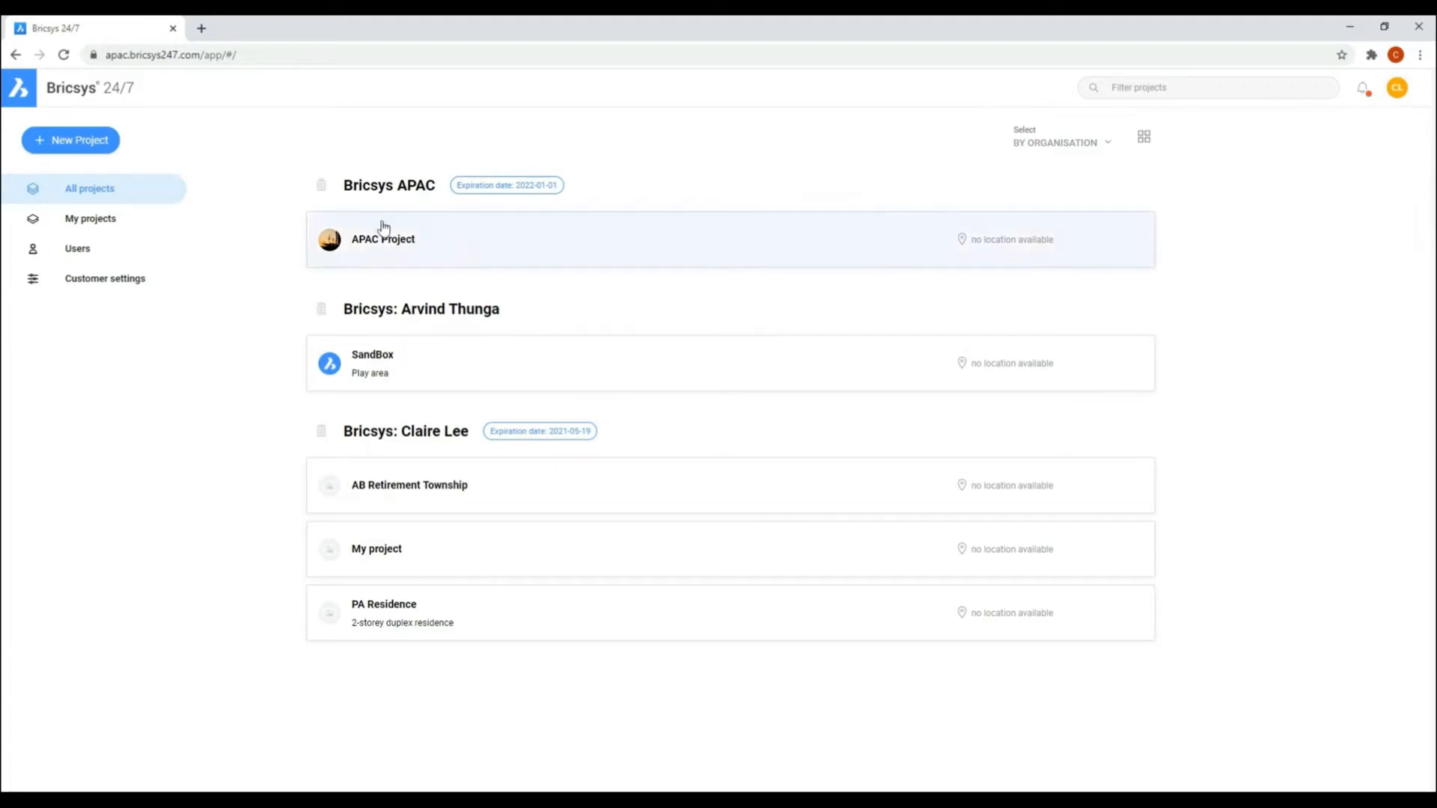
Step: Open the AB Retirement Township project's settings and enter the description "200-unit retirement township in Batangas City"
click(408, 484)
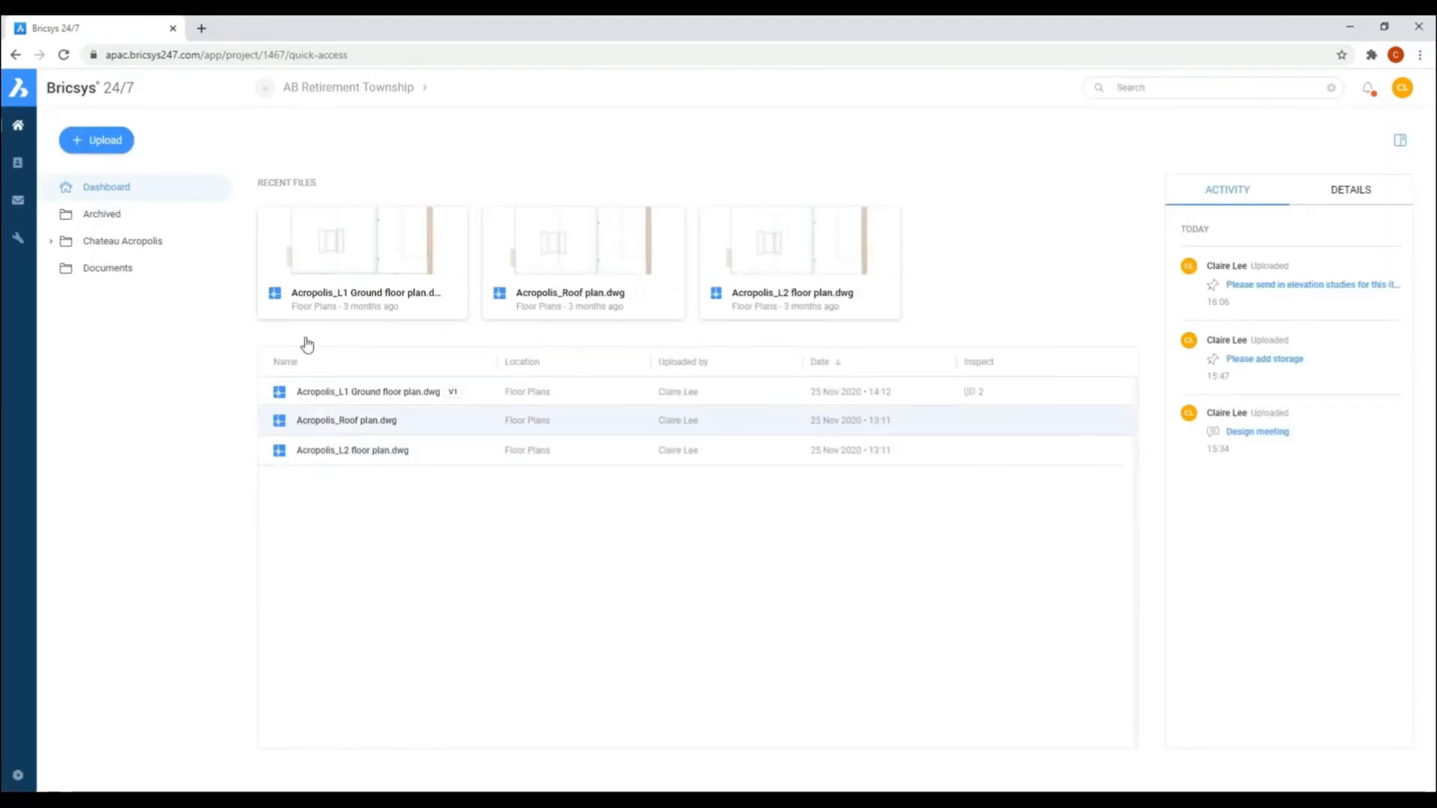
click(18, 238)
click(505, 325)
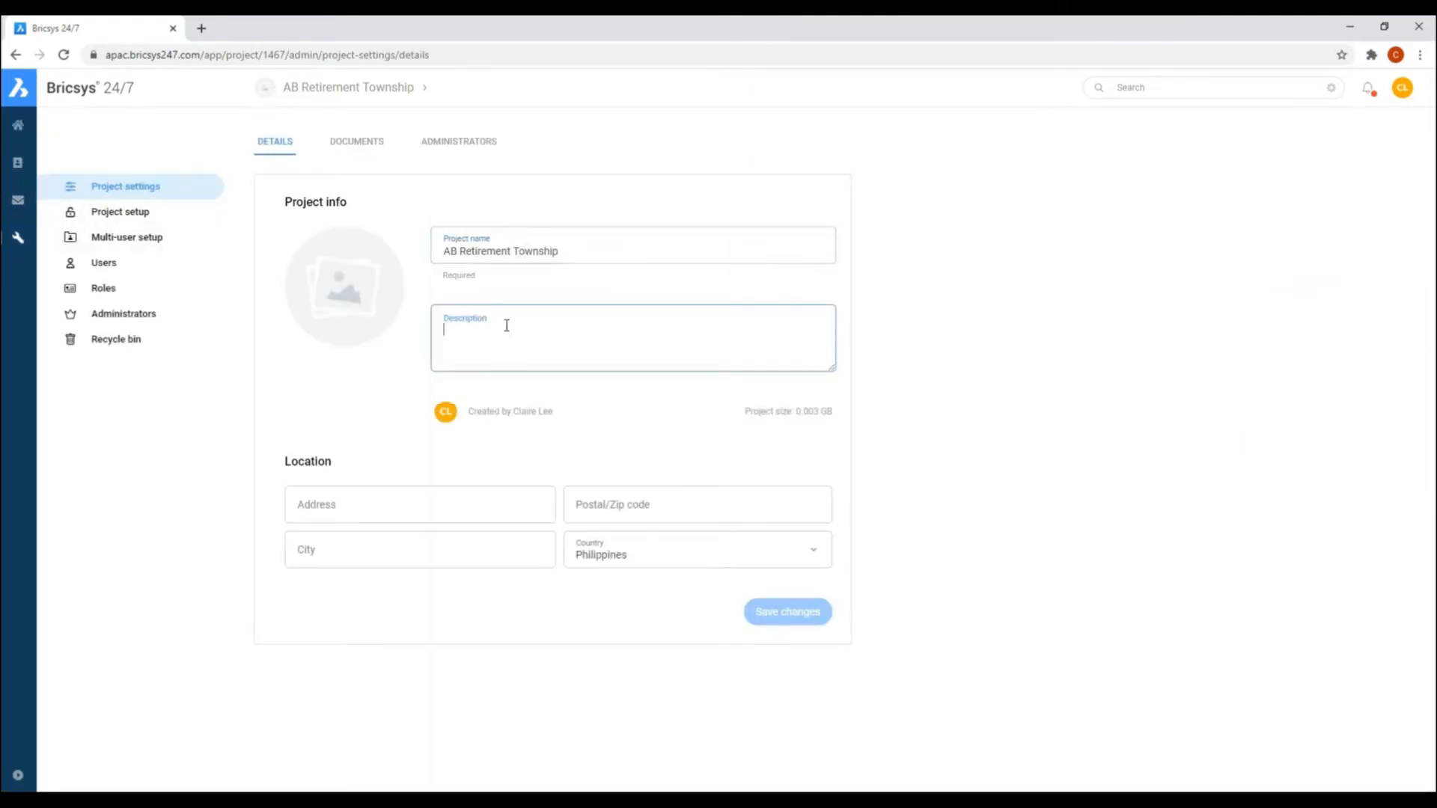
text(200)
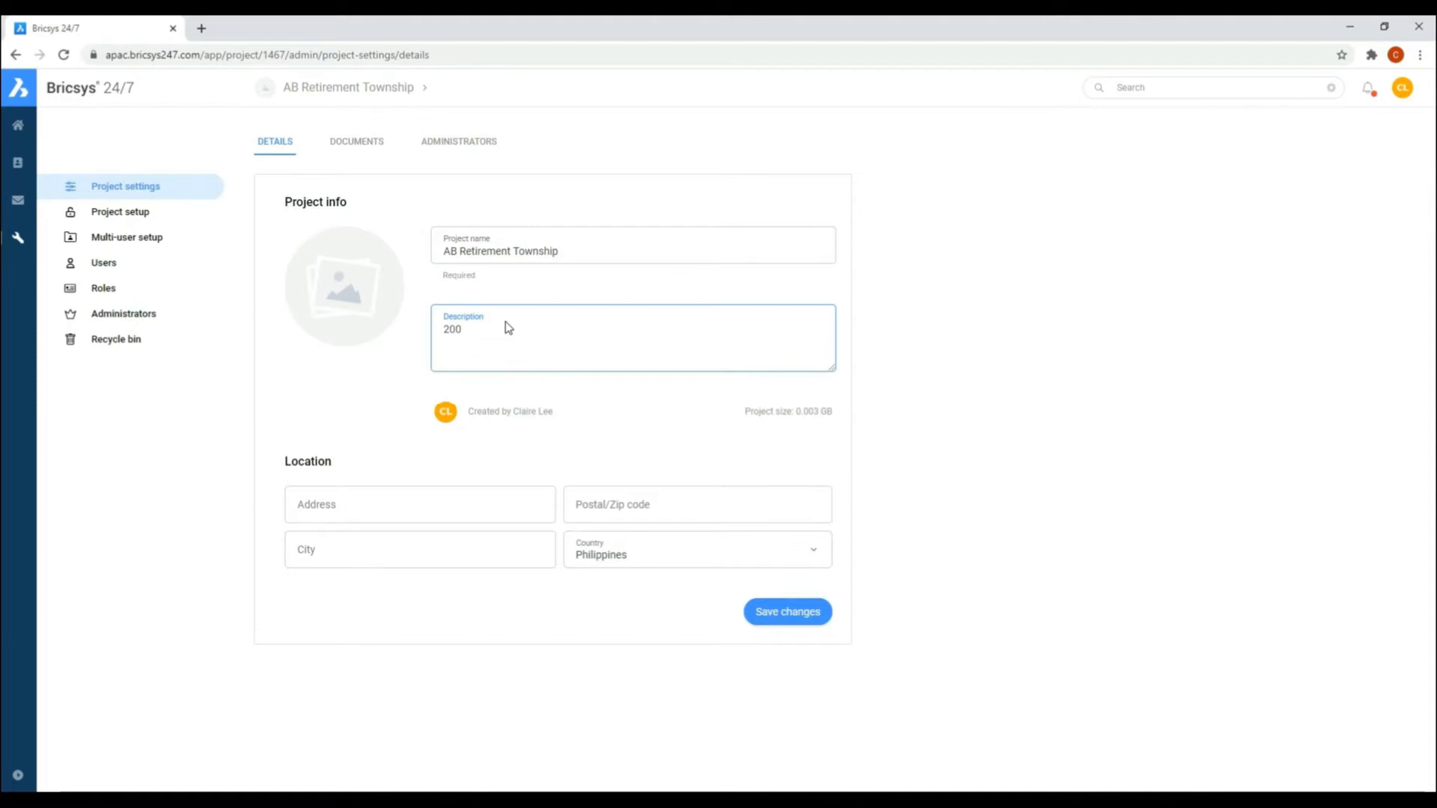
text(-unit retirement township in Batangas City)
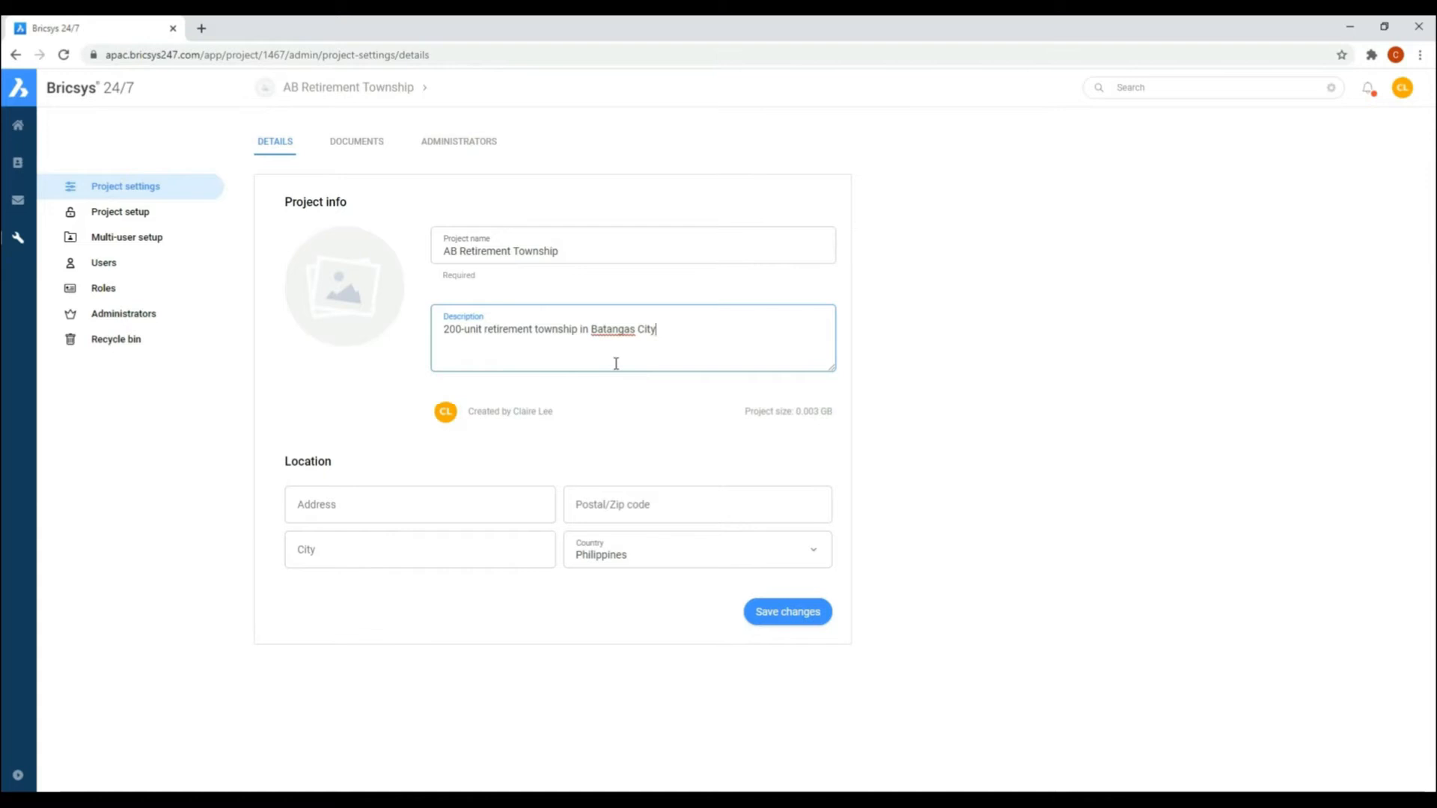
Step: Set the project's location city to Batangas and save the project settings
click(504, 556)
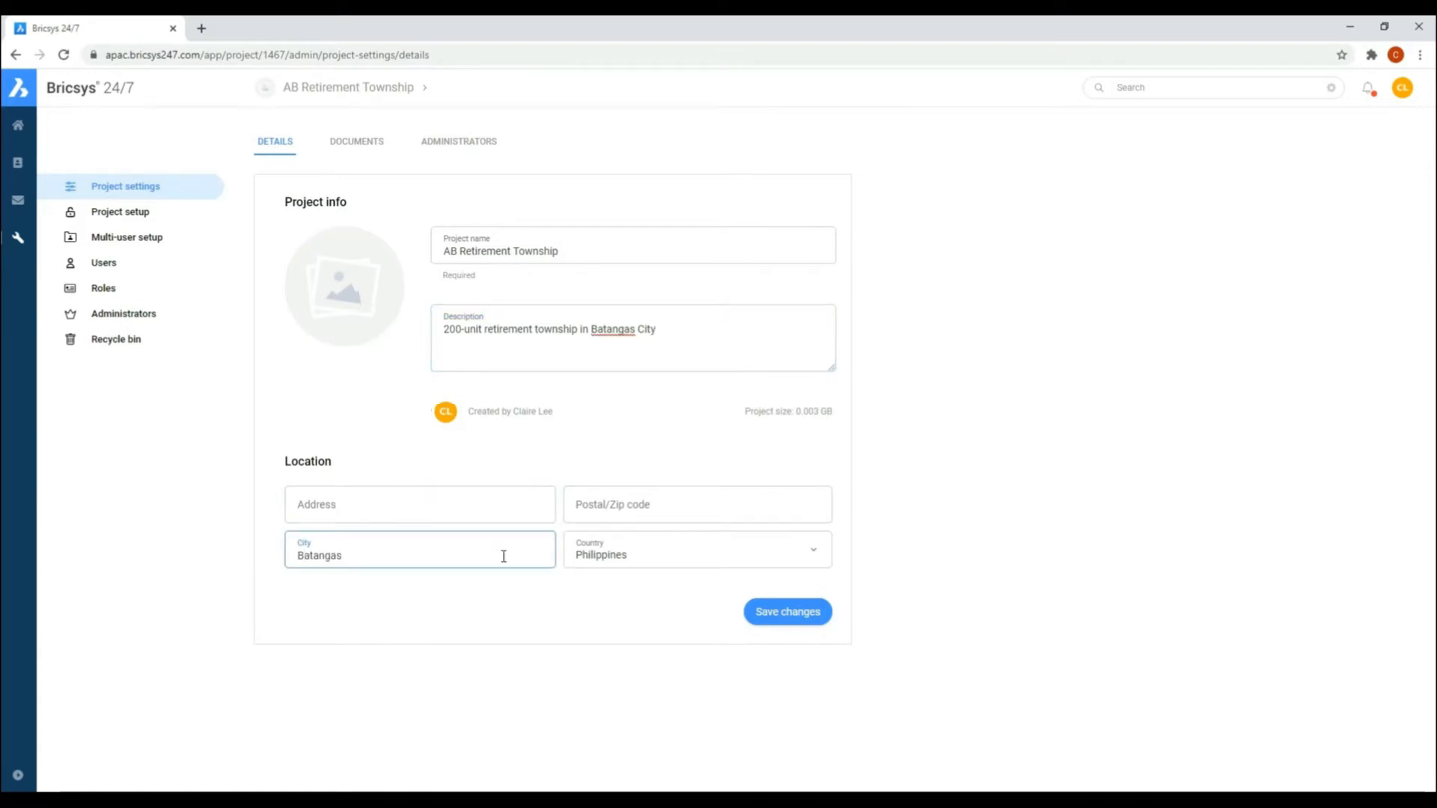
click(626, 511)
mouse_move(347, 294)
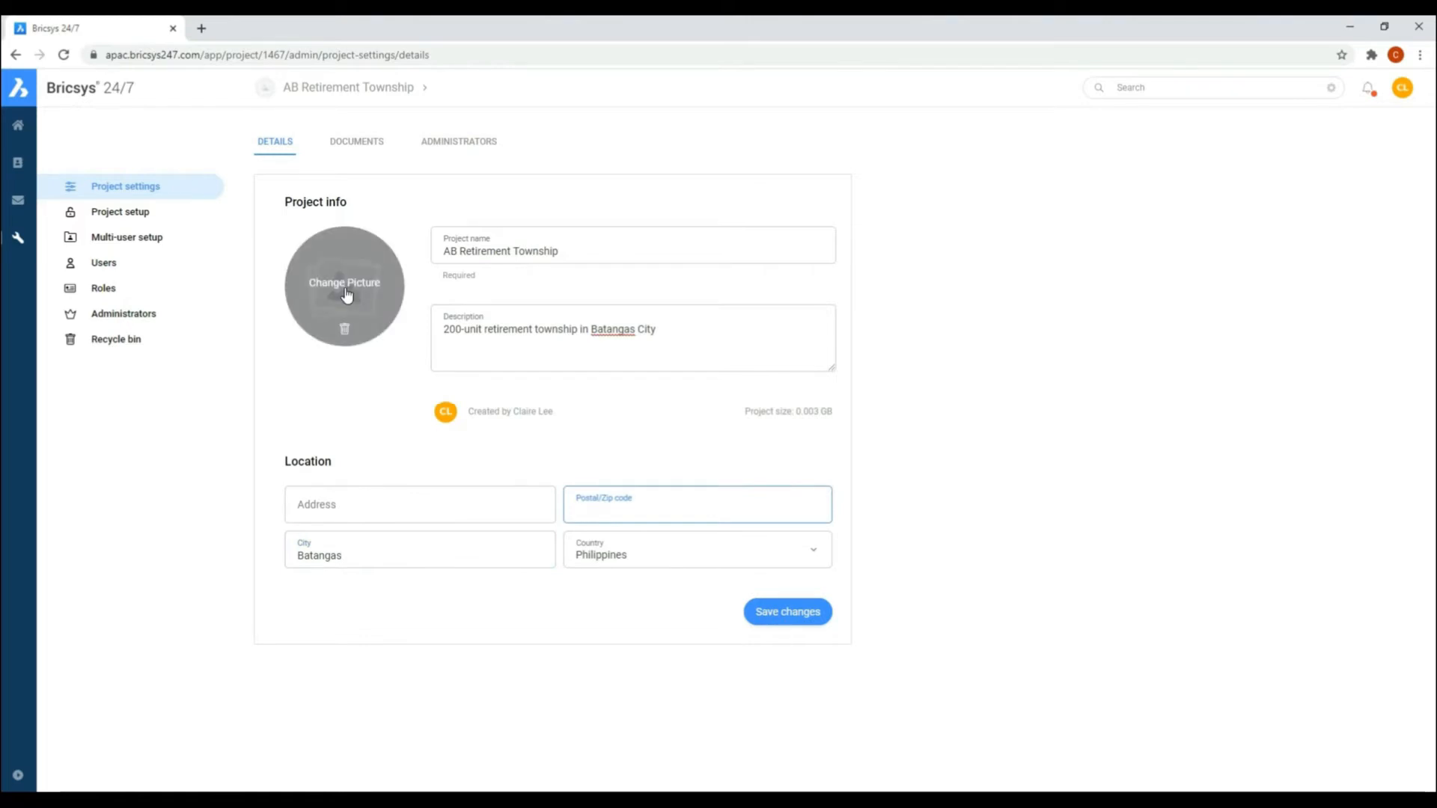
click(760, 618)
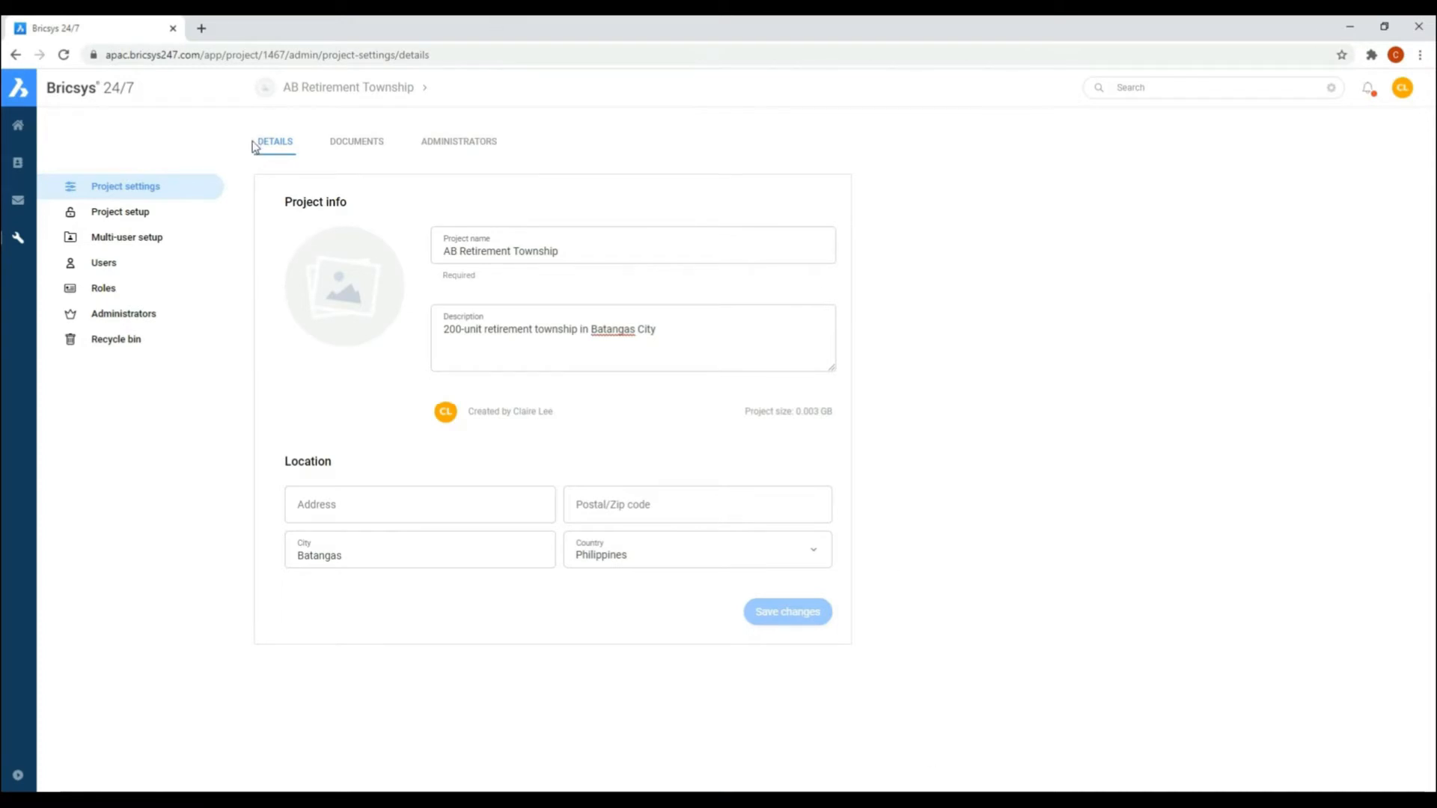
Step: In the project setup, add a top-level folder named Drawings with full default access rights for all roles
click(142, 217)
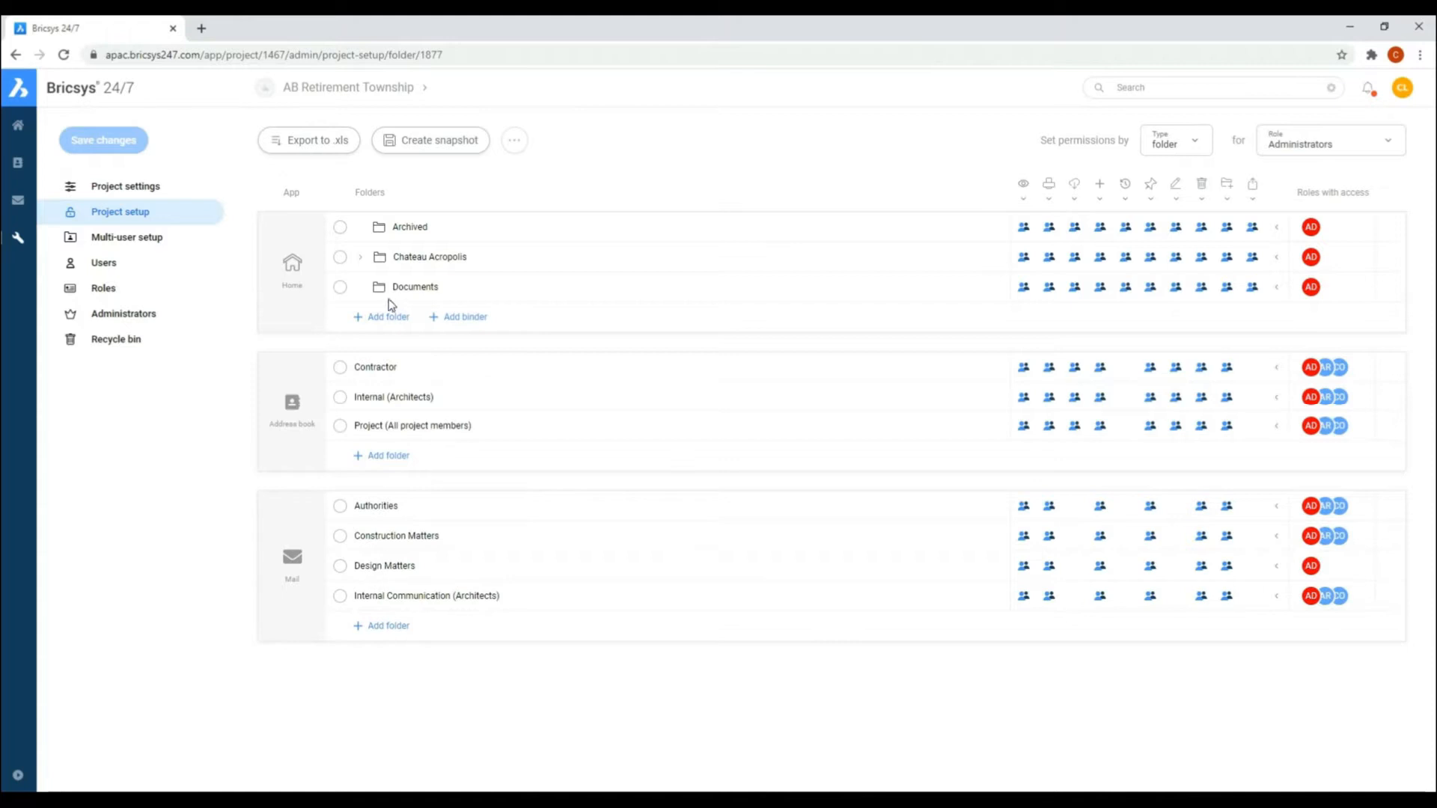
click(386, 319)
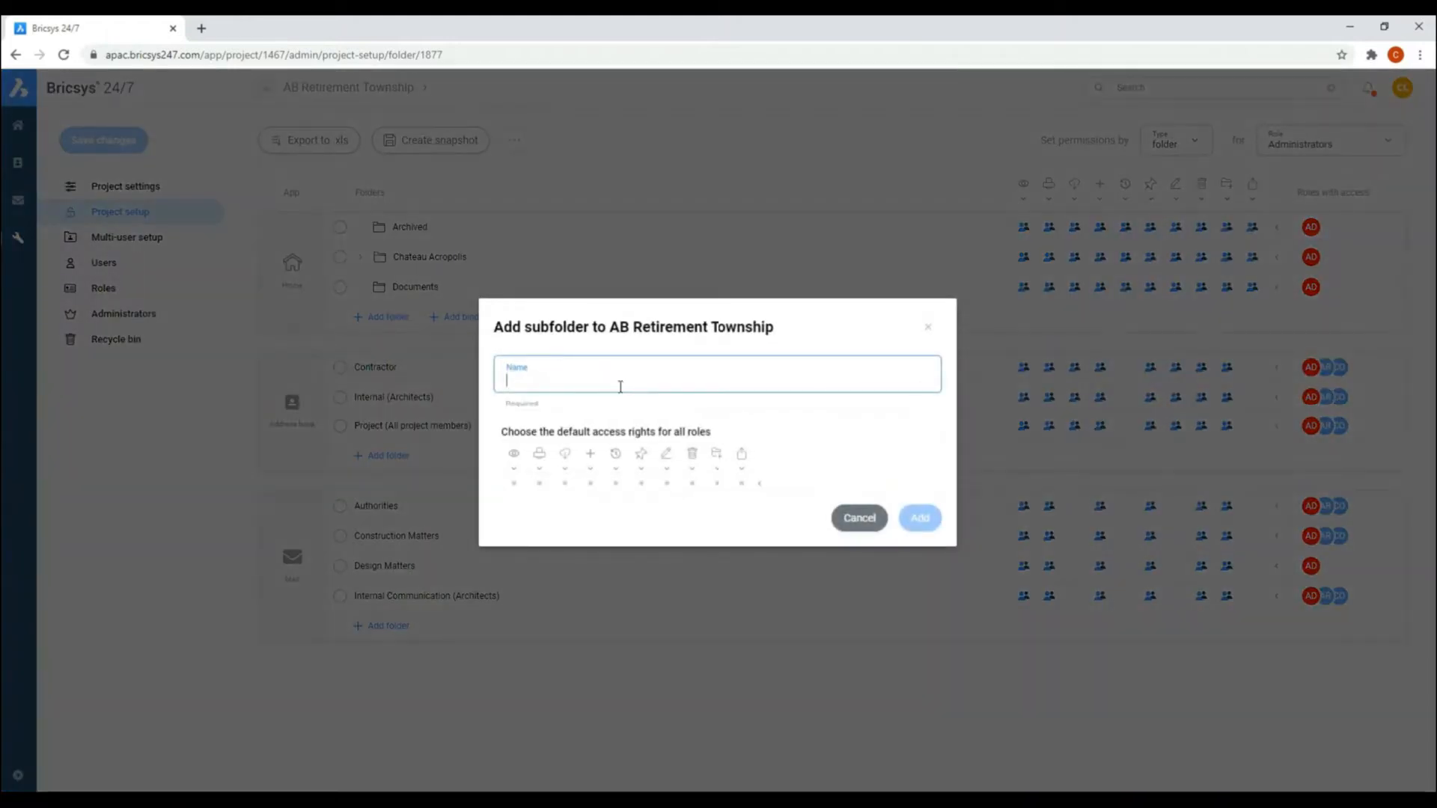
text(Drawings)
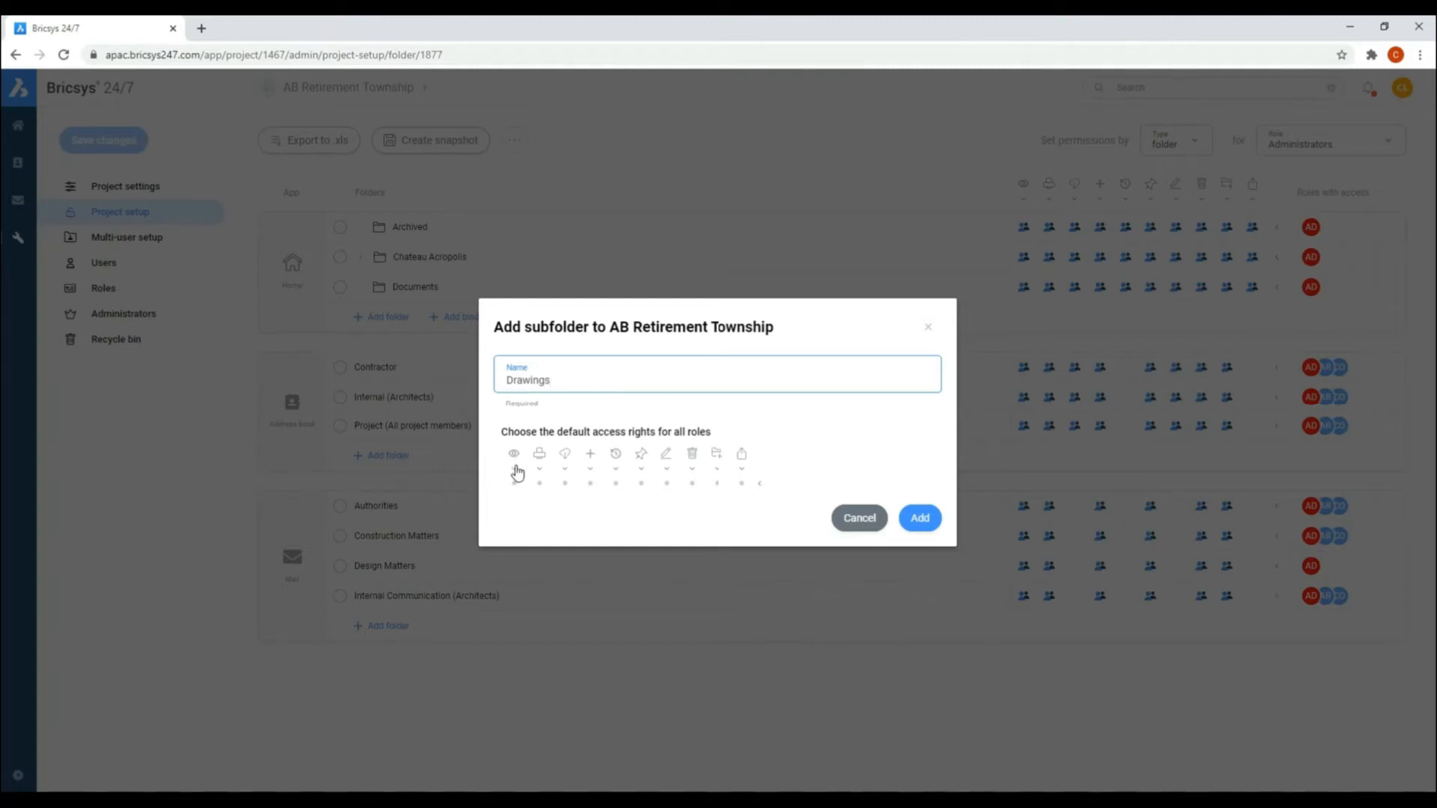
click(515, 470)
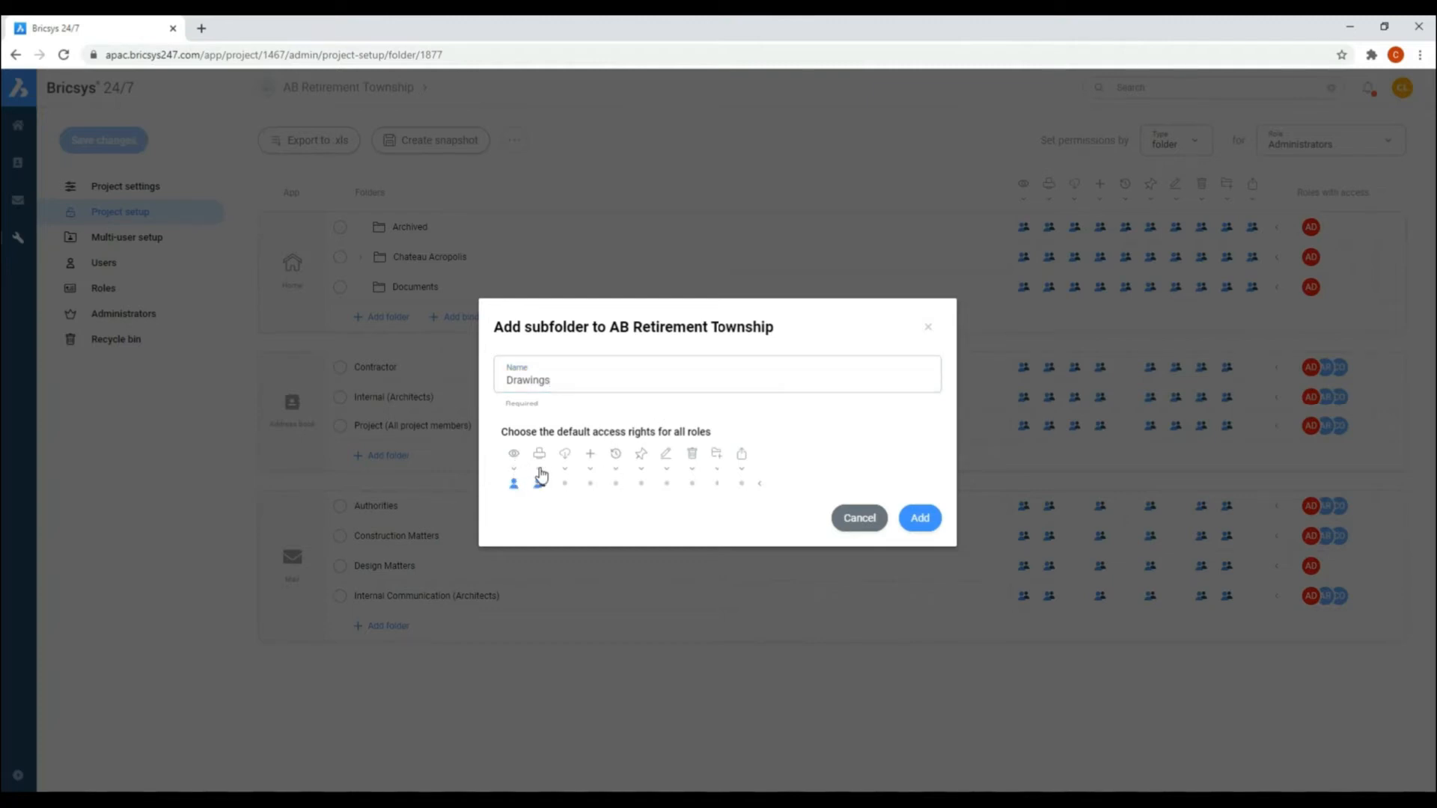
click(542, 475)
click(565, 473)
click(760, 485)
click(920, 518)
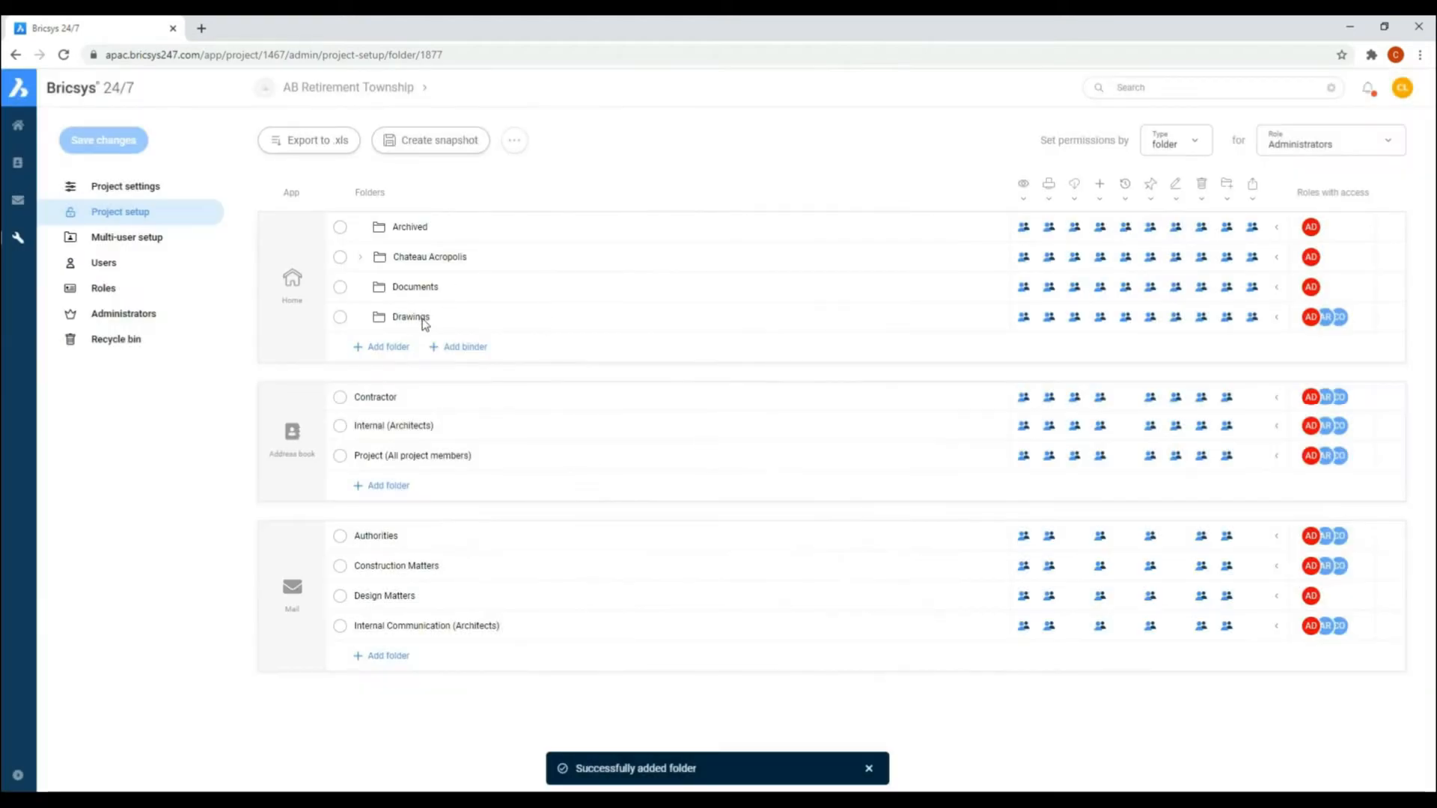
Step: Move the Chateau Acropolis folder into the Drawings folder and expand both folders
click(340, 257)
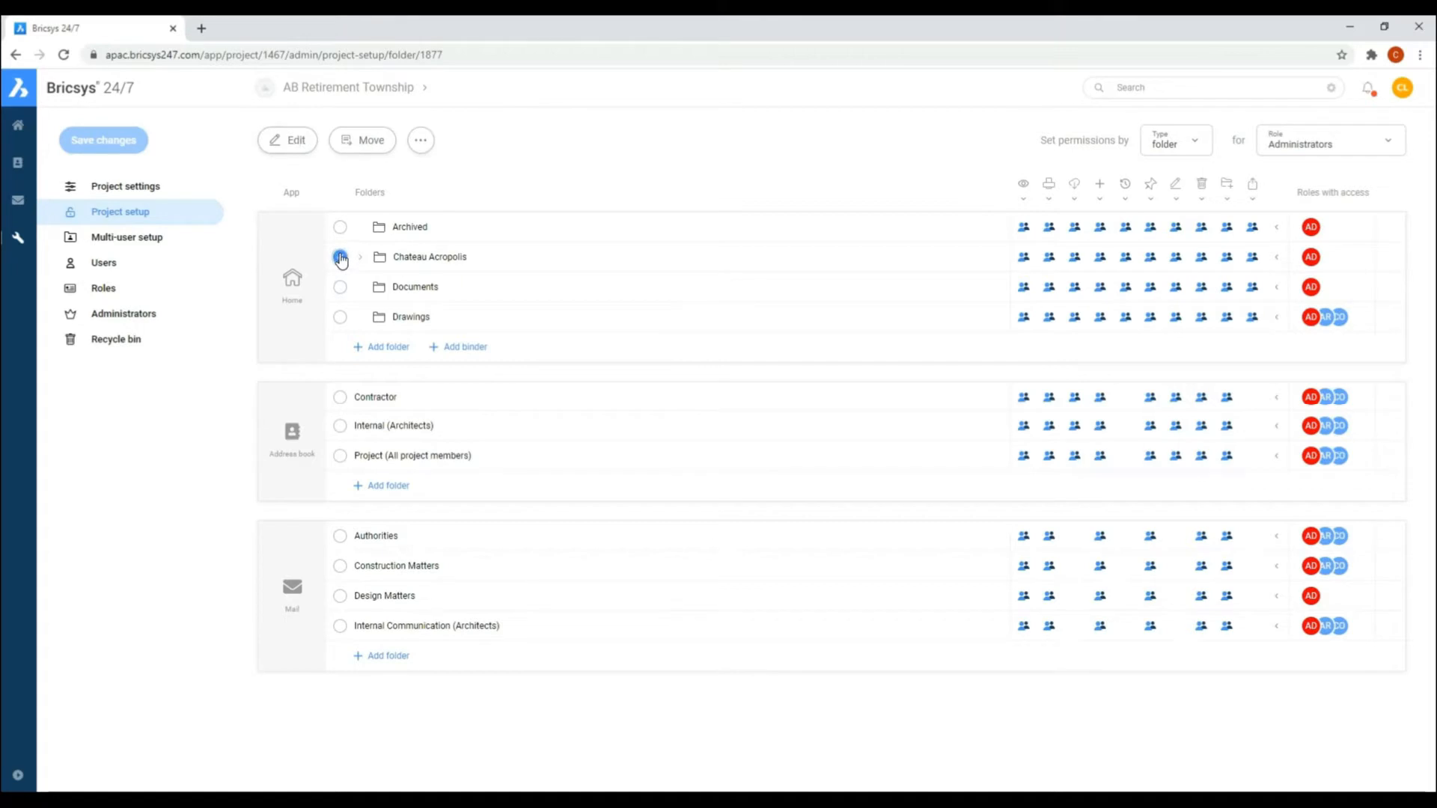
click(354, 144)
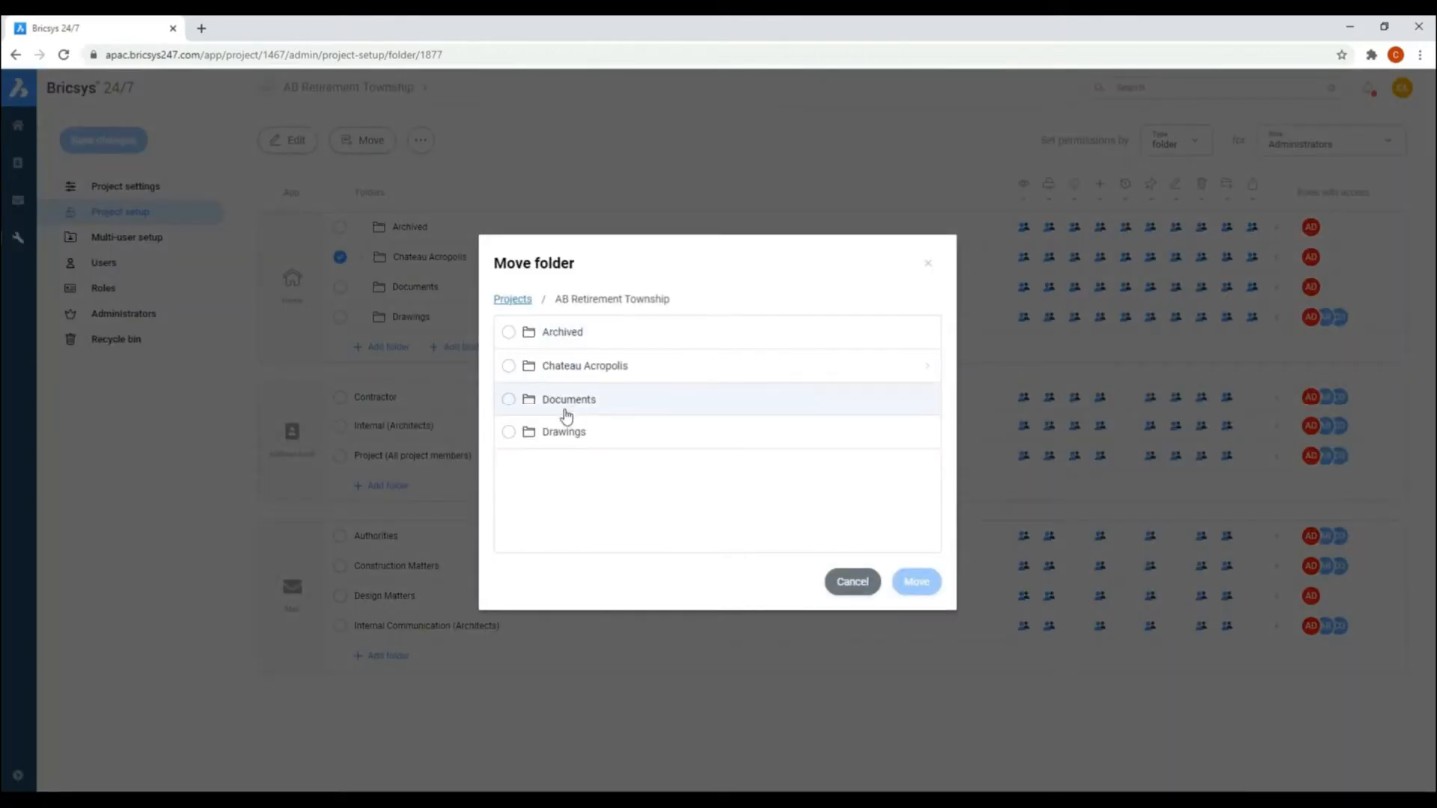
click(579, 436)
click(917, 582)
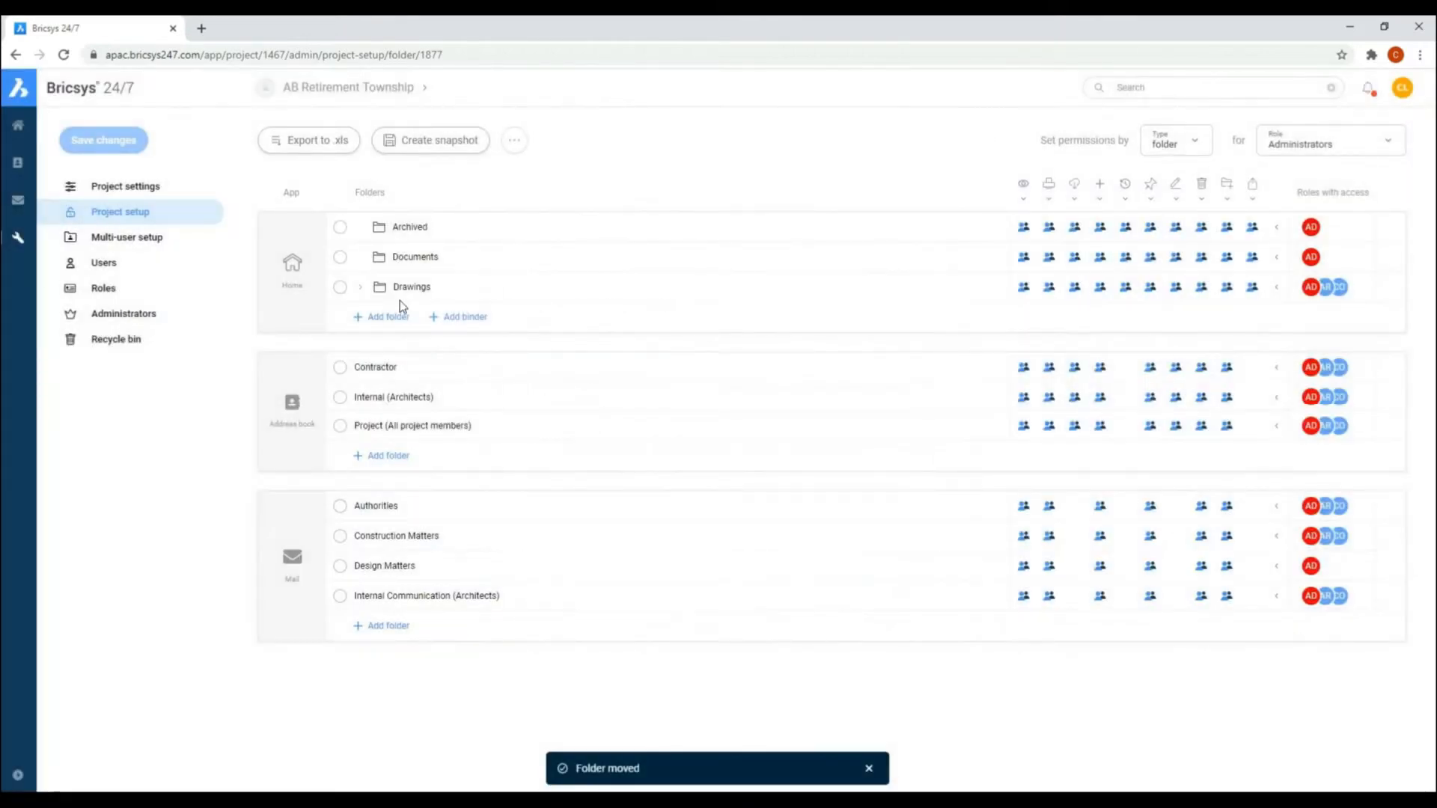
click(360, 288)
click(372, 318)
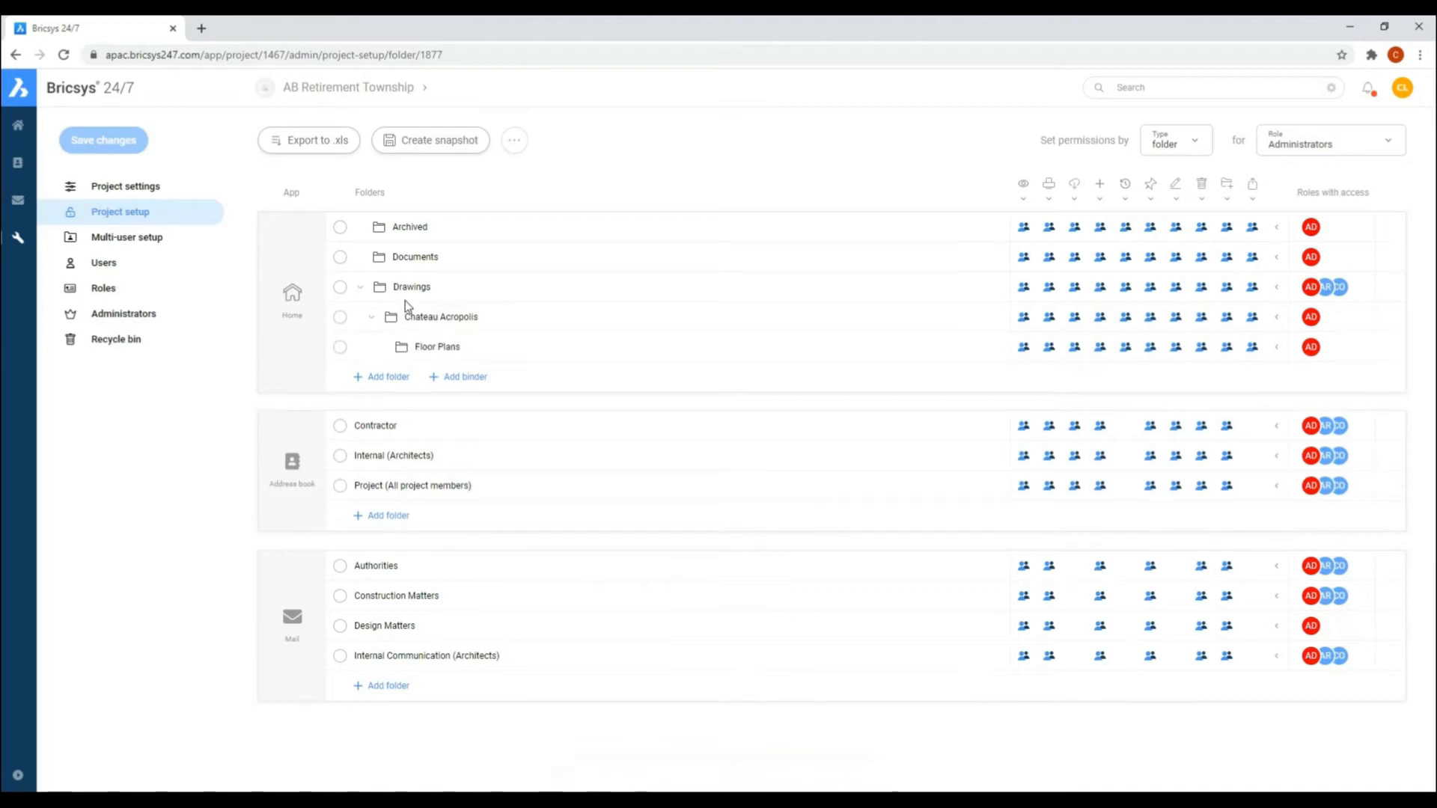
Step: Add a subfolder named Chateau Versailles to the Drawings folder, copying the parent's access rights
click(339, 286)
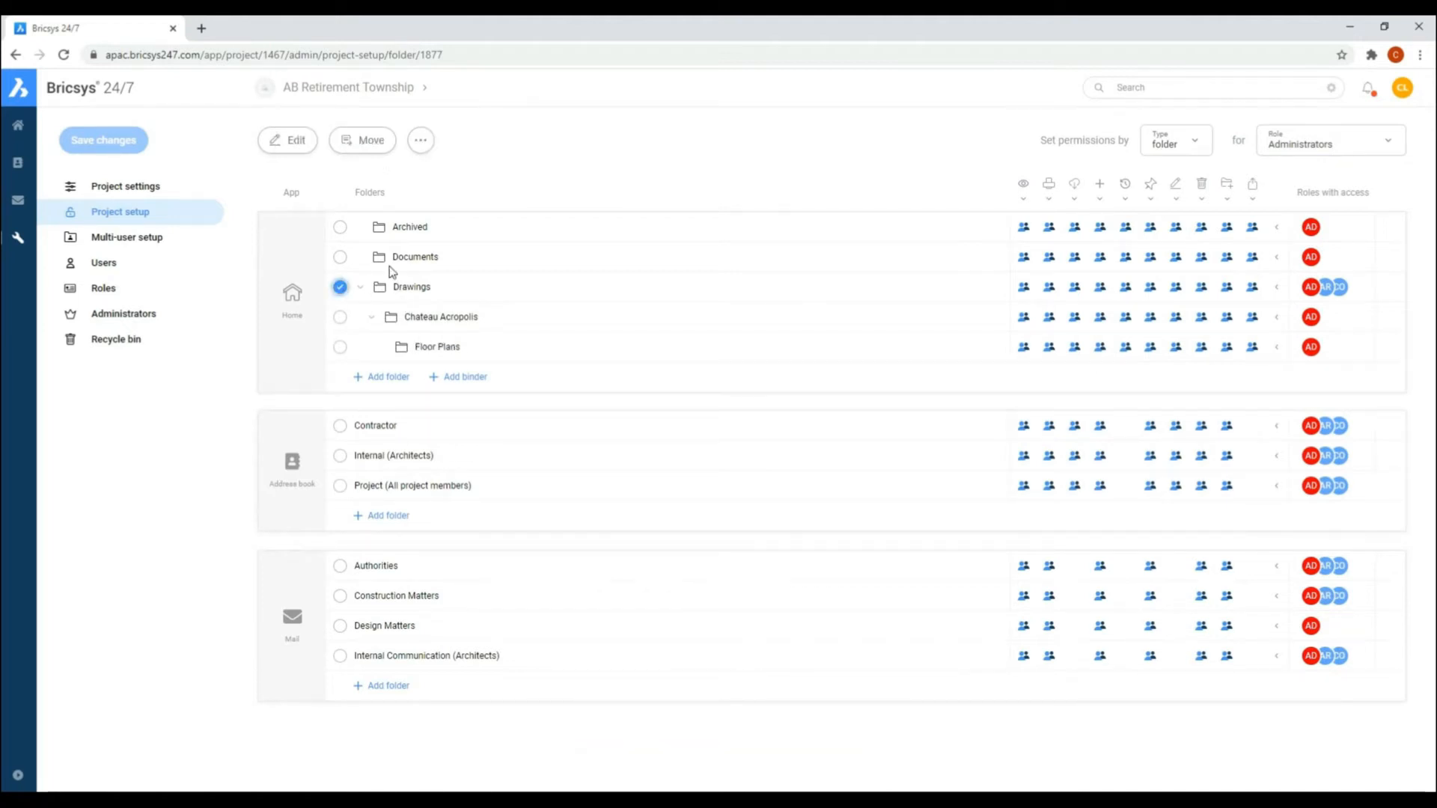
click(420, 141)
click(475, 200)
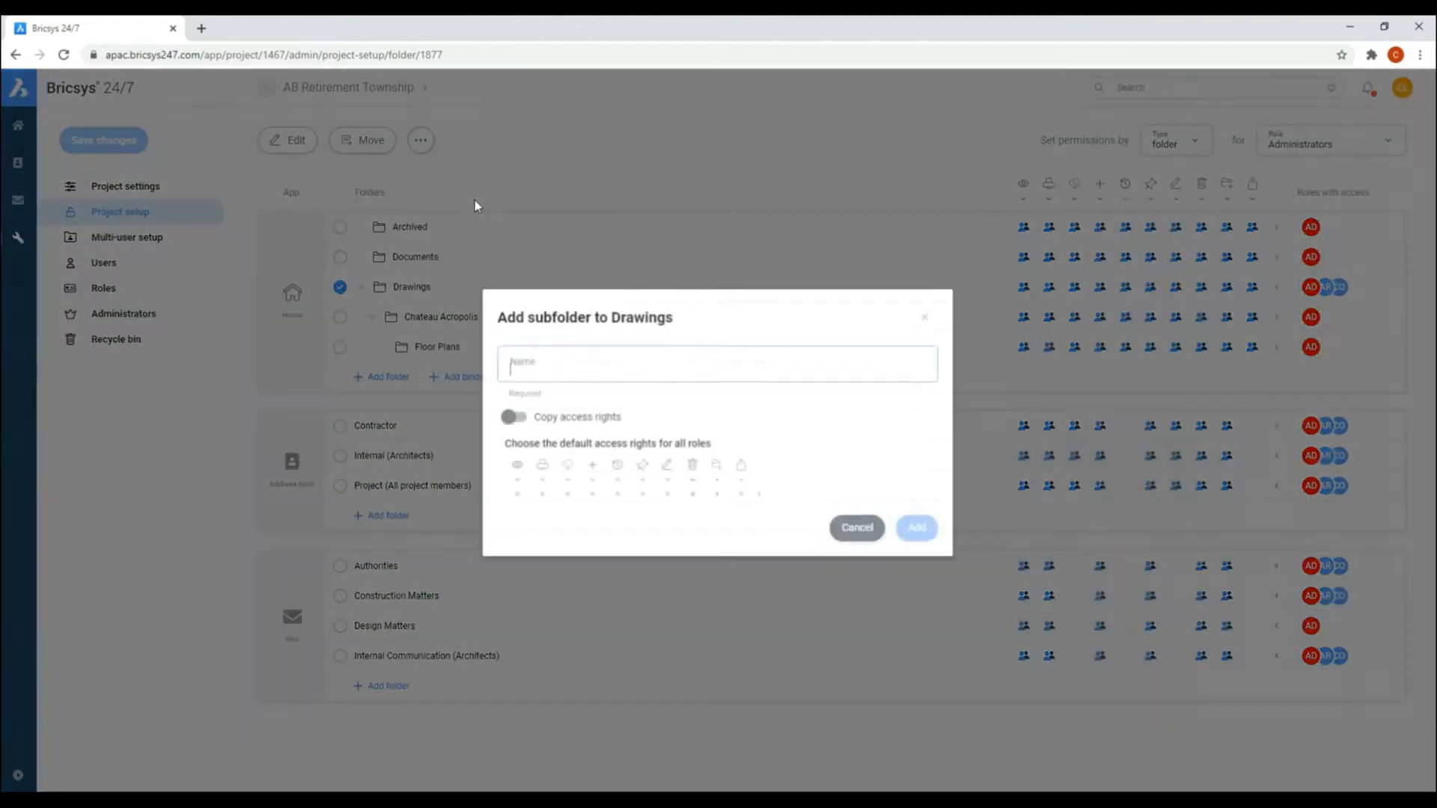
drag(525, 315, 589, 315)
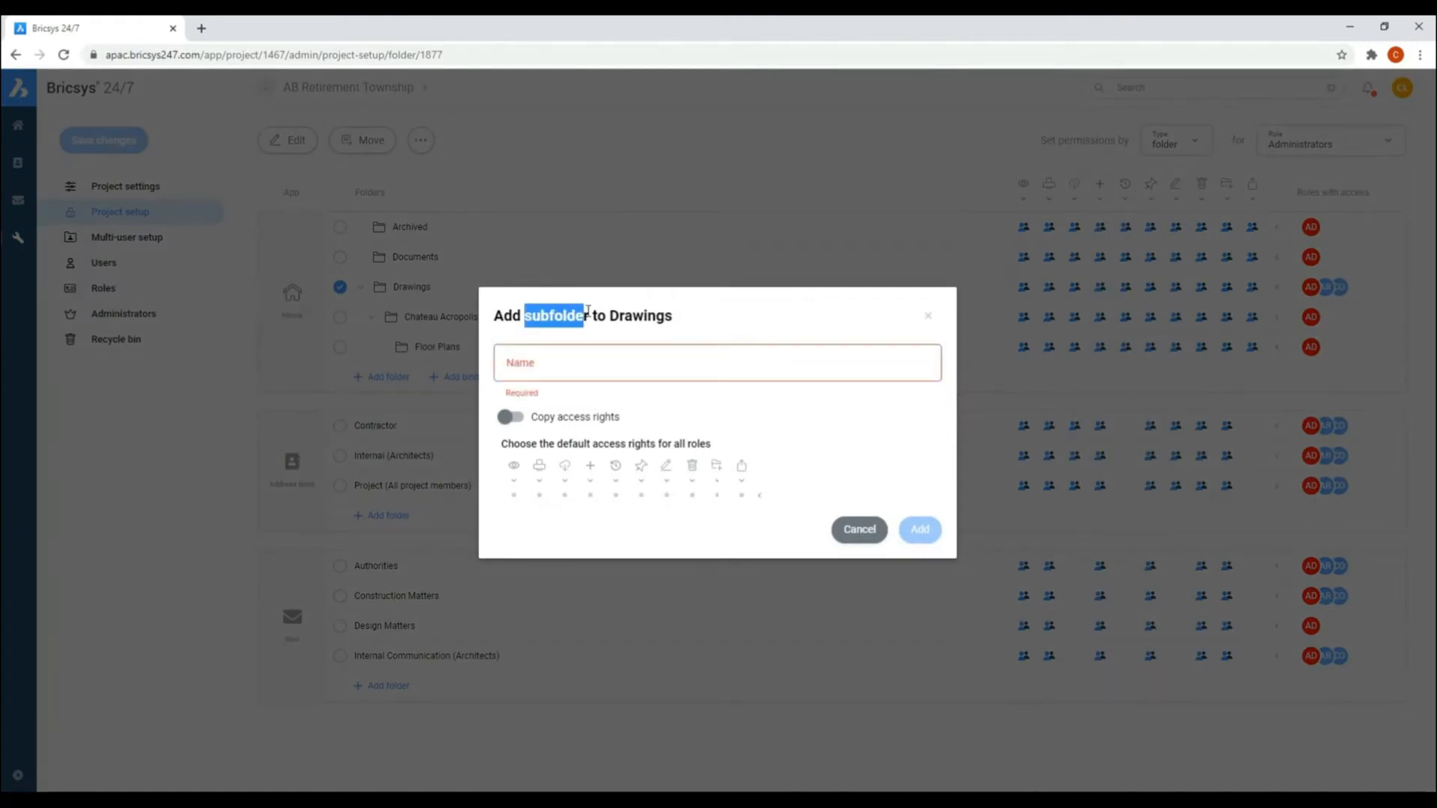
click(550, 357)
text(Chateau Versailles)
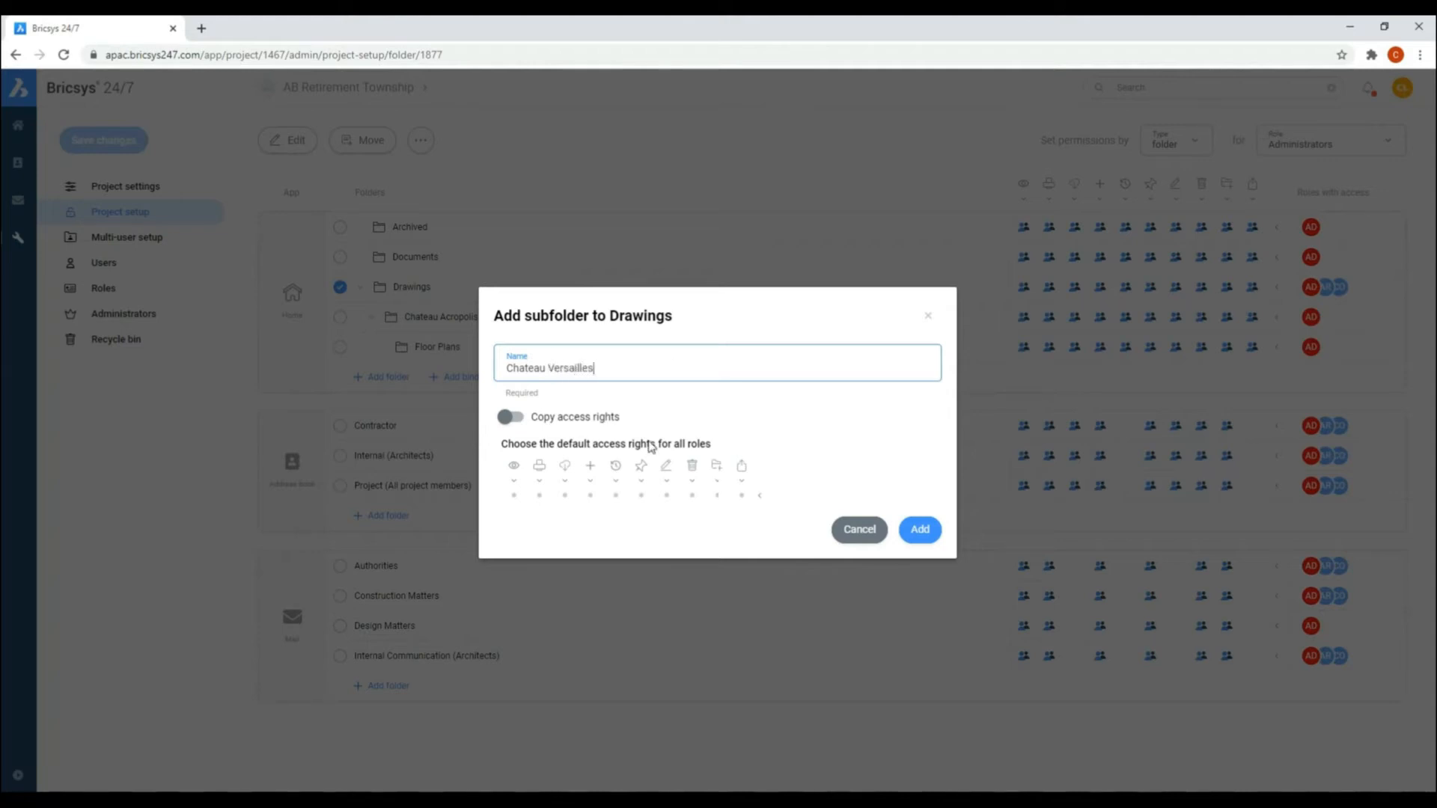
click(518, 417)
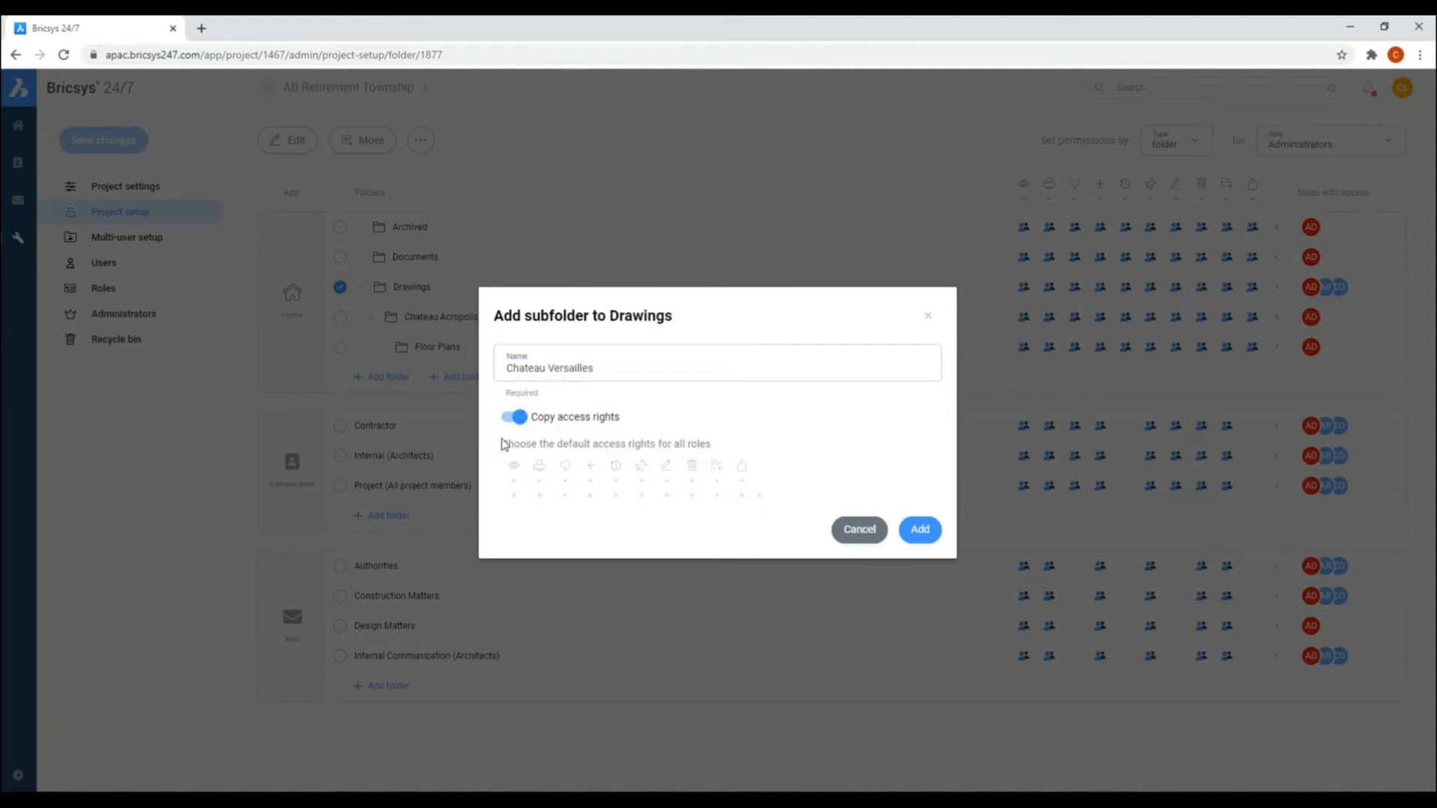
click(514, 417)
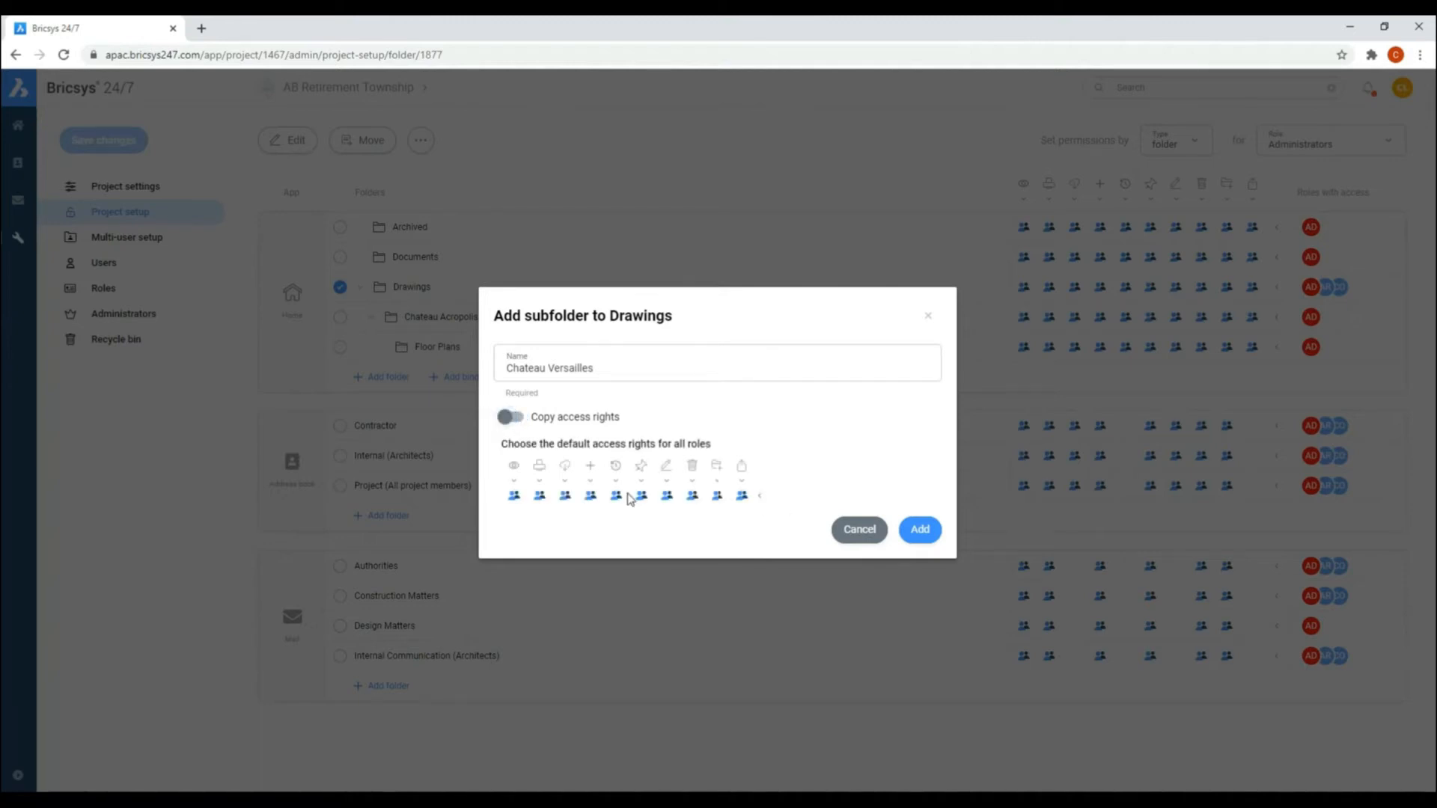
click(511, 417)
click(909, 531)
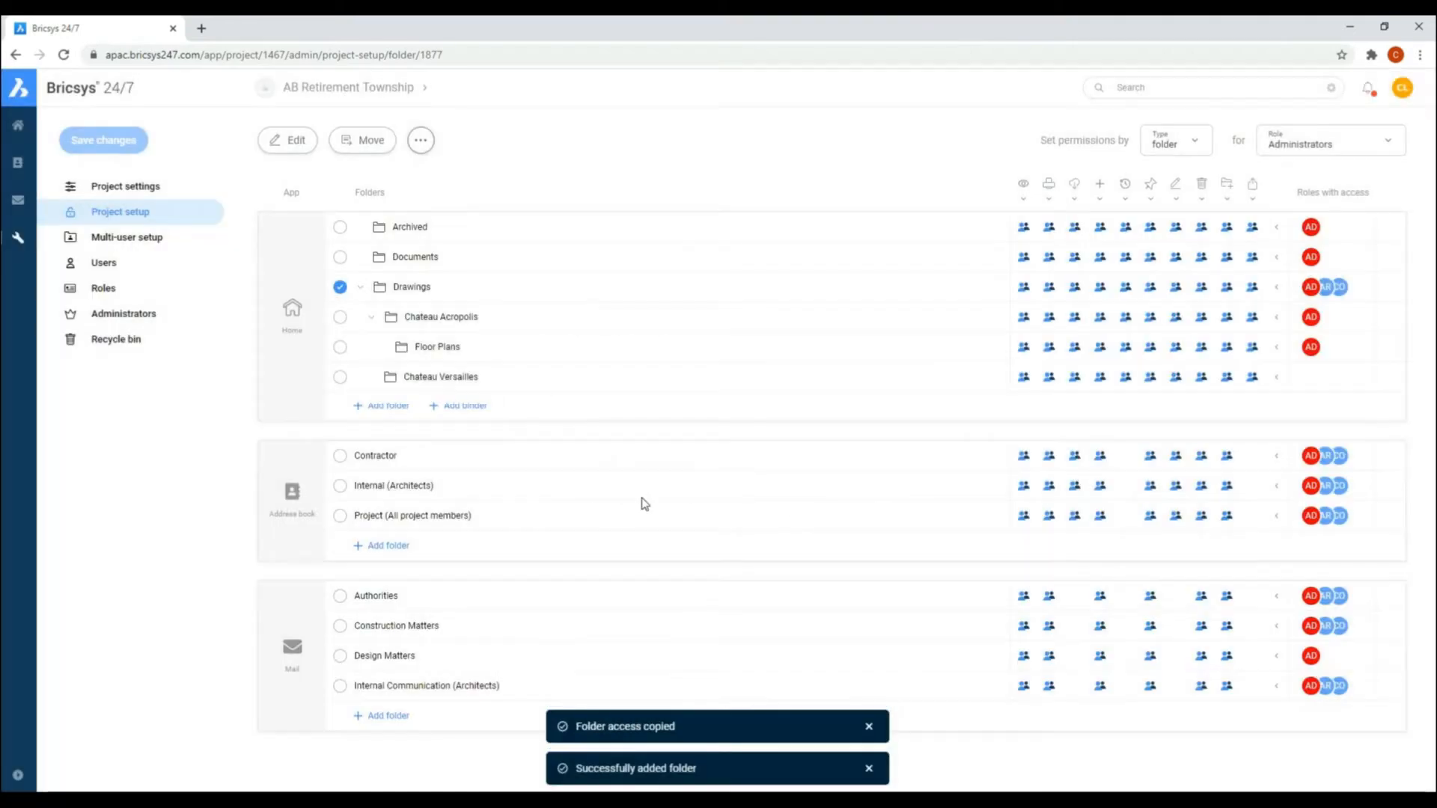
Step: Add a subfolder named "Floor Plans - Versailles" to Chateau Versailles with copied access rights, and expand the parent folder
click(340, 377)
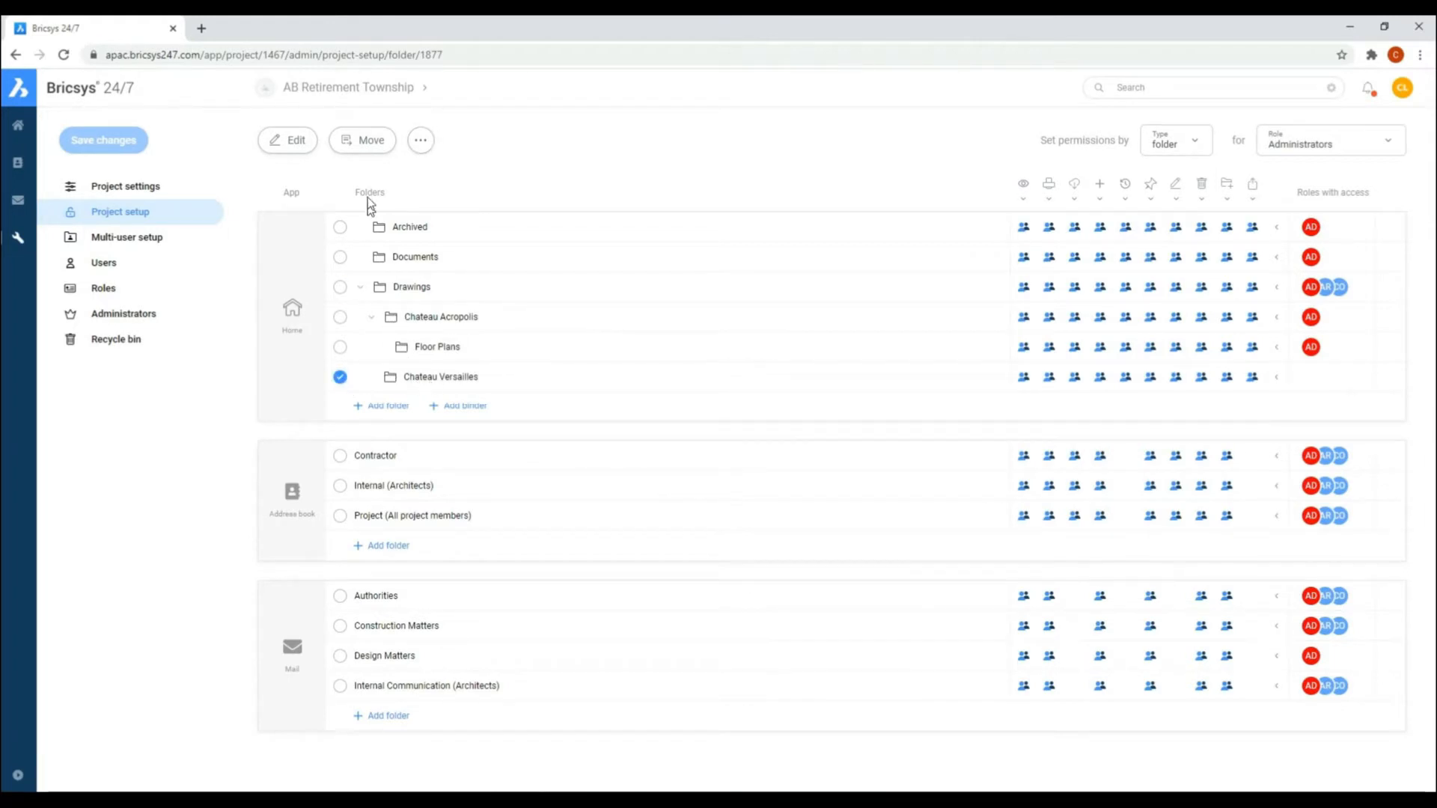
click(420, 141)
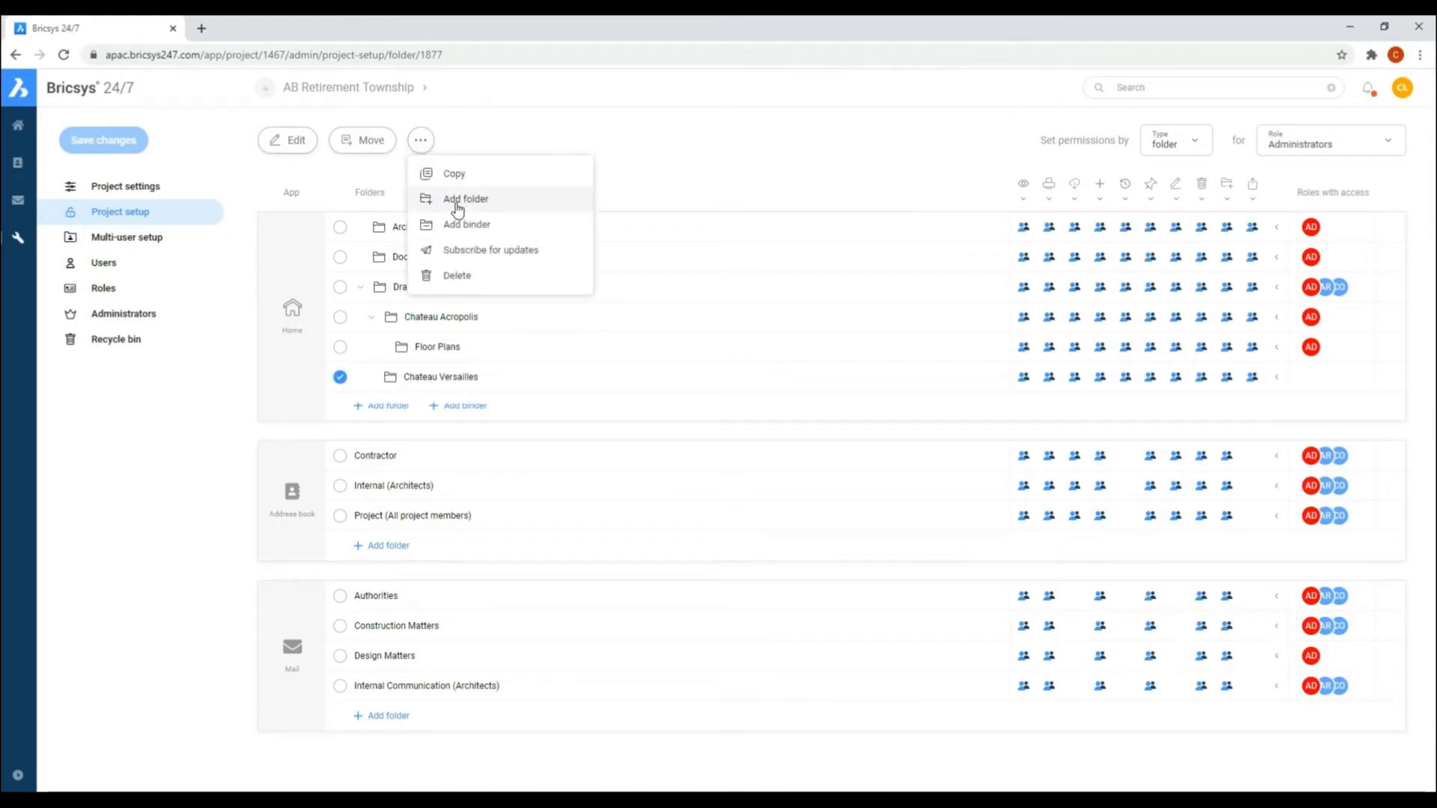
click(458, 201)
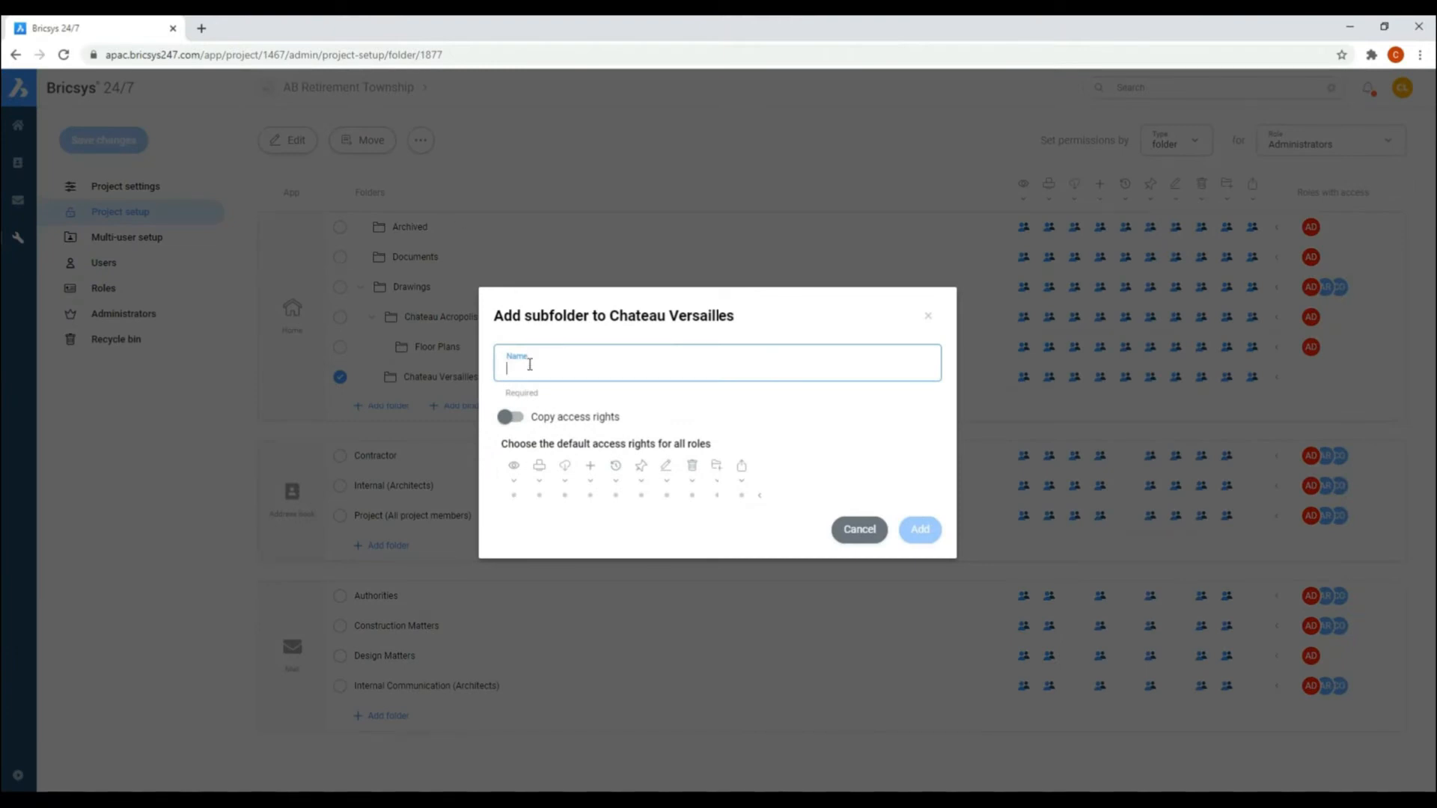
text(Floor Plans - Versailles)
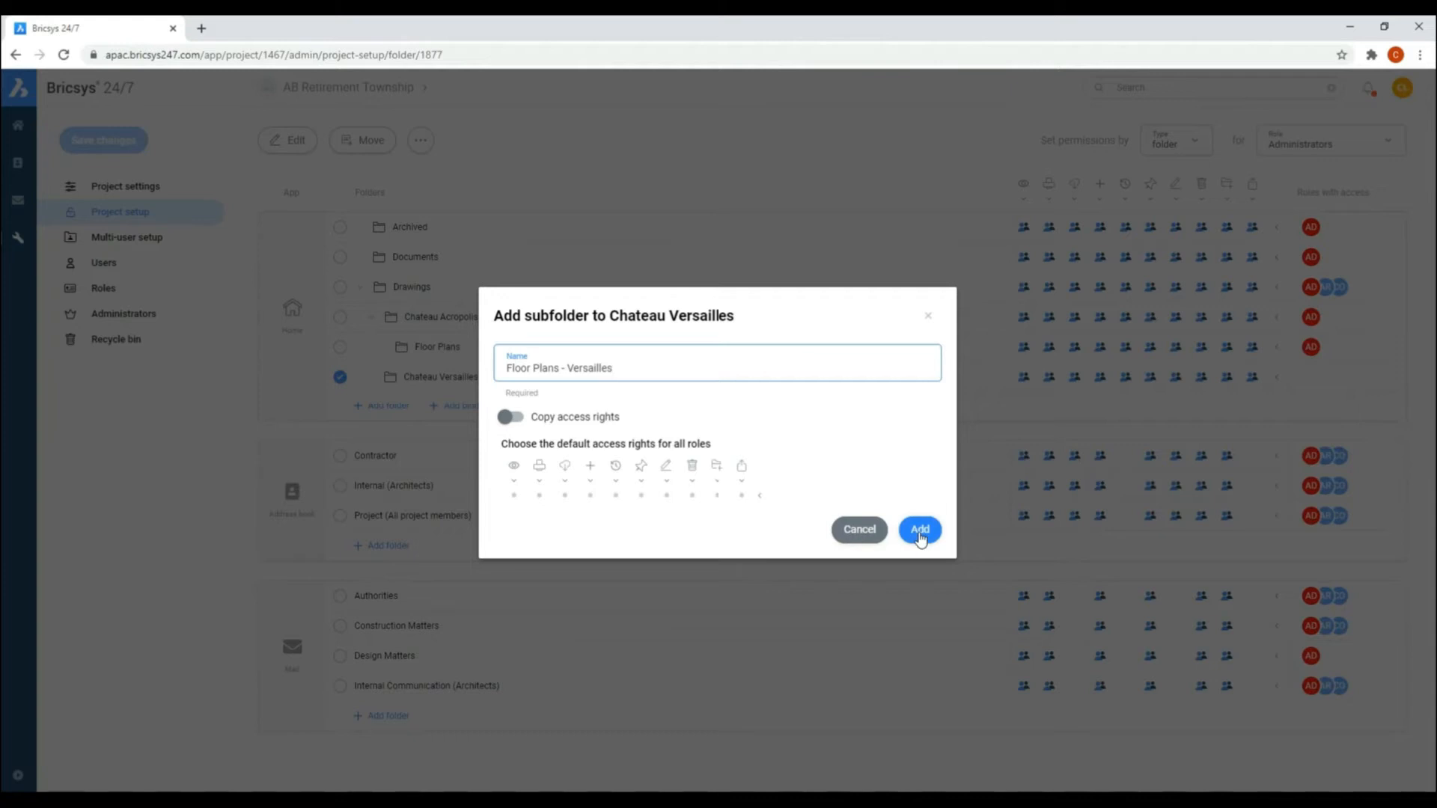
click(518, 419)
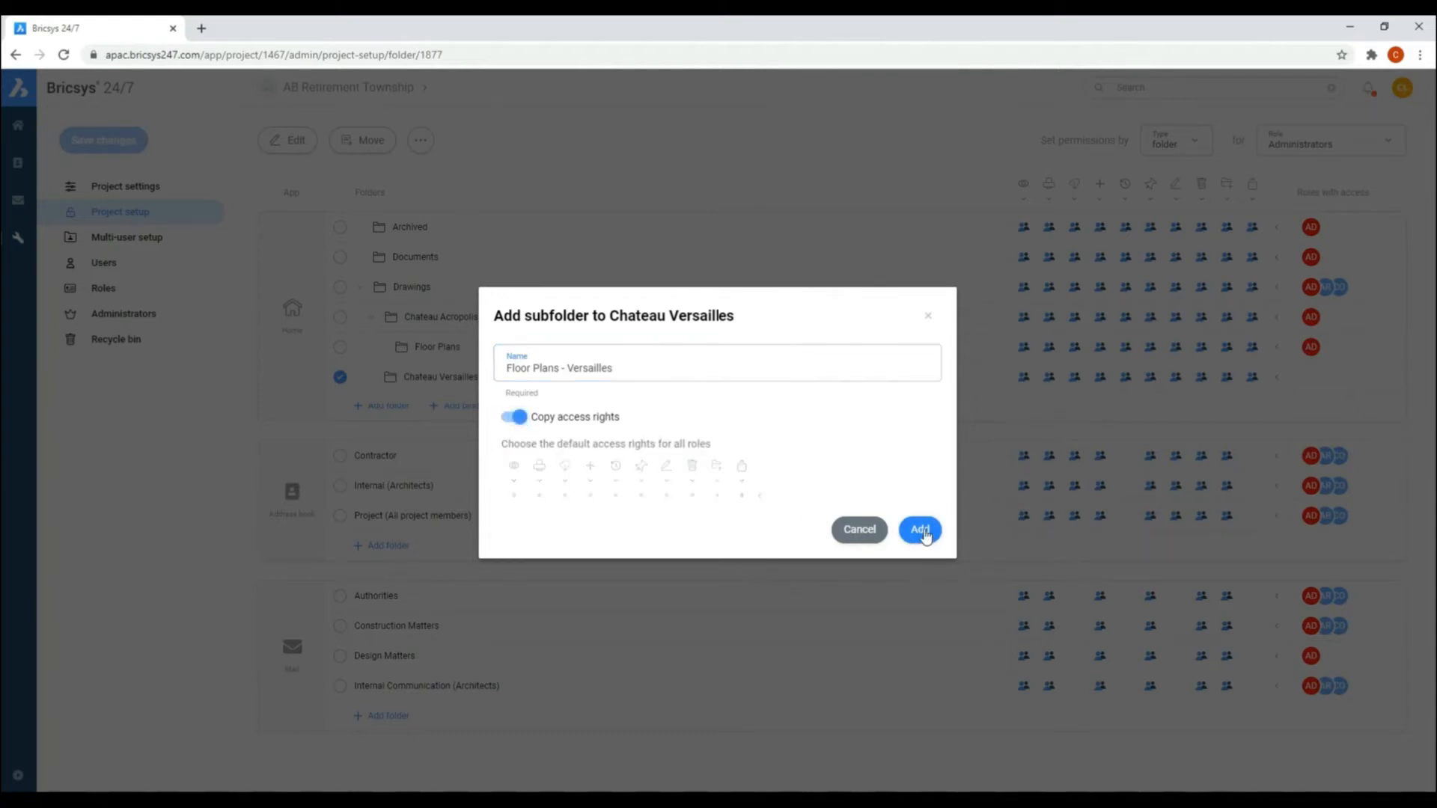
click(921, 530)
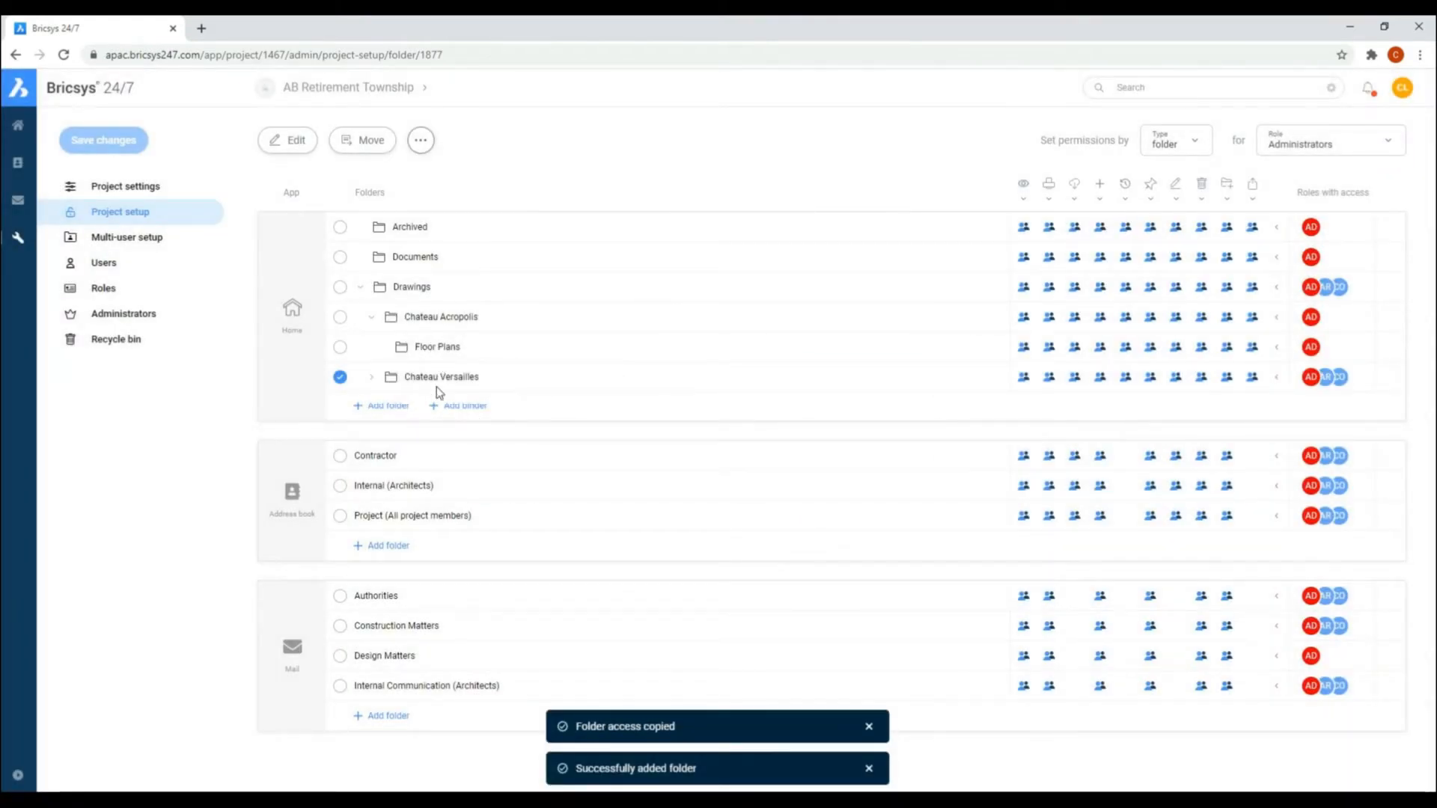
click(372, 377)
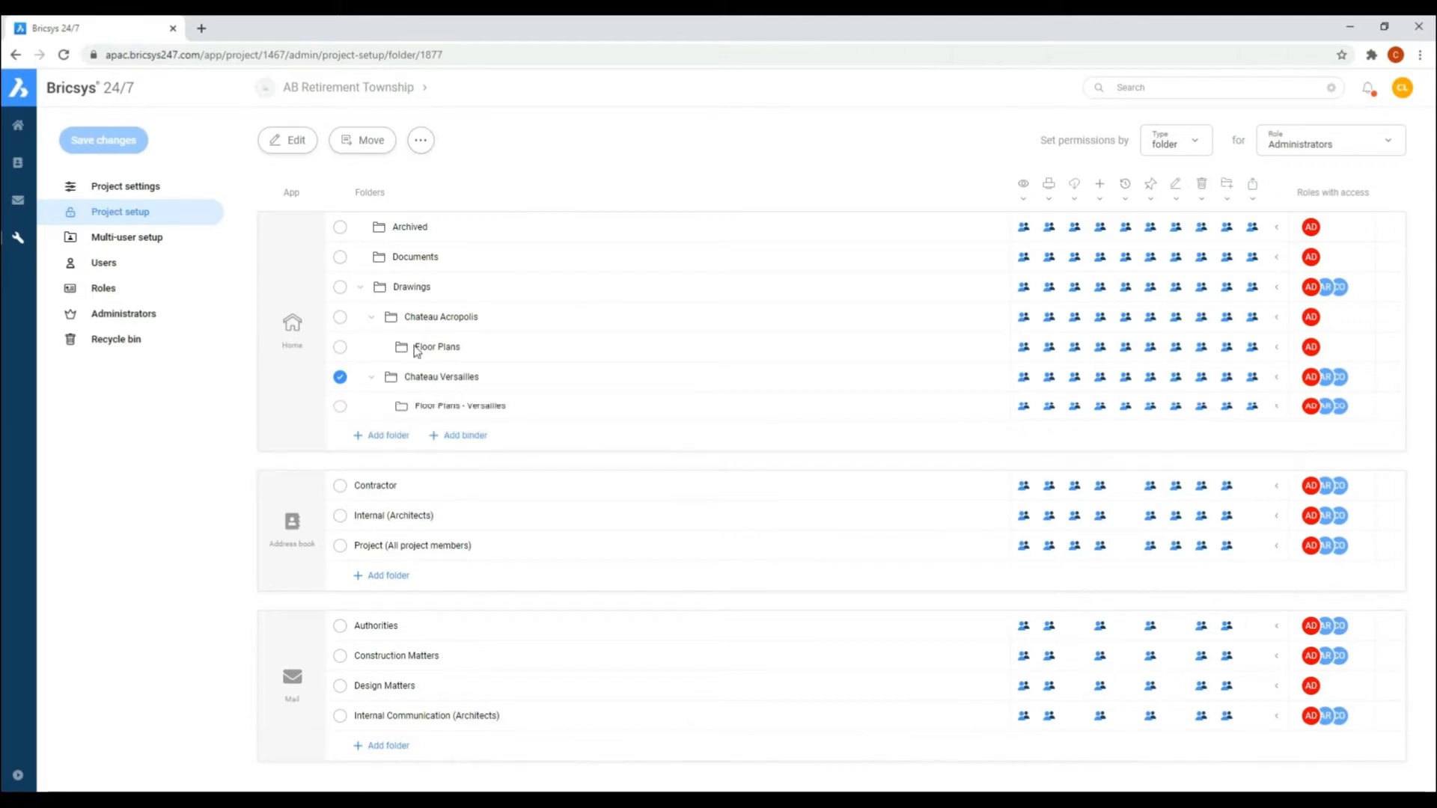
Step: Rename the Floor Plans folder under Chateau Acropolis as "Floor Plans - Acropolis" and deselect it
click(340, 346)
click(297, 140)
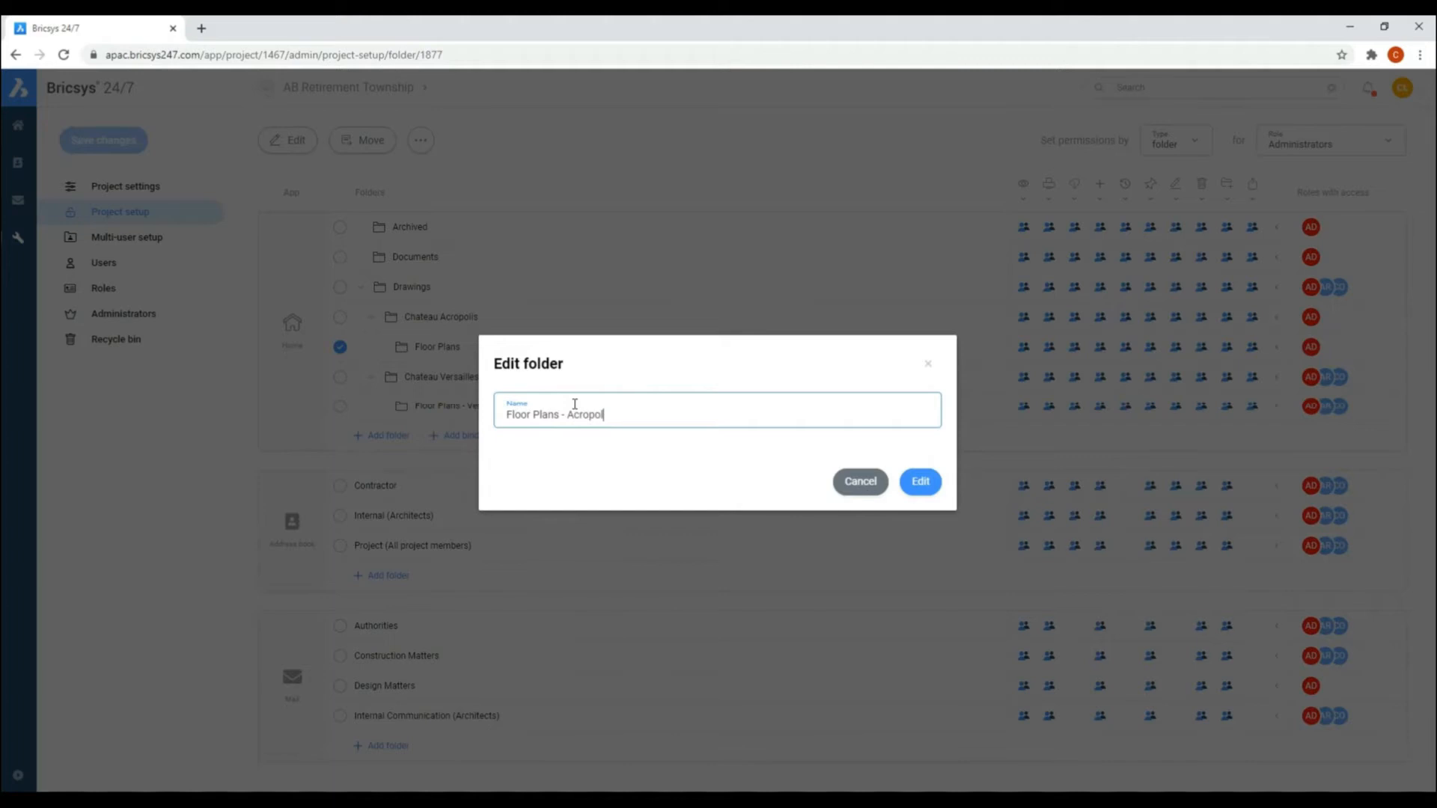
click(921, 482)
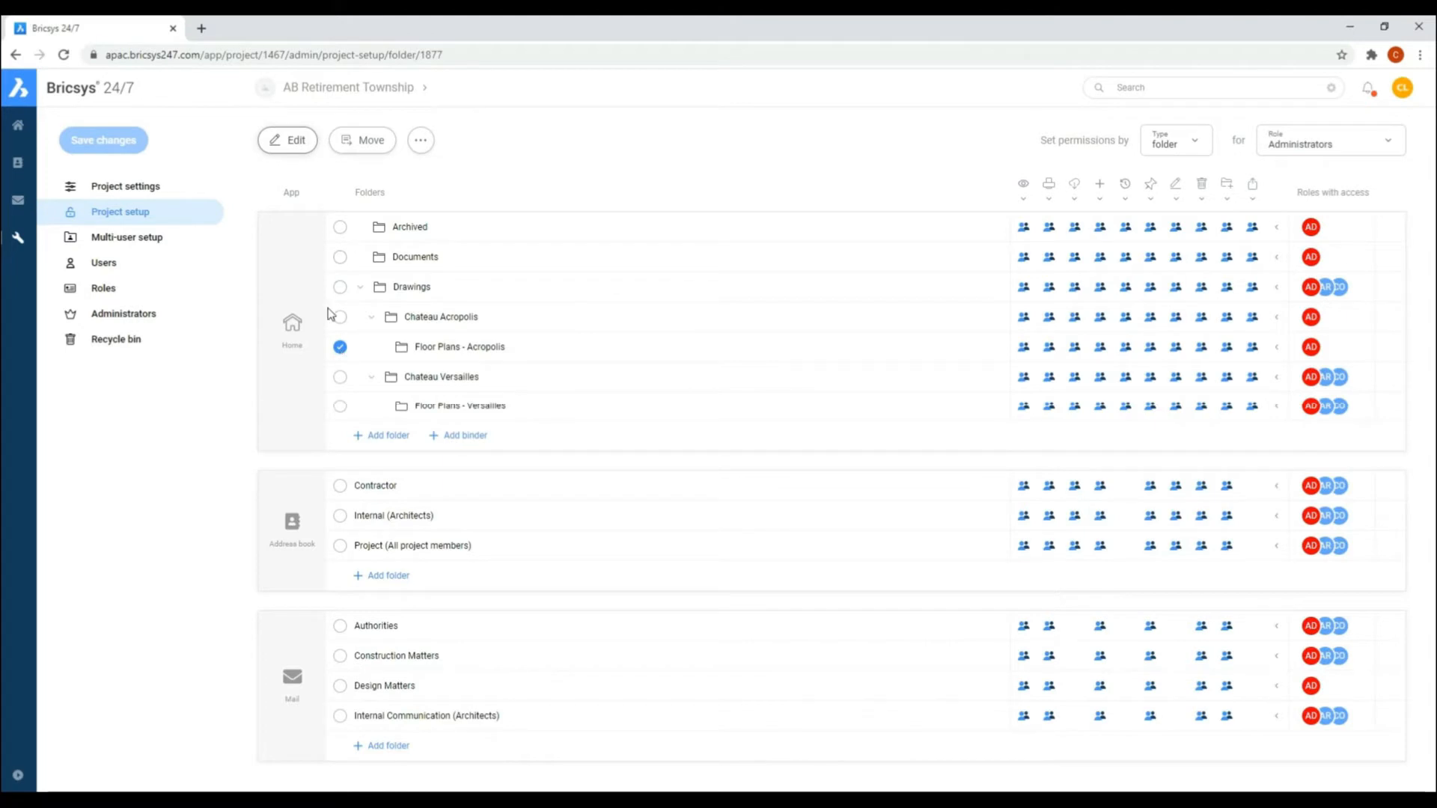
click(340, 348)
Step: Add a top-level folder named Client Presentations with full default access rights for all roles, collapse Drawings and select the new folder
click(370, 437)
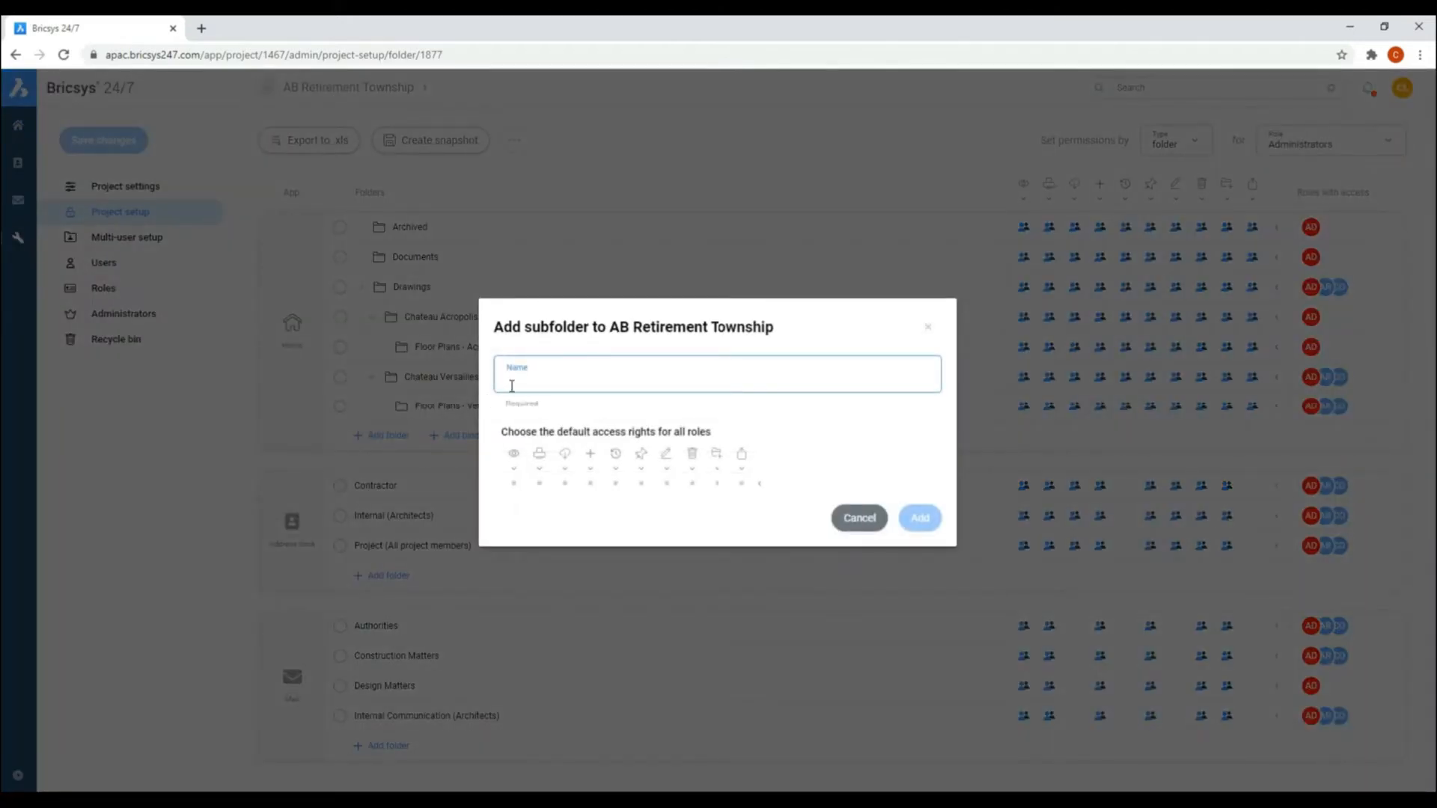
text(Client Presentations)
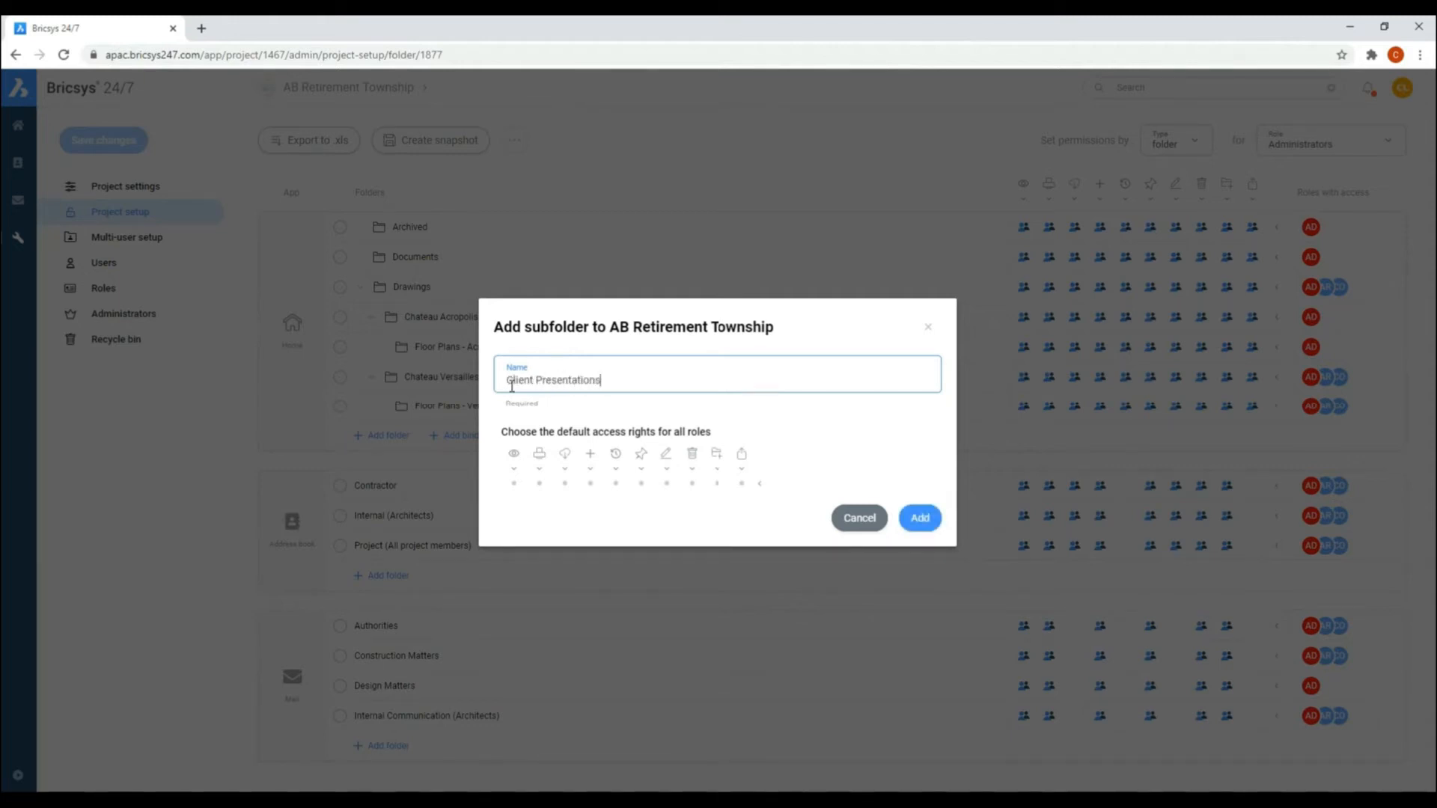
click(760, 485)
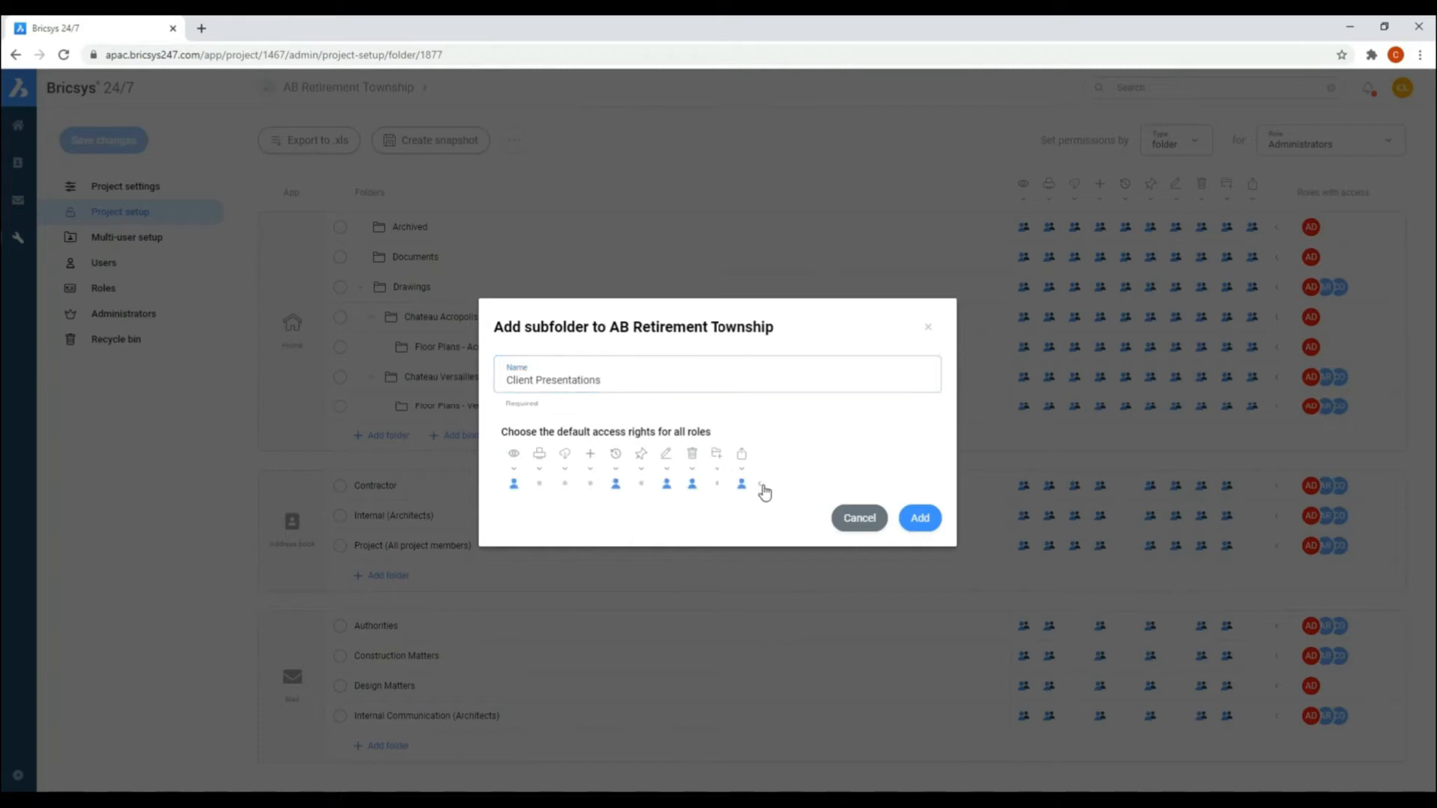
click(920, 518)
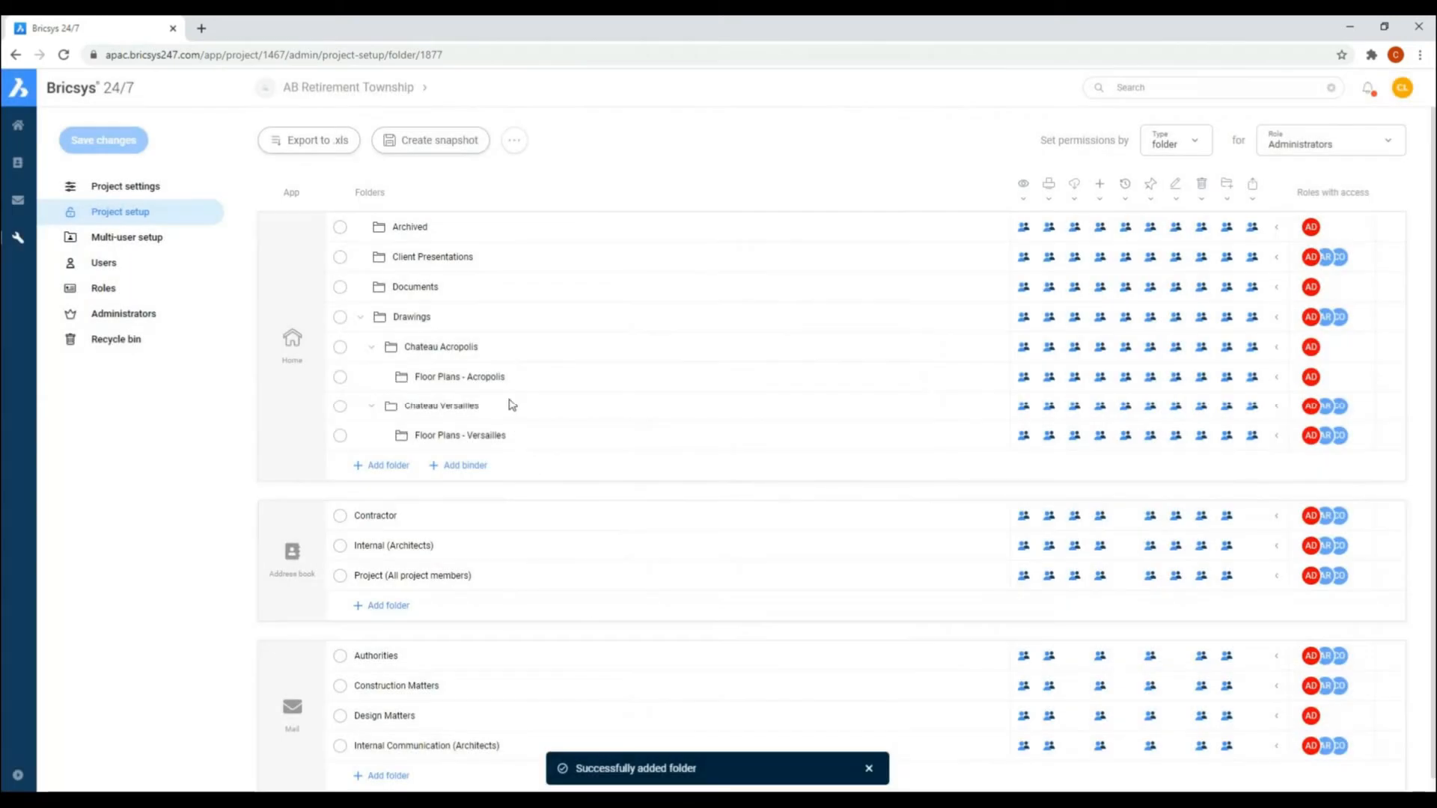
click(361, 318)
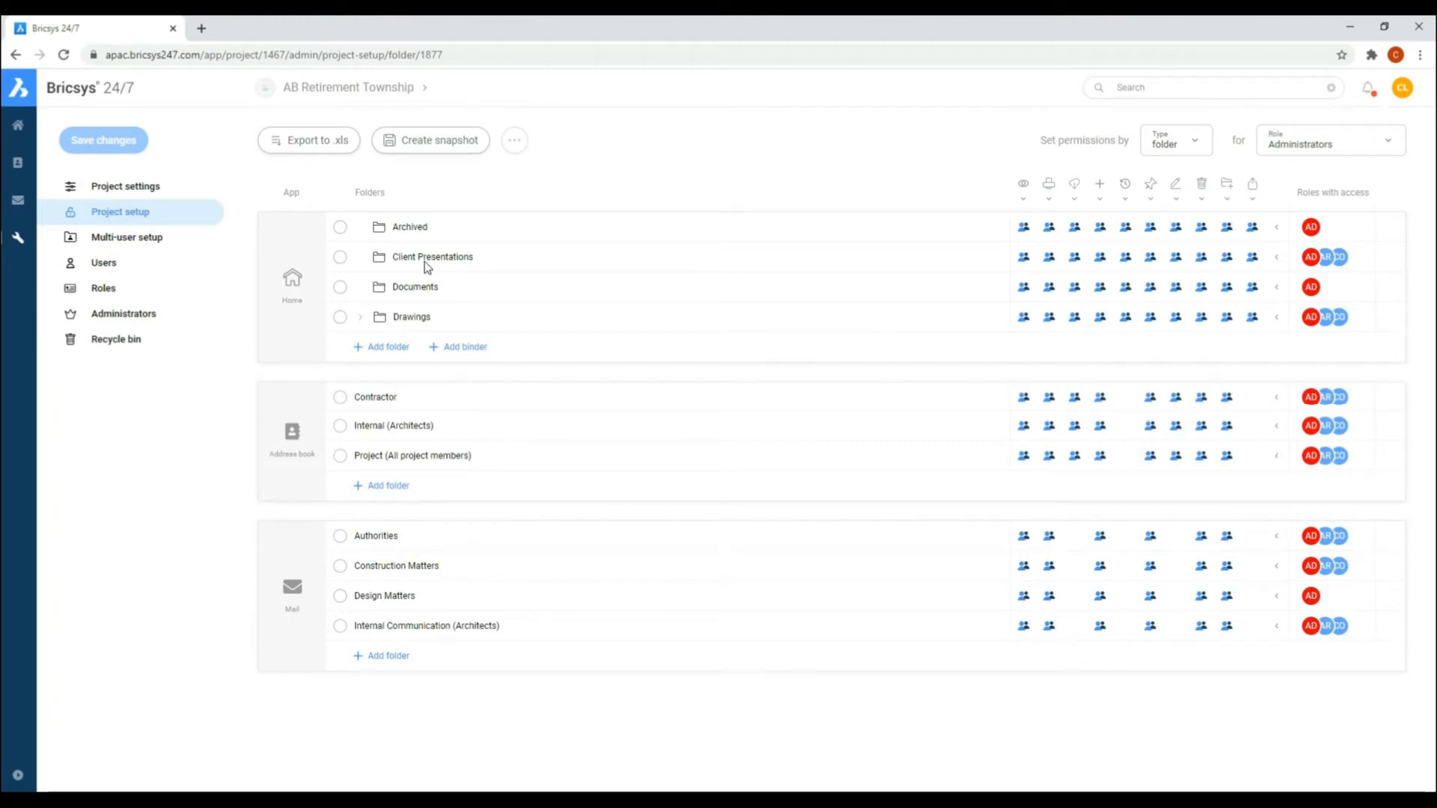
click(340, 257)
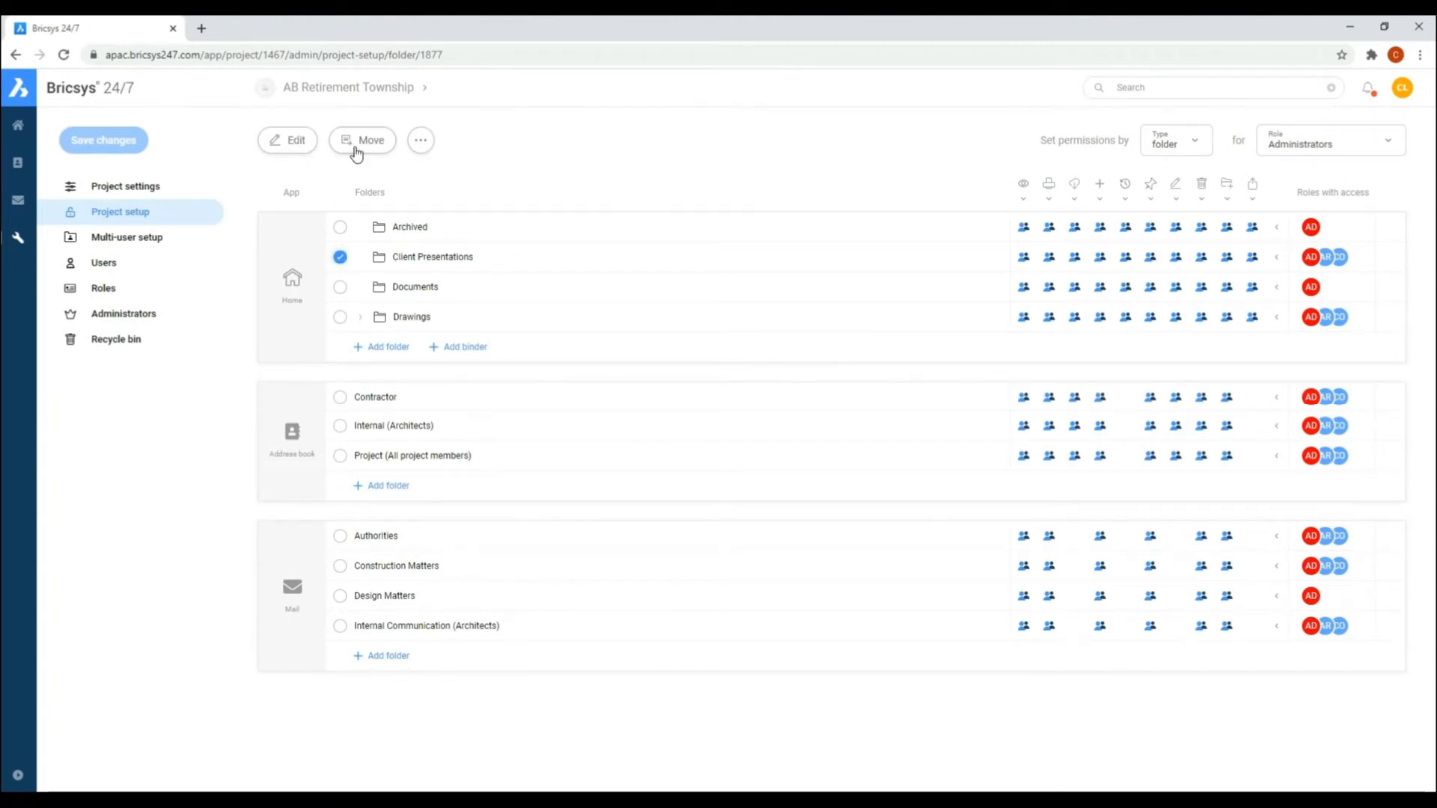
click(421, 142)
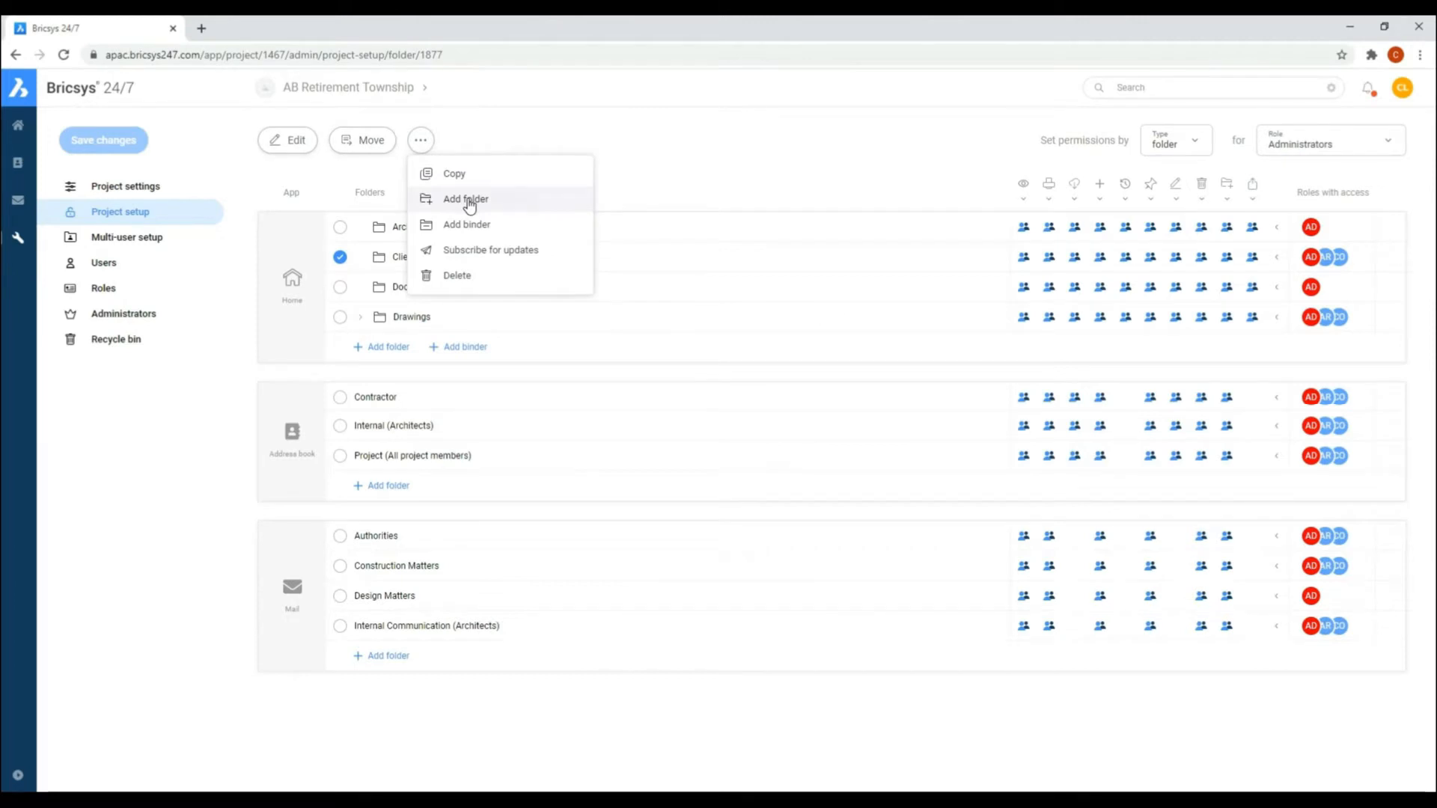
click(467, 200)
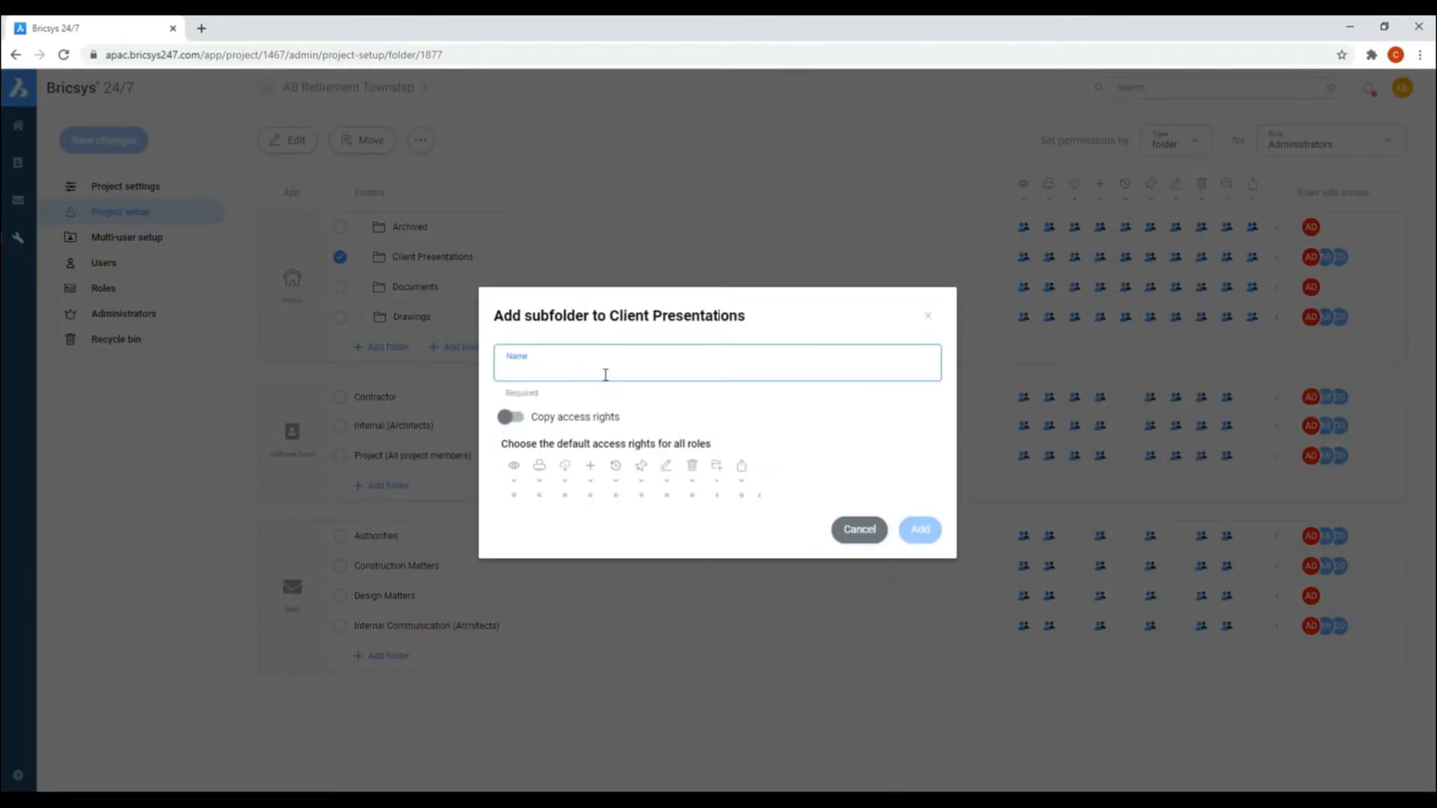
click(860, 529)
Step: Add a binder named Initial Proposal to Client Presentations with copied access rights, and expand the parent folder
click(420, 140)
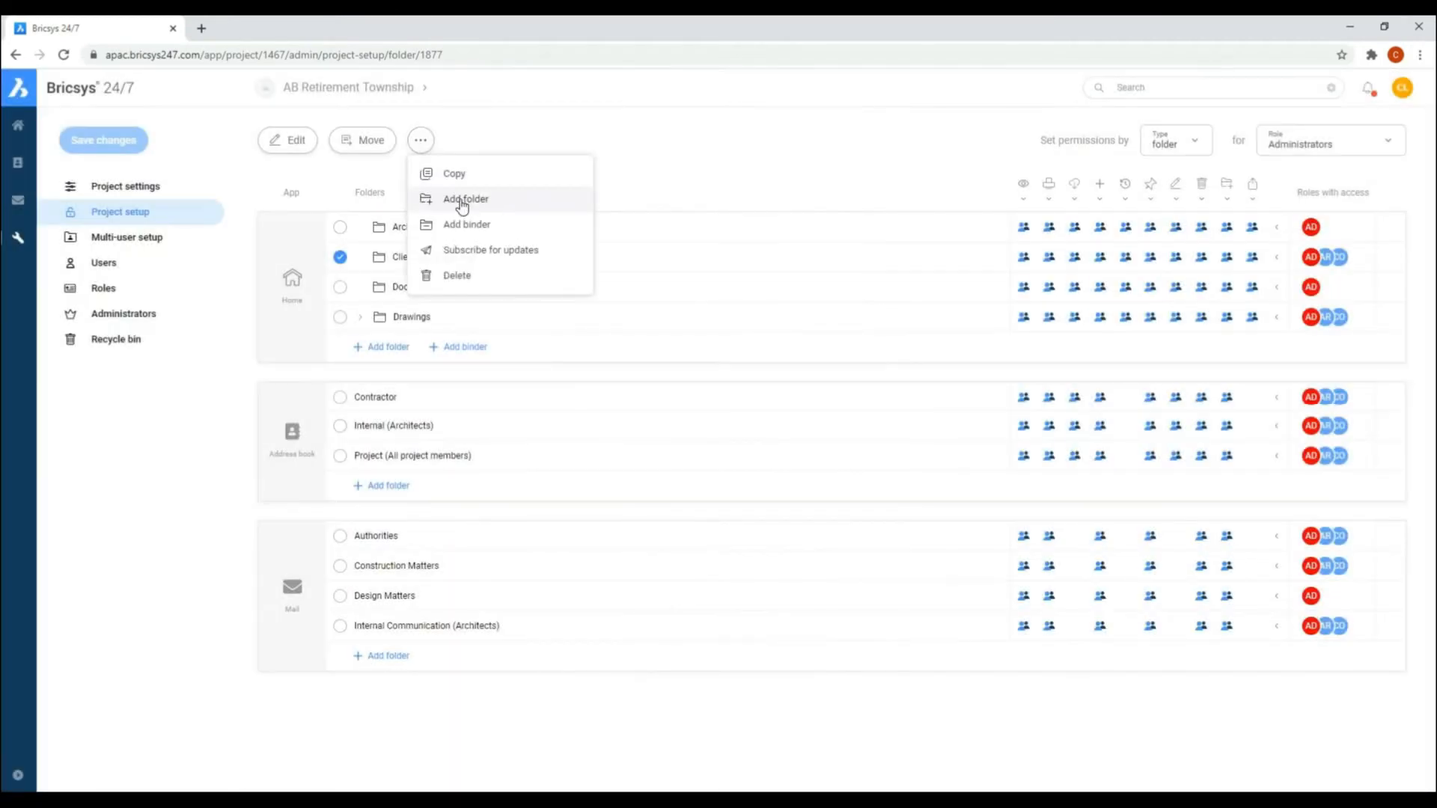
click(464, 227)
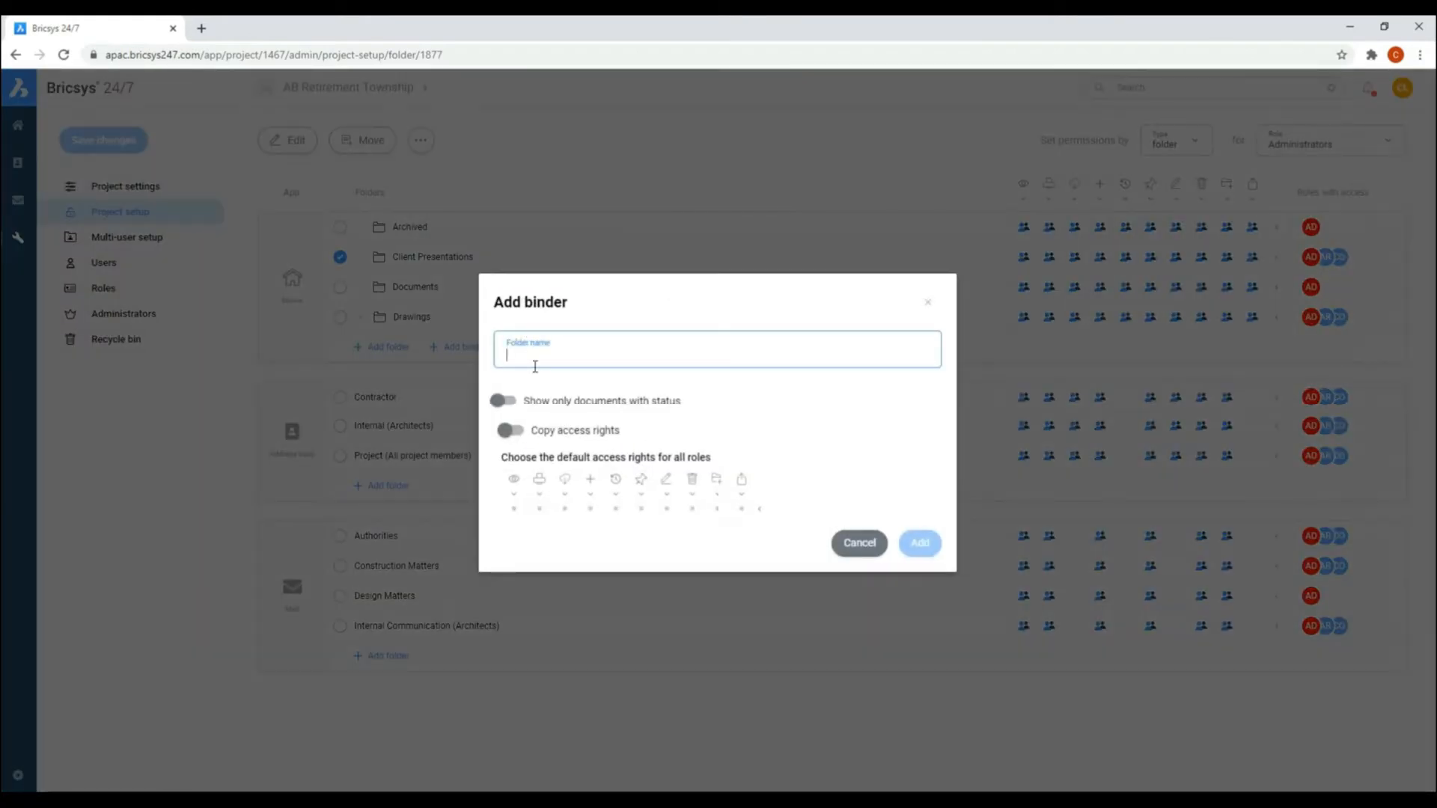
text(Initial Proposal)
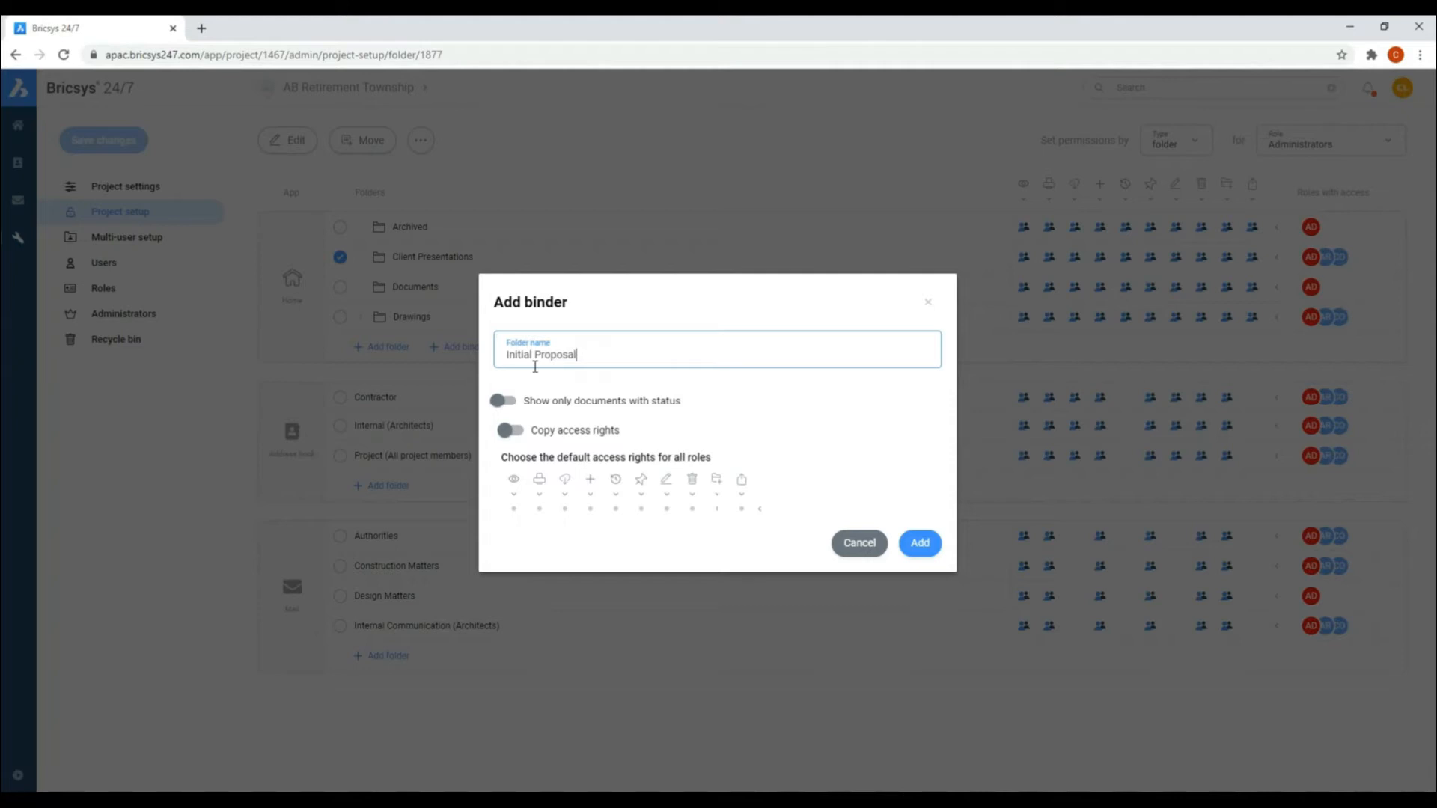
click(512, 431)
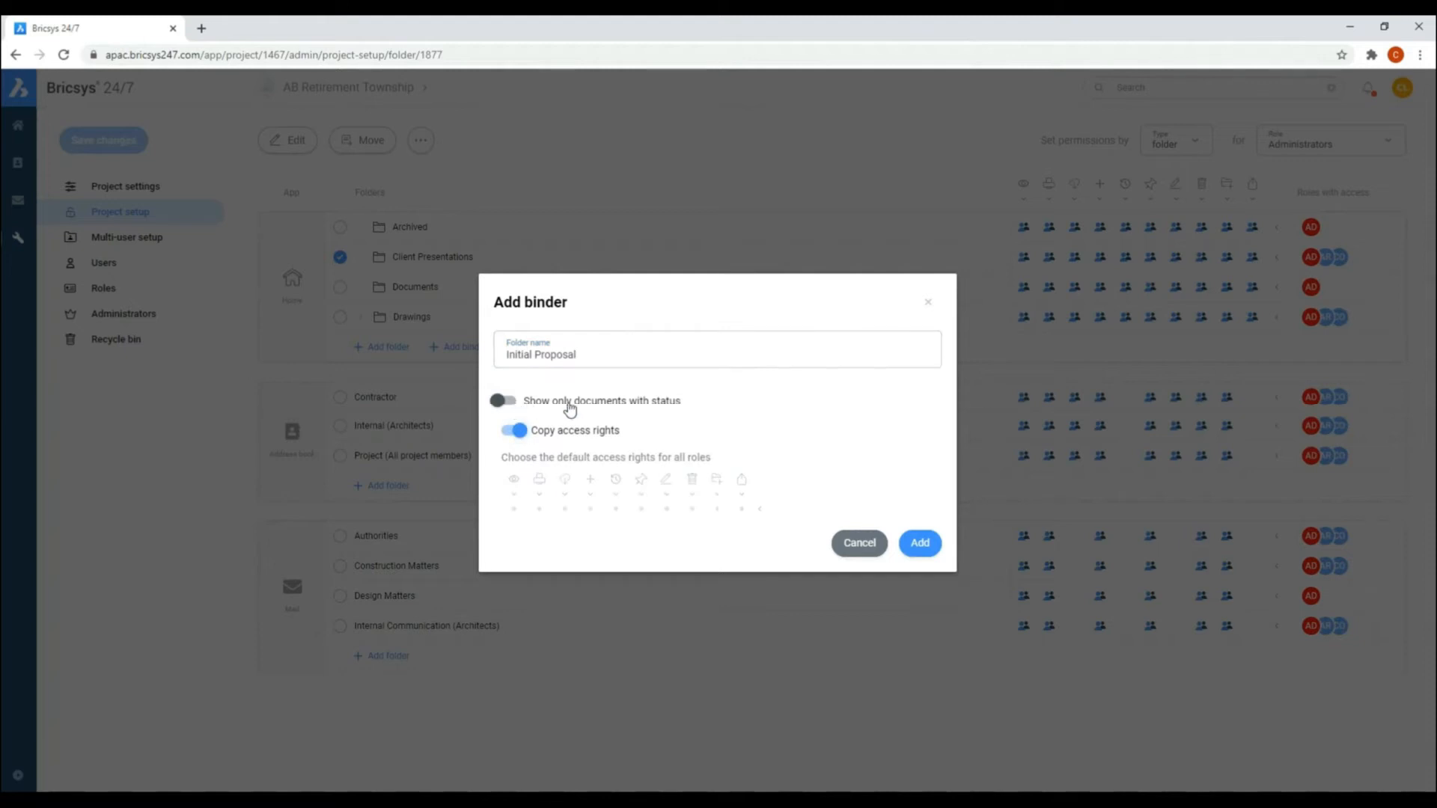
click(919, 543)
click(360, 257)
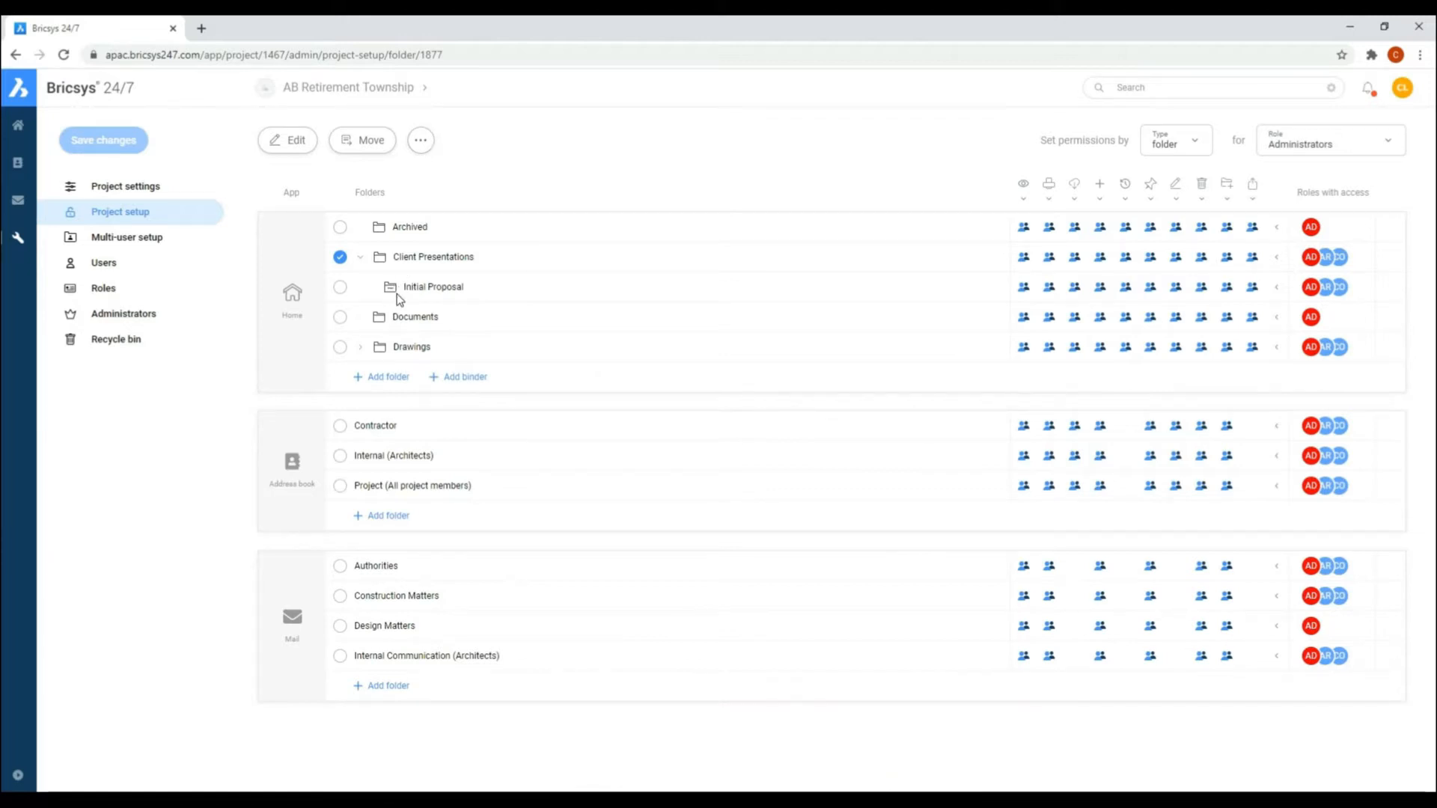
Step: Add a binder named Presentation to Design Director to the Client Presentations folder, copying the access rights
click(420, 140)
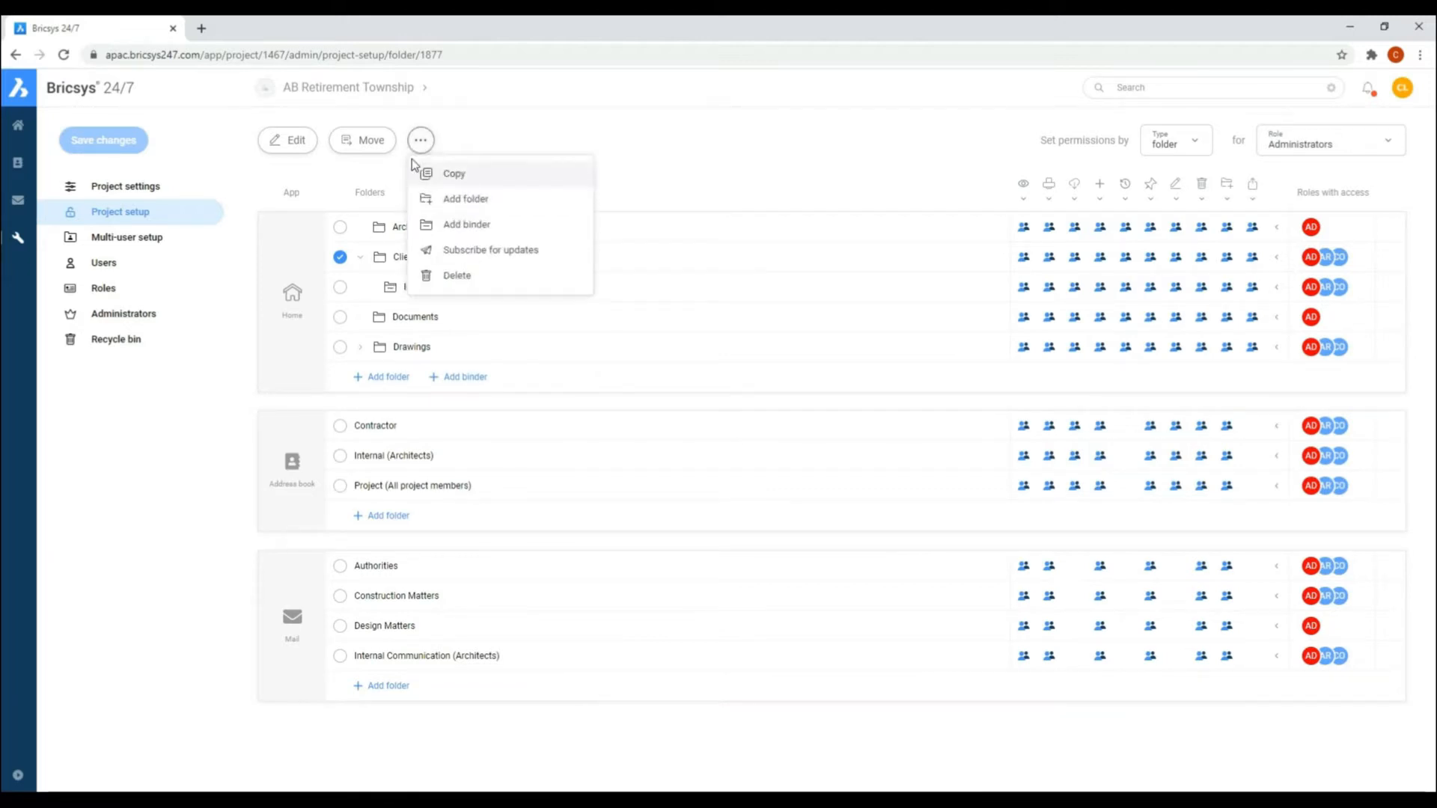
click(466, 225)
text(Presentation to Design Direc)
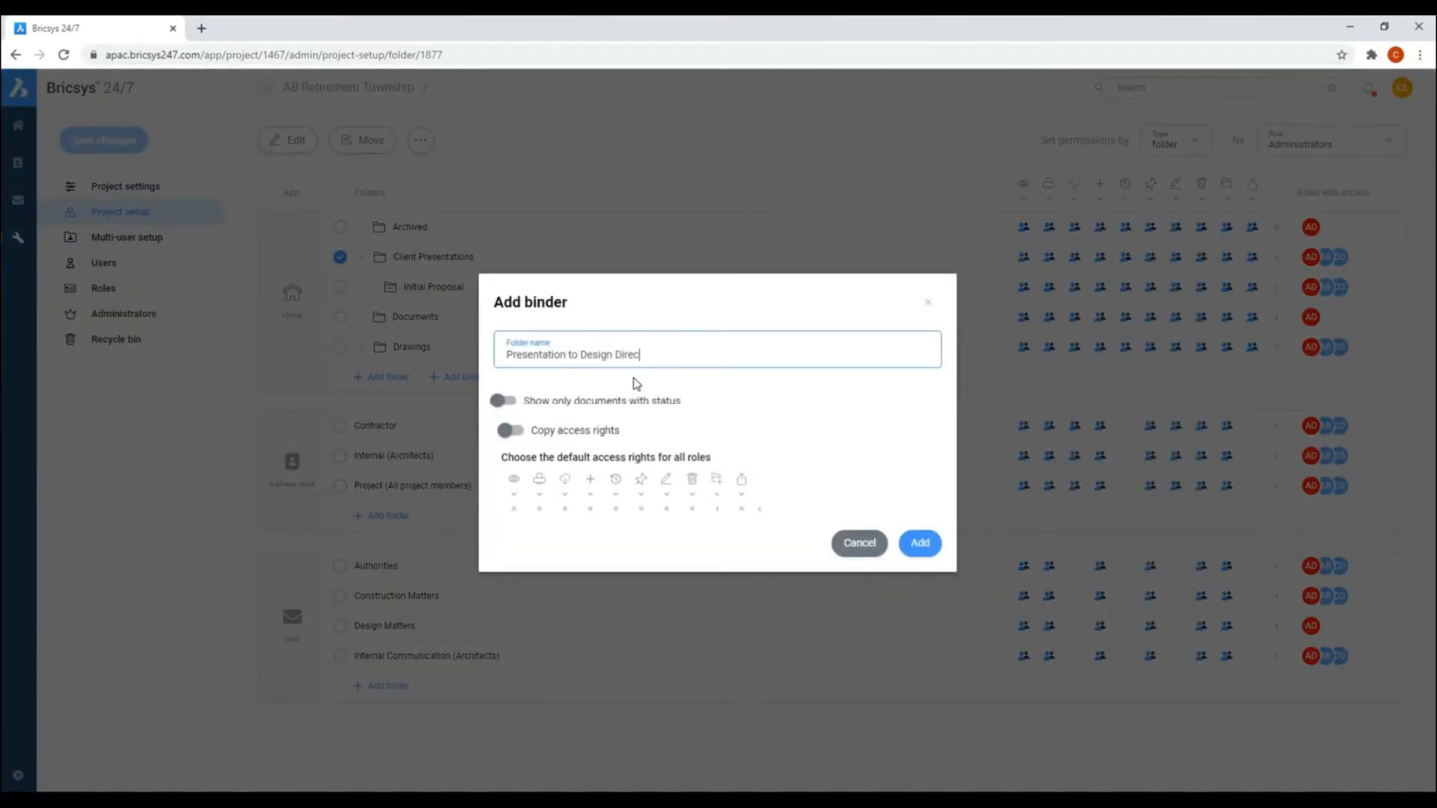
click(514, 430)
click(932, 543)
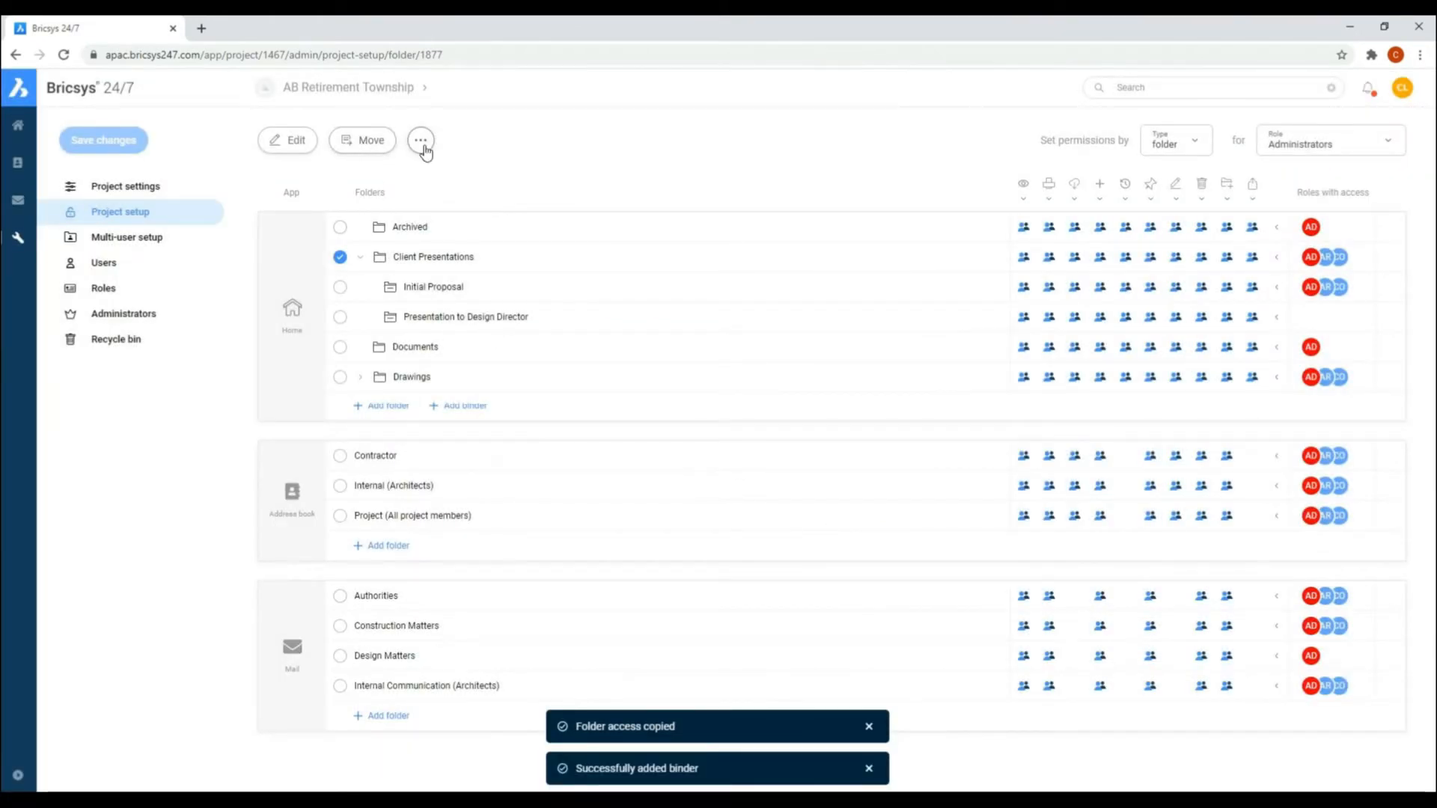
Step: Add a binder named Presentation to Board of Directors to Client Presentations with copied access rights and no document status filter
click(420, 140)
click(460, 225)
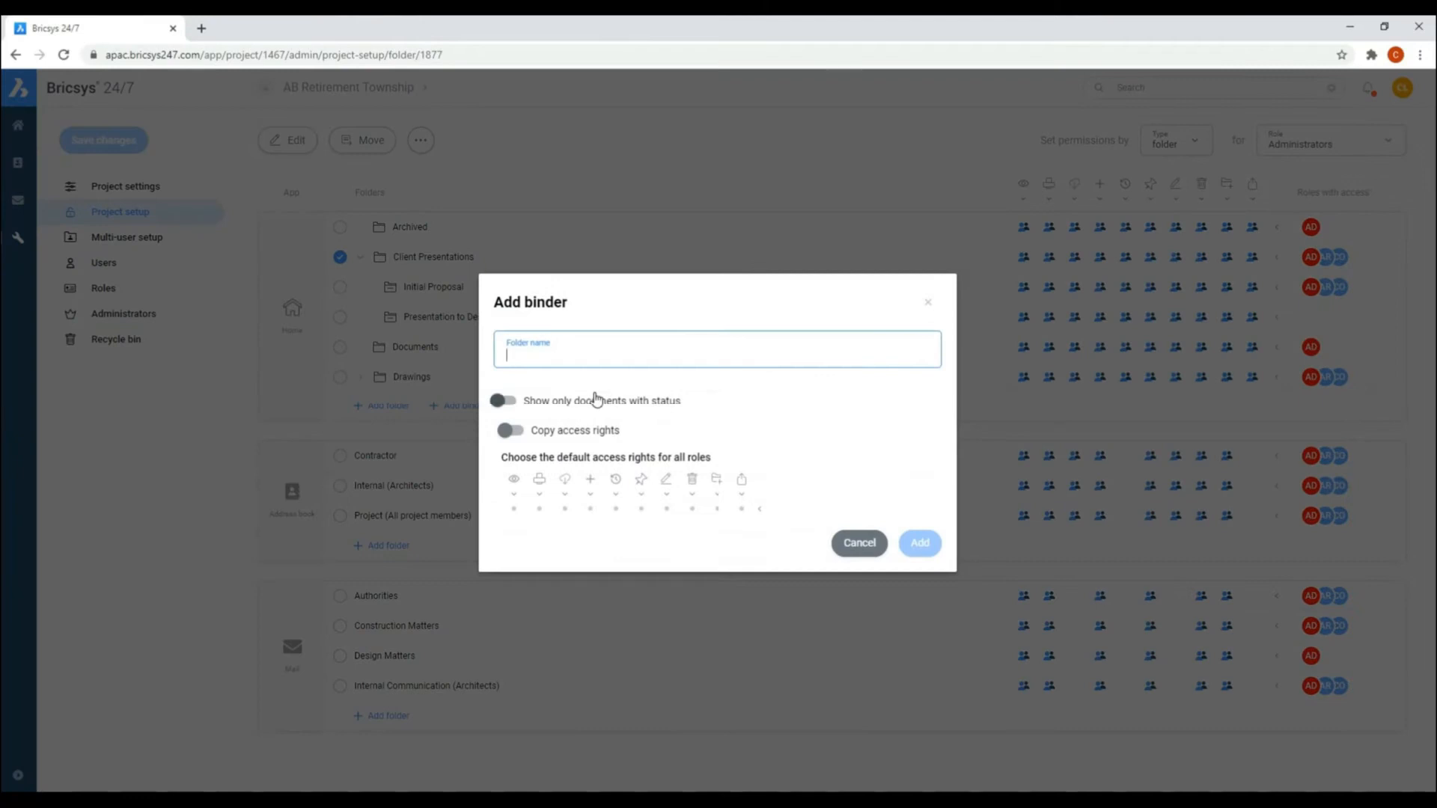
text(Presentation to)
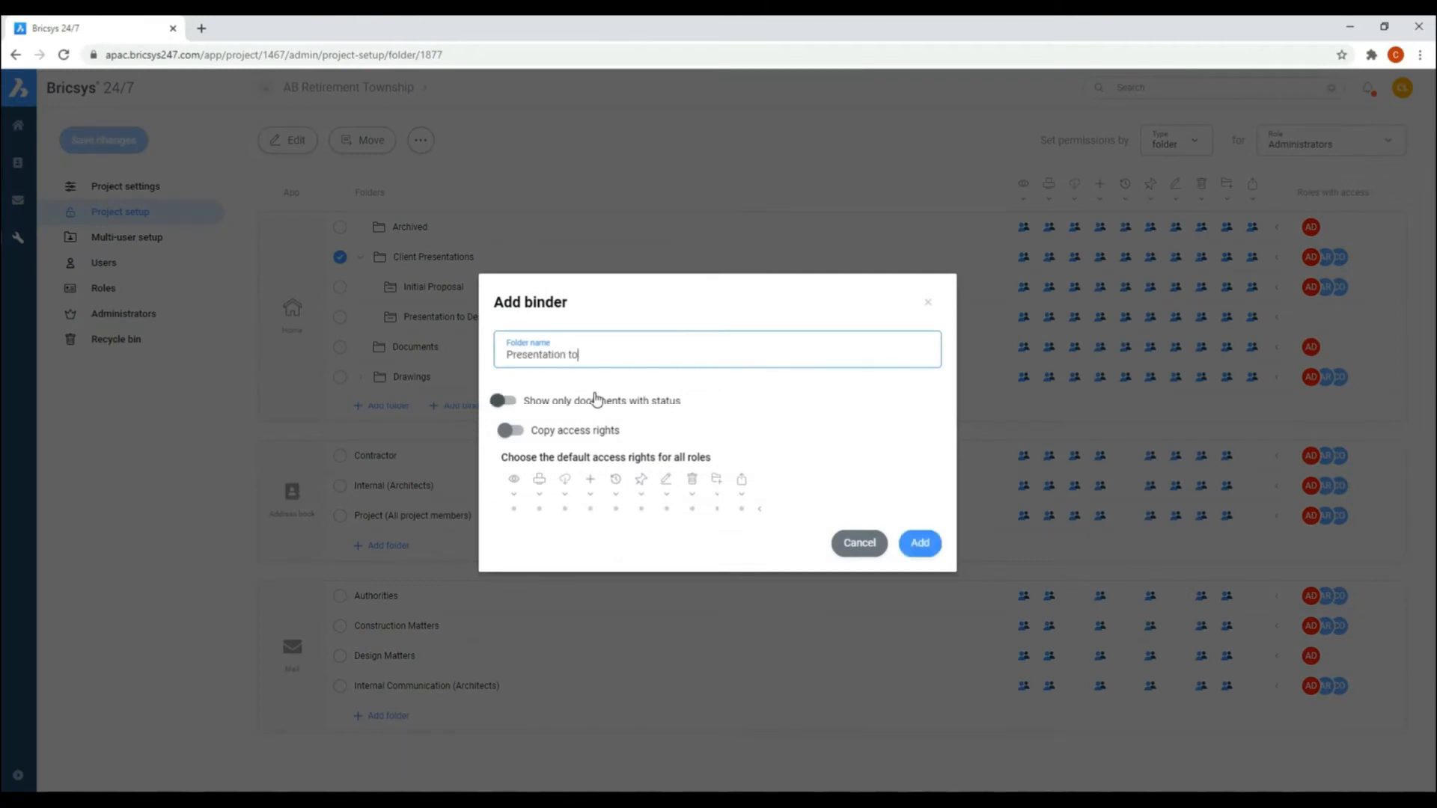
text( Board of Directors)
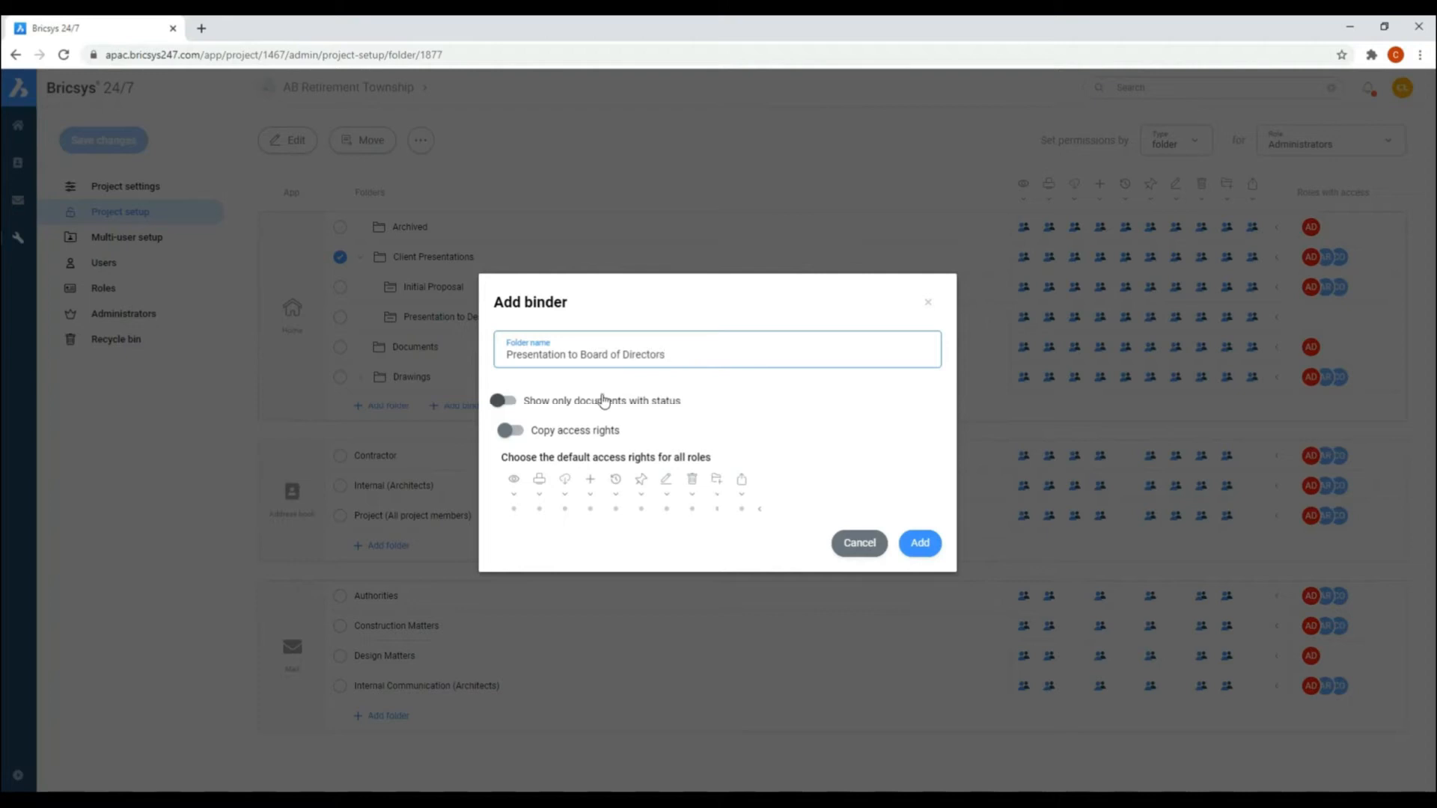
click(516, 404)
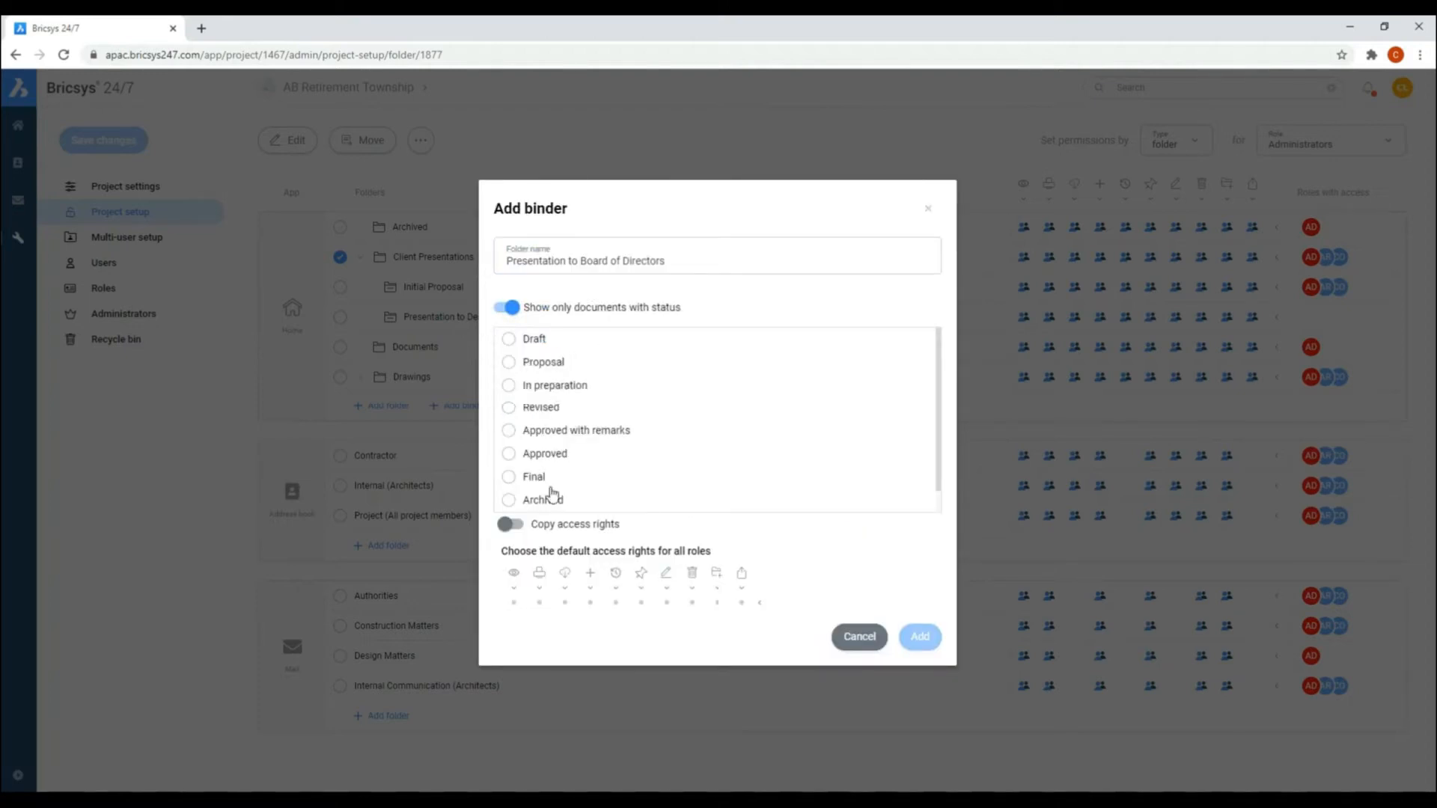
click(507, 308)
click(516, 428)
click(919, 542)
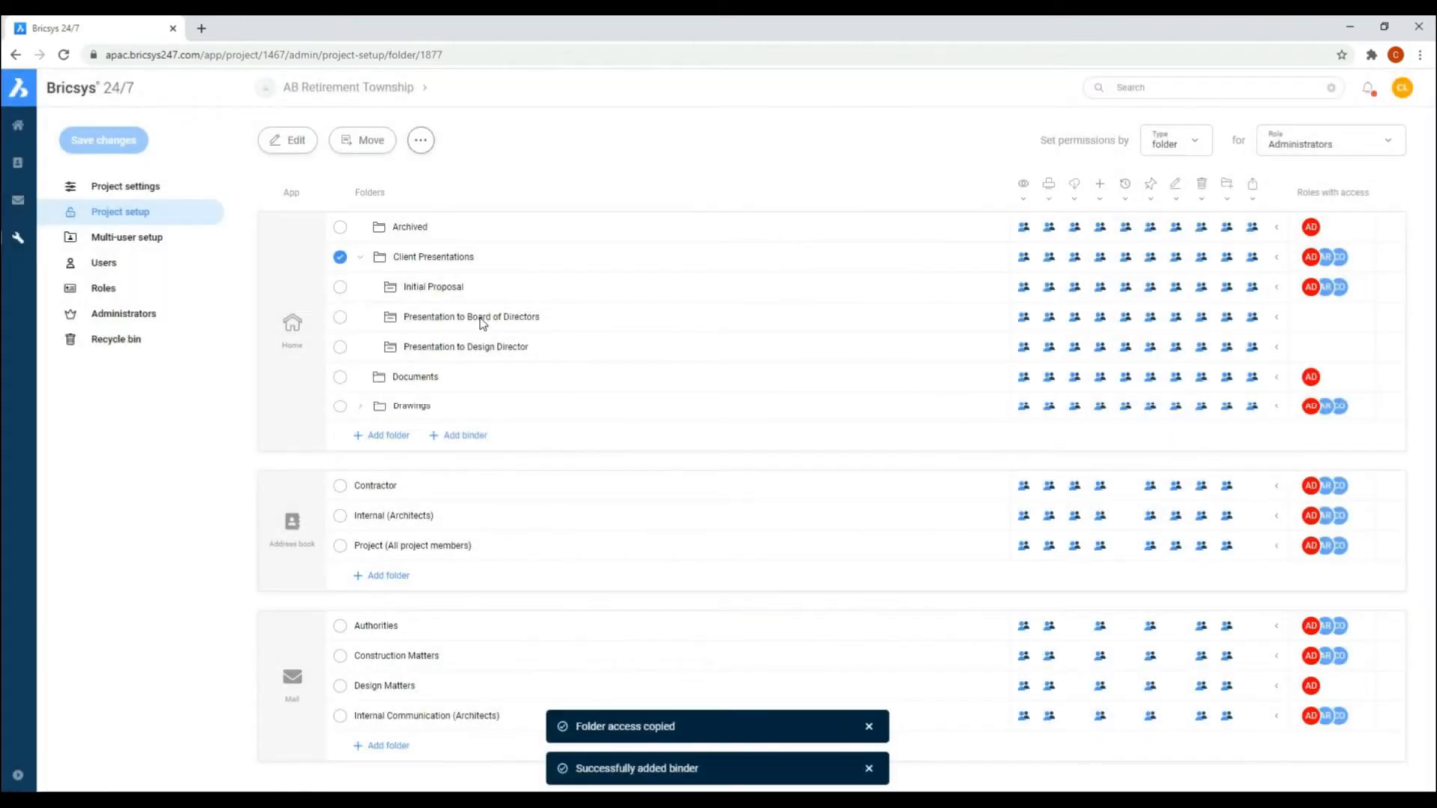
Step: Collapse the Client Presentations folder and add a top-level folder named Contractor Documents with full default access rights for all roles
click(361, 406)
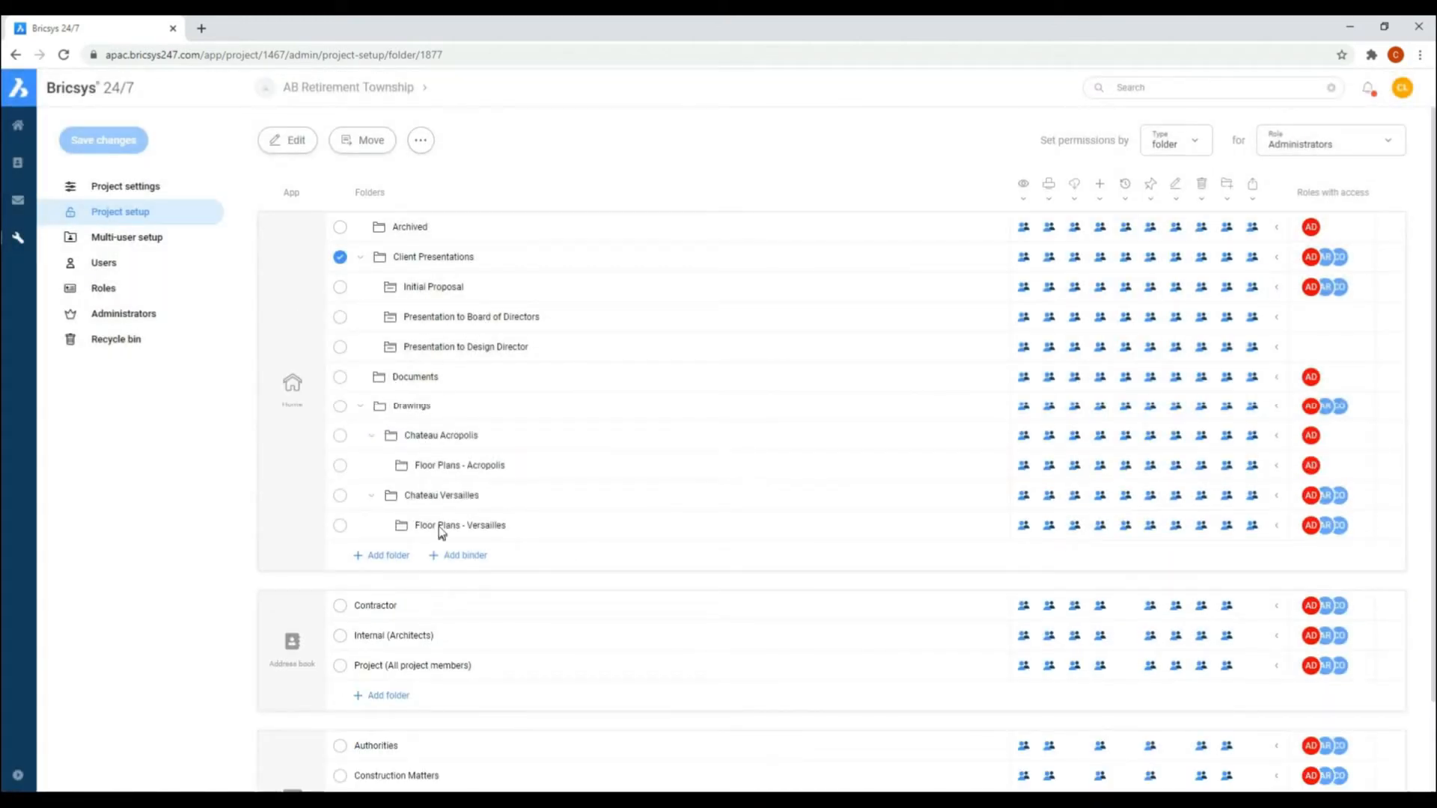
click(361, 405)
click(360, 257)
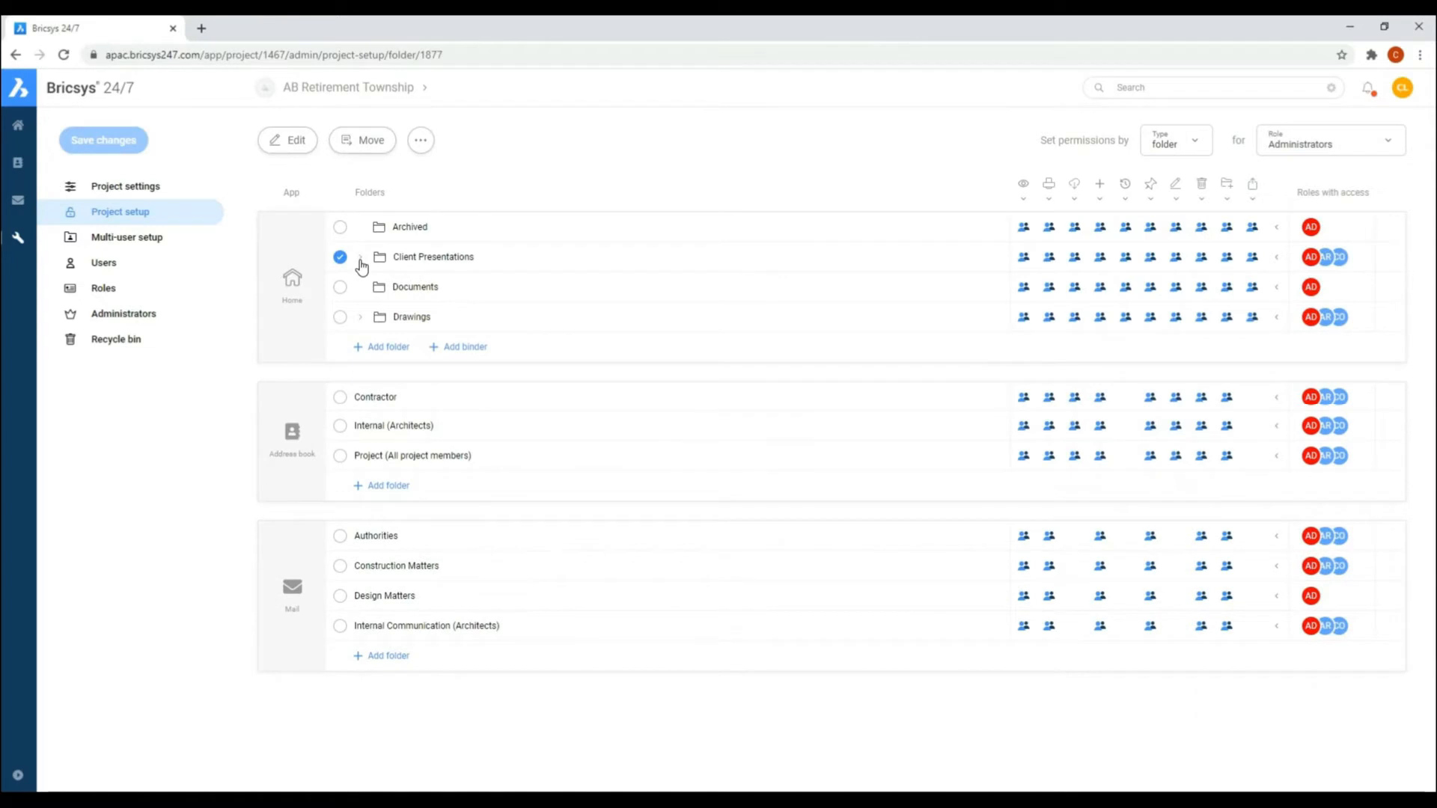
click(357, 346)
text(Contractor Documents)
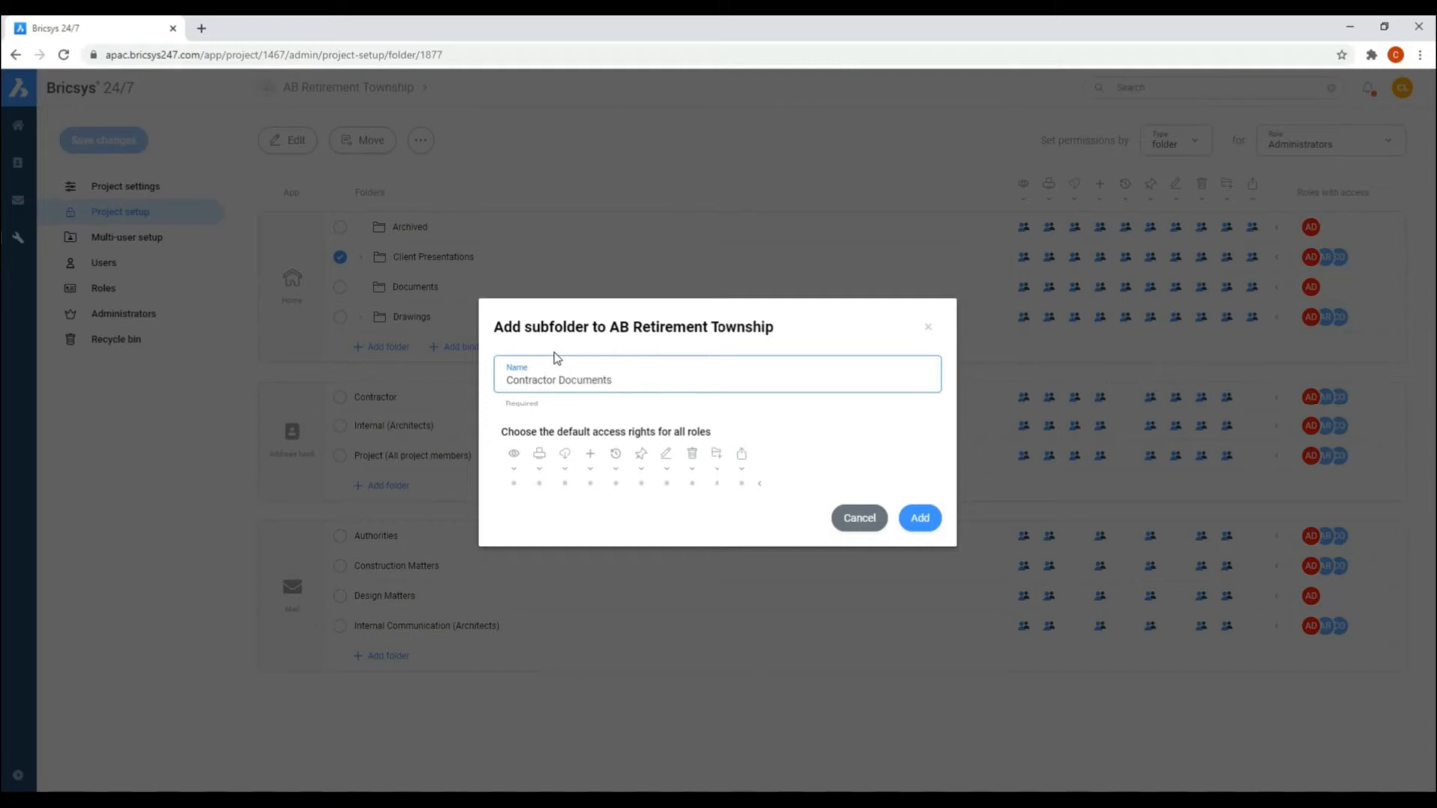
click(760, 483)
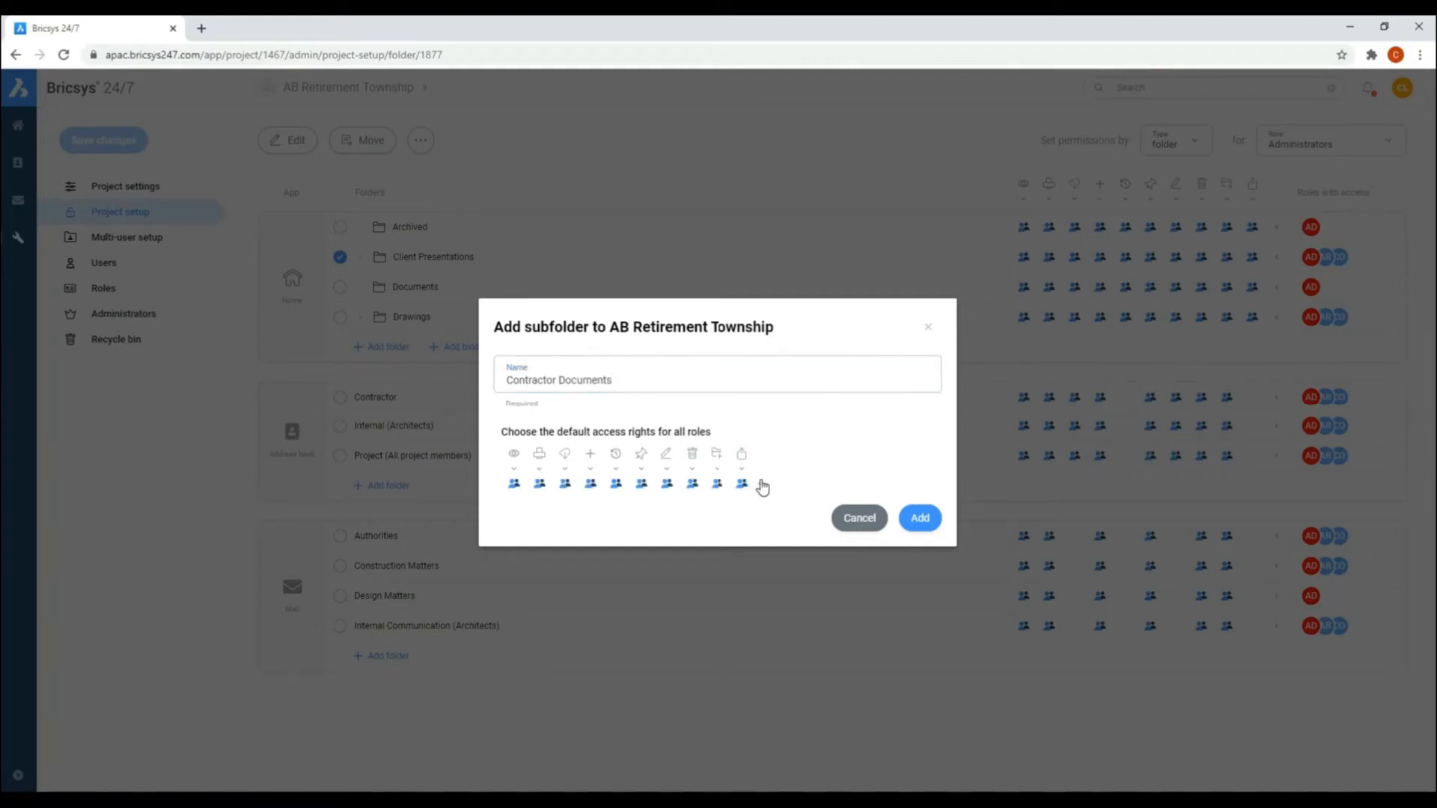
click(915, 519)
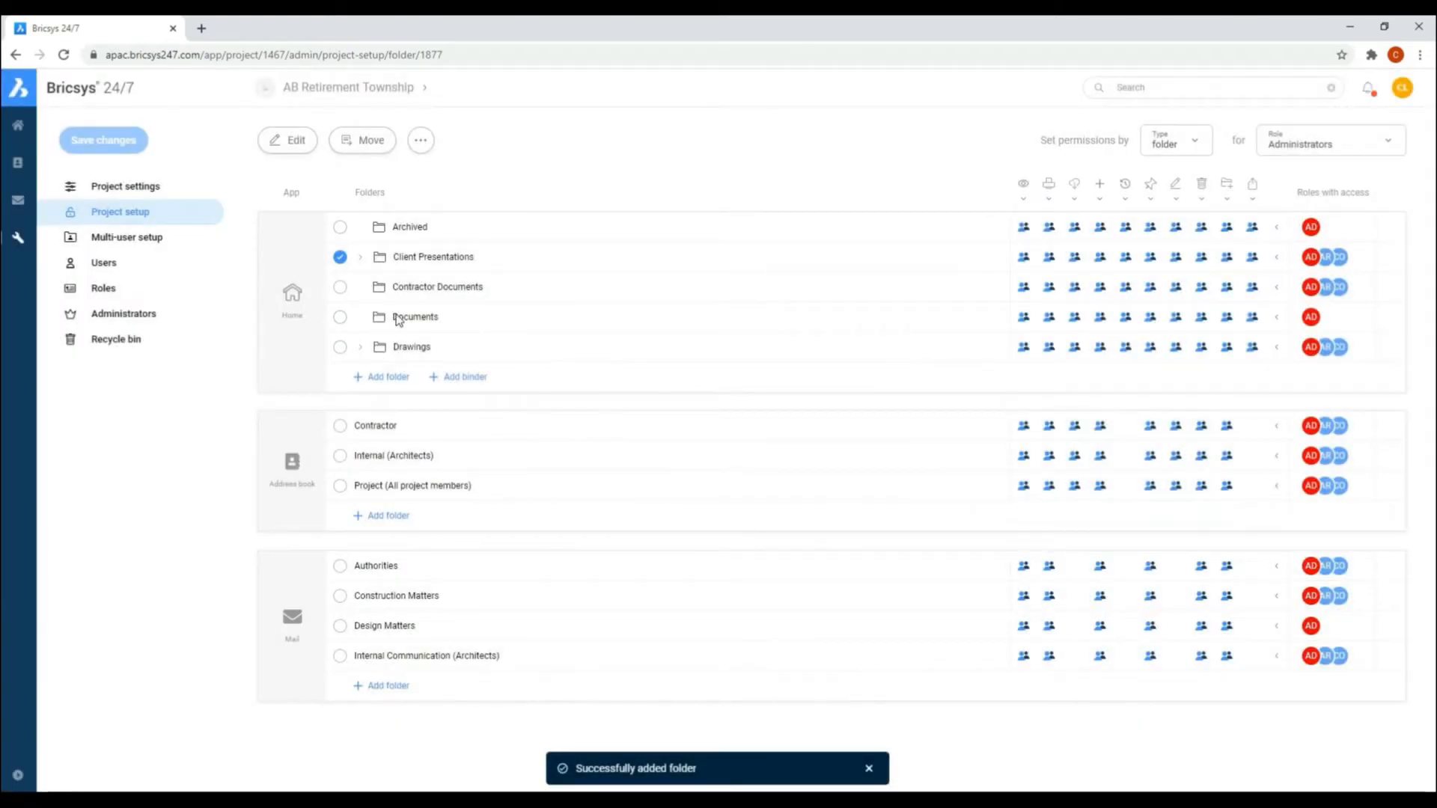
Step: Add a subfolder named RFA to Contractor Documents with copied access rights, and expand the parent folder
click(340, 287)
click(420, 140)
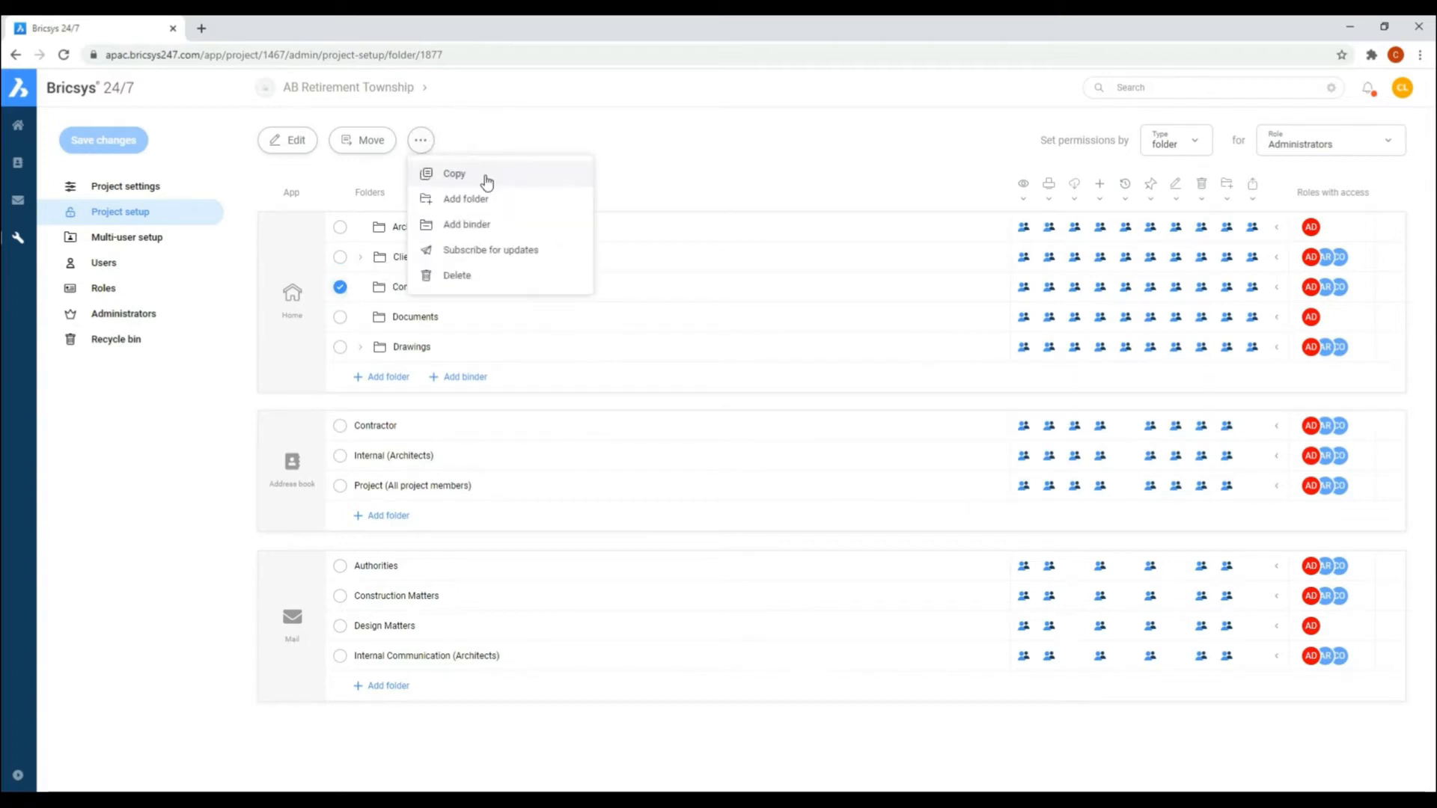
click(478, 200)
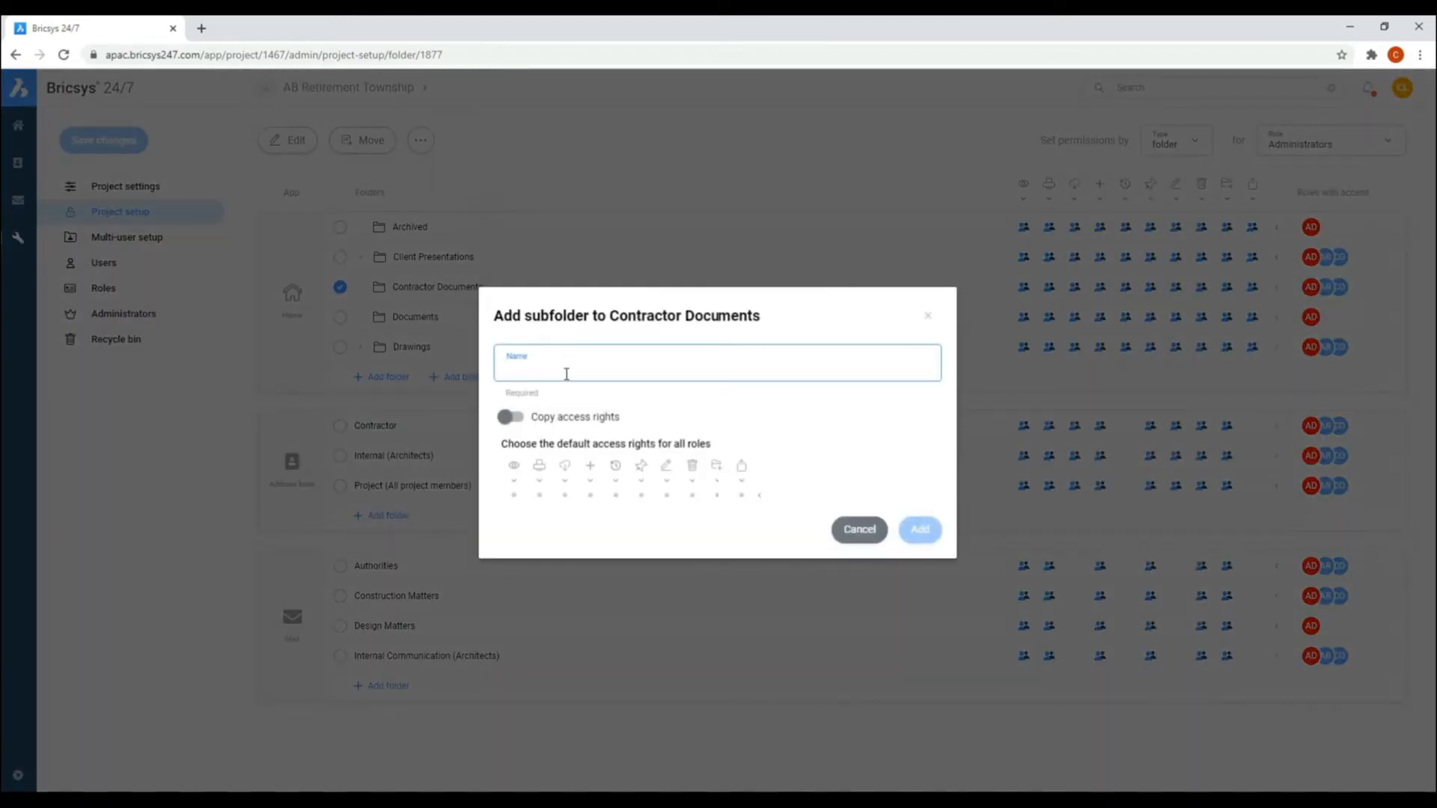
text(RFA)
click(507, 416)
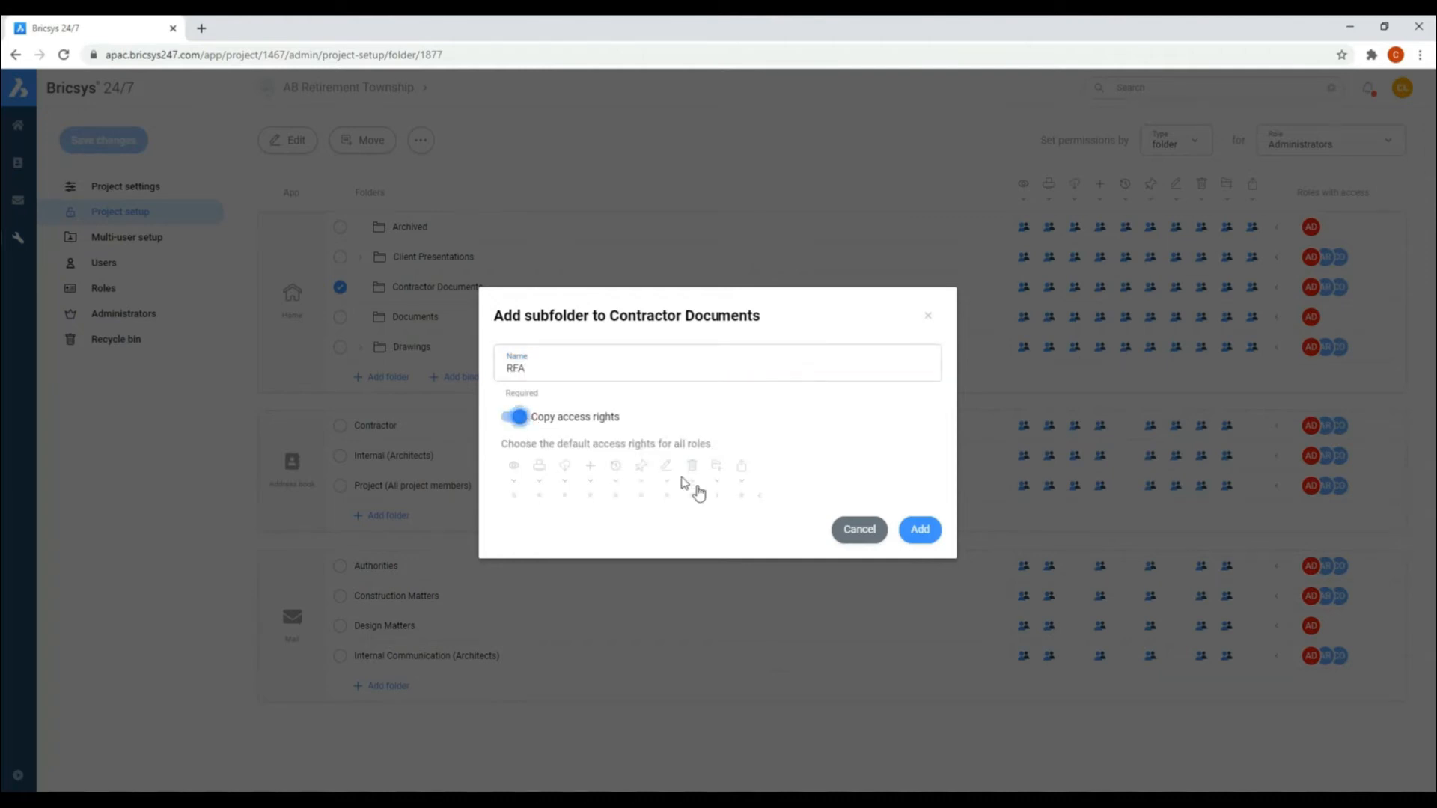
click(920, 529)
click(362, 288)
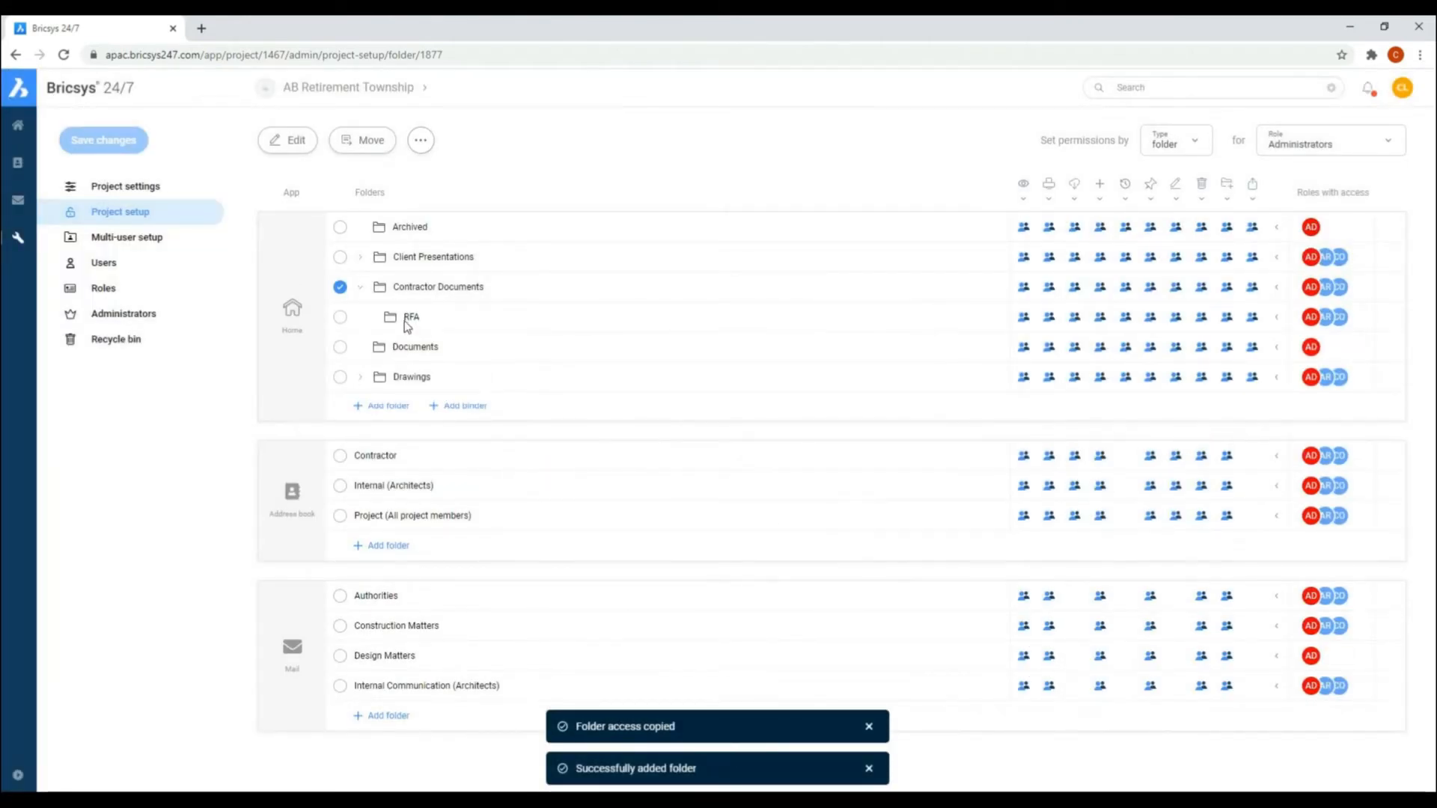
Step: Add a subfolder named RFI to Contractor Documents and collapse the parent folder
click(420, 140)
click(449, 200)
text(RFI)
click(928, 533)
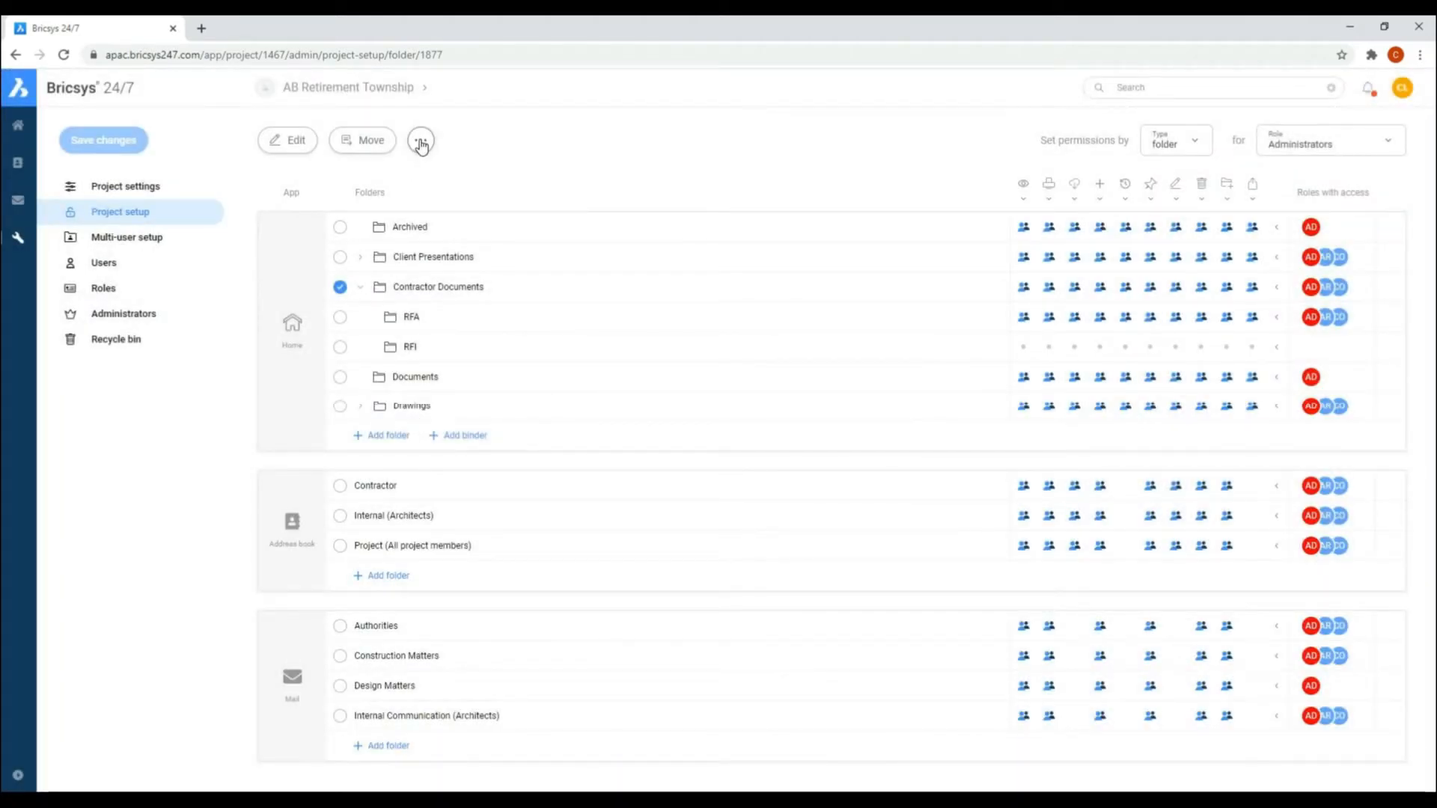
click(366, 289)
Step: Clear the Contractor Documents selection and add a top-level folder named Authority Submissions with full default access rights for all roles
click(420, 140)
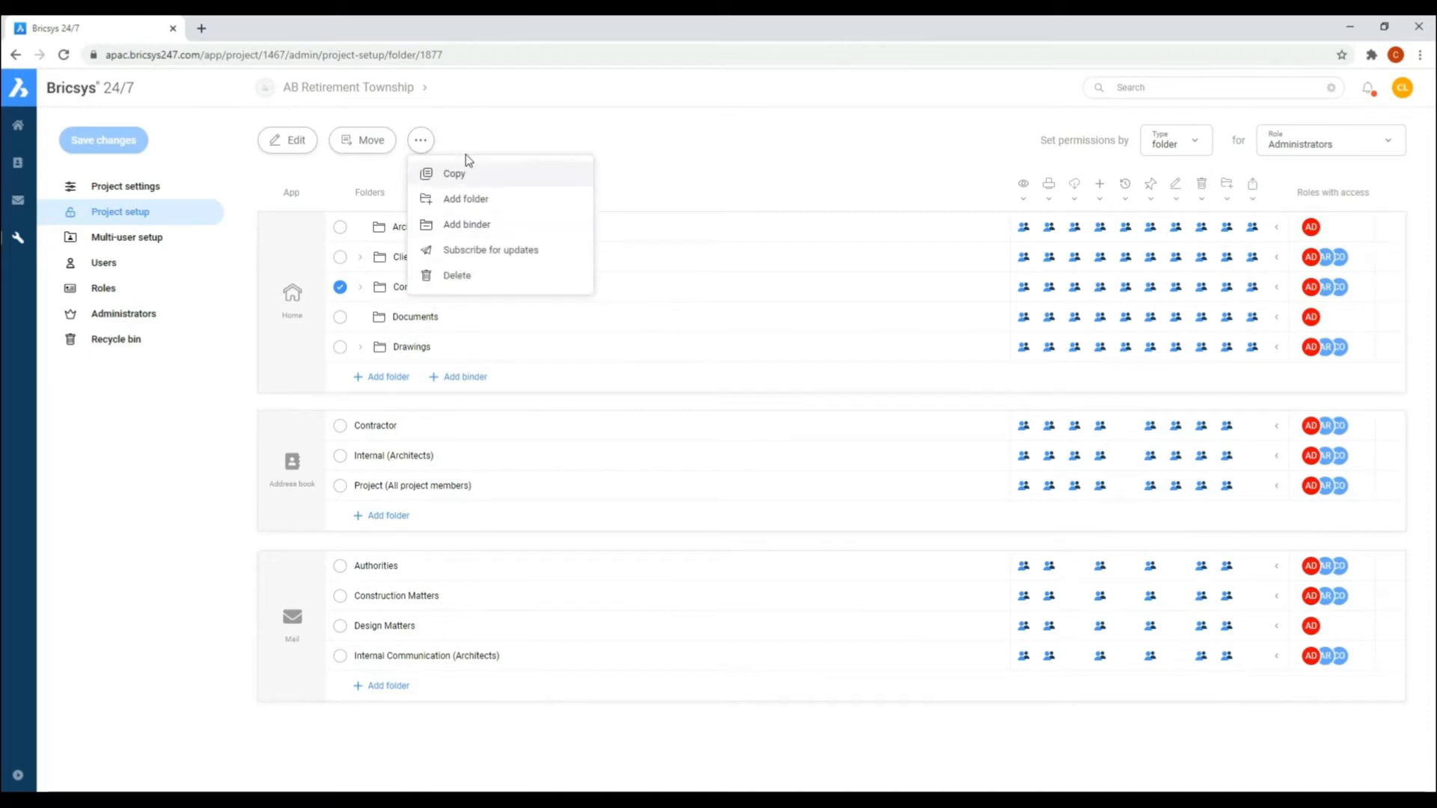
click(340, 286)
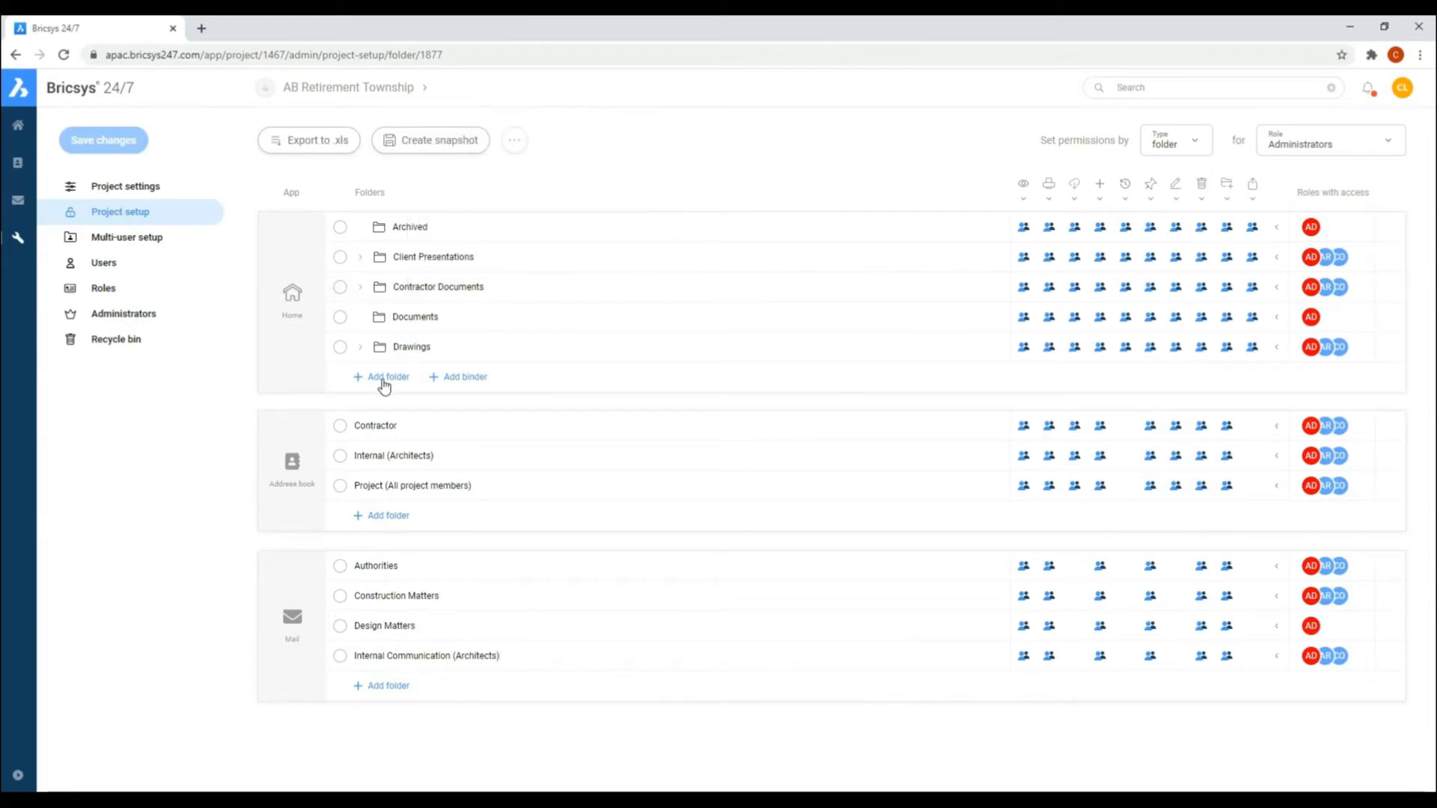
click(384, 378)
text(Authority Submissions)
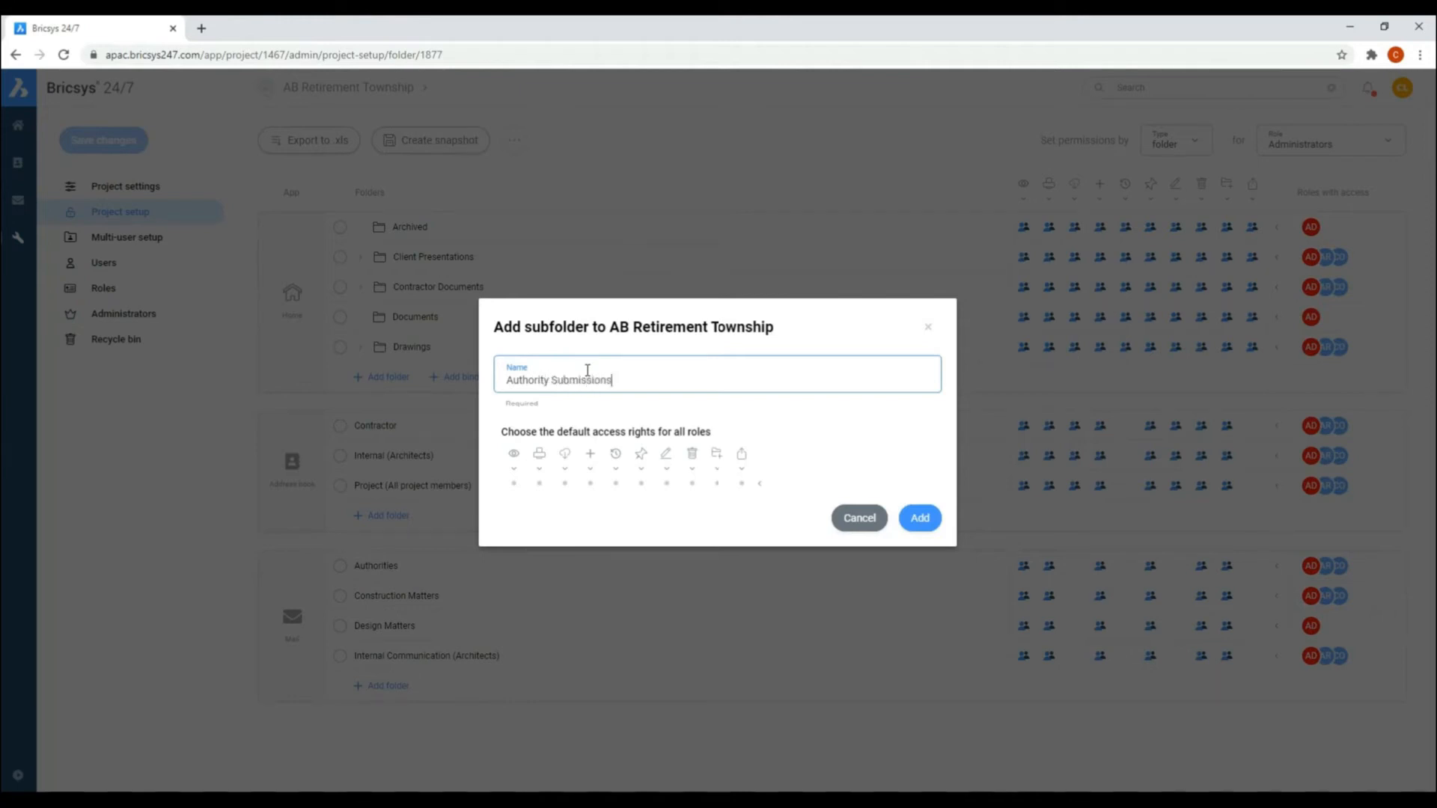
click(760, 485)
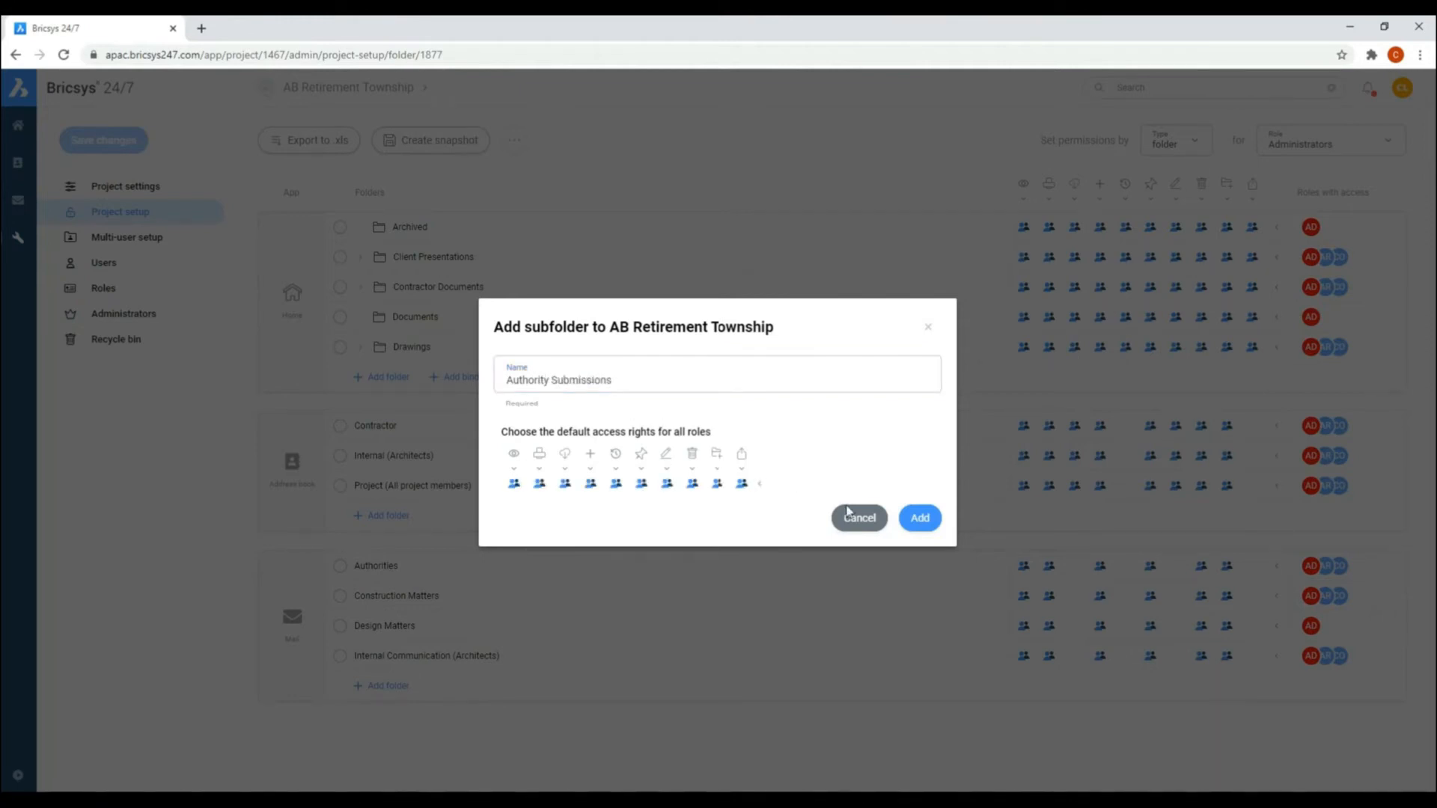
click(917, 519)
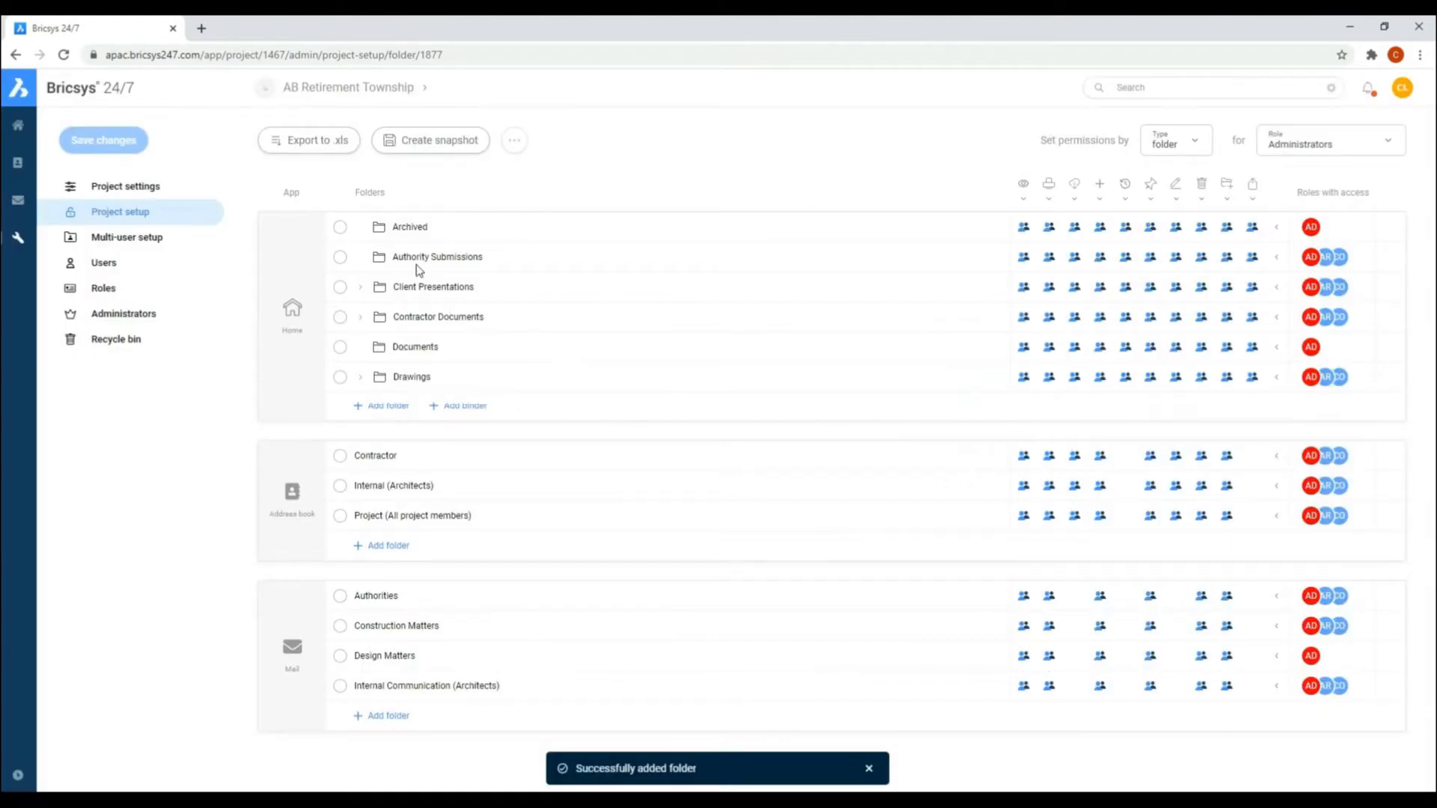
Step: Add a subfolder named Building Permit to Authority Submissions with copied access rights
click(340, 257)
click(421, 140)
click(474, 202)
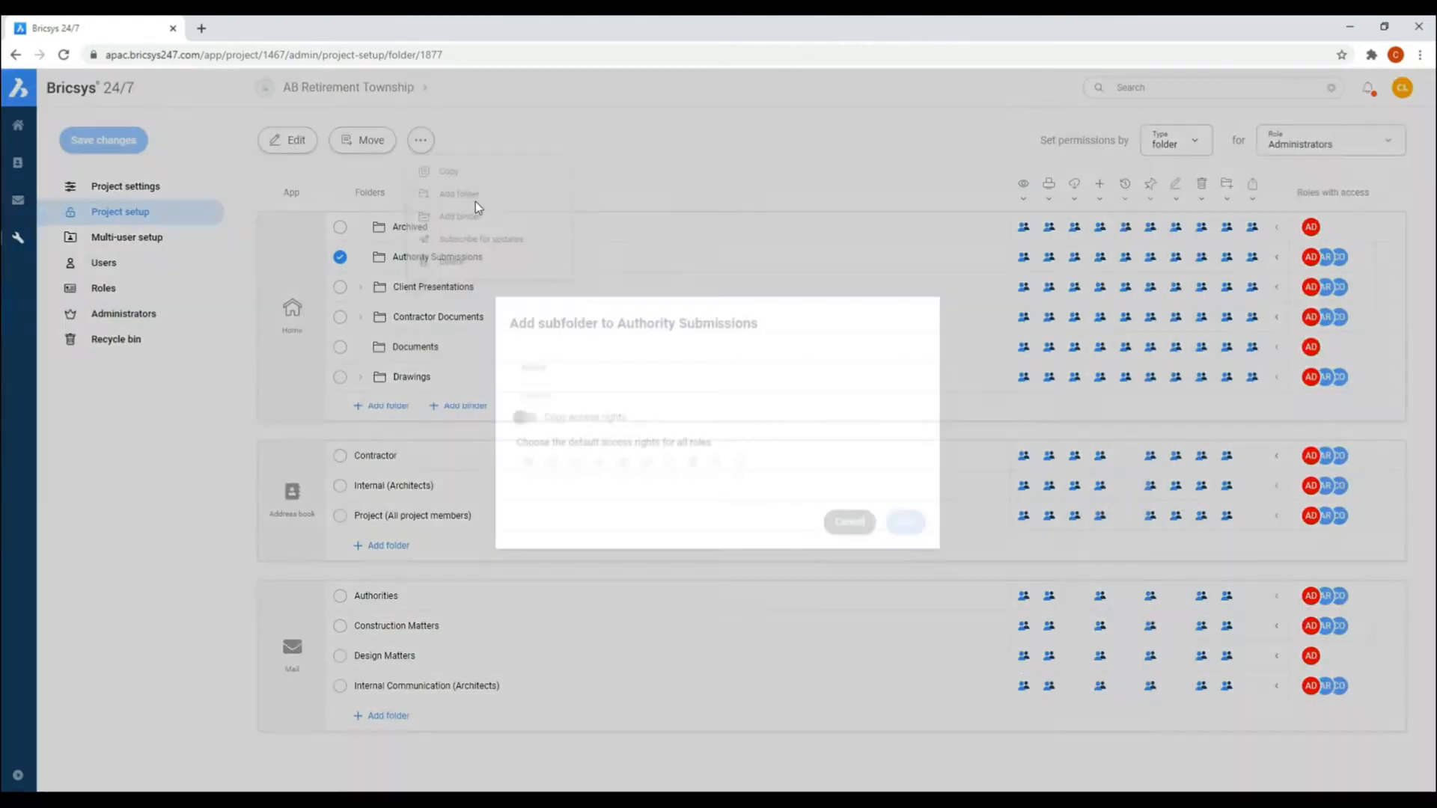
click(521, 417)
click(532, 365)
text(Bu)
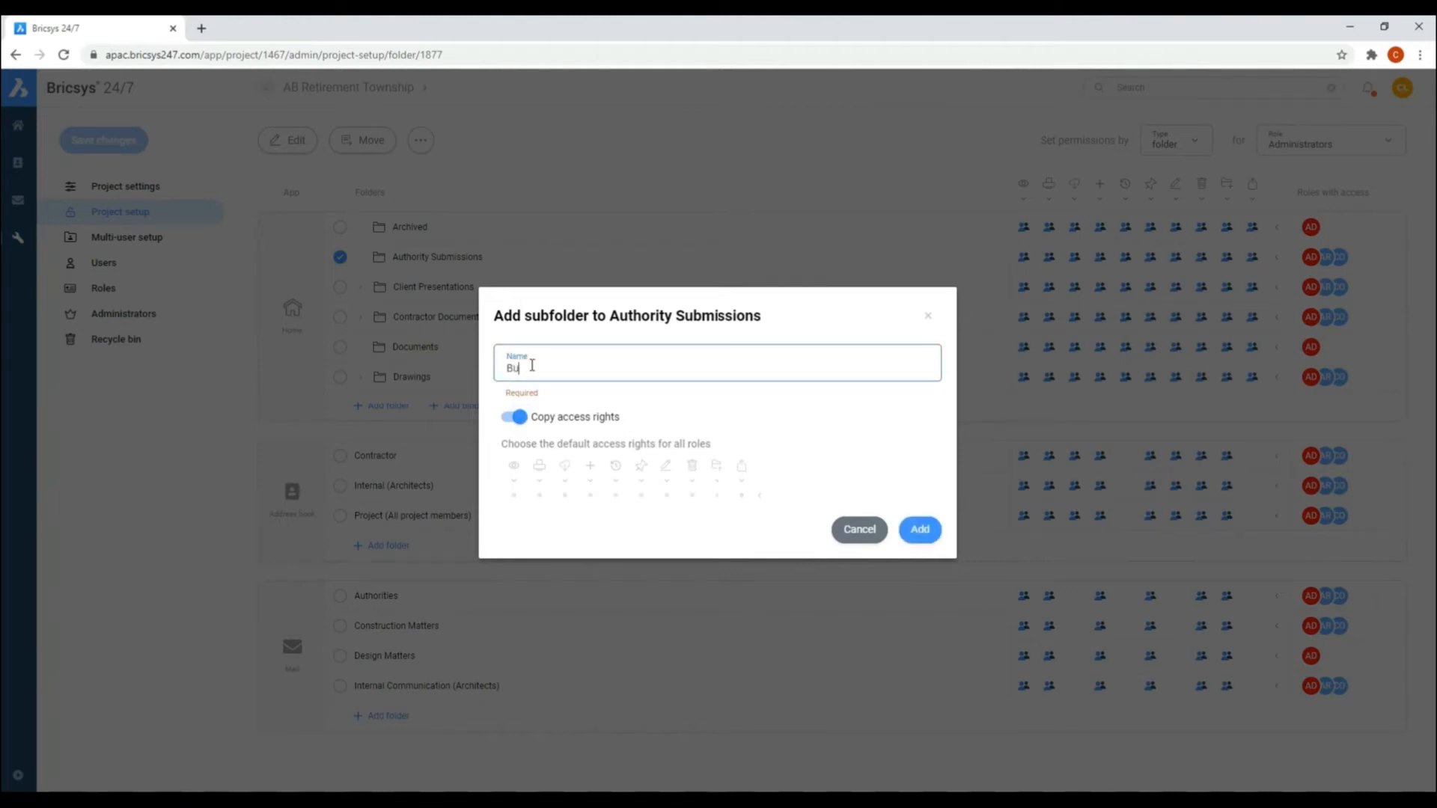
click(919, 529)
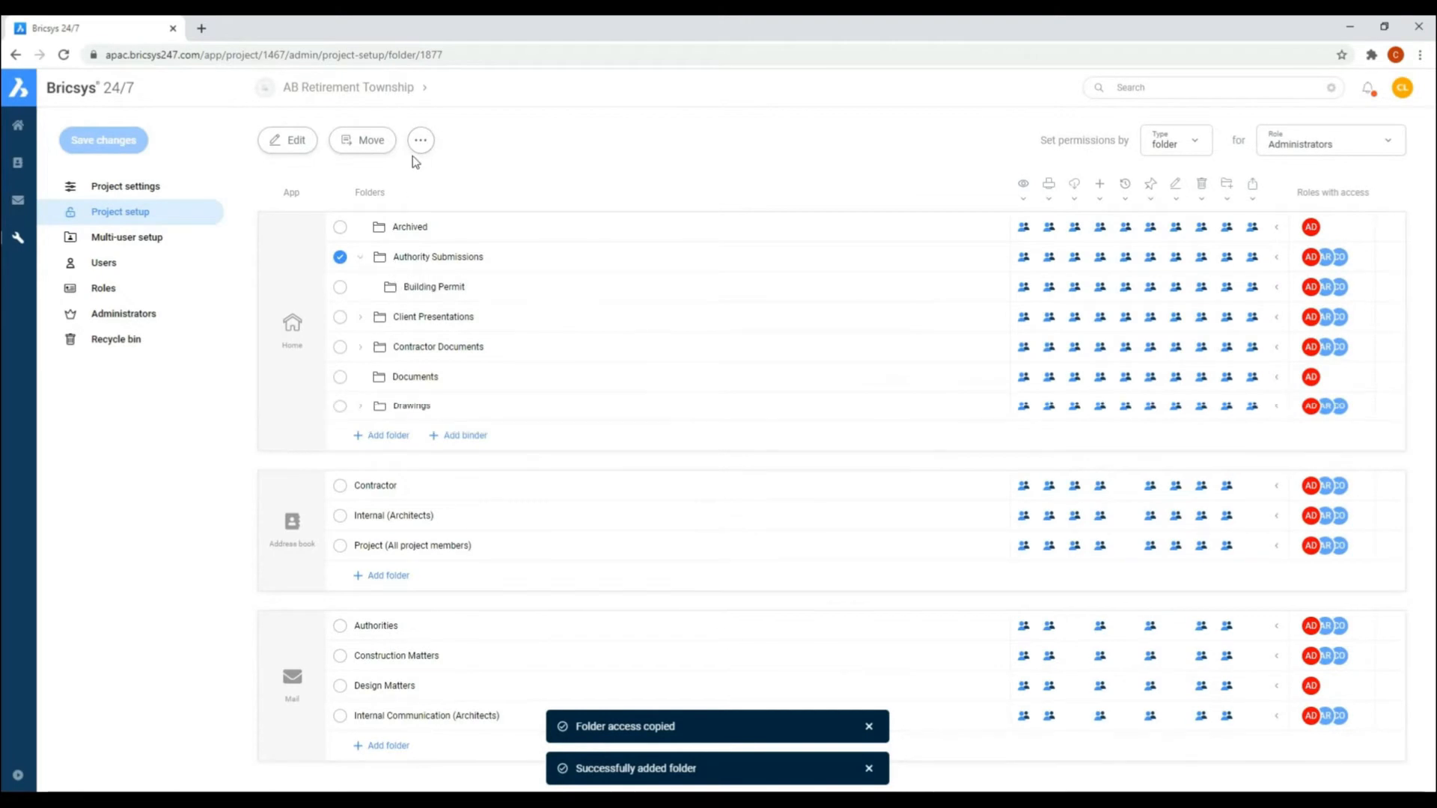
Step: Add a subfolder named Environmental Permit to Authority Submissions with copied access rights, and collapse and deselect the parent folder
click(419, 141)
click(472, 197)
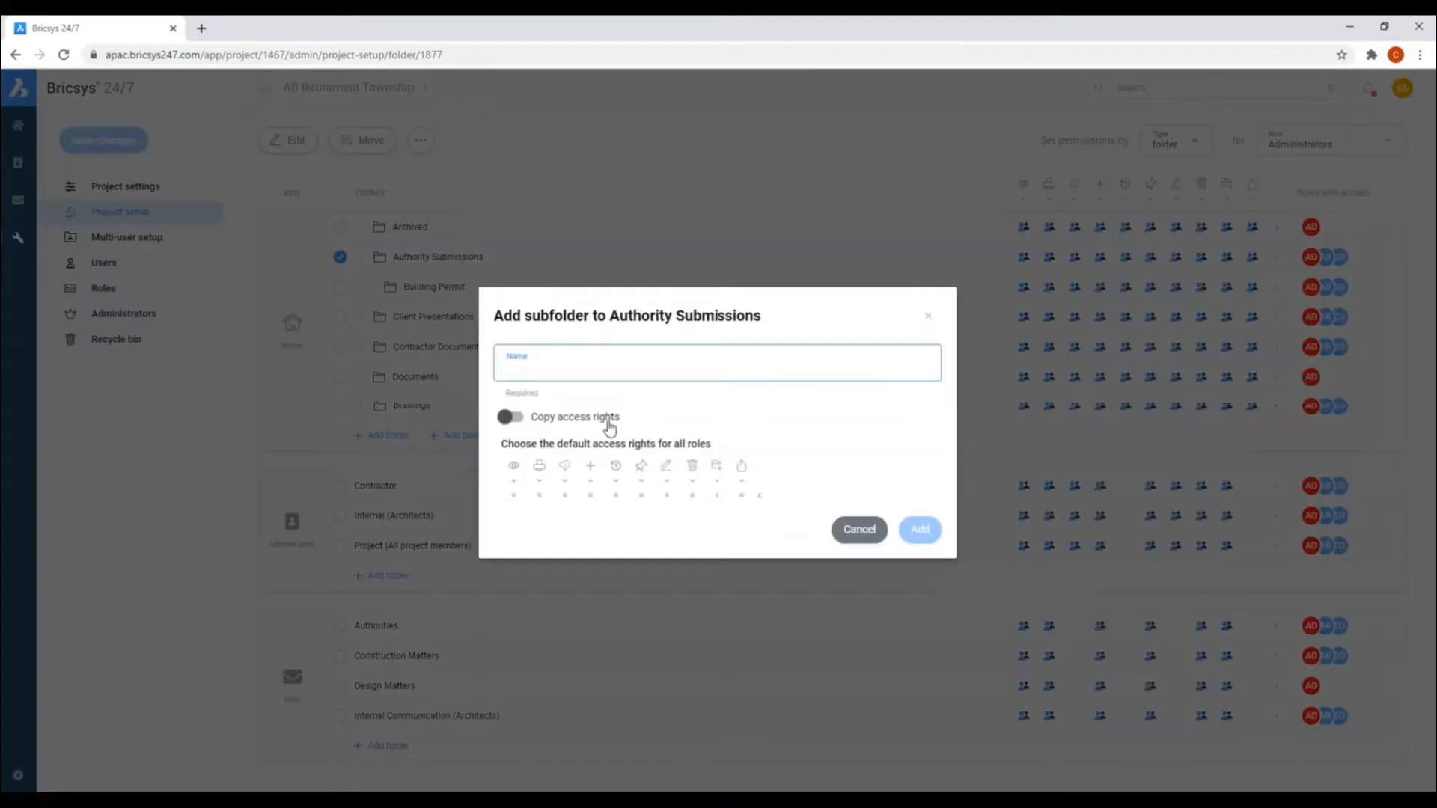
text(Environmental Permit)
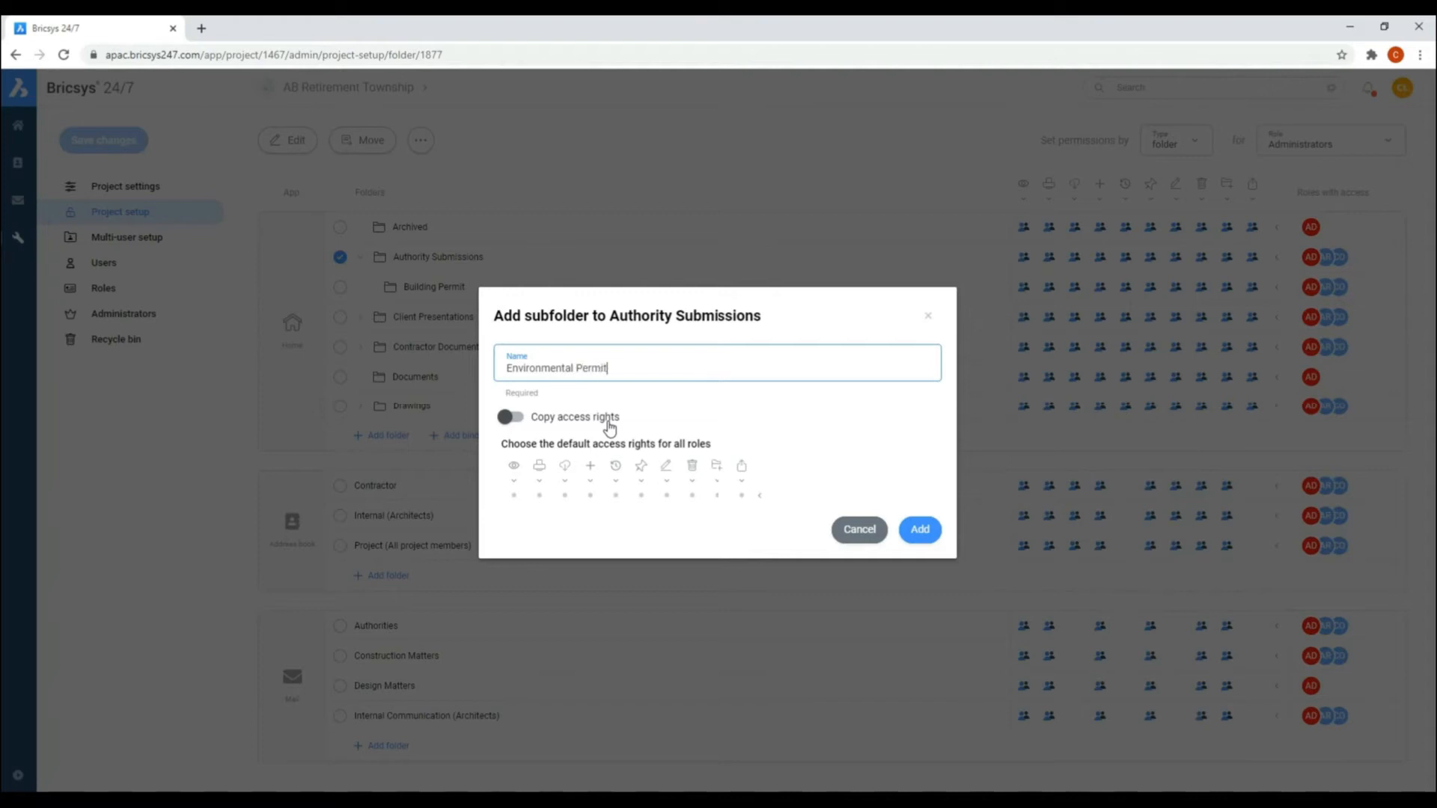
click(510, 417)
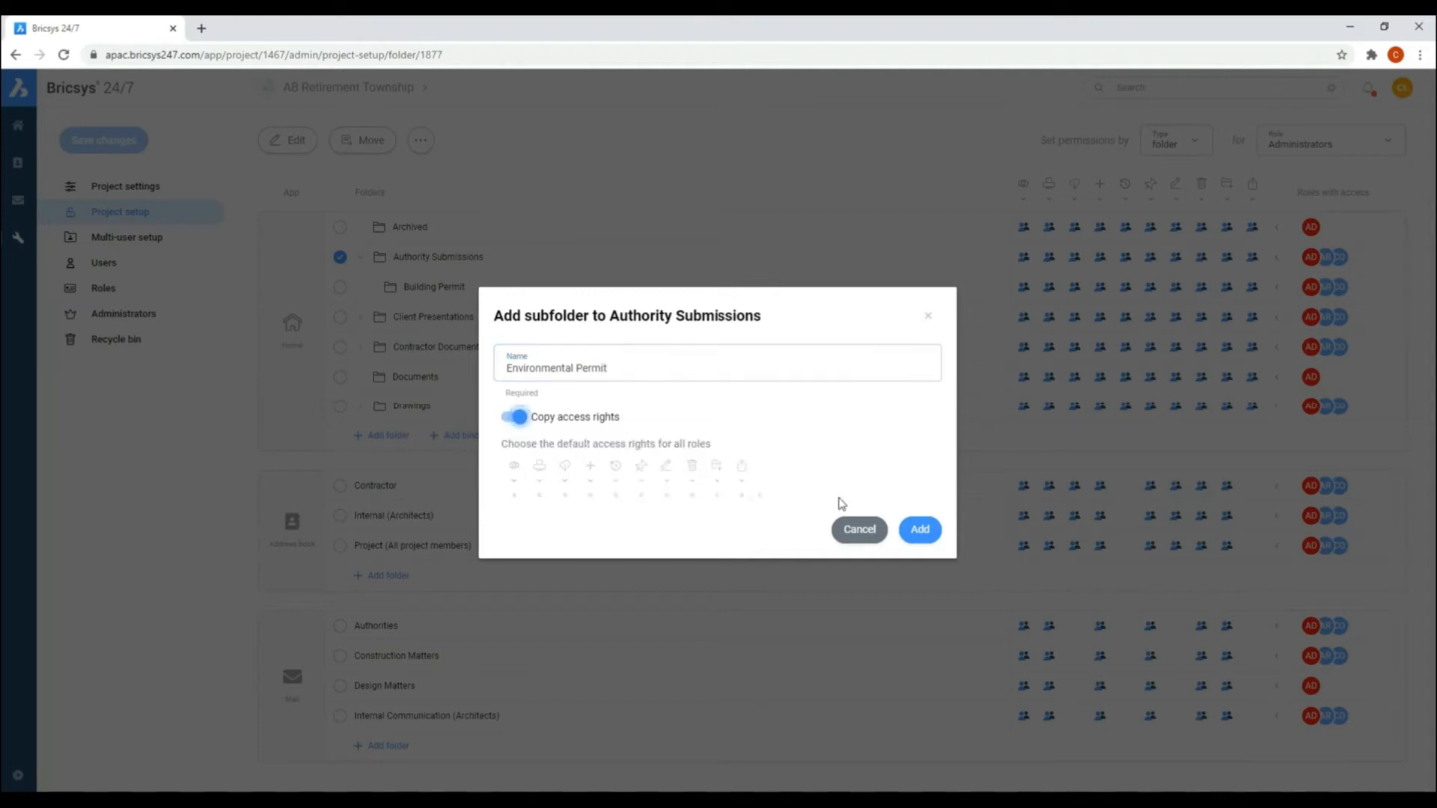
click(920, 529)
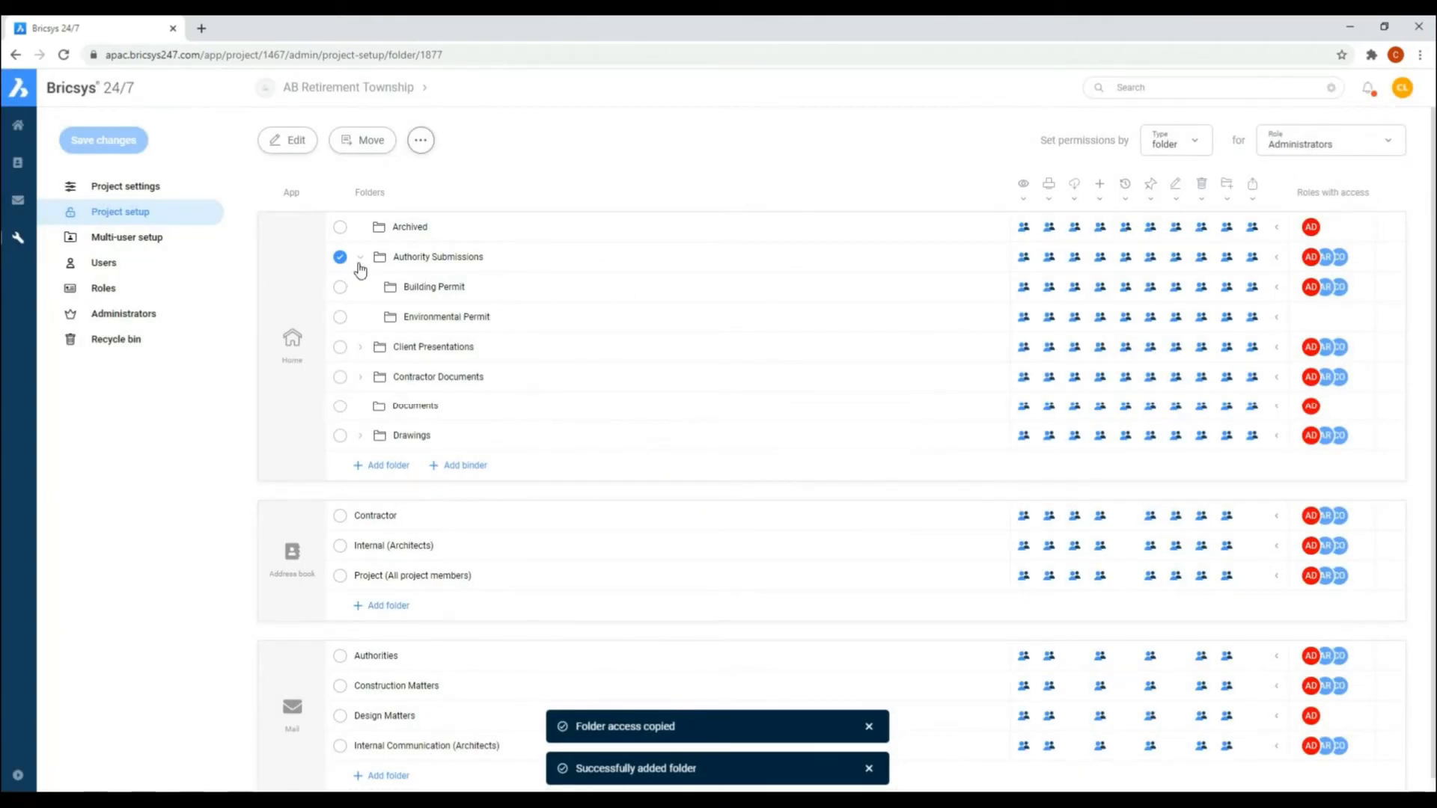
click(361, 258)
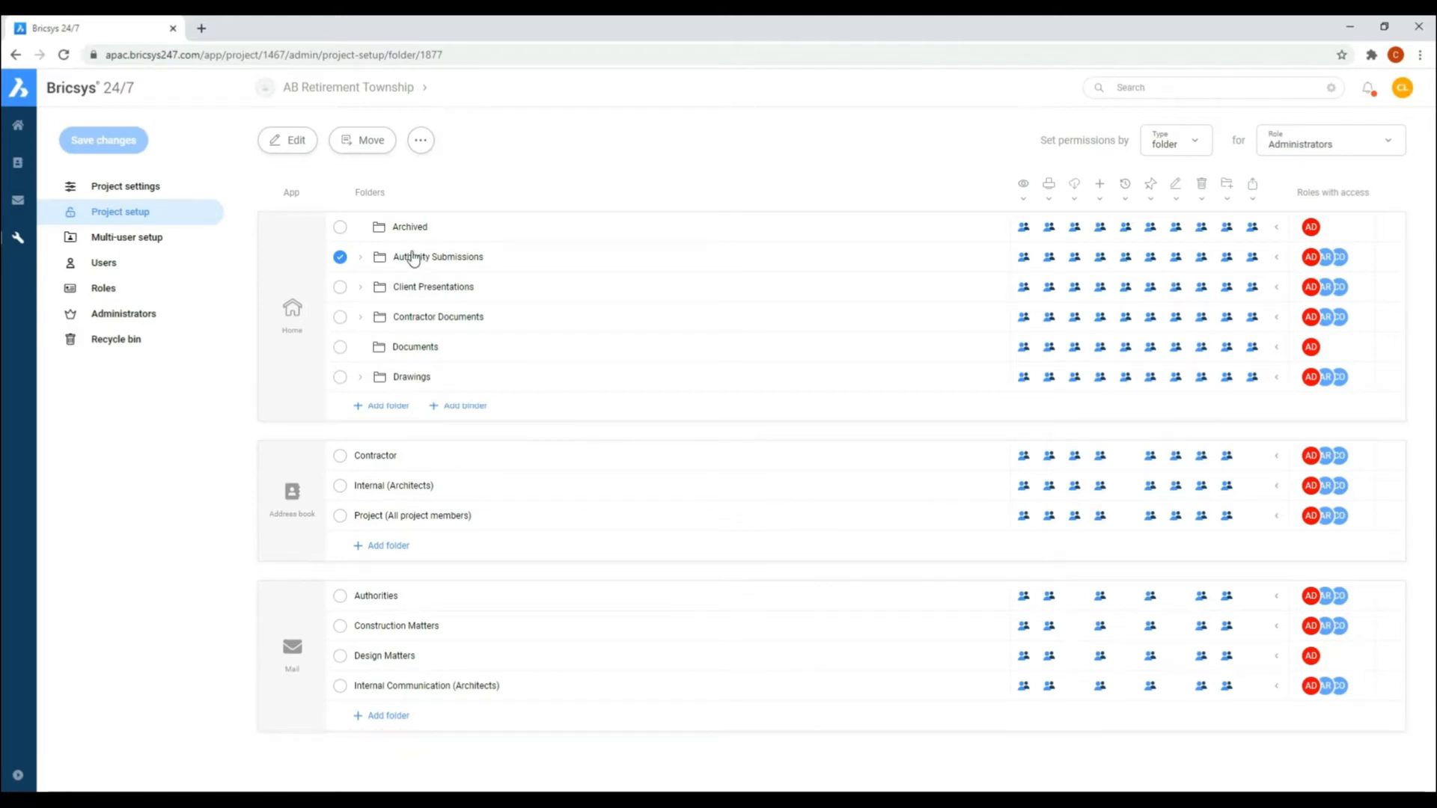
click(340, 258)
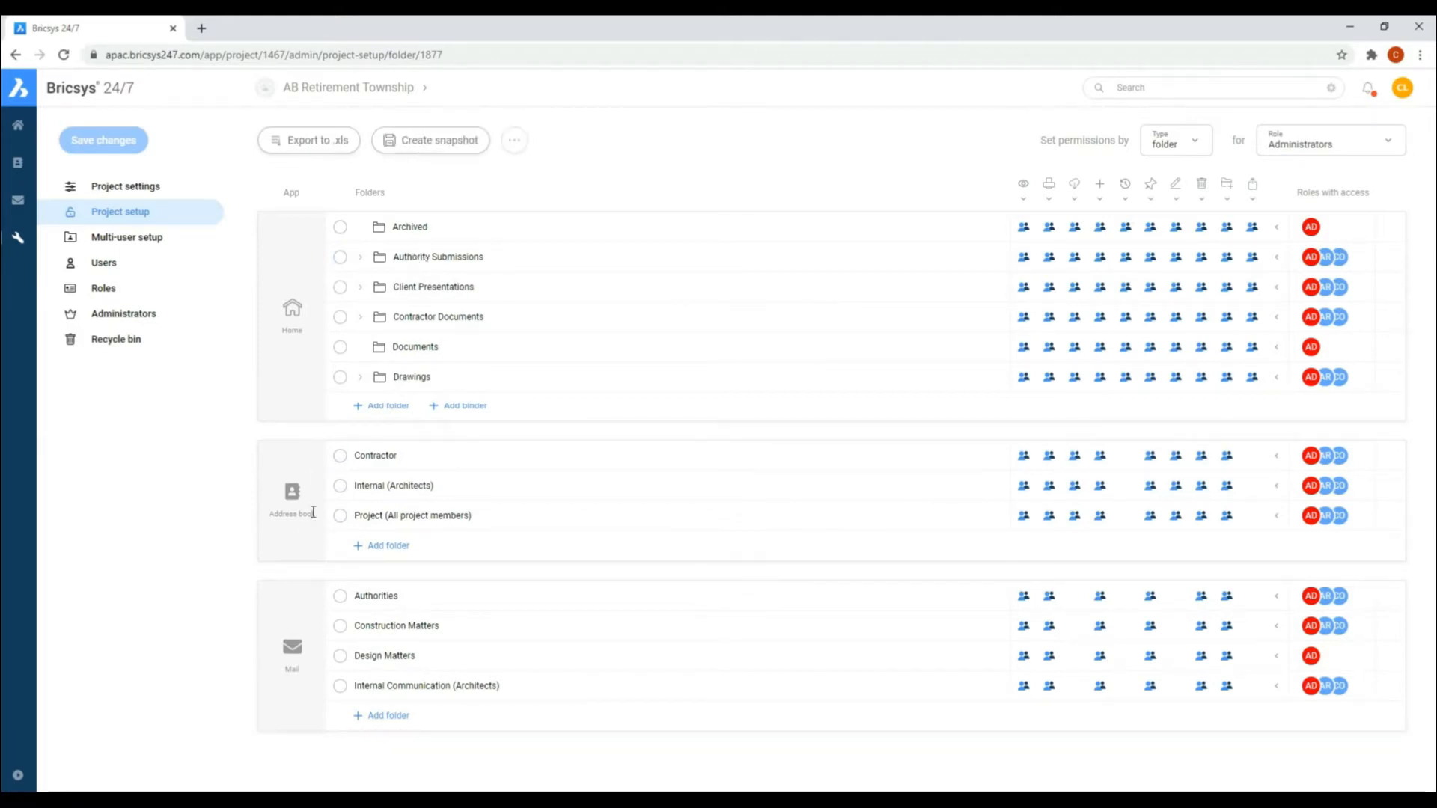
Step: Add an address book folder named Client with full default access rights for all roles
click(365, 546)
text(Client)
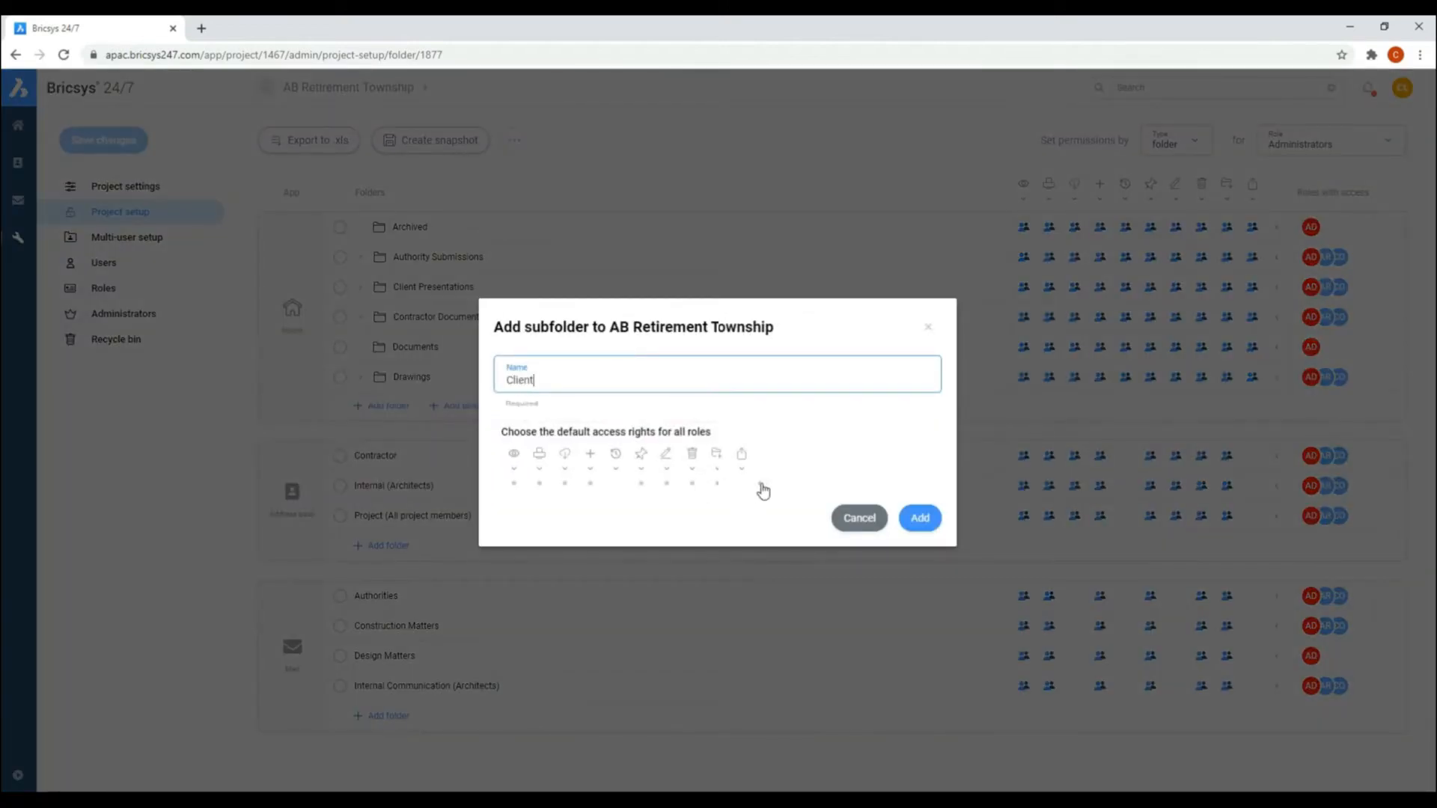
click(759, 485)
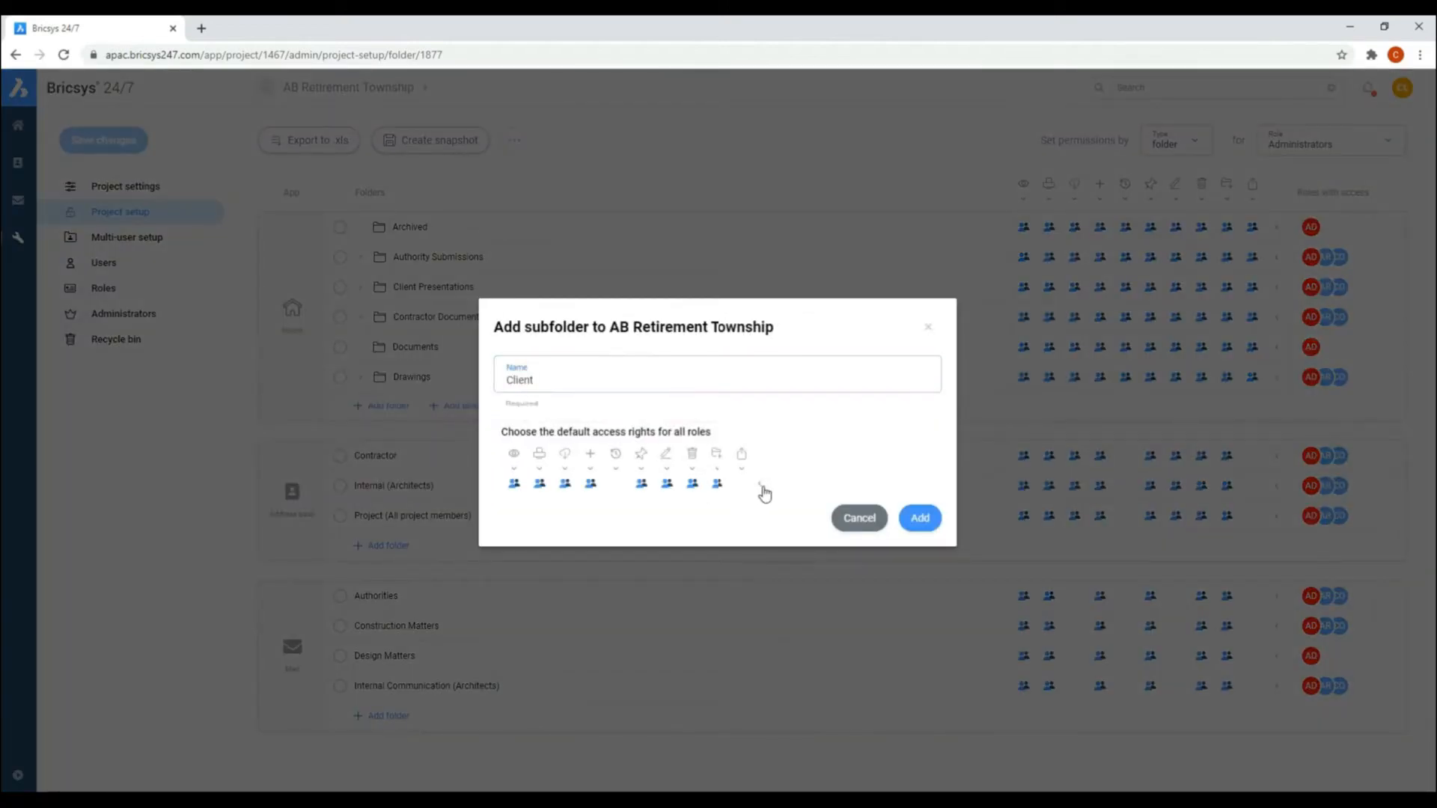
click(919, 518)
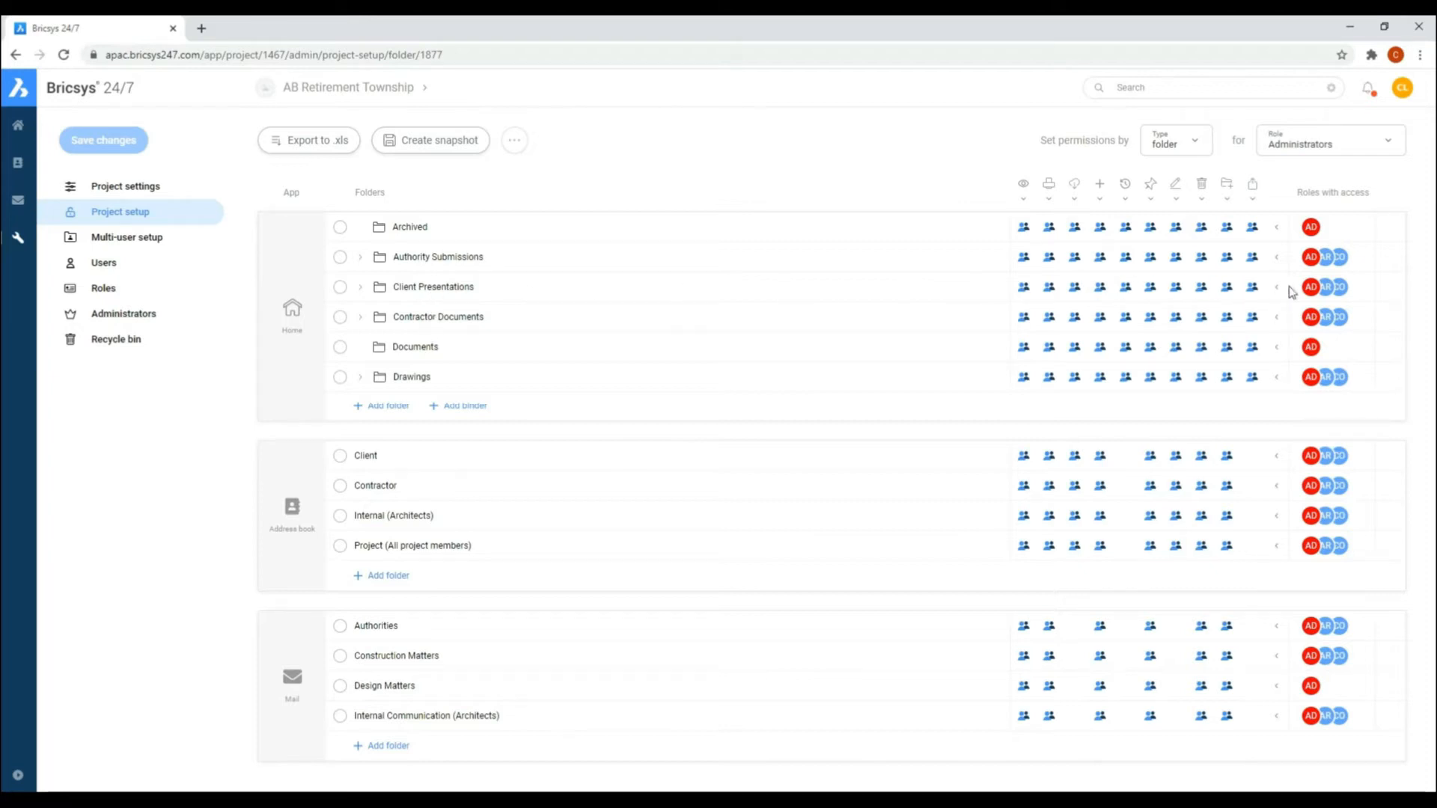
Step: Restrict the Contractor role's access to the Client Presentations folder to the single-person view right only, and save the changes
click(1309, 143)
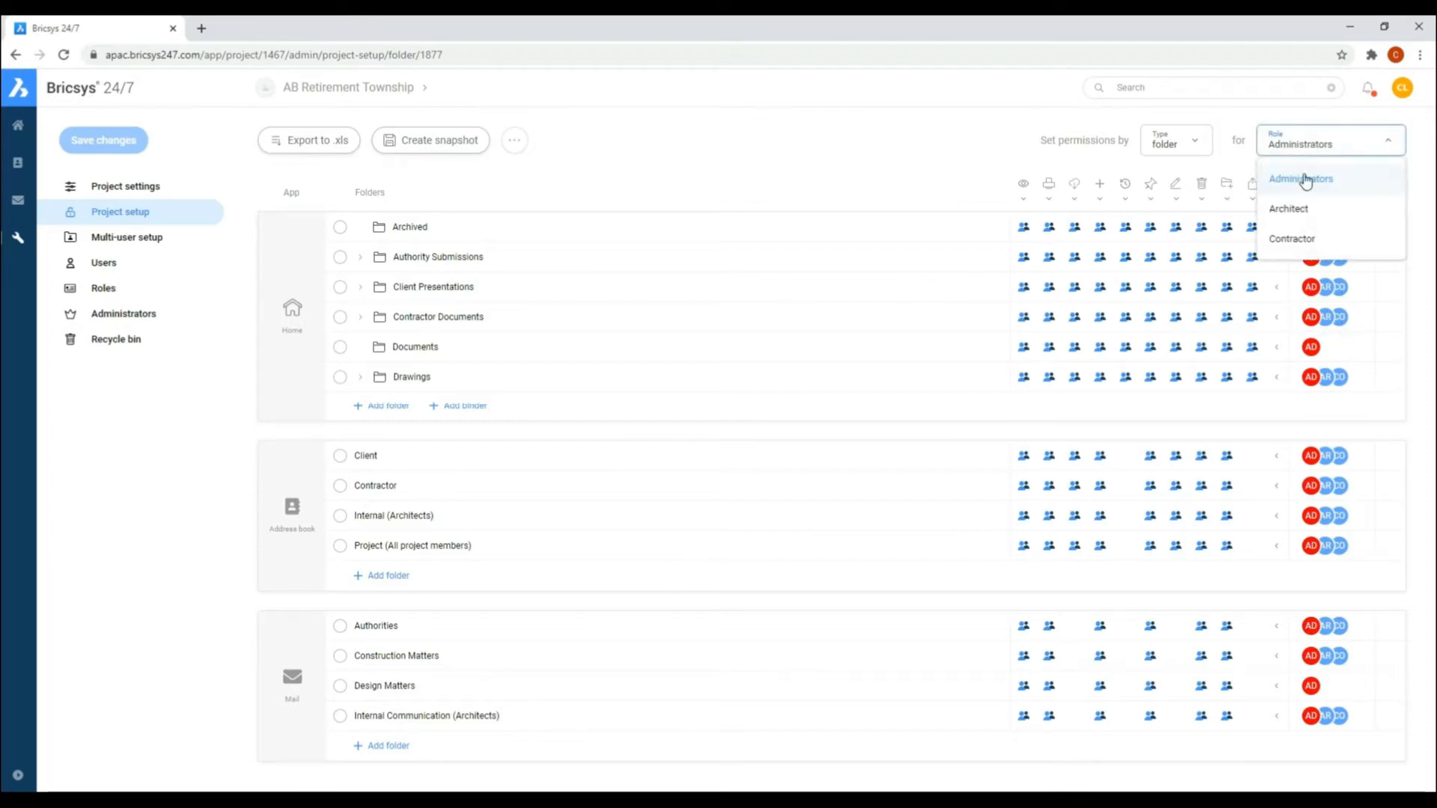
click(1292, 238)
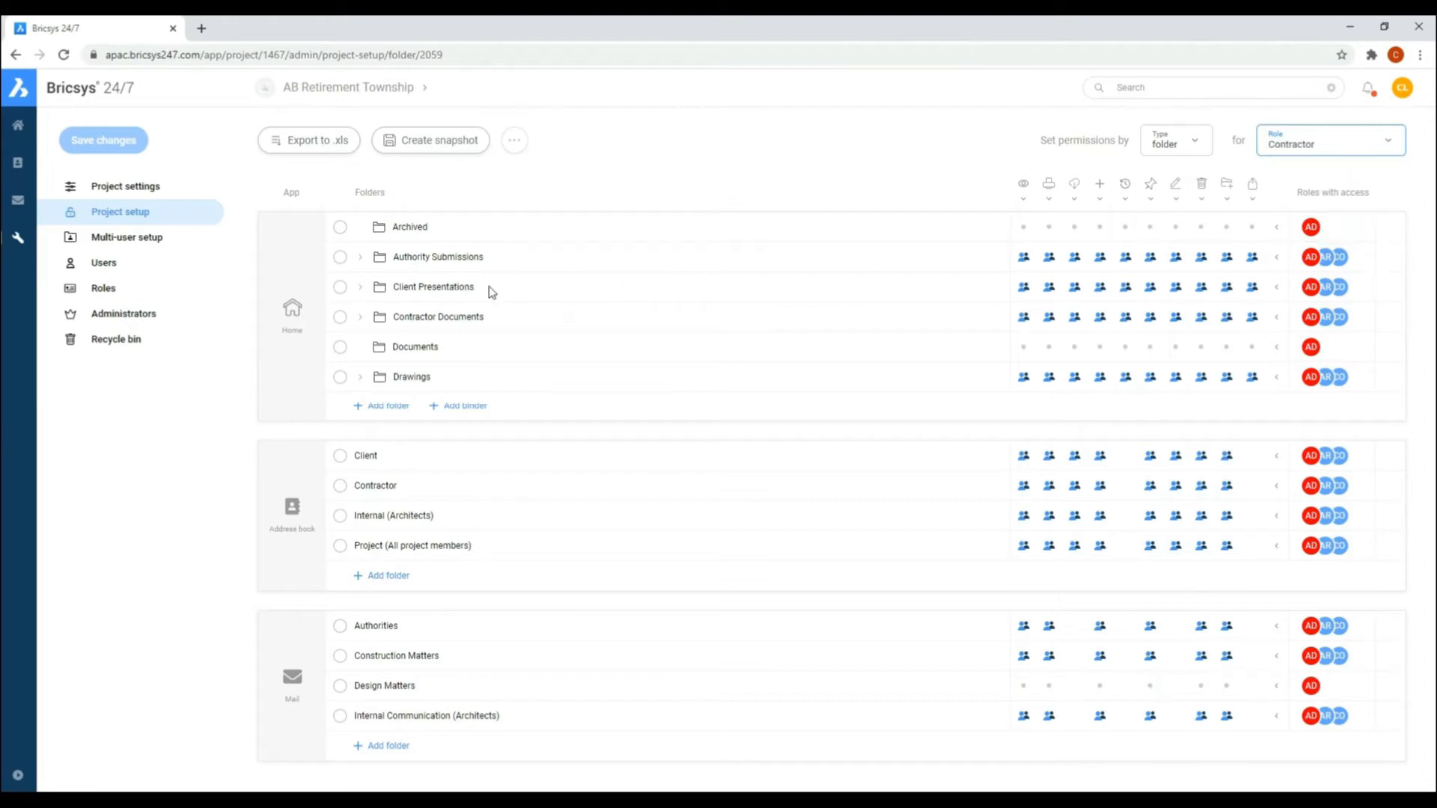
click(1276, 288)
click(103, 142)
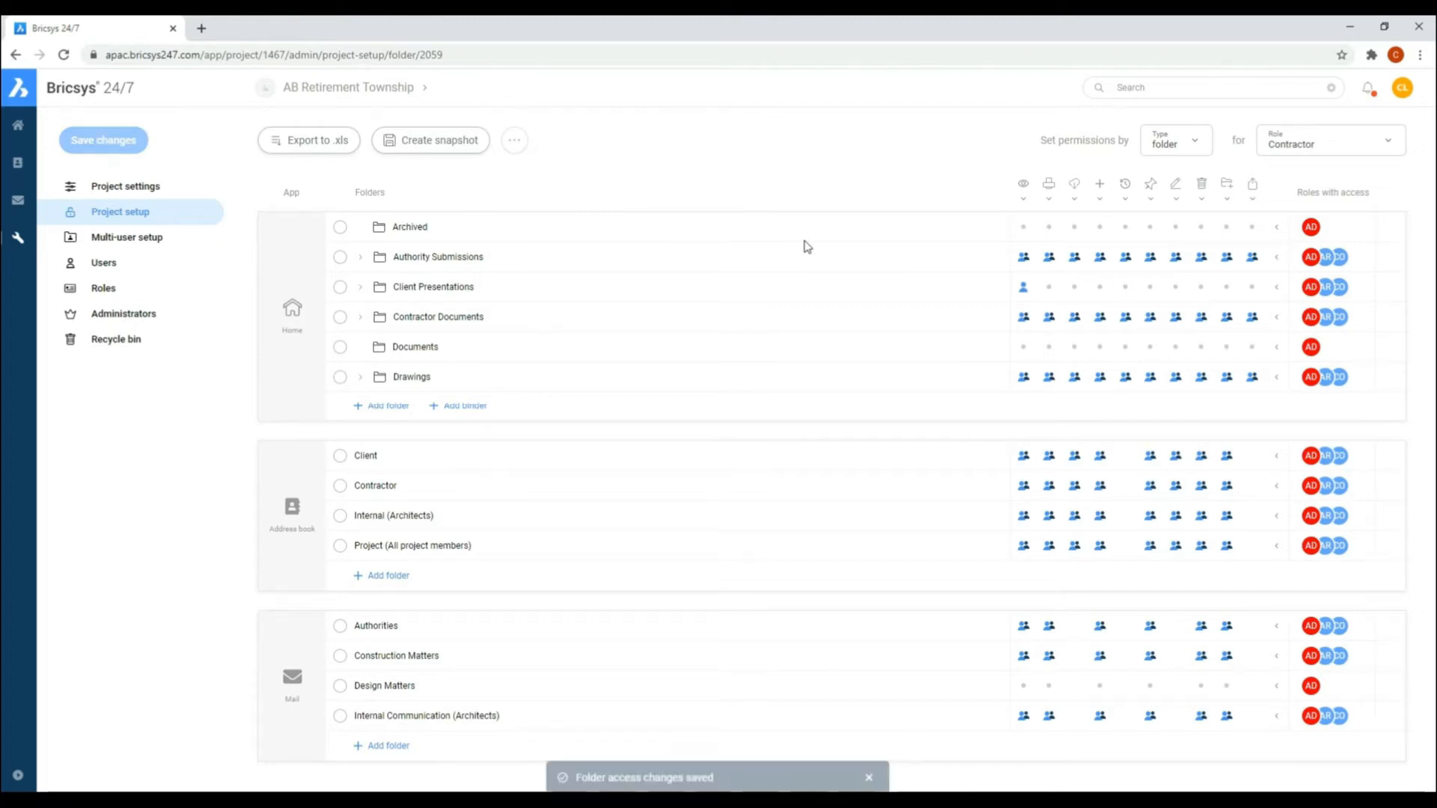
click(1020, 293)
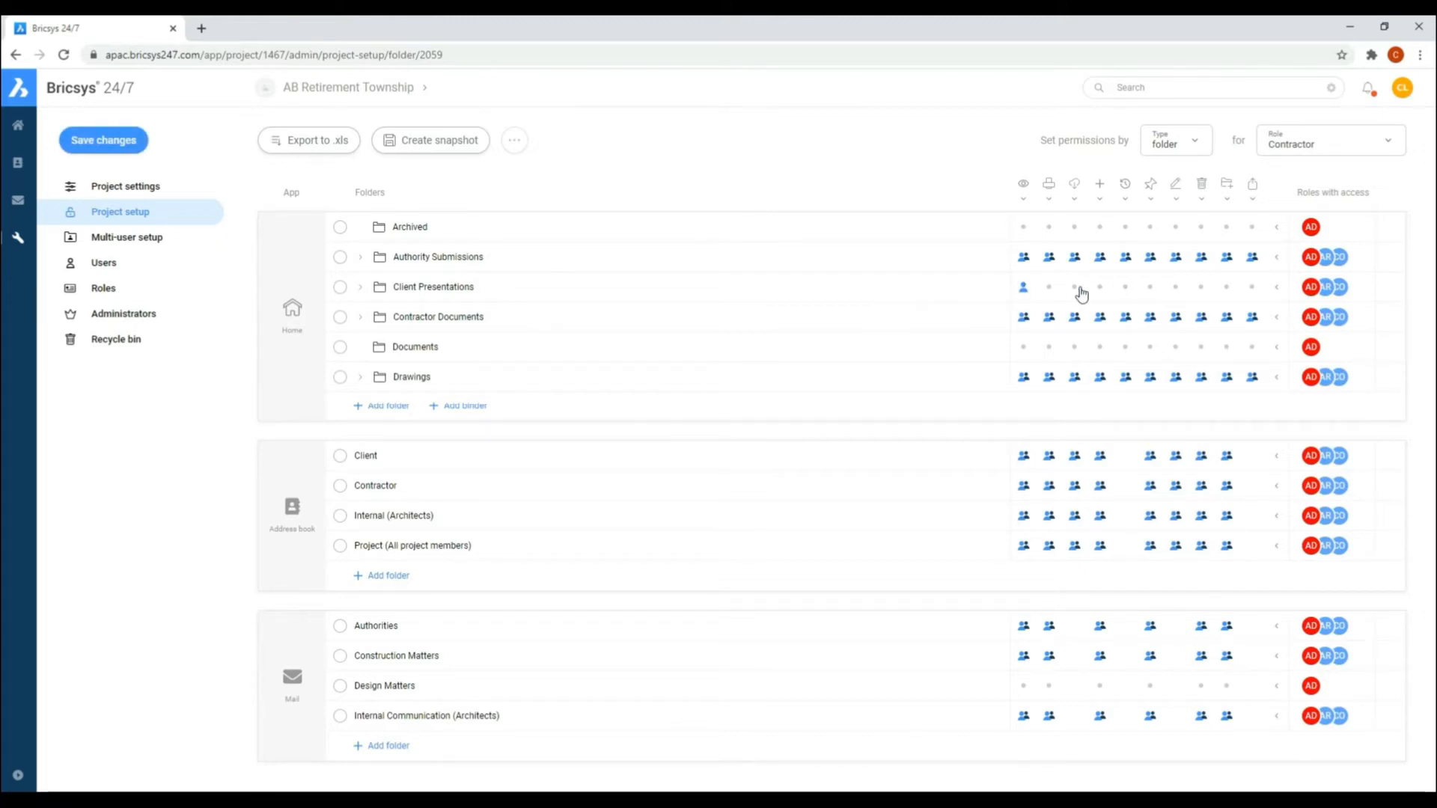
click(1277, 287)
click(1276, 288)
click(126, 145)
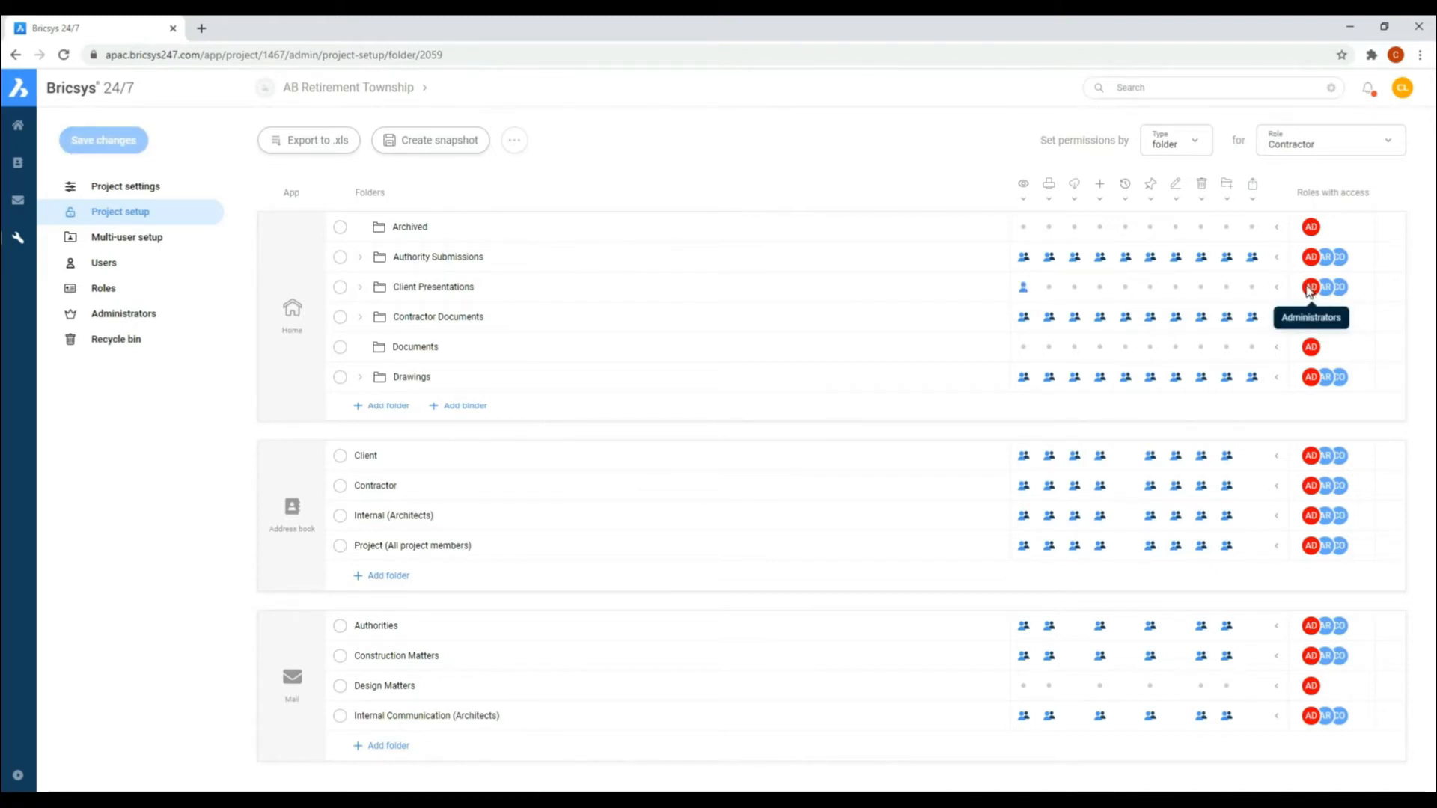
Step: Examine the binders inside Client Presentations, the folder's edit dialog and its additional actions without changing anything
click(360, 287)
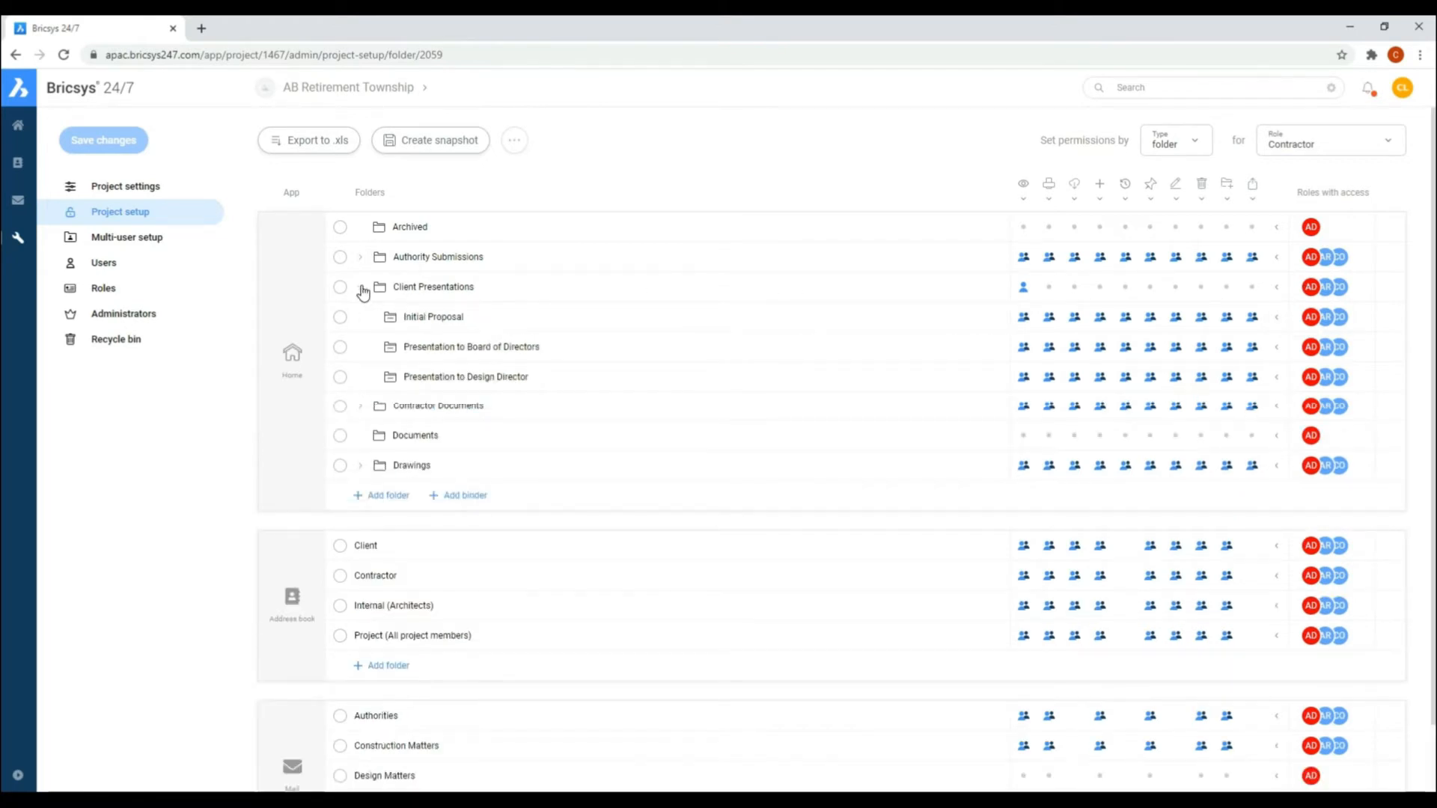
click(340, 287)
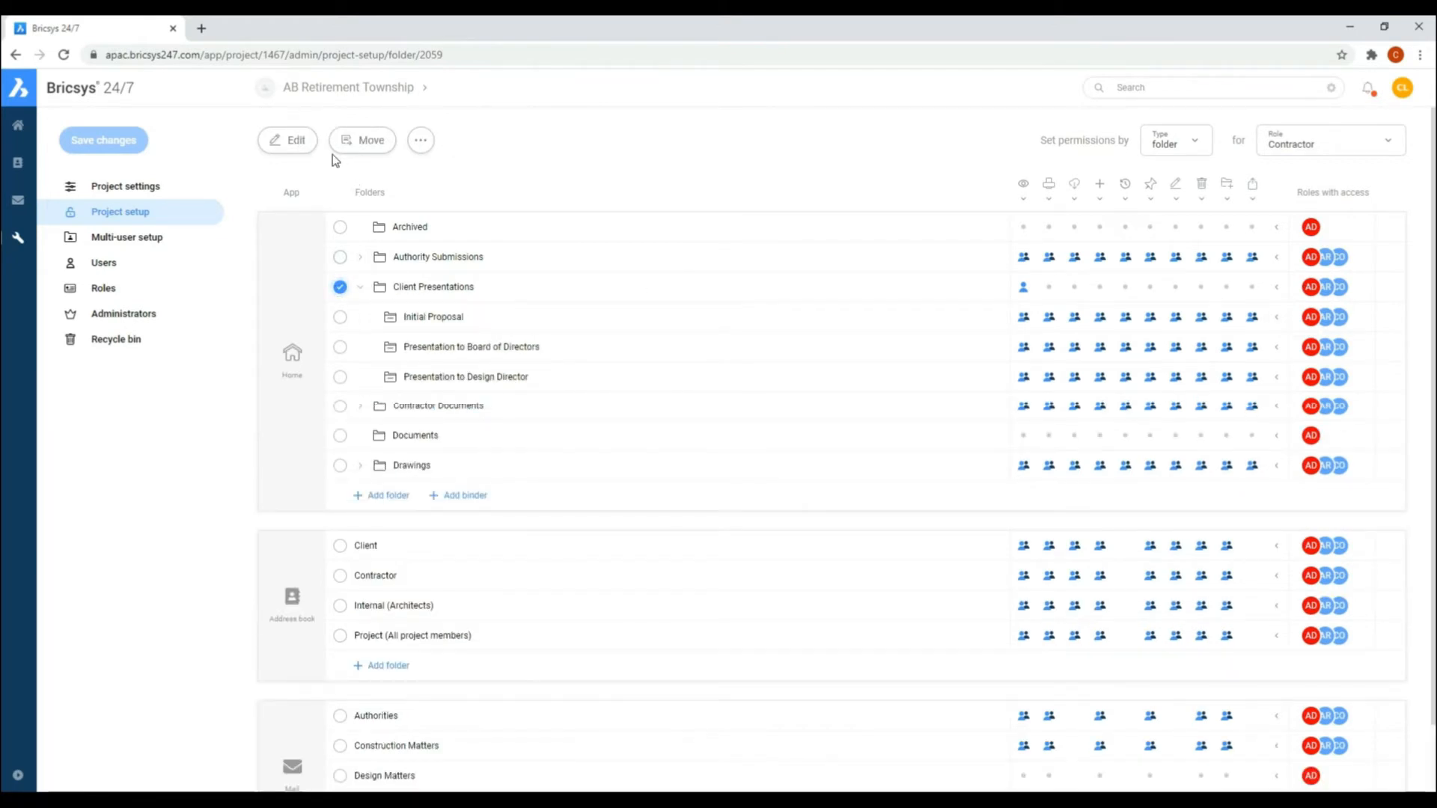
click(289, 141)
click(860, 481)
click(421, 140)
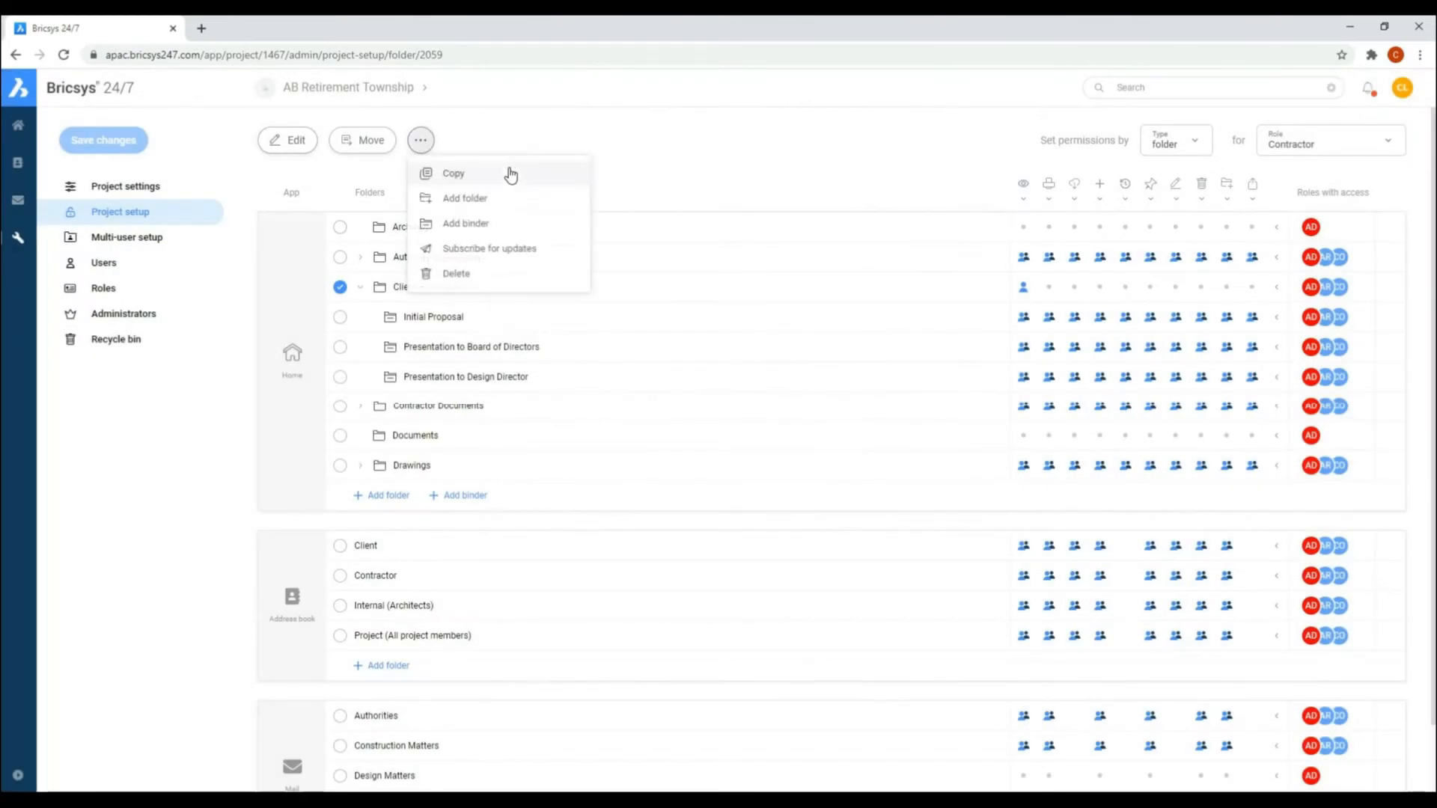
click(465, 142)
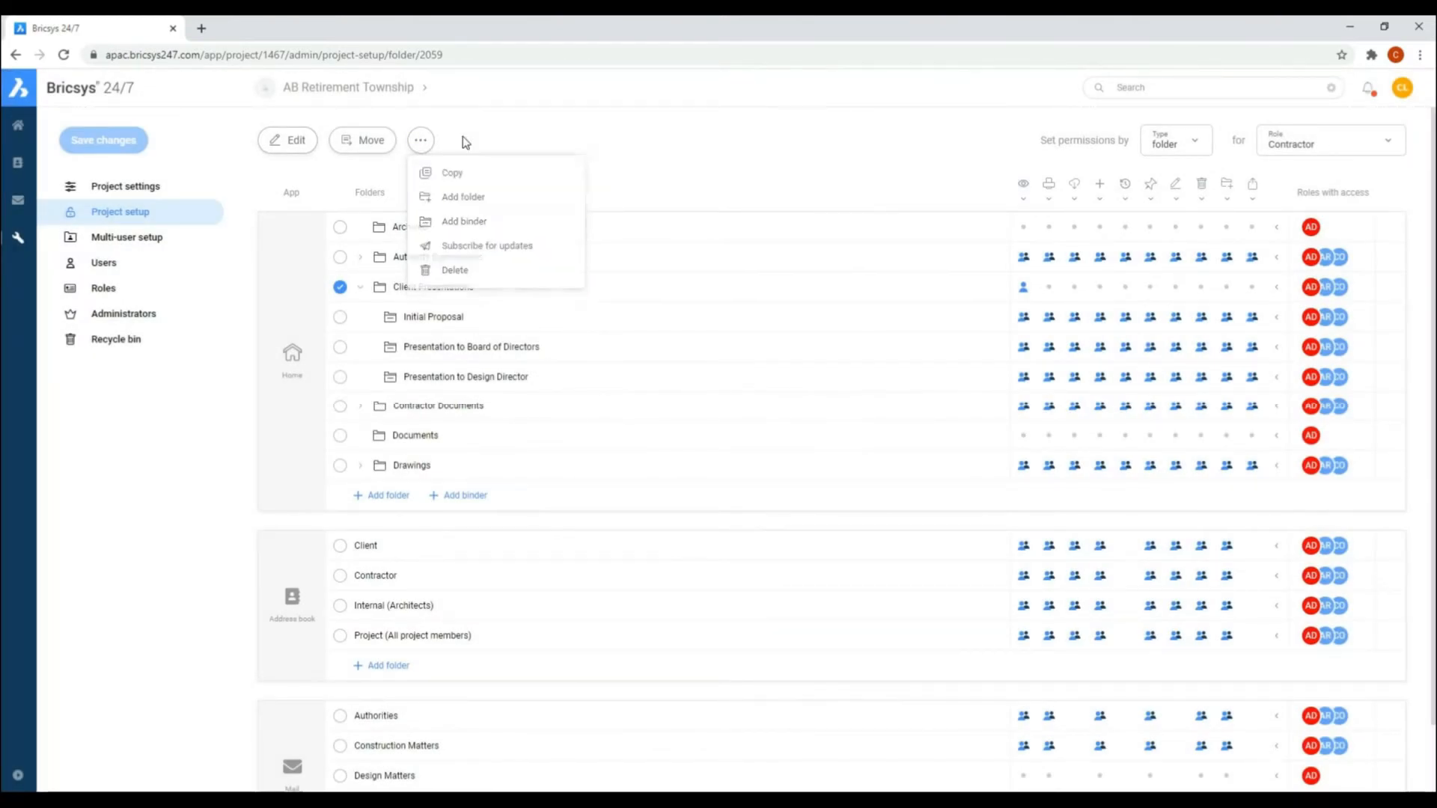
click(360, 287)
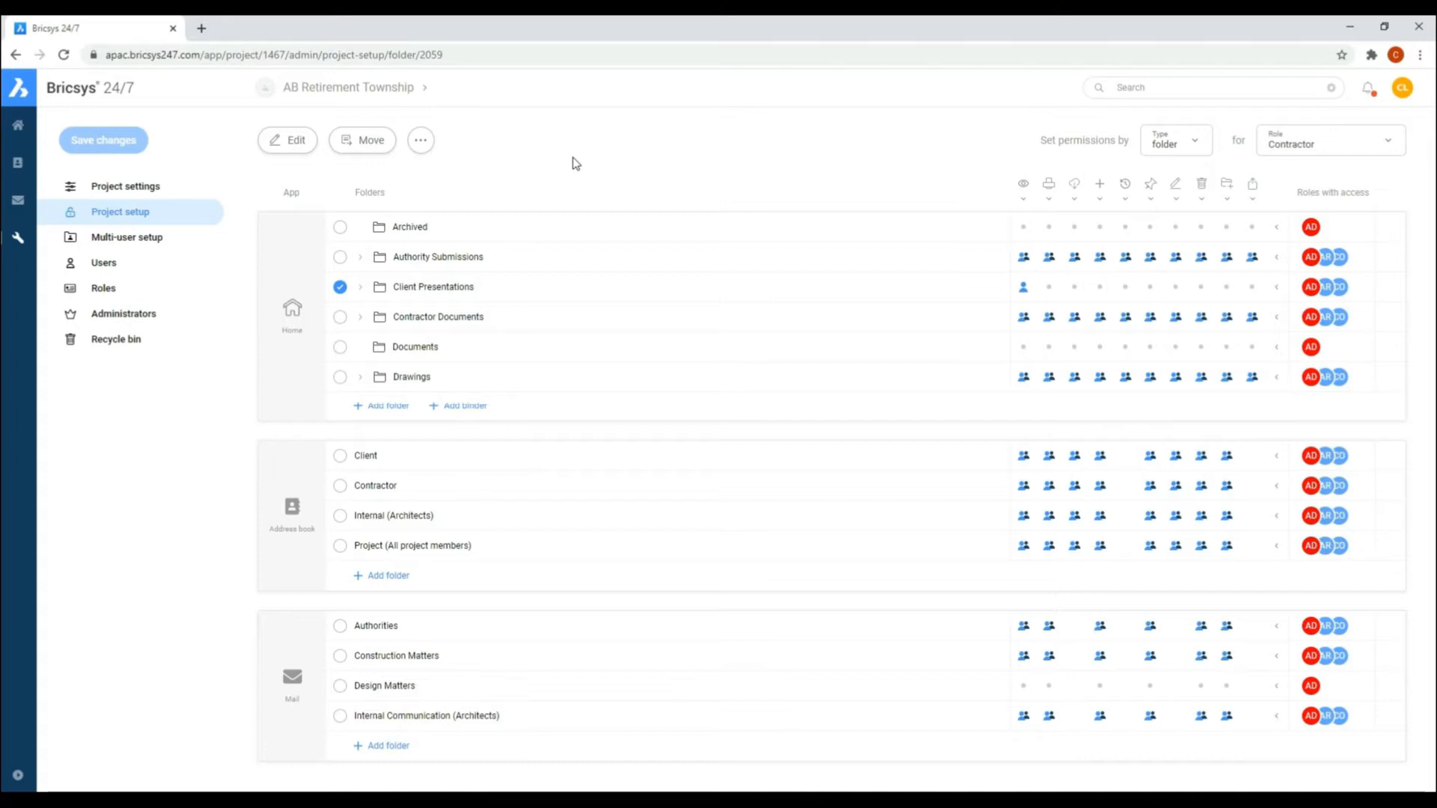
Step: Start a user invitation and add a new contact to it with the person's e-mail address, first name and last name
click(105, 266)
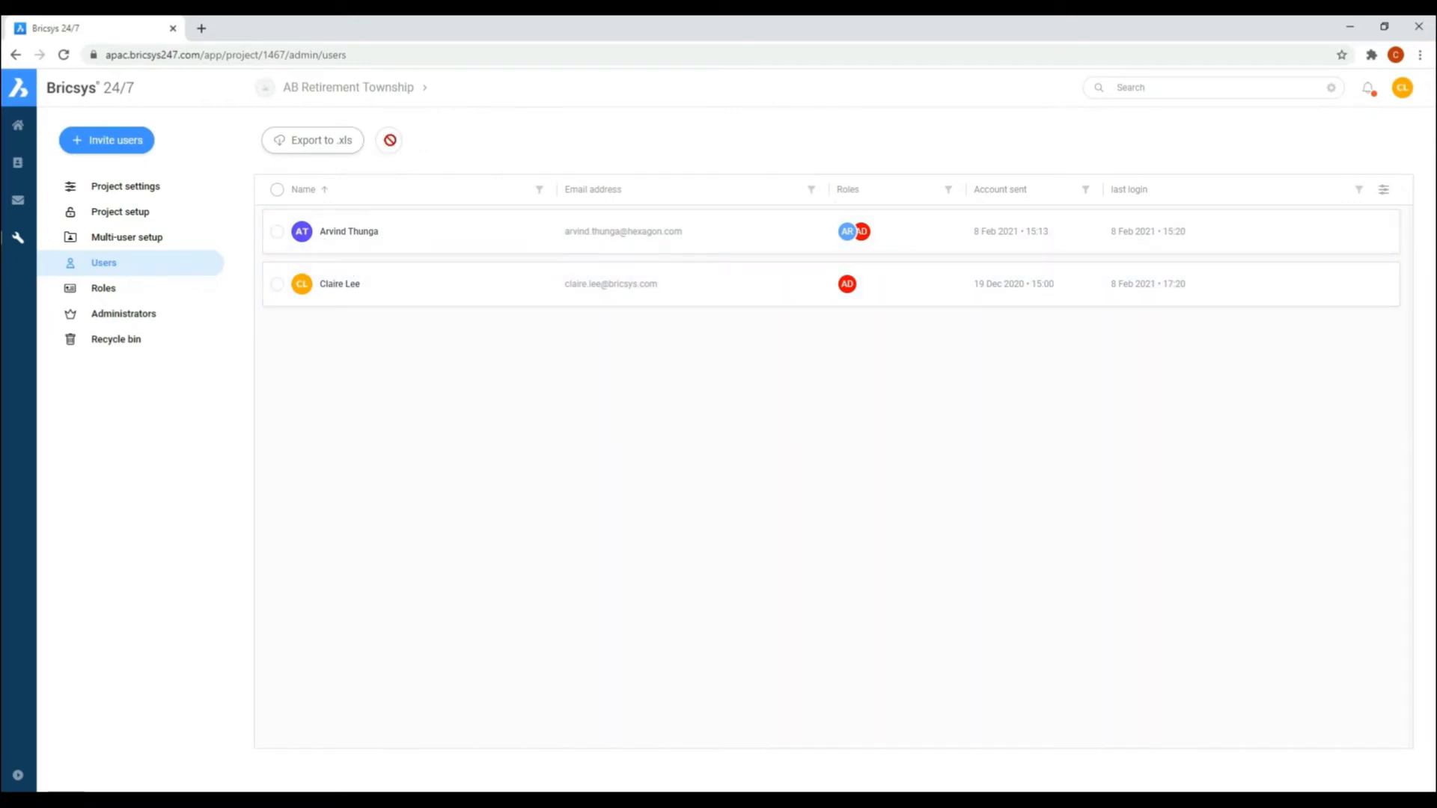
click(112, 140)
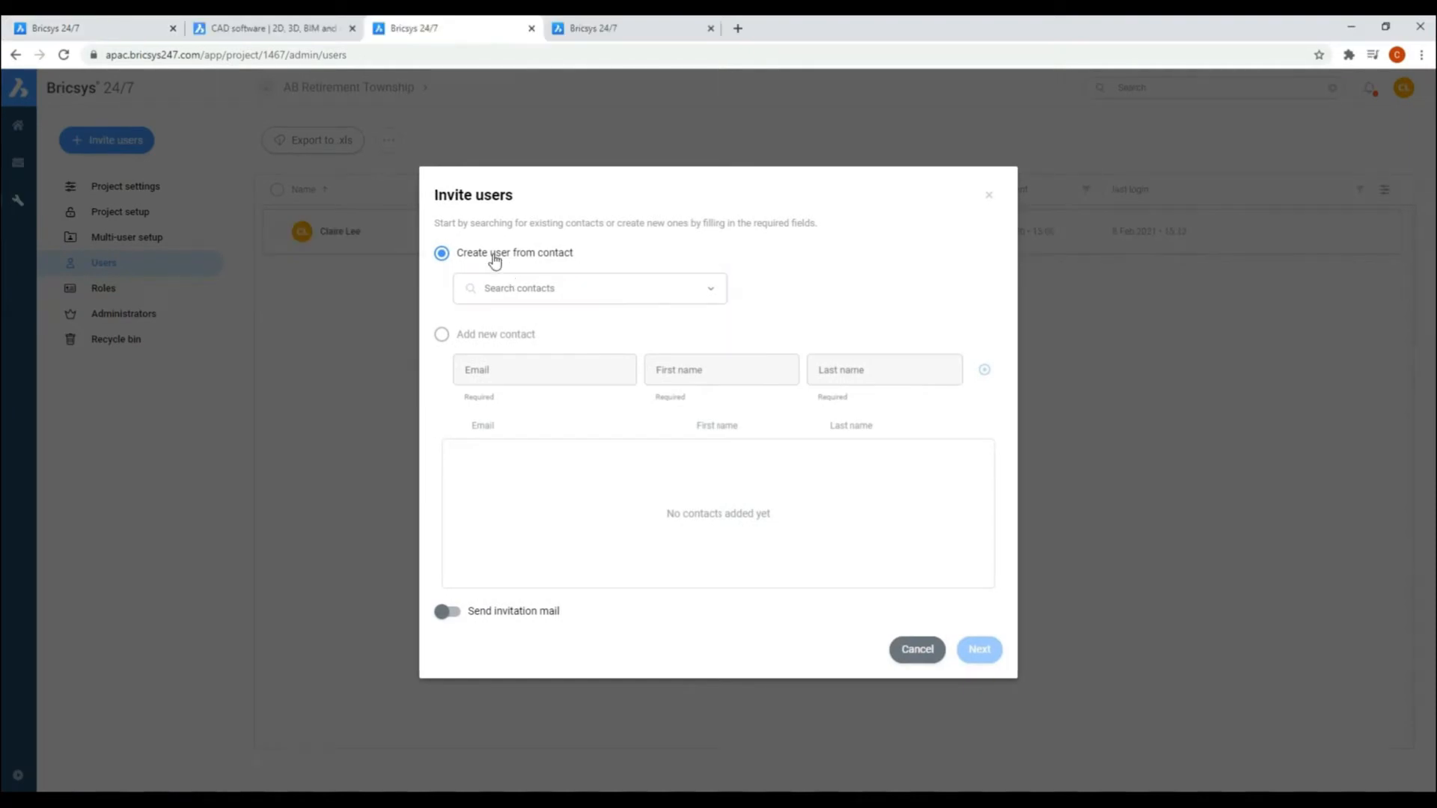
click(442, 334)
click(482, 371)
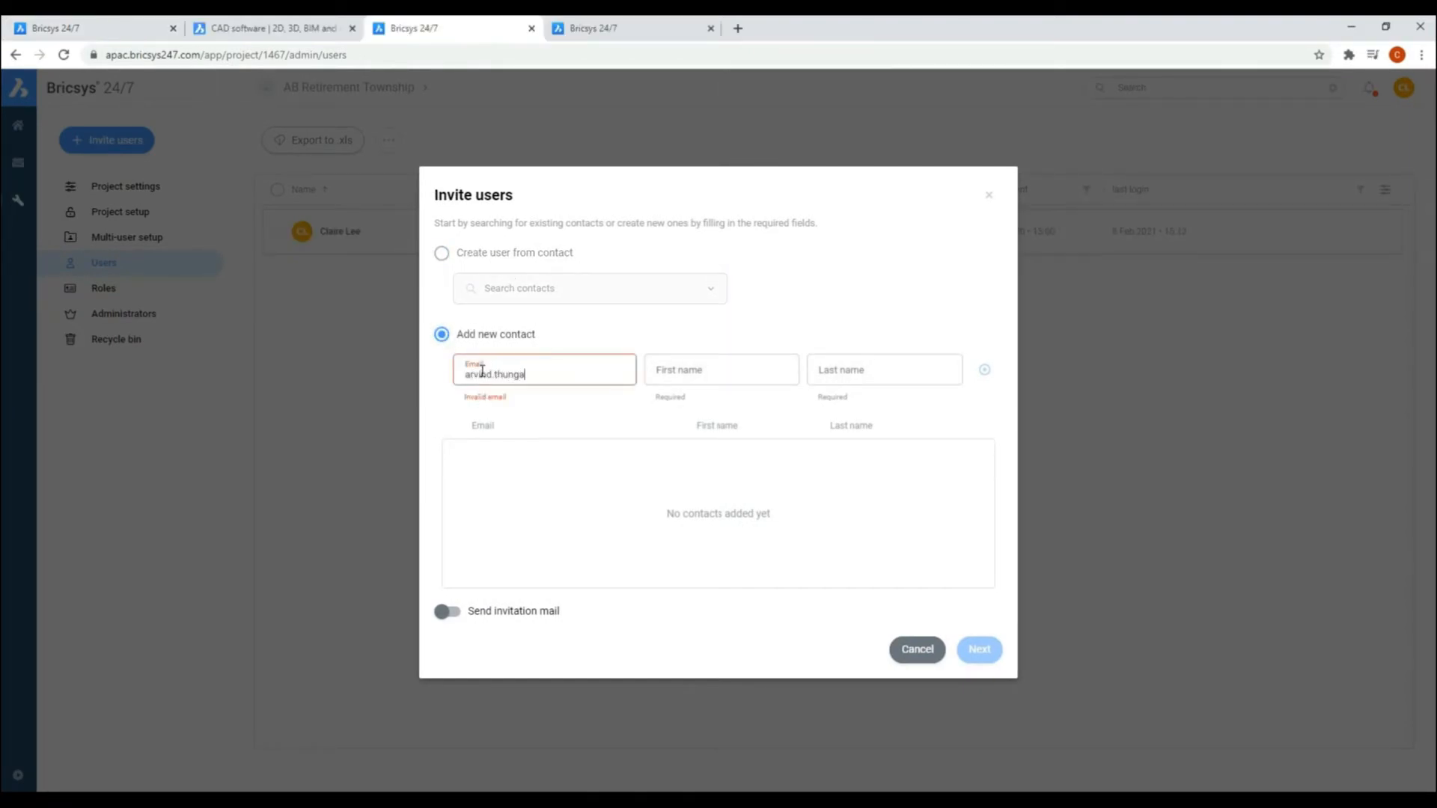
click(693, 374)
text(Arvind)
click(845, 377)
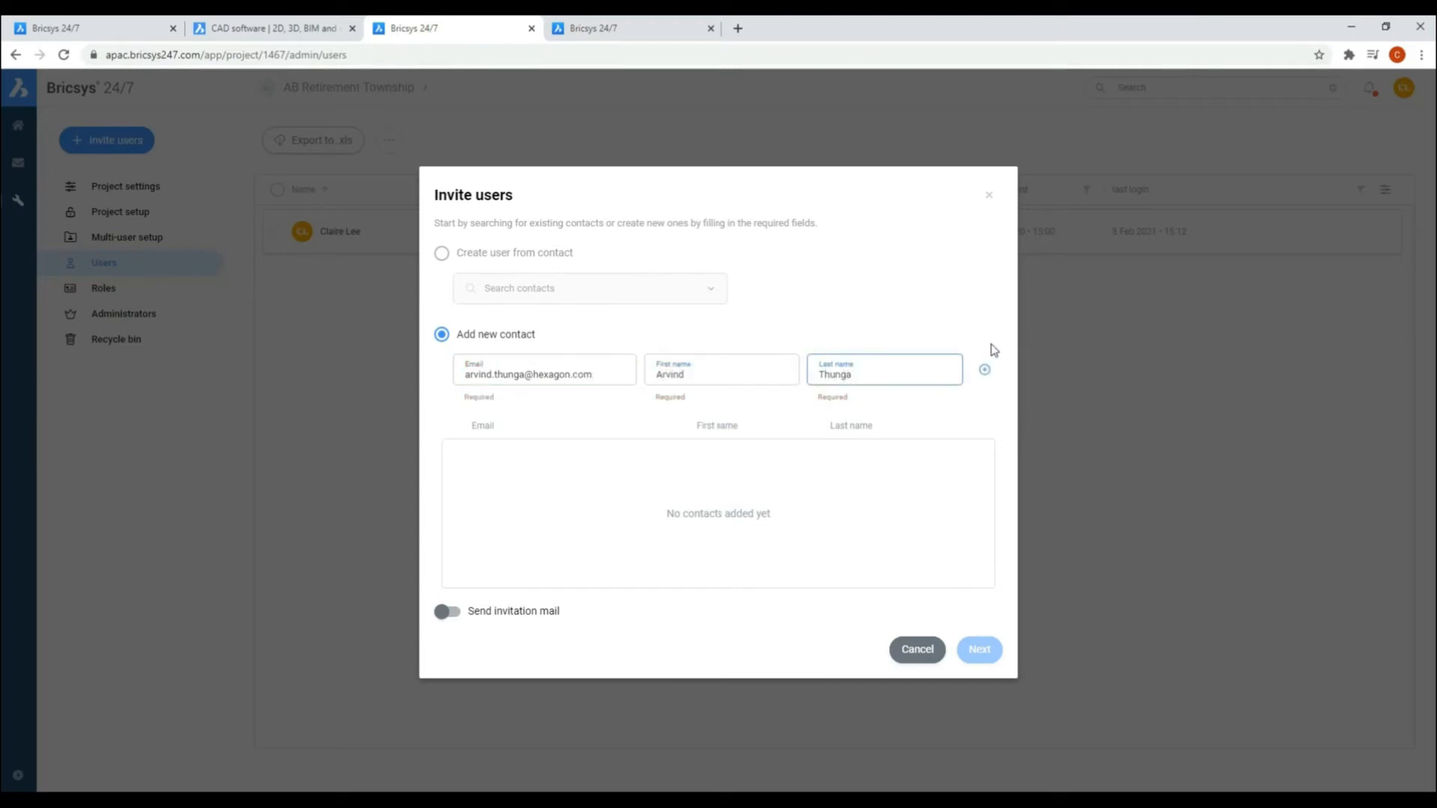
click(984, 370)
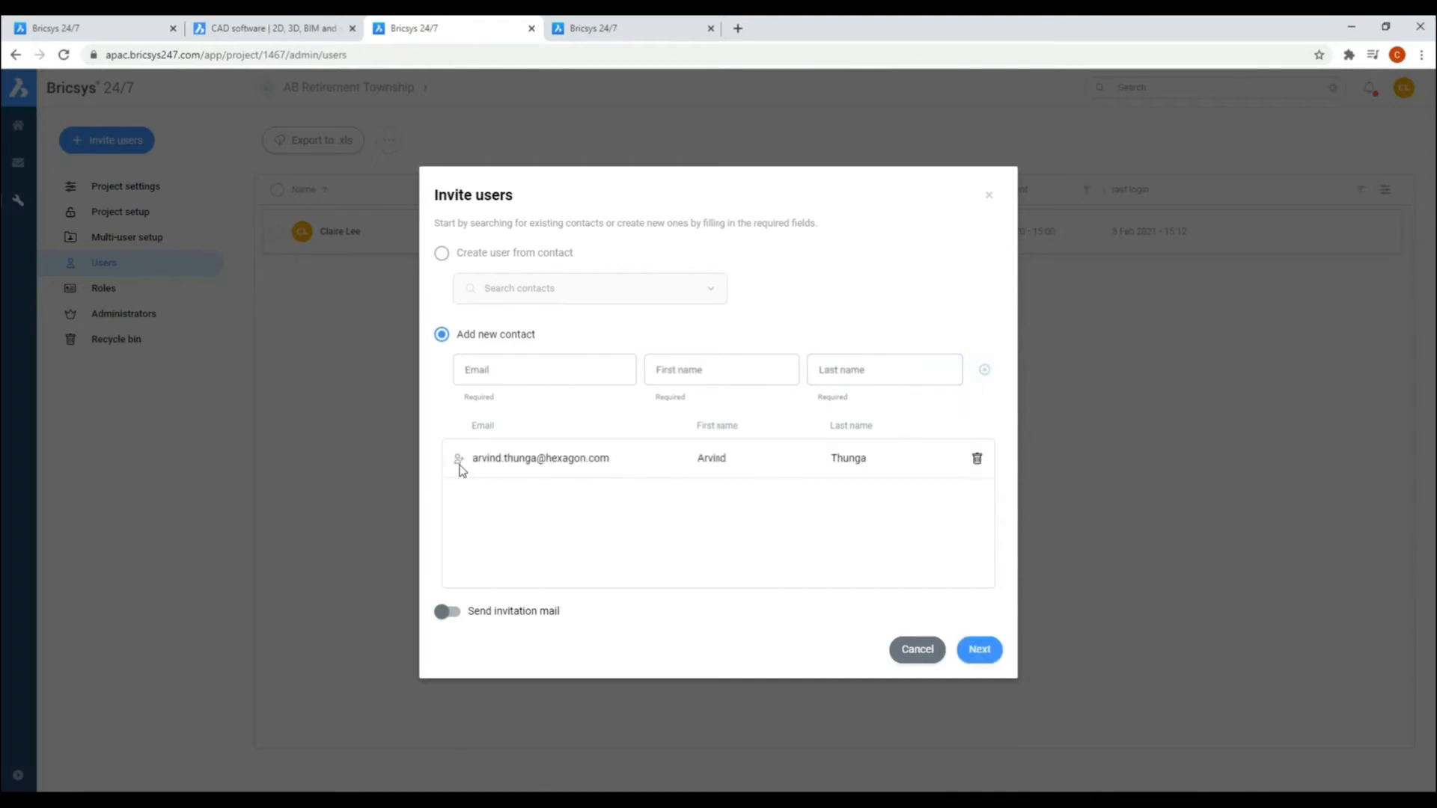
Step: Enable the invitation mail, assign the Architect role to the new contact and add them as a project user
click(445, 614)
click(983, 651)
click(458, 414)
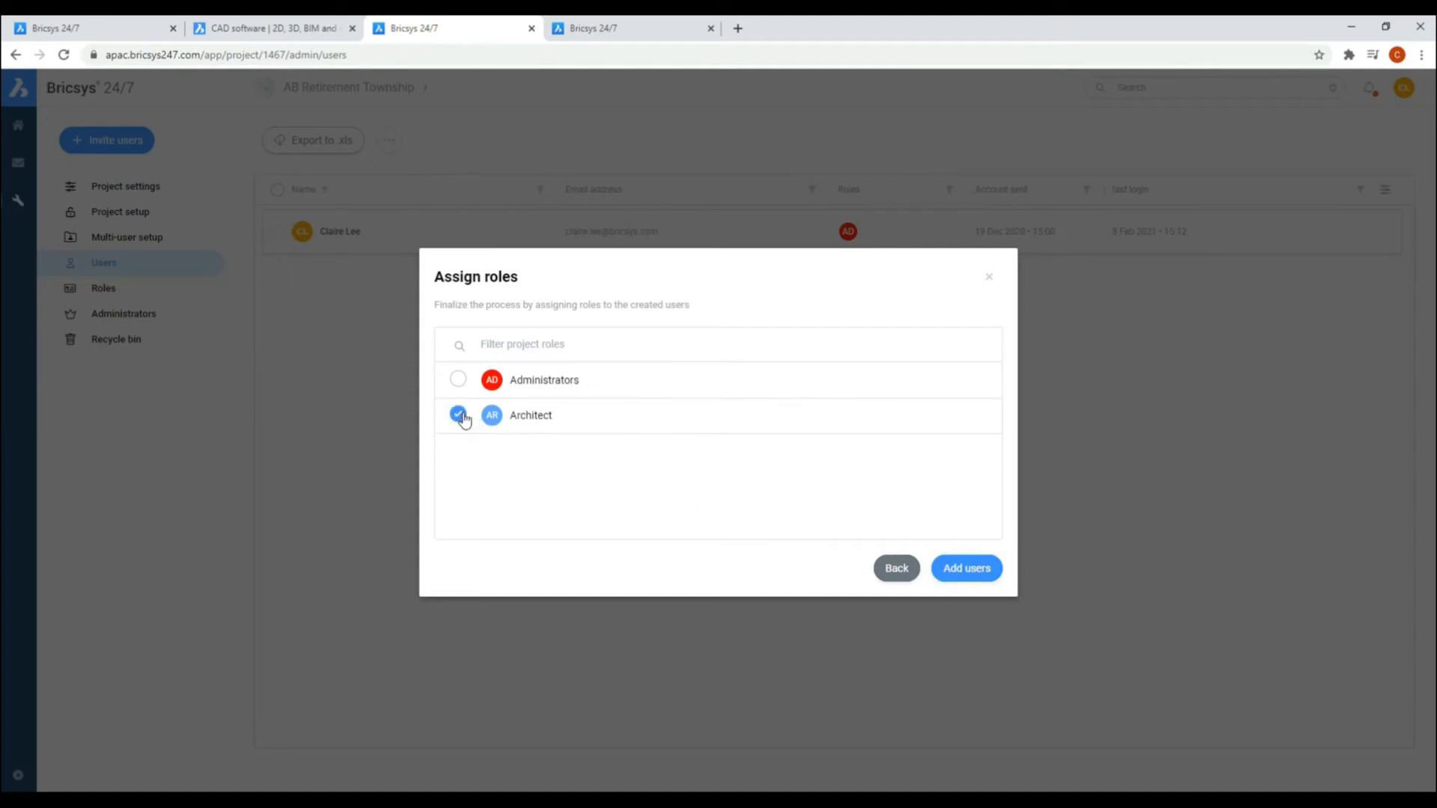
click(967, 569)
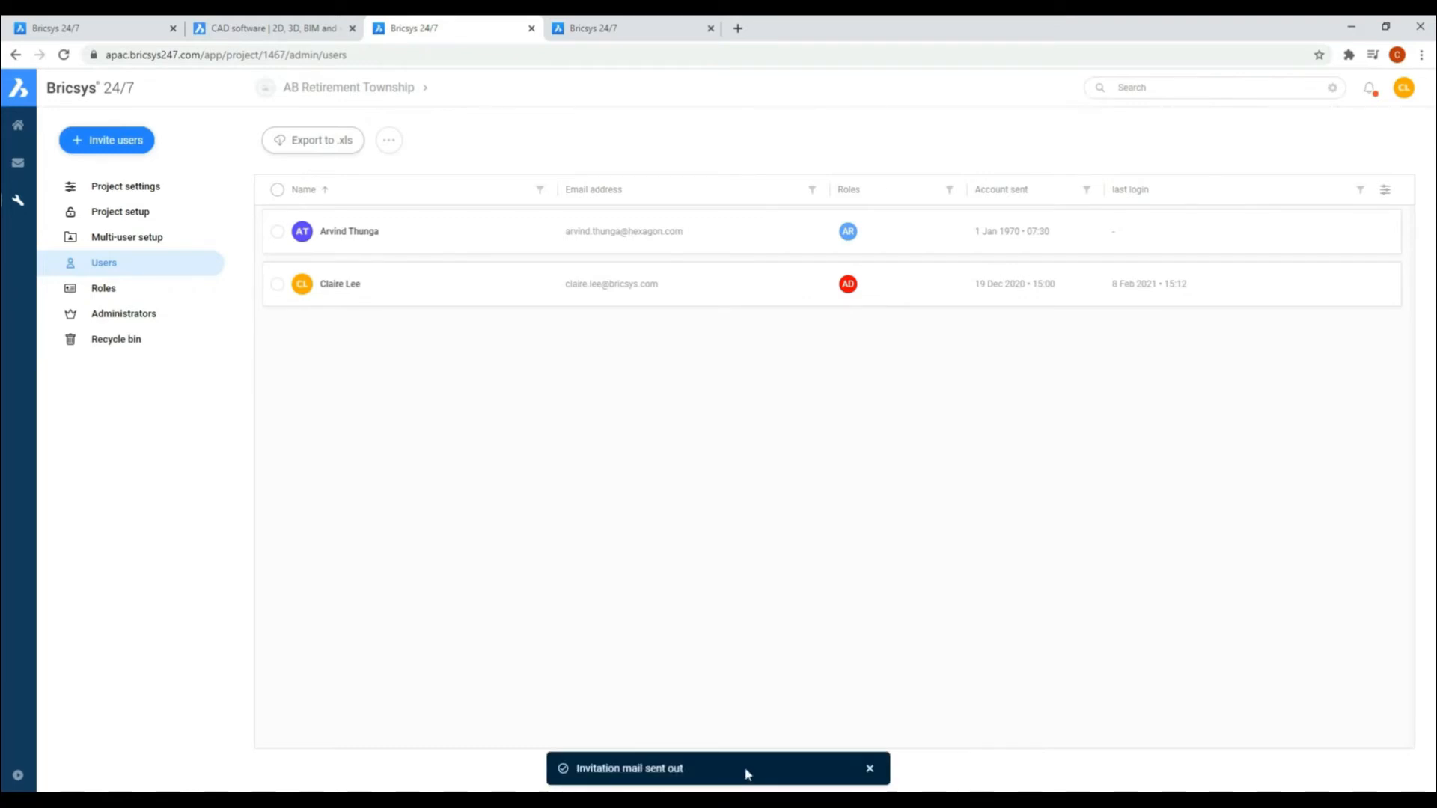
Step: Create a Contractor role usable as a mail list, with member visibility, document revision access and profile editing enabled
click(104, 290)
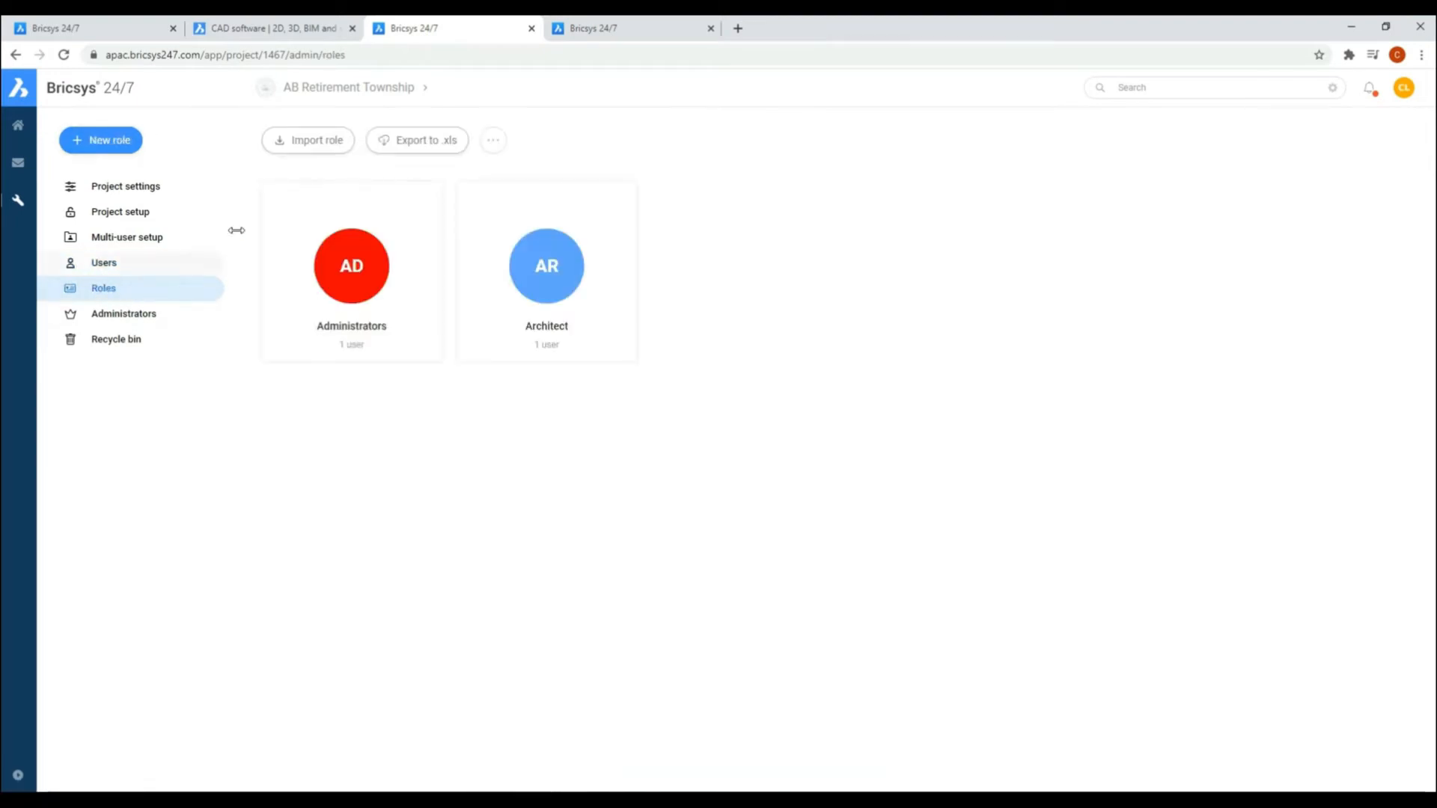
click(110, 141)
click(543, 387)
text(Contractor)
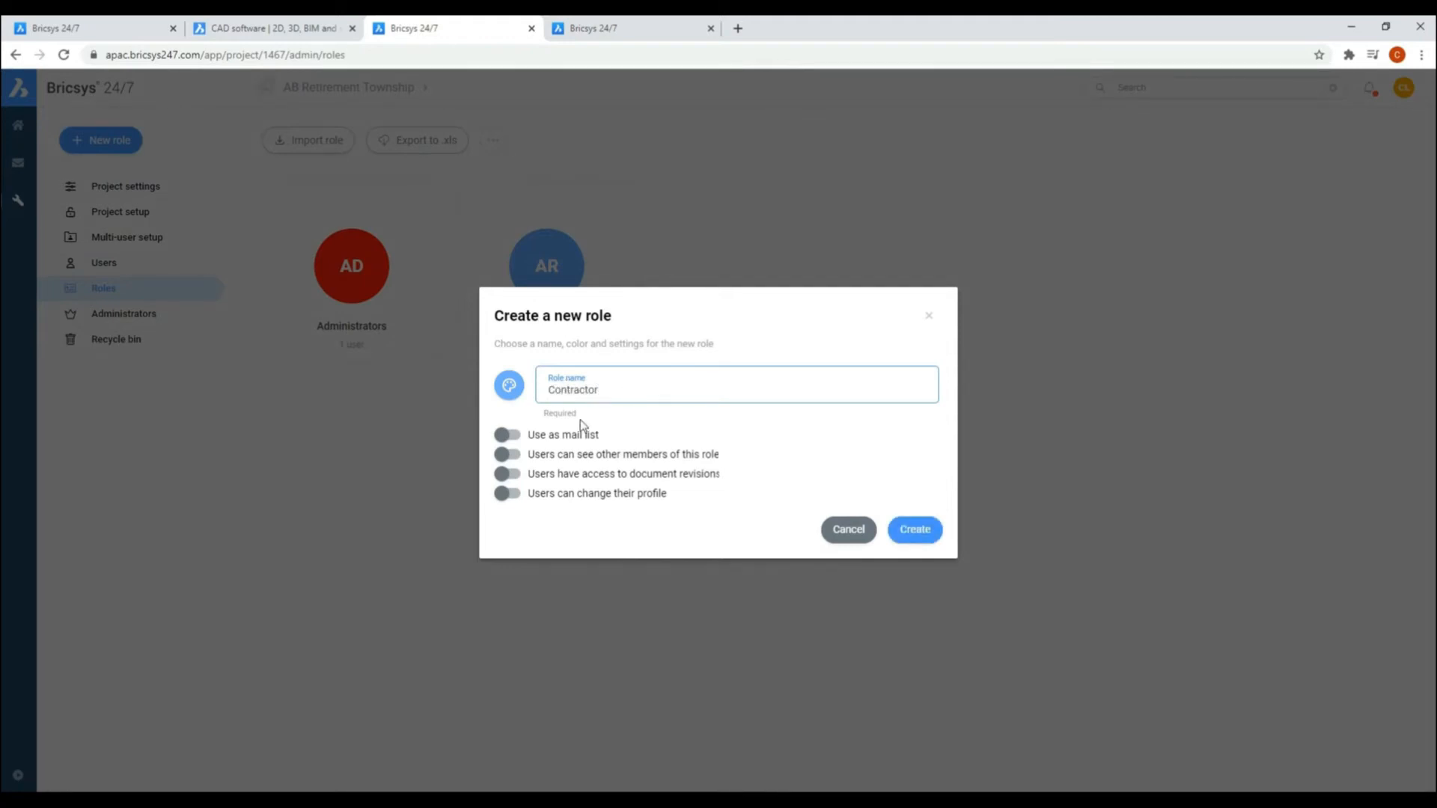
click(516, 455)
click(513, 474)
click(512, 493)
click(522, 439)
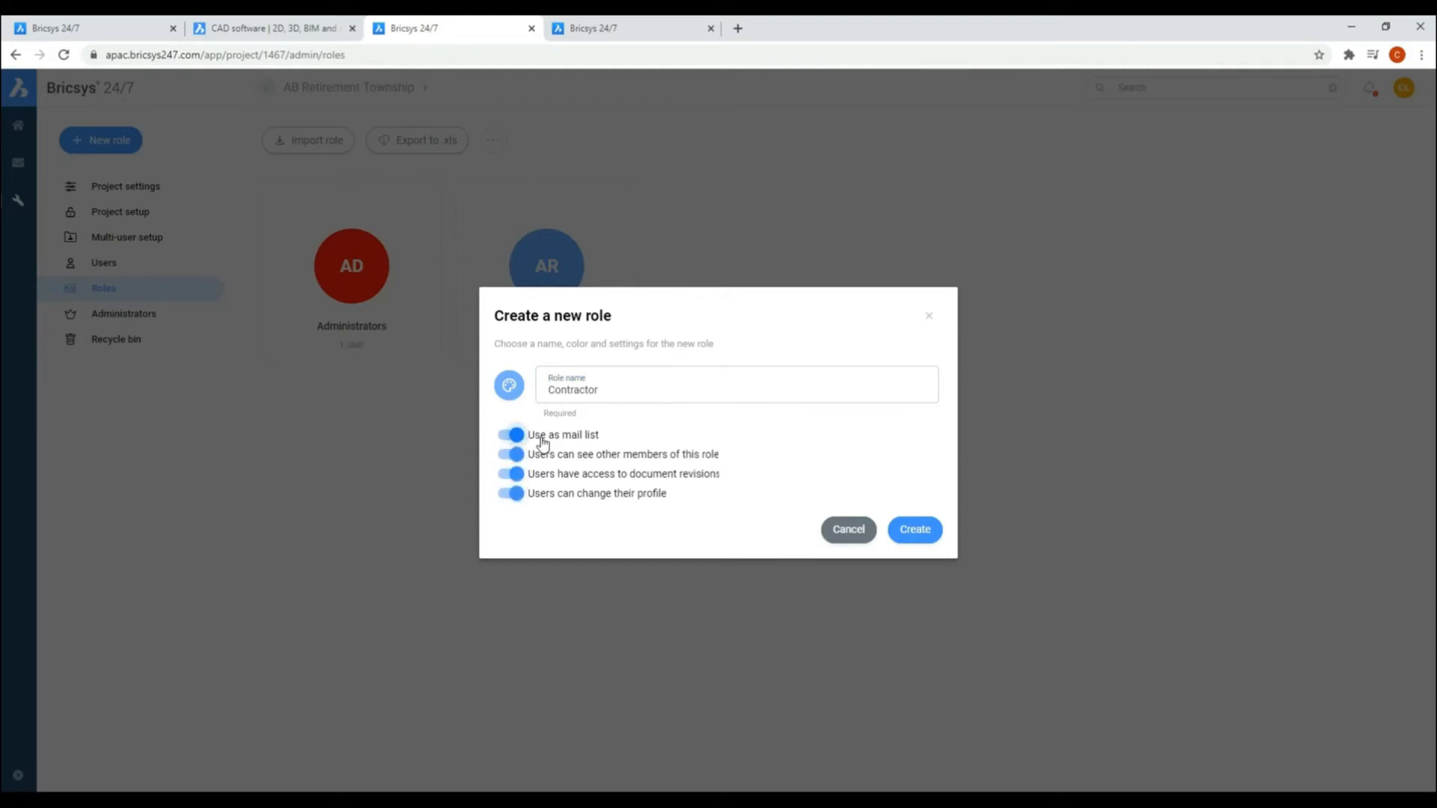
click(929, 535)
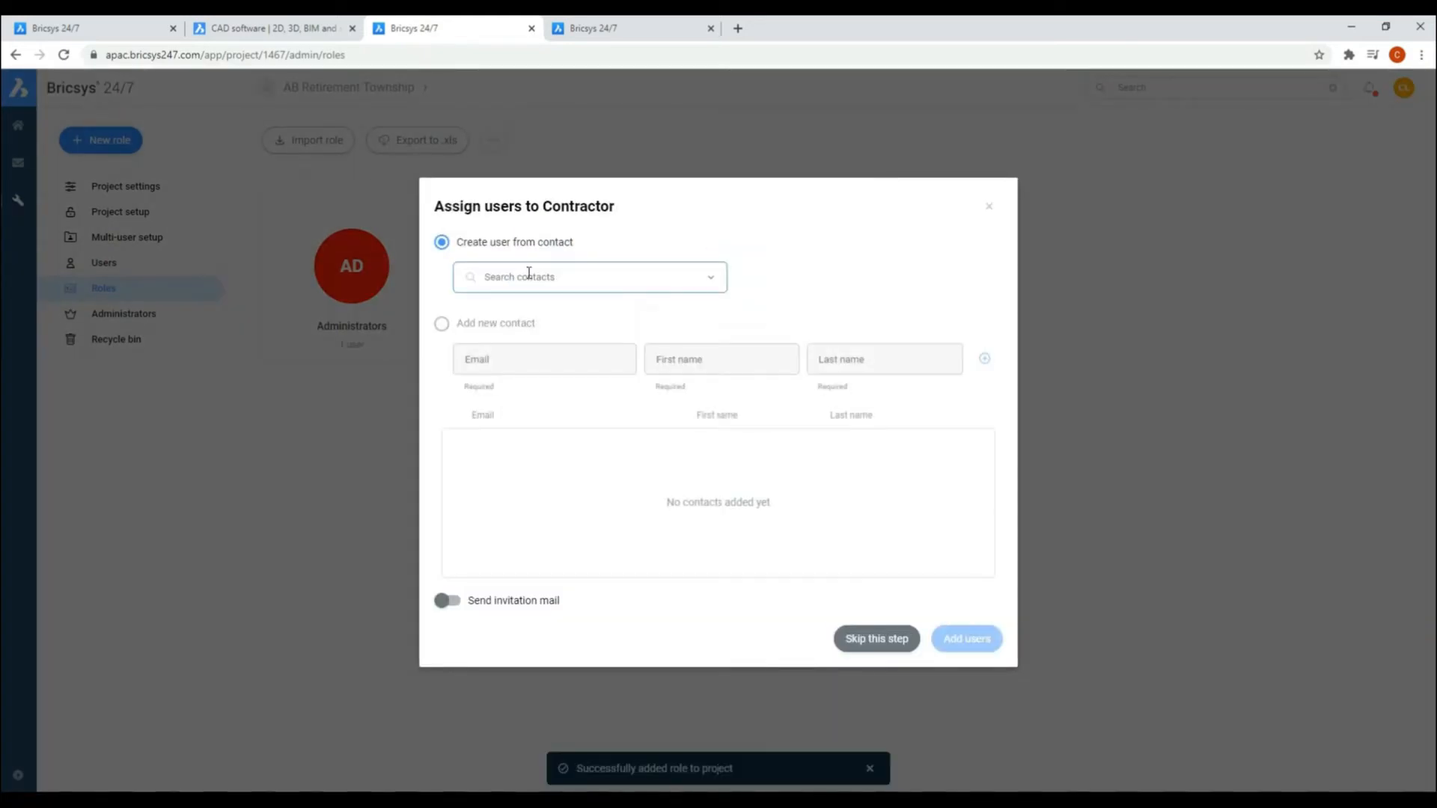
Step: Enter a new contact for the Contractor role with the person's e-mail address, first name and last name
click(443, 323)
click(491, 364)
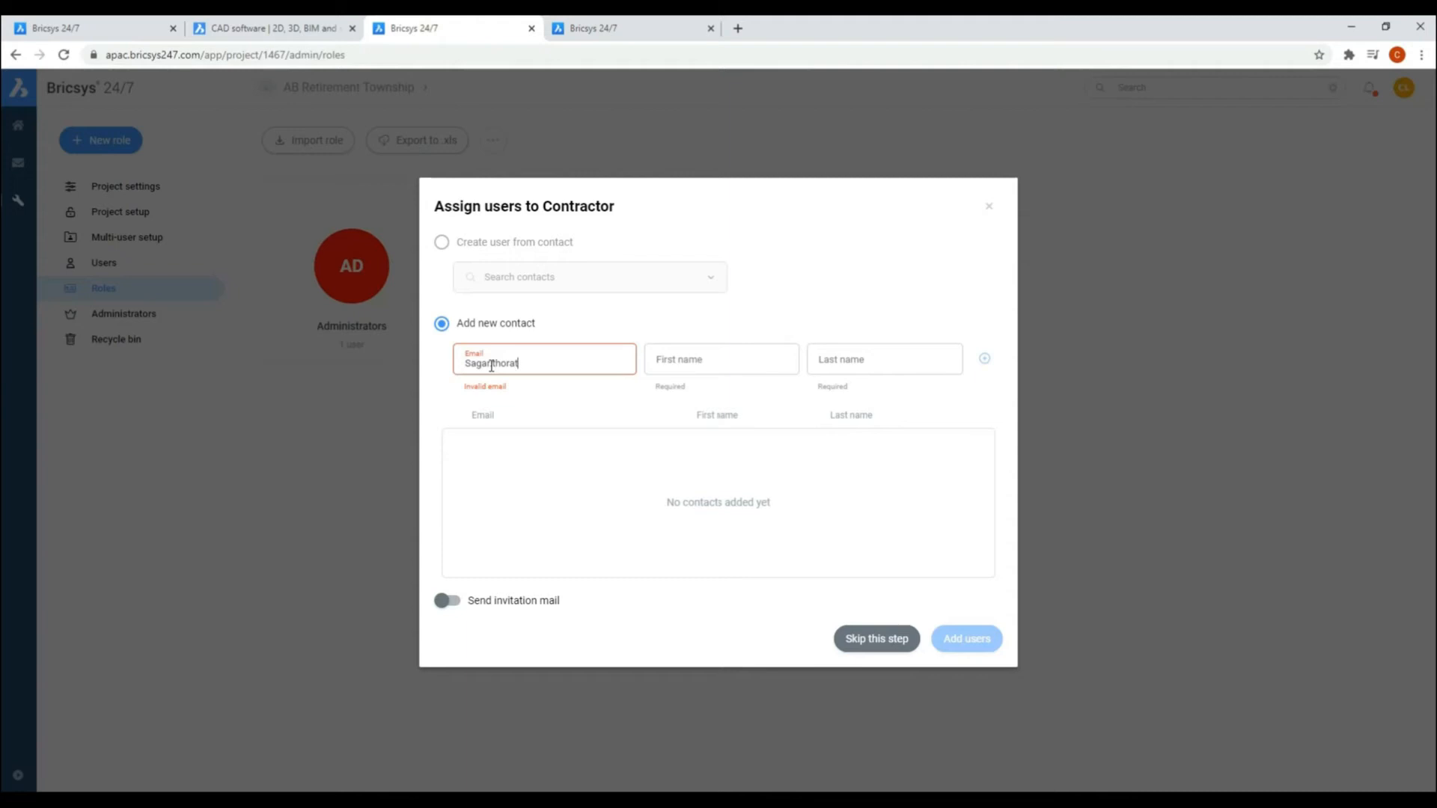
click(648, 369)
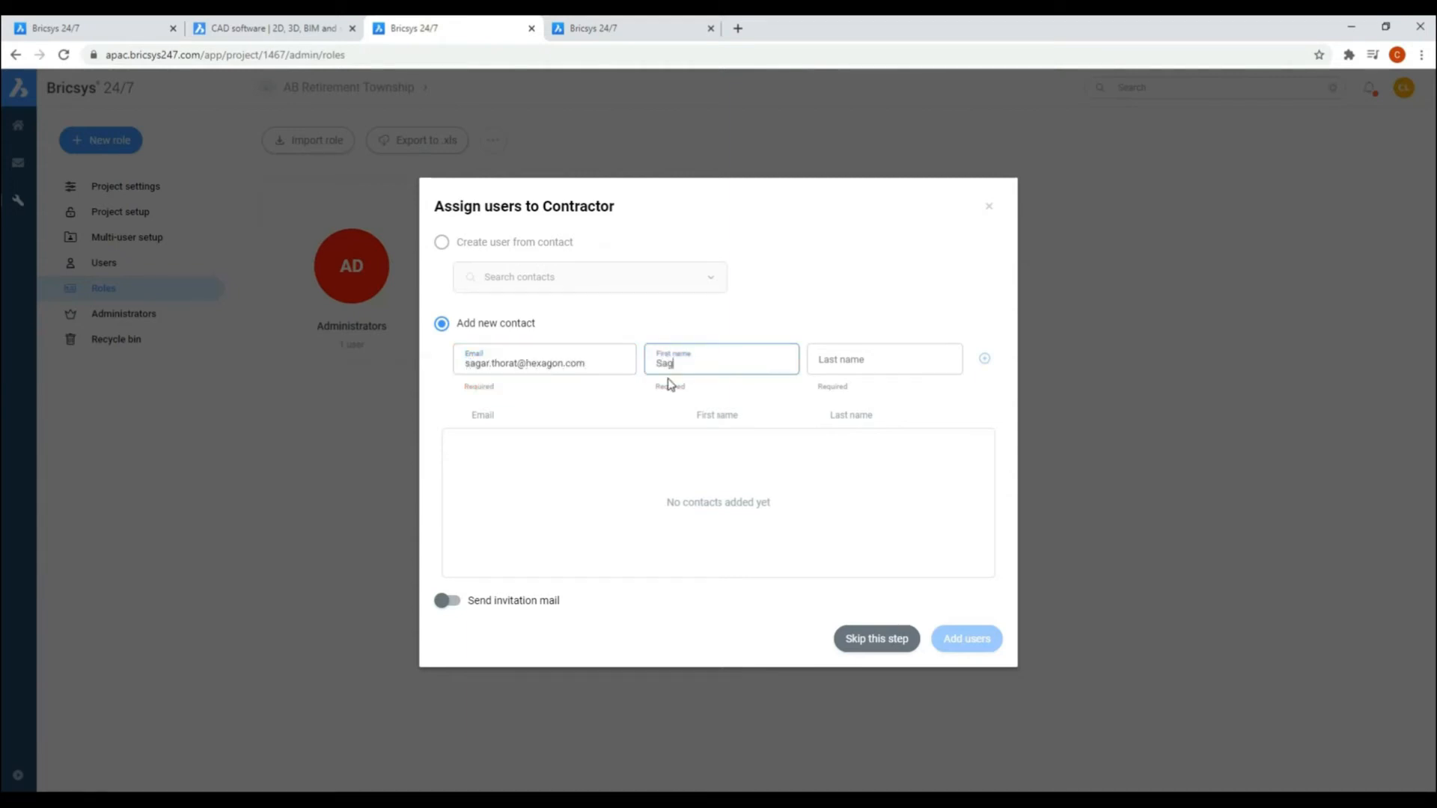
click(851, 369)
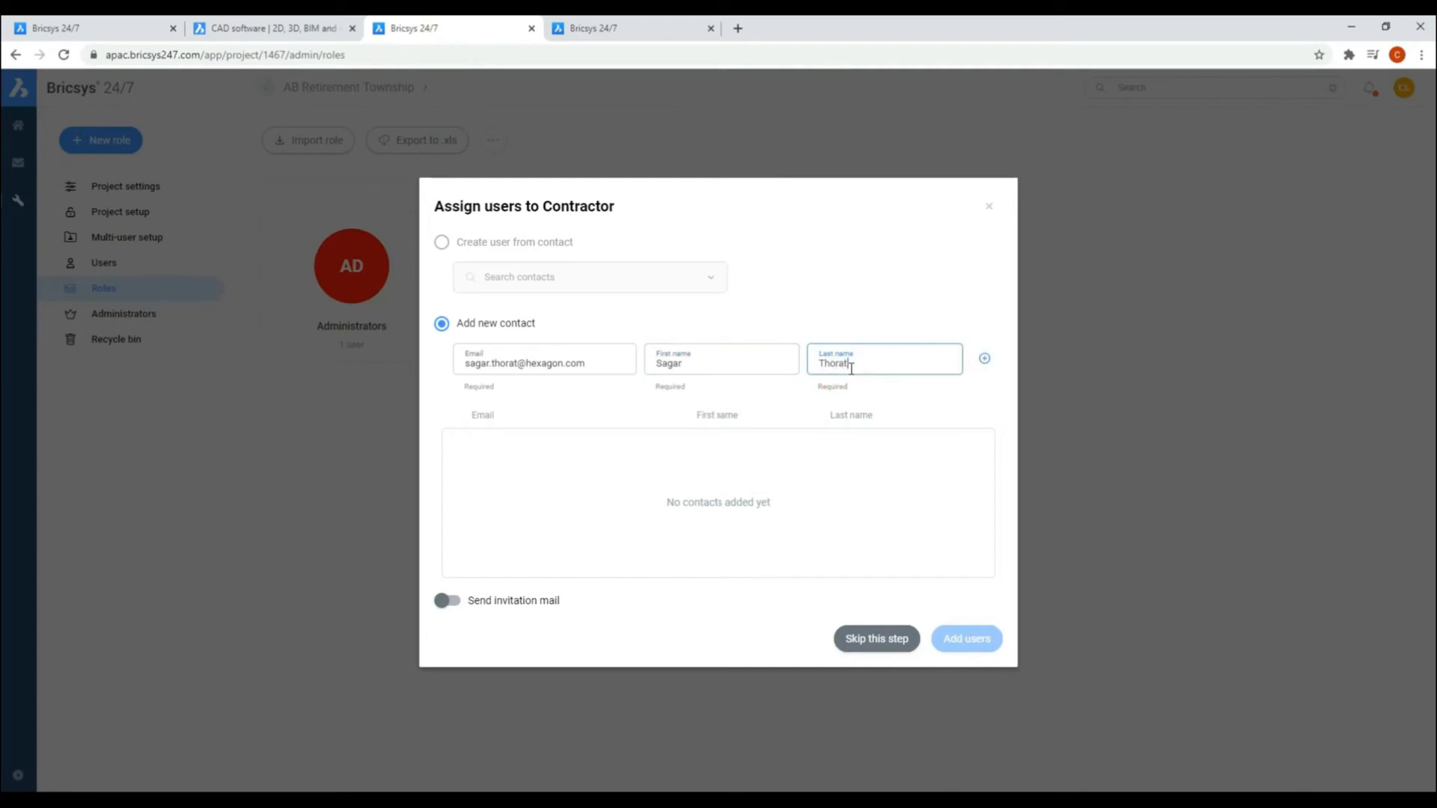
Step: Enable the invitation mail, put the new contact on the list and add them as a Contractor user
click(452, 604)
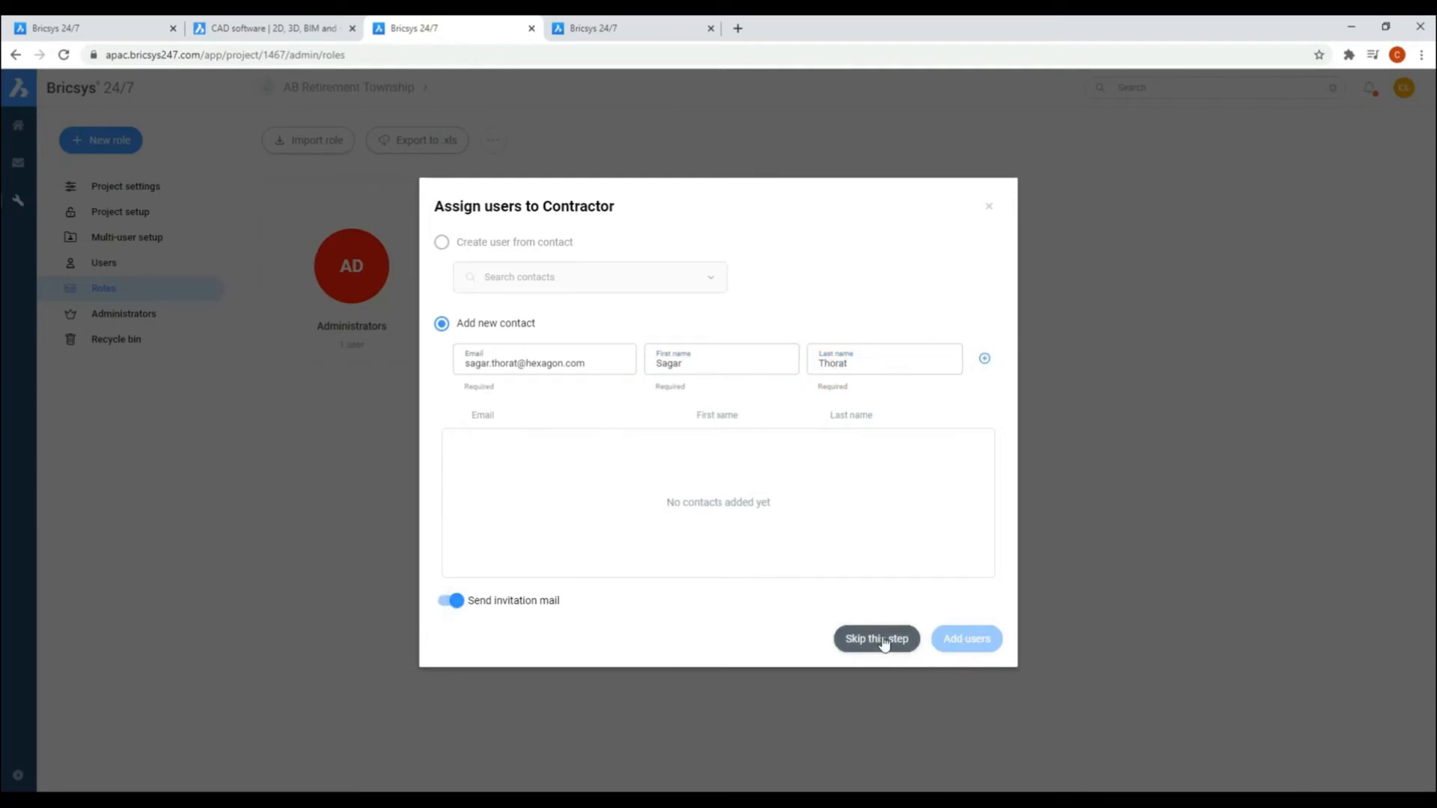
click(984, 358)
click(970, 642)
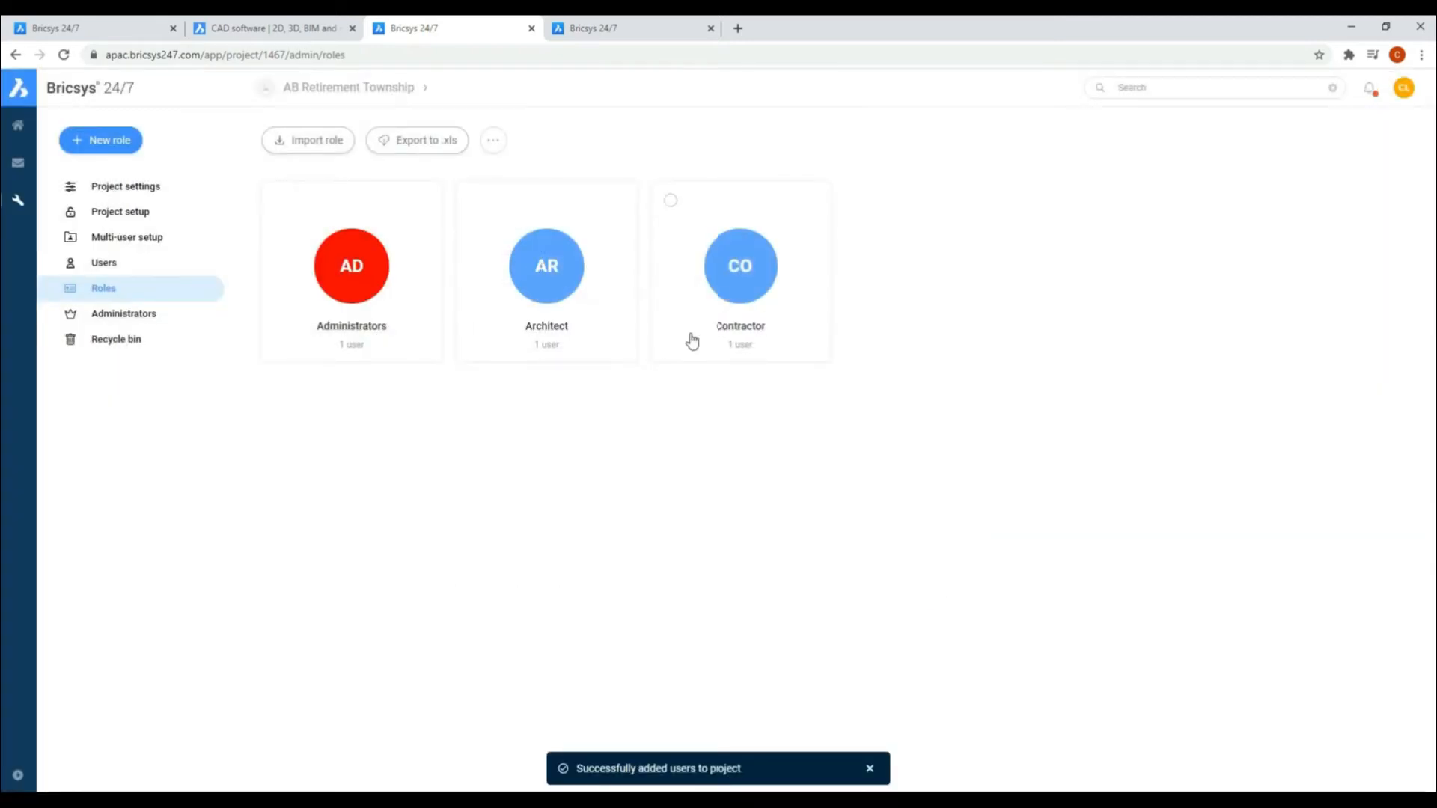
Step: Remove the user holding the Contractor role from the project's user list
click(104, 263)
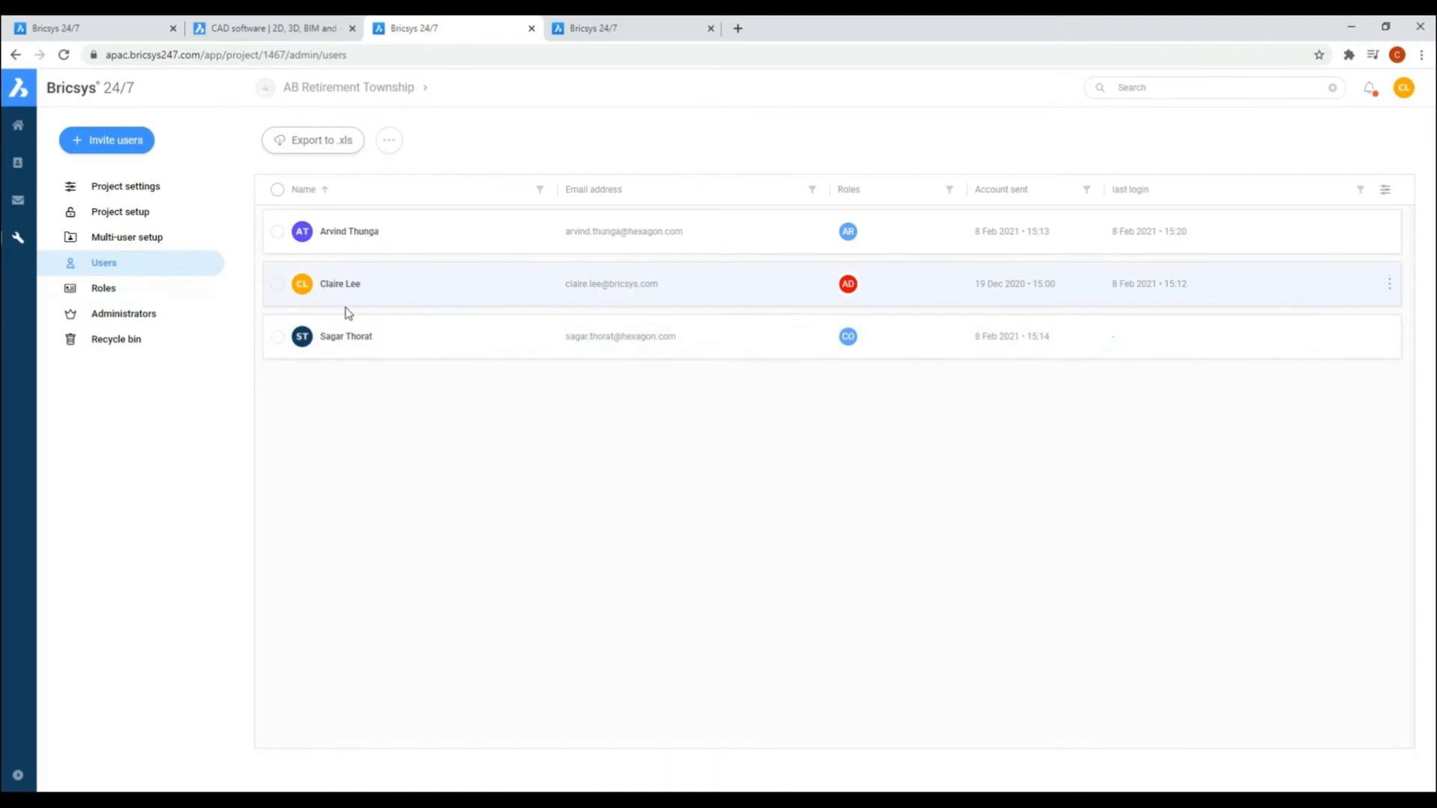
click(277, 339)
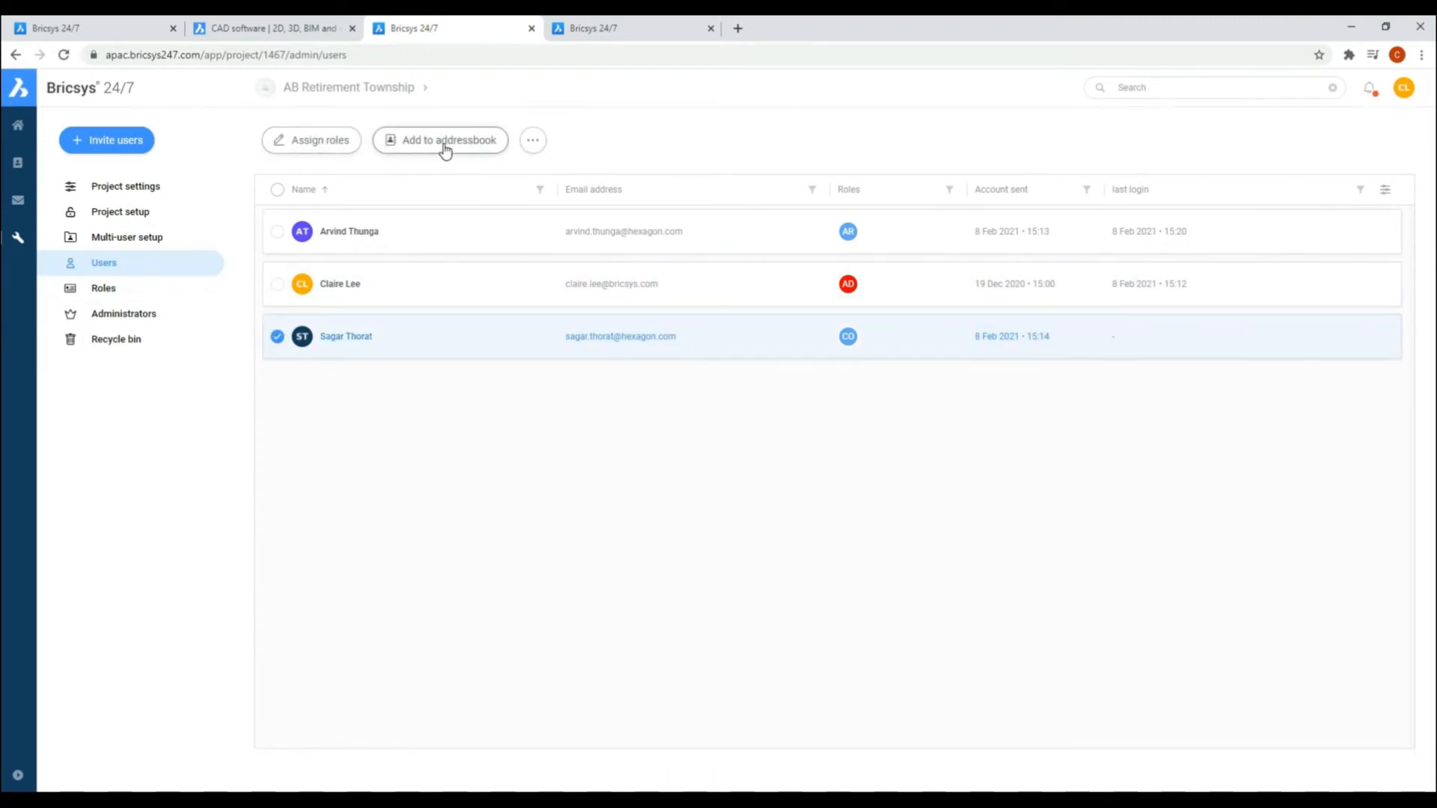
click(532, 141)
click(580, 233)
click(855, 458)
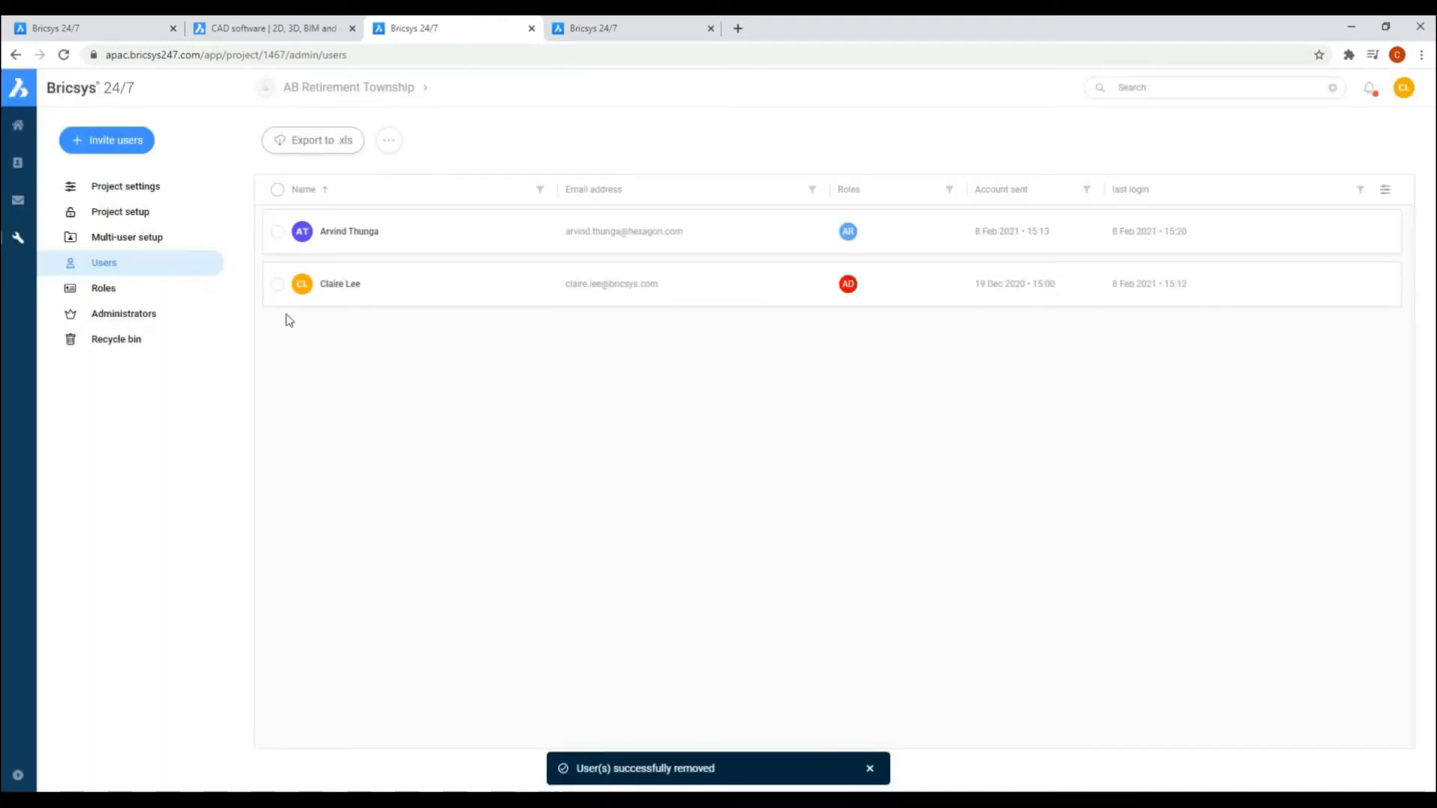
Step: Assign the Administrators role to the user who holds the Architect role
click(278, 233)
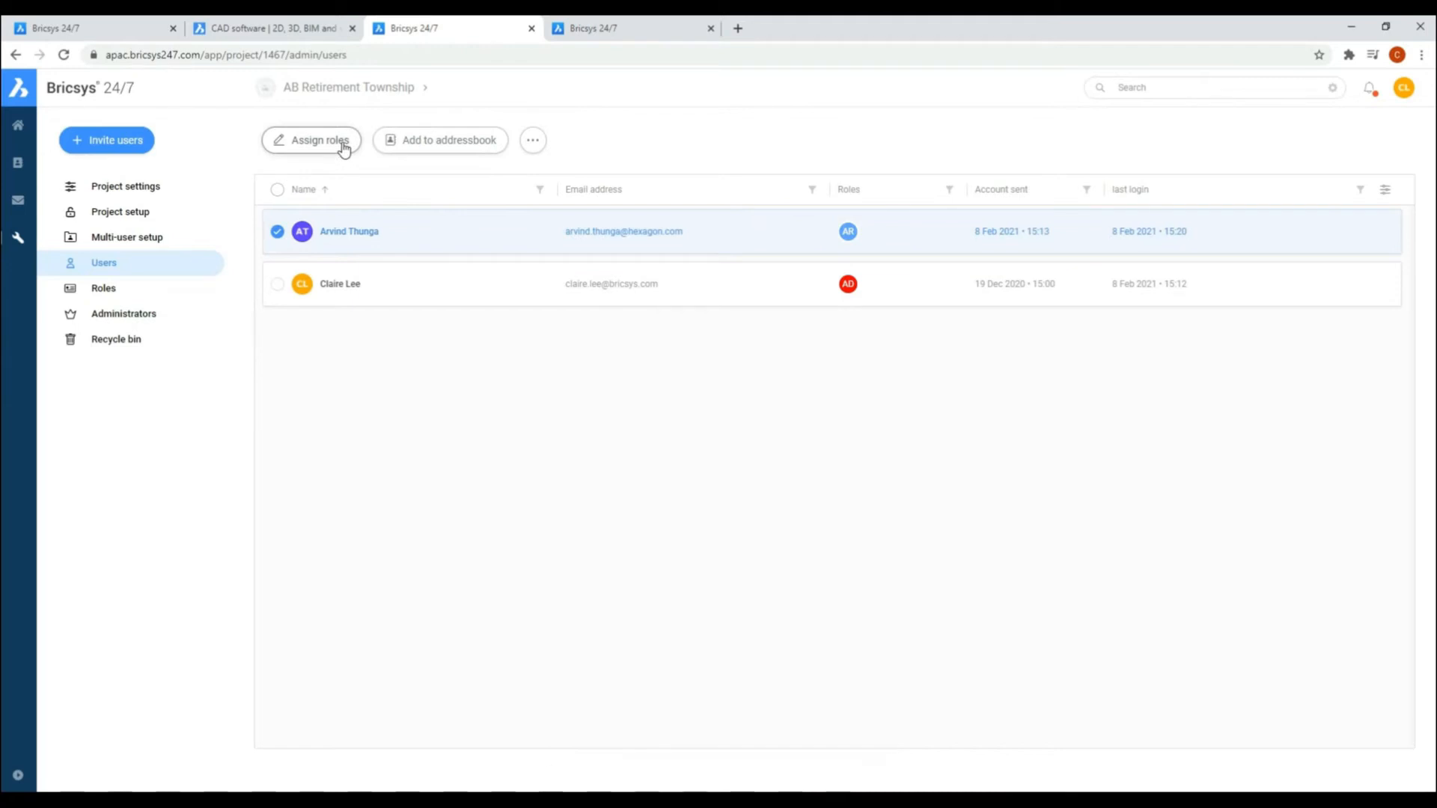
click(340, 142)
click(517, 379)
click(915, 569)
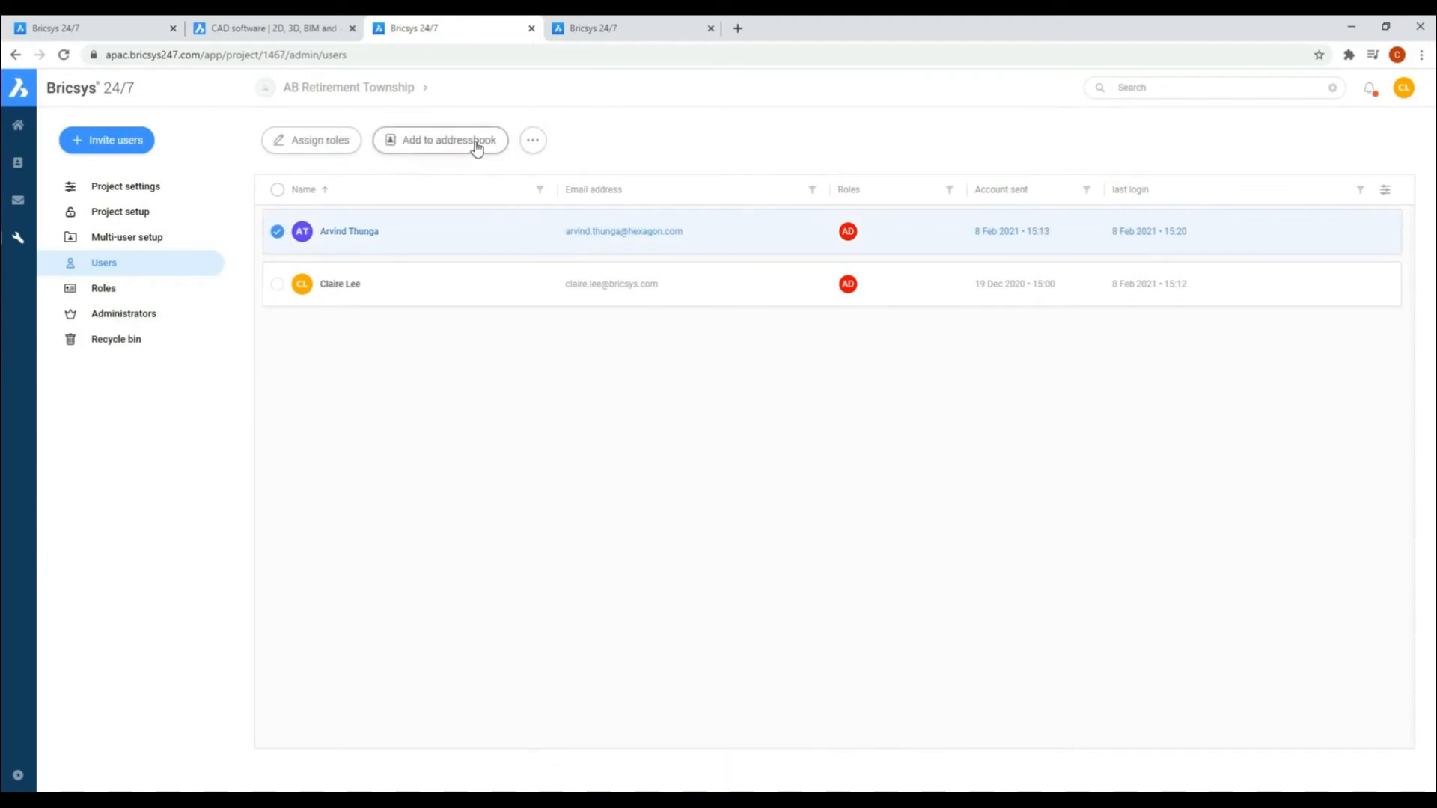
click(533, 140)
click(633, 422)
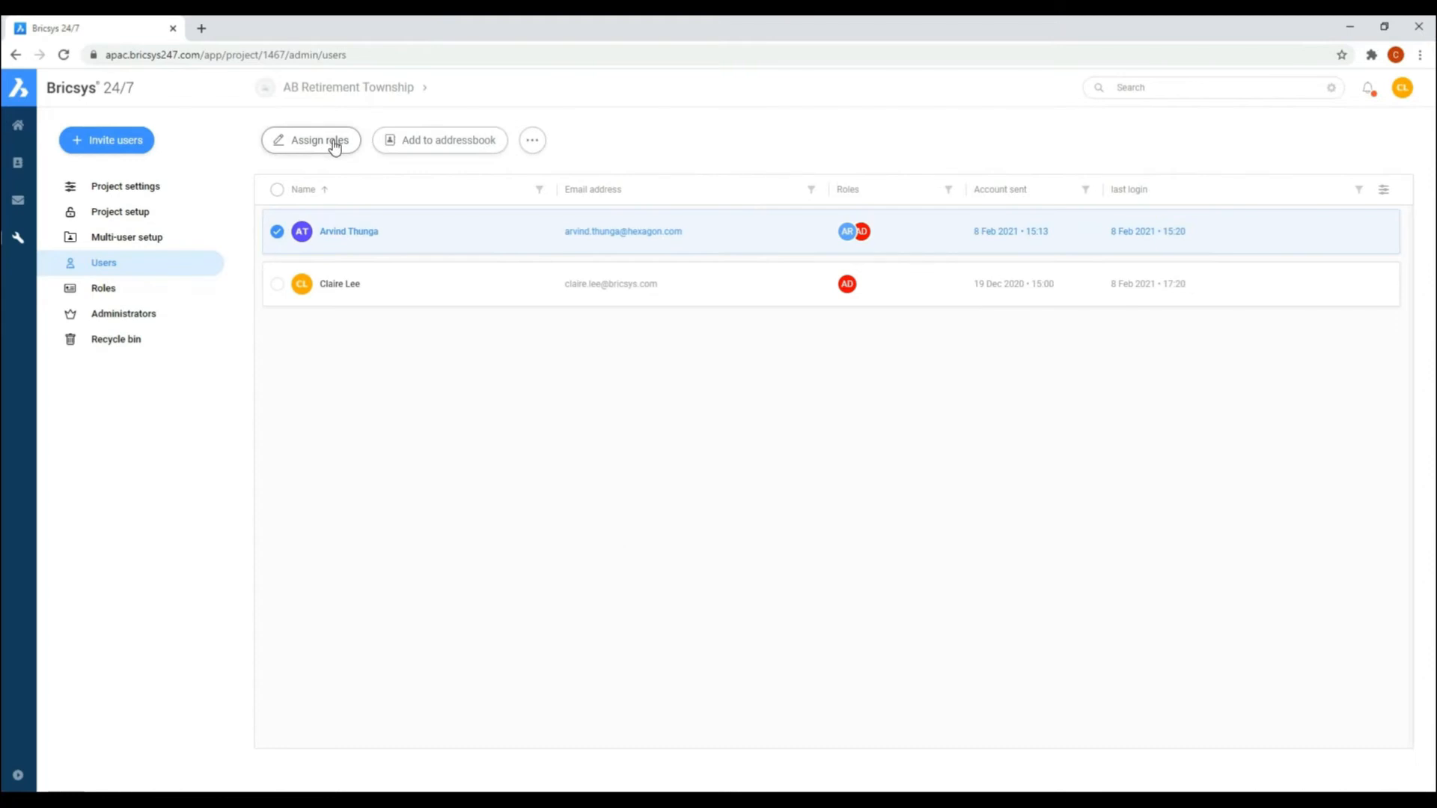
Step: Select only the project owner in the user list and assign the Architect role to that account
click(277, 284)
click(277, 232)
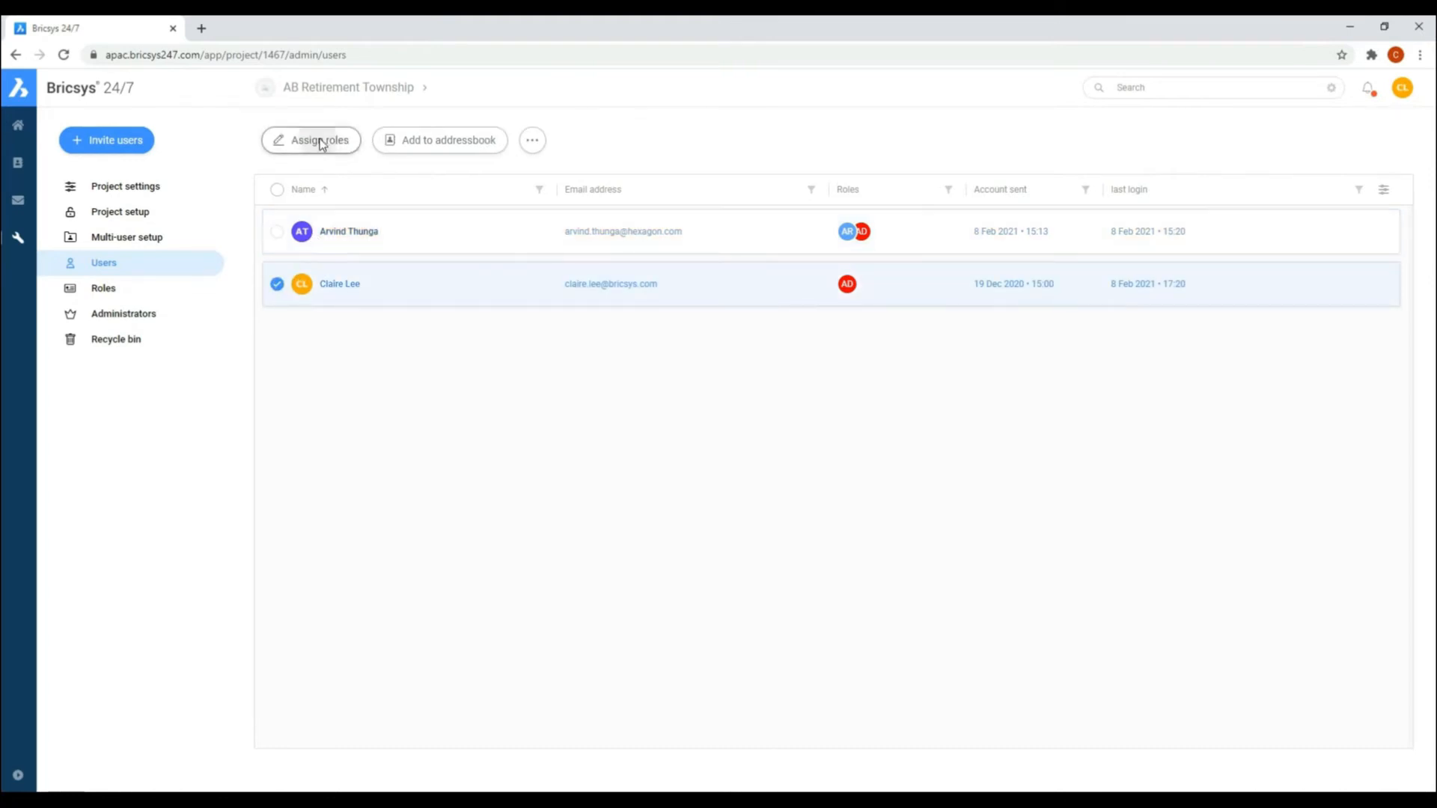
click(315, 140)
click(518, 415)
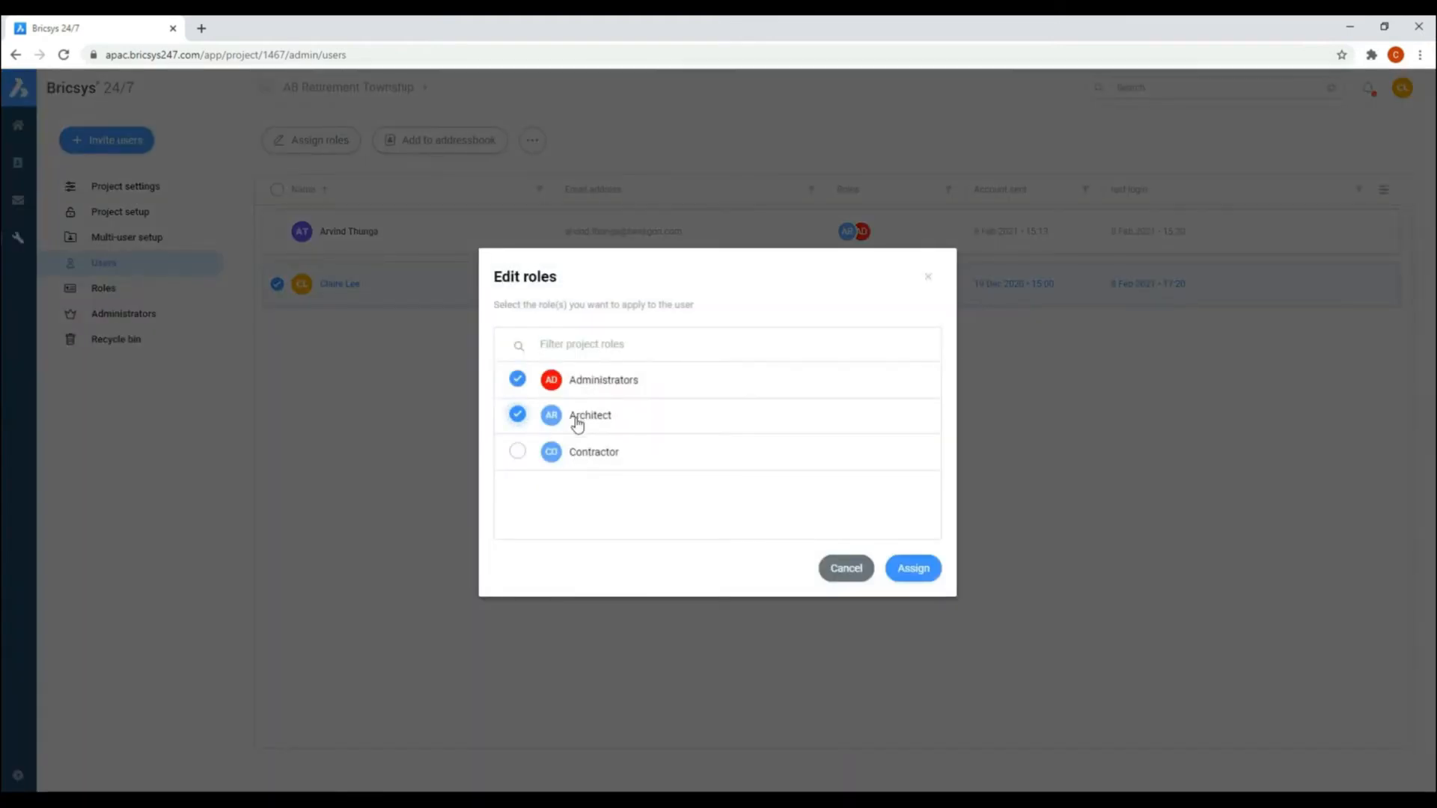
click(914, 568)
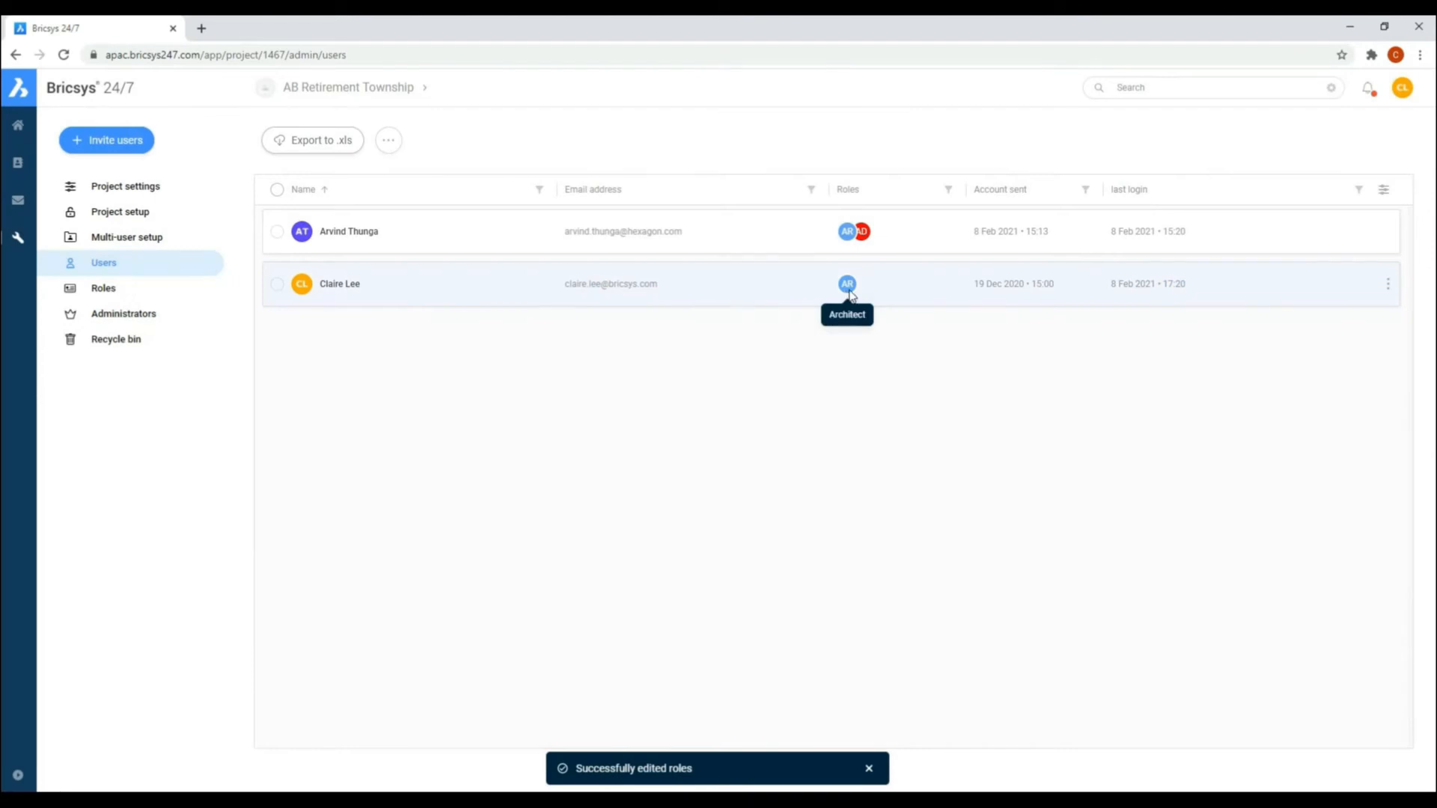
Step: Review the project owner's roles without changing them and add the owner to the Project (All project members) address book
click(277, 284)
click(337, 143)
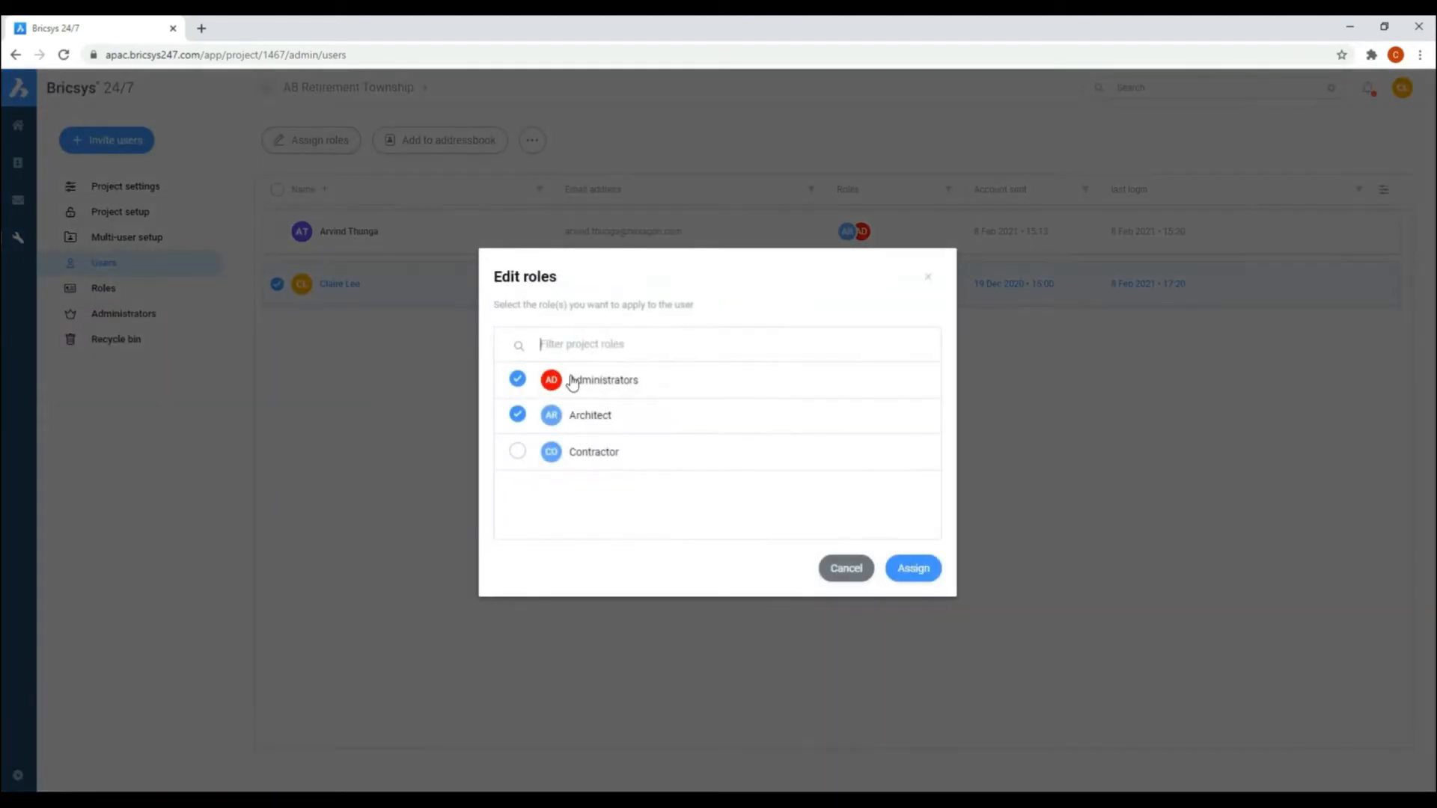
click(838, 568)
click(494, 143)
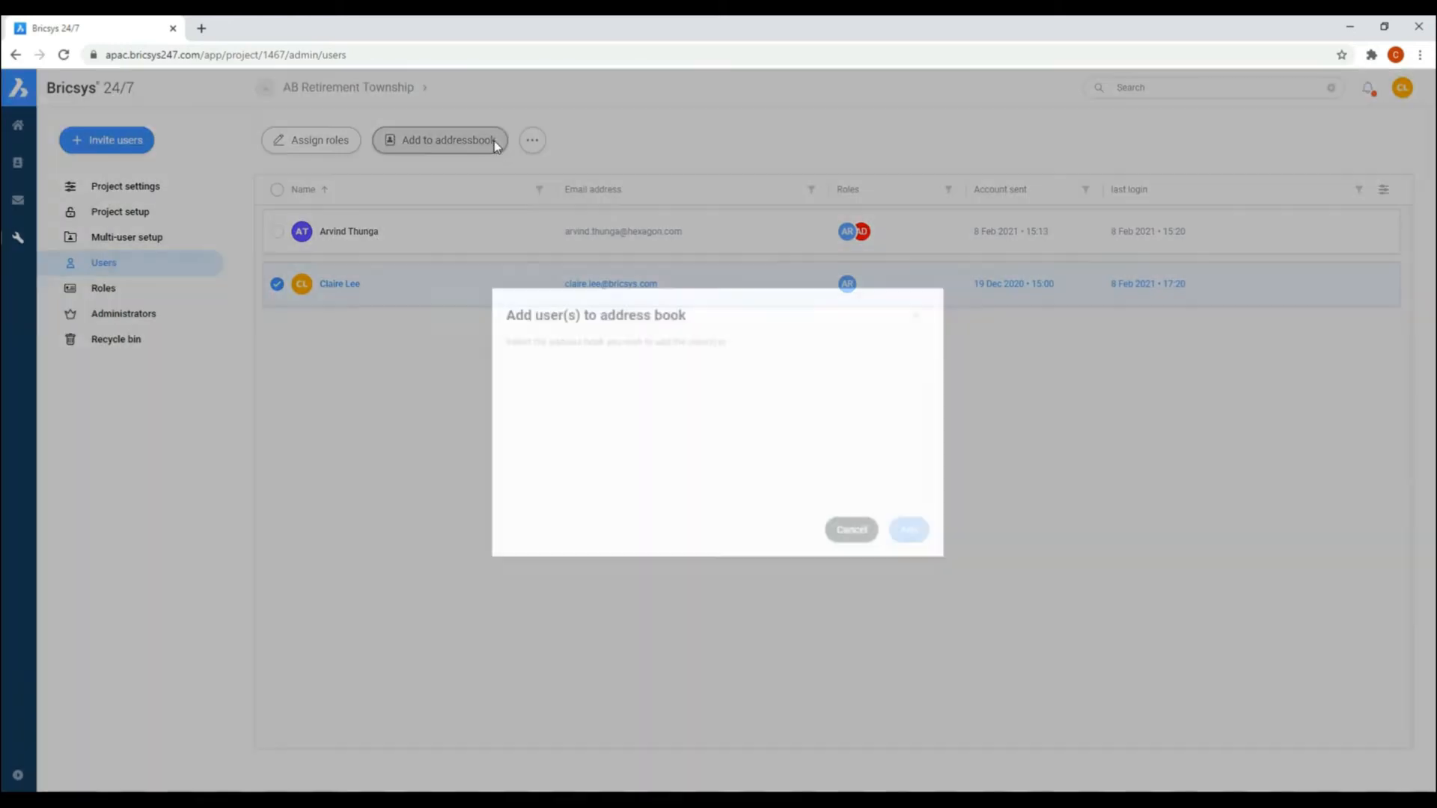
click(576, 442)
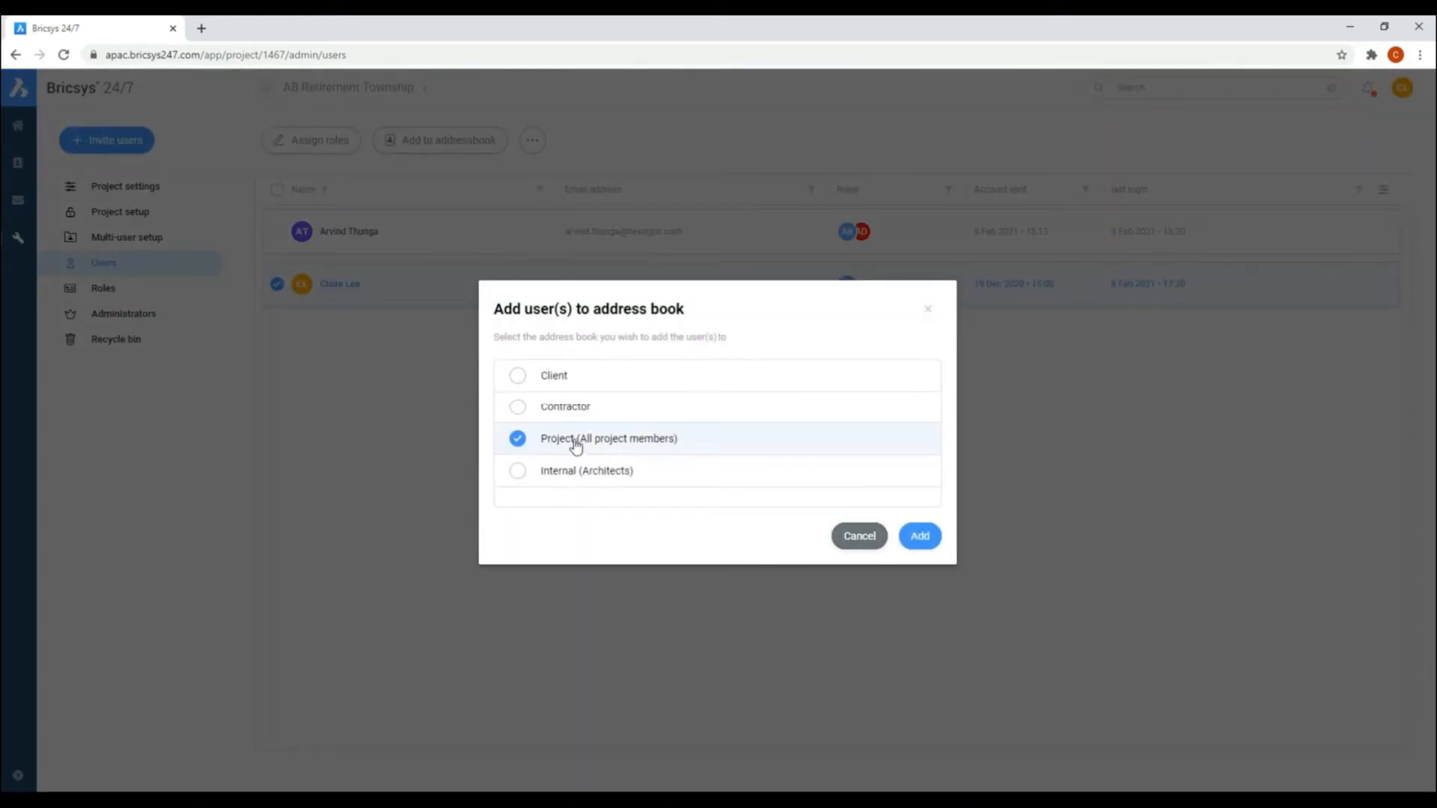
click(919, 536)
Step: Switch off the Recycle bin and Manage administrators permissions for the administrator who is not the project owner, and save
click(105, 290)
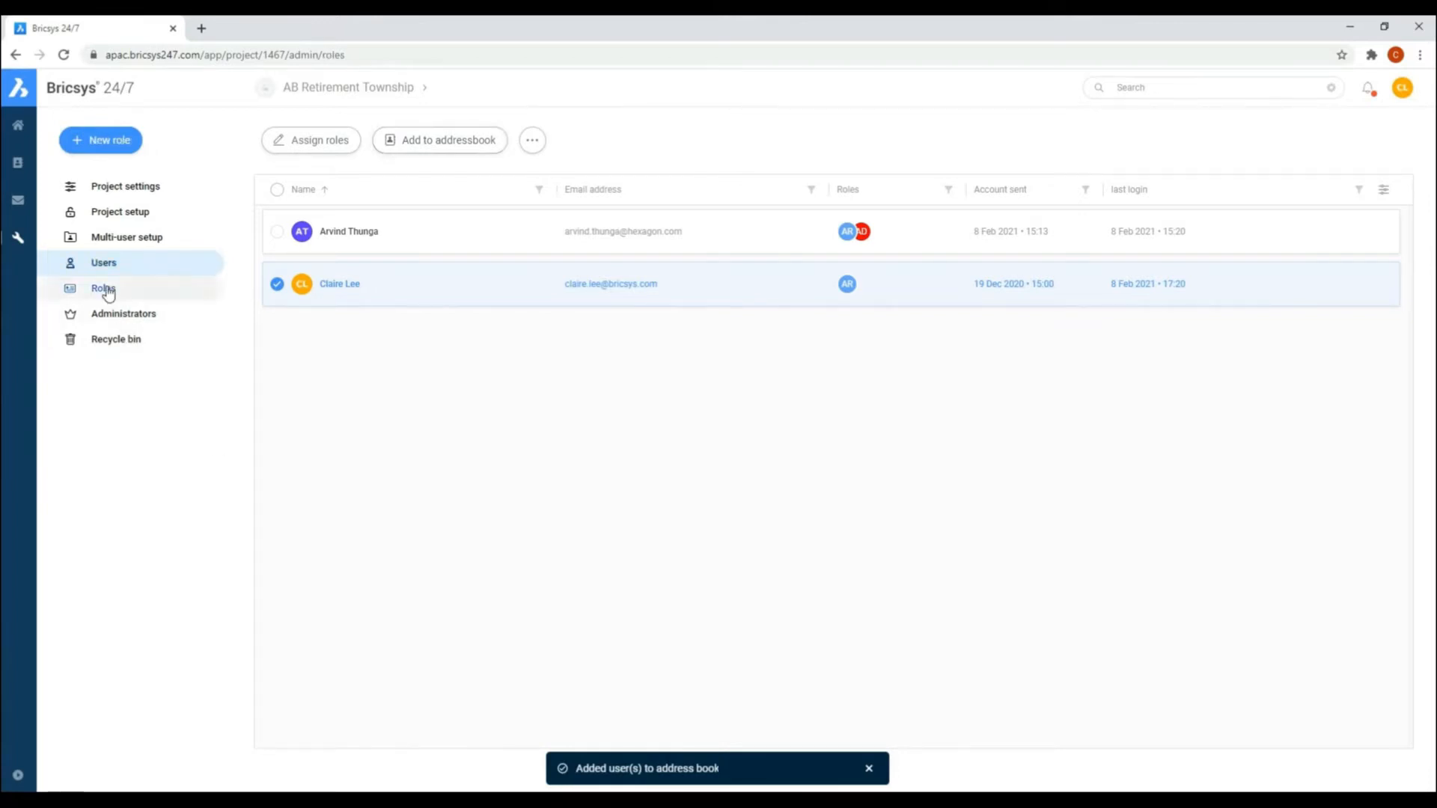
click(136, 318)
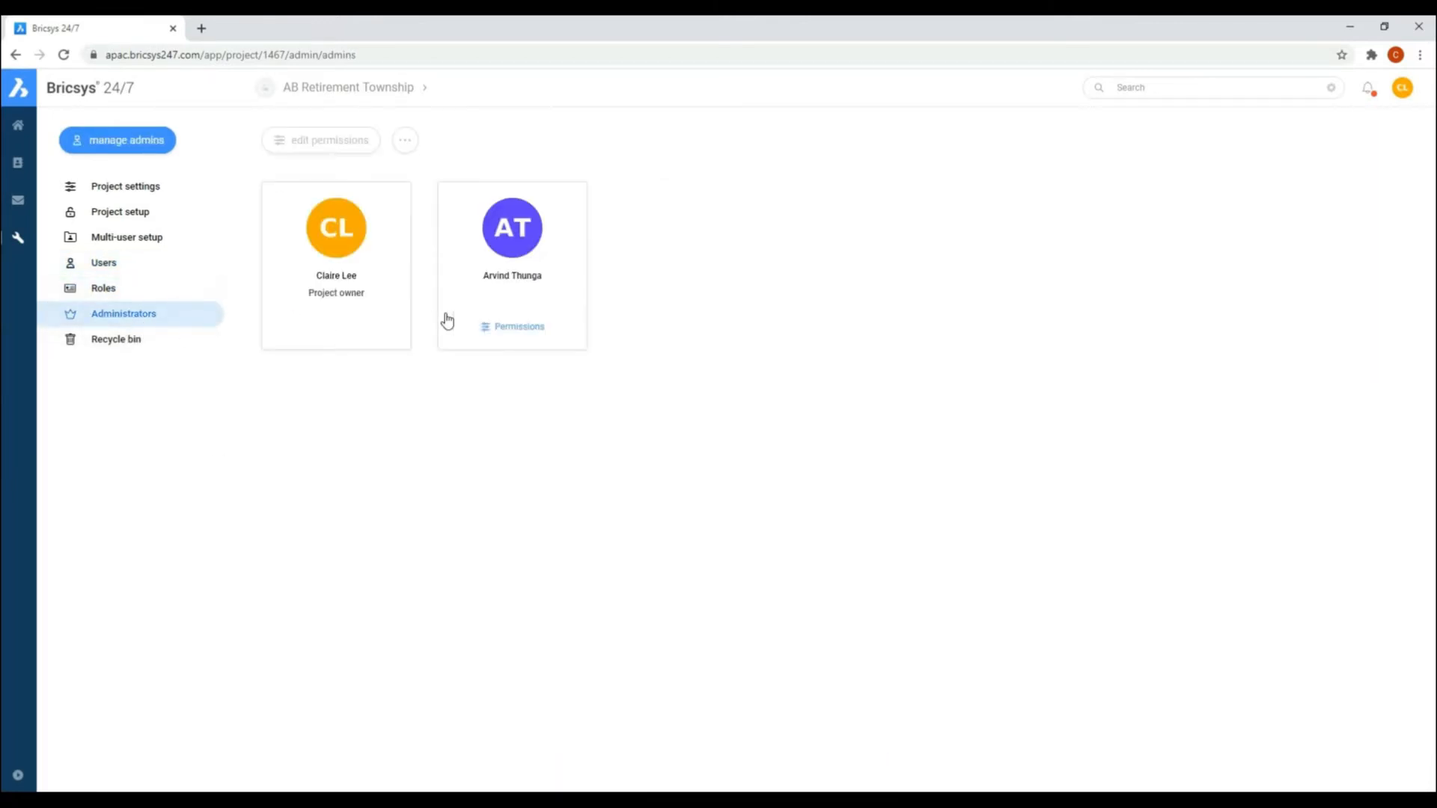
click(502, 328)
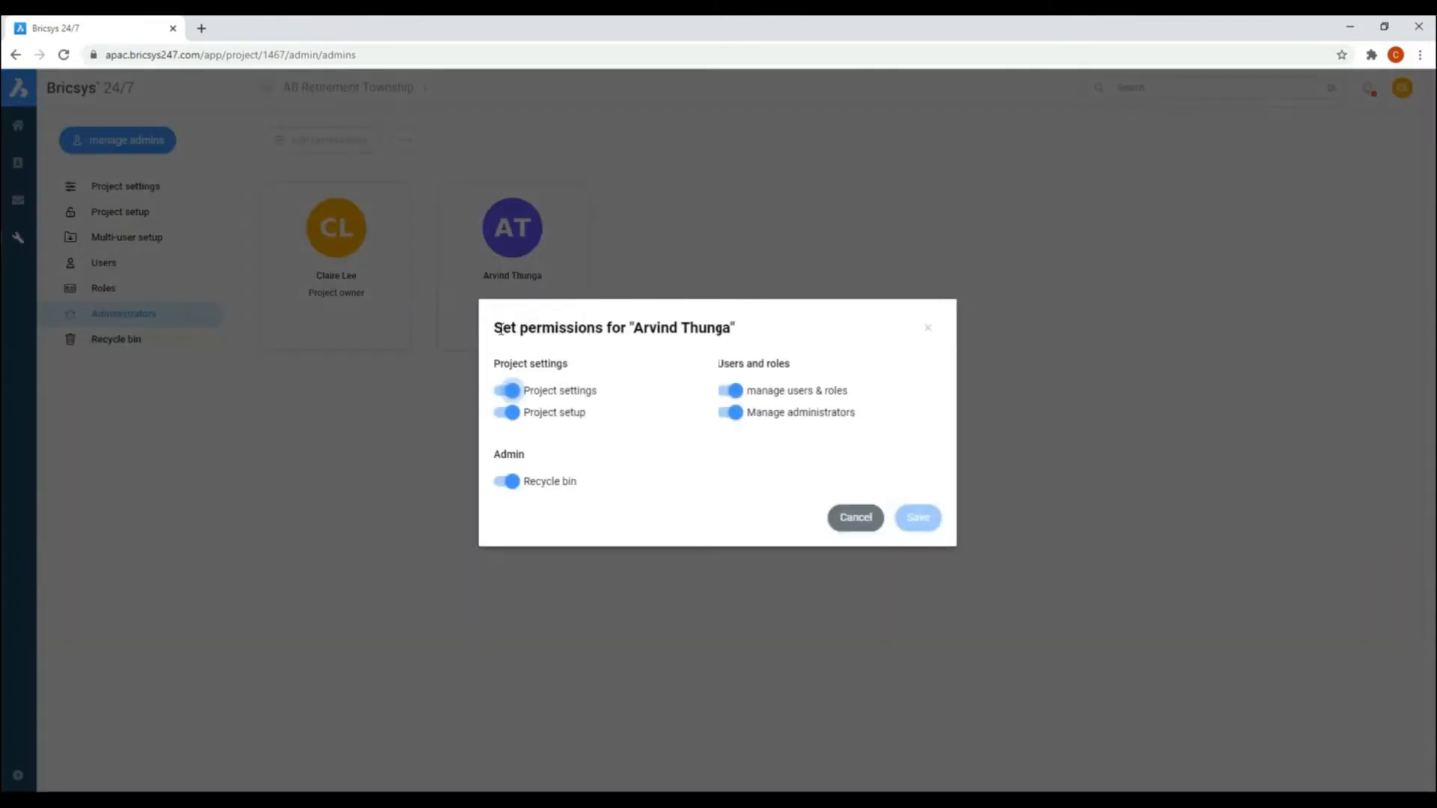
click(527, 486)
click(732, 418)
click(918, 518)
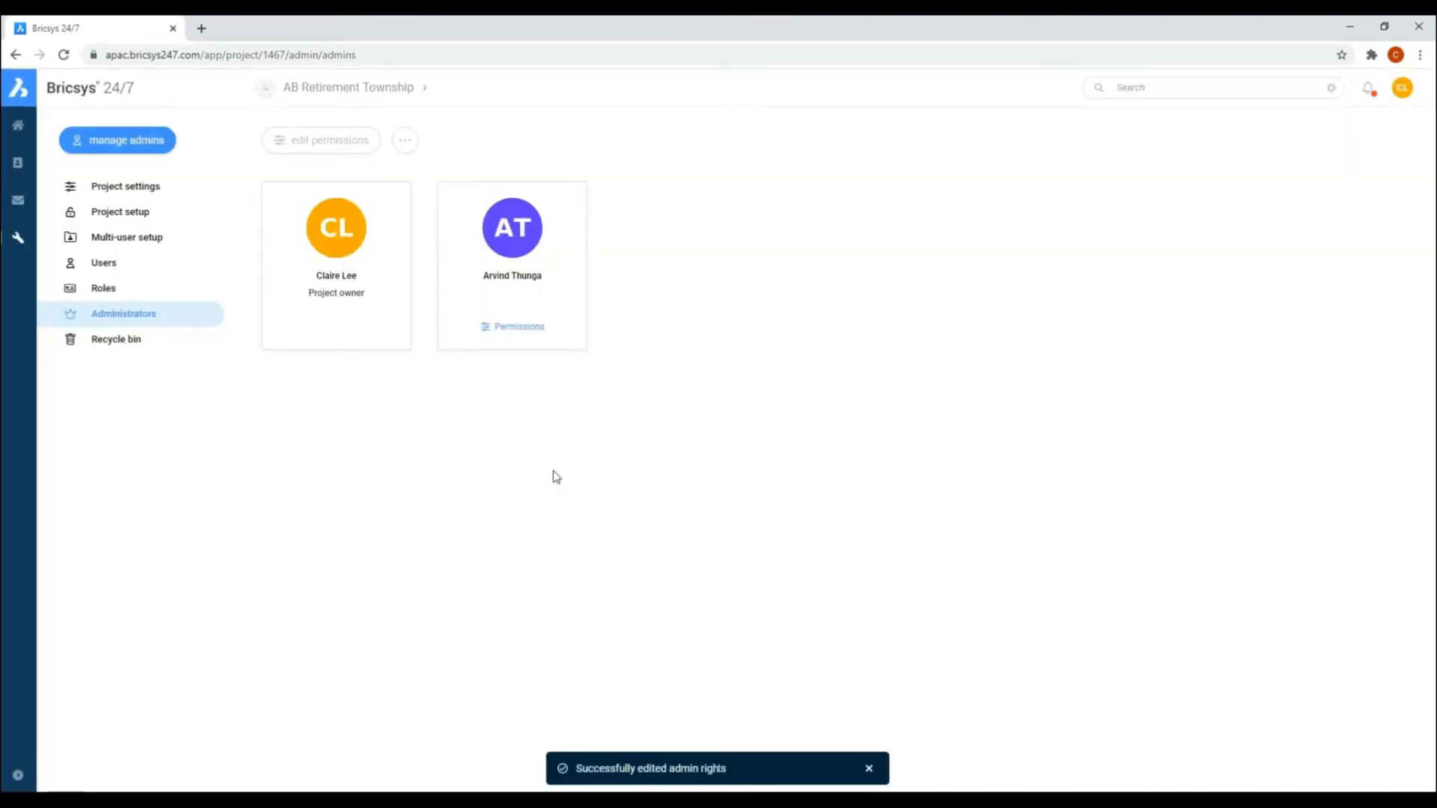
Step: Look at the project's recycle bin and at the details and activity of the Chateau Acropolis folder
click(127, 340)
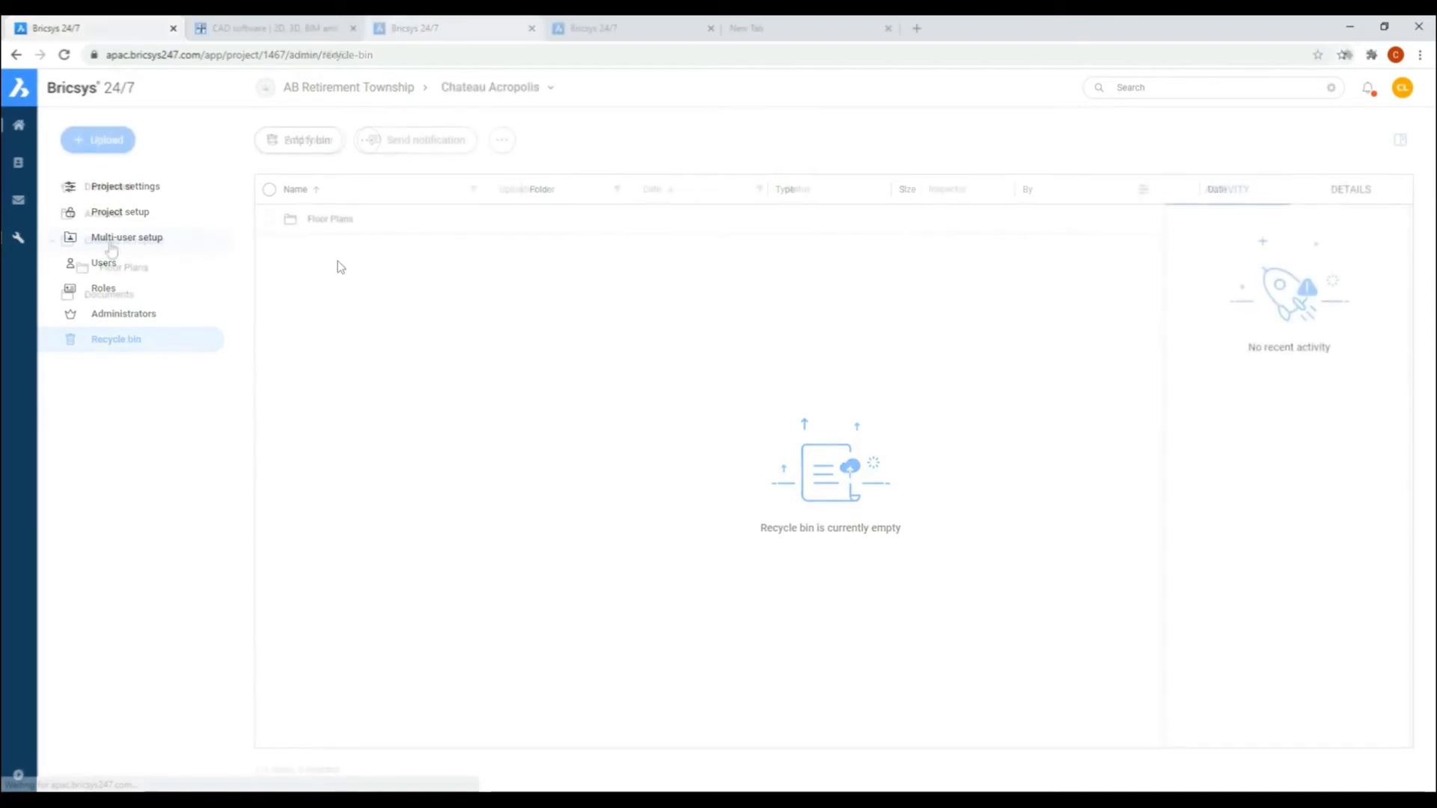
click(111, 241)
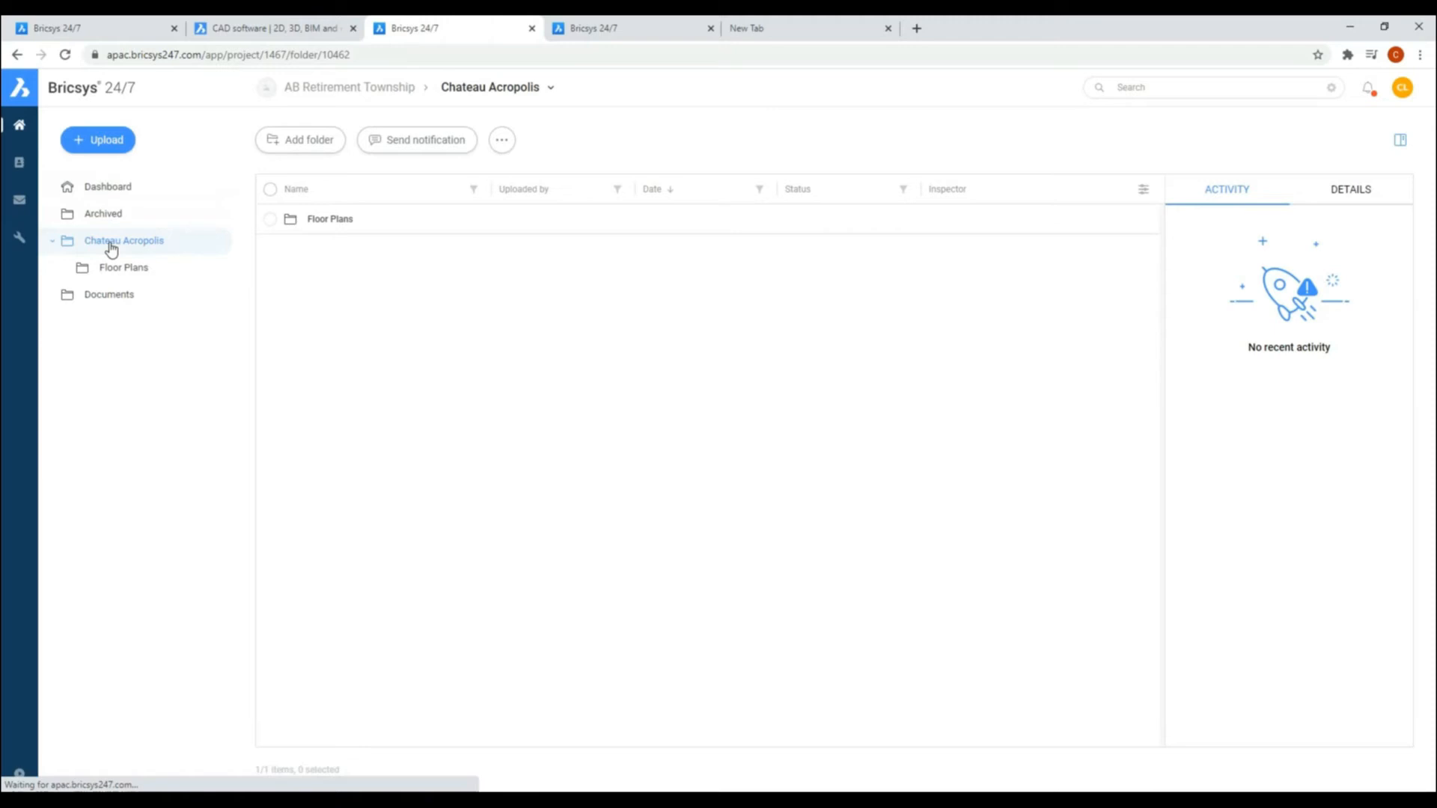
click(1327, 187)
click(1258, 196)
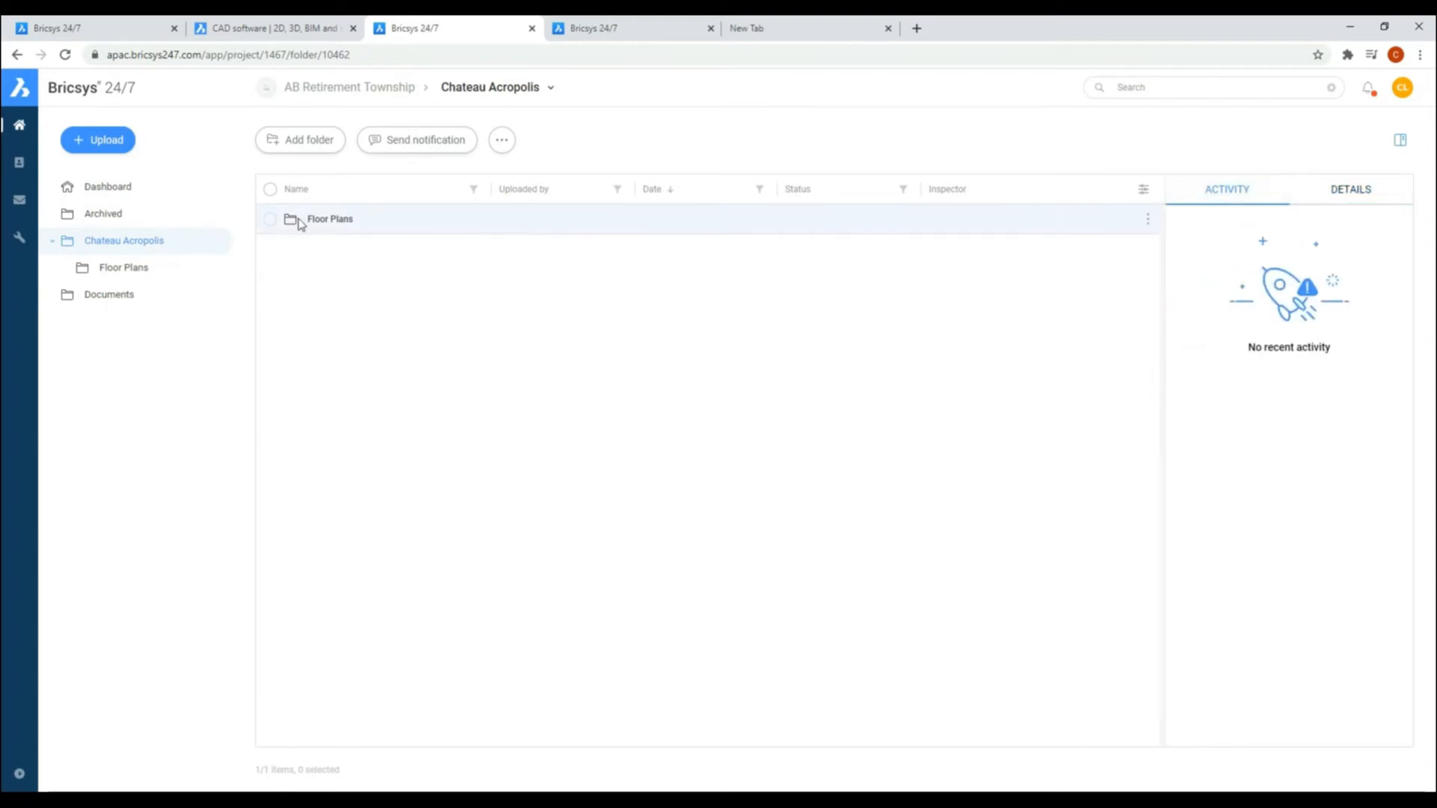
Step: Open Acropolis_L1 Ground floor plan.dwg from the Floor Plans folder in the drawing viewer
click(131, 268)
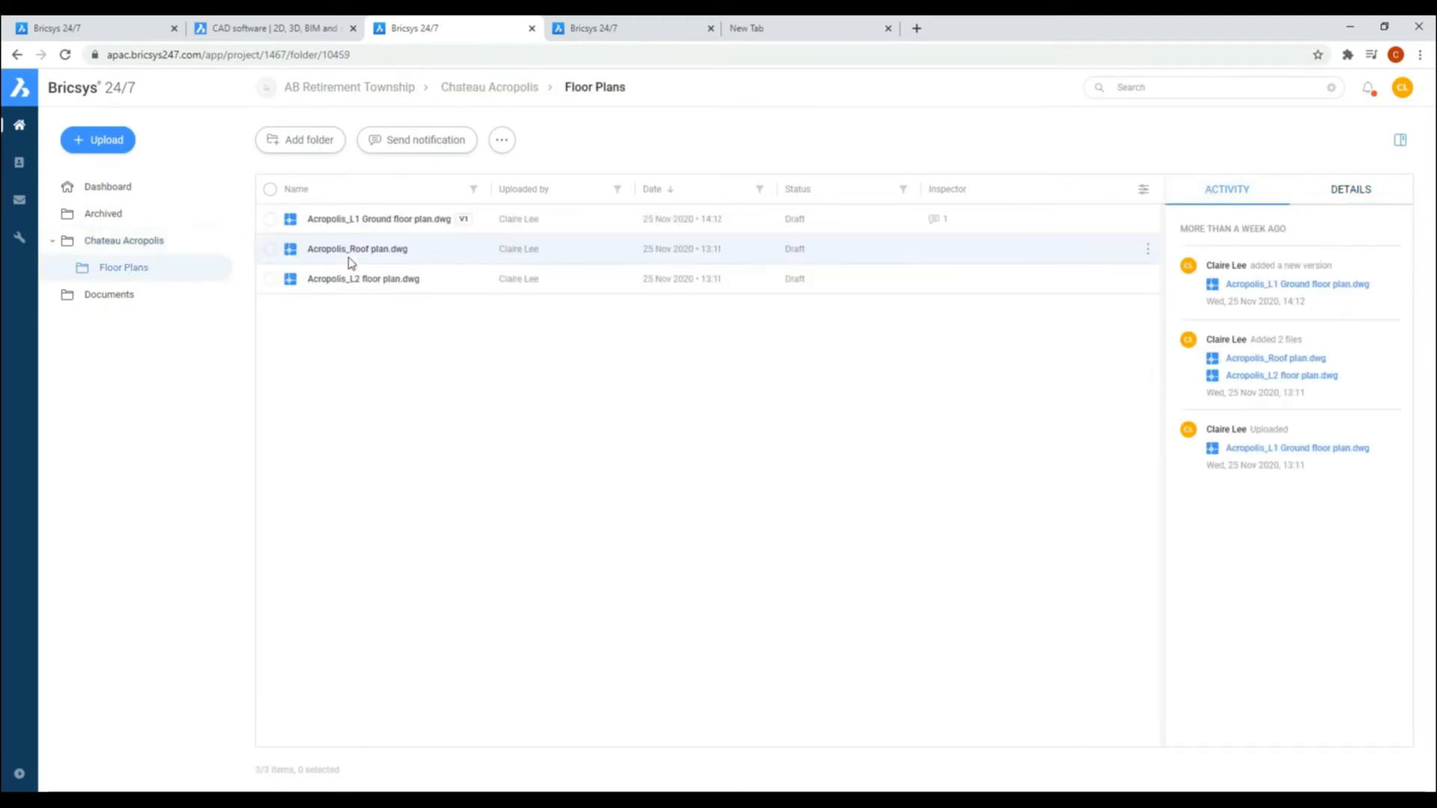
click(358, 218)
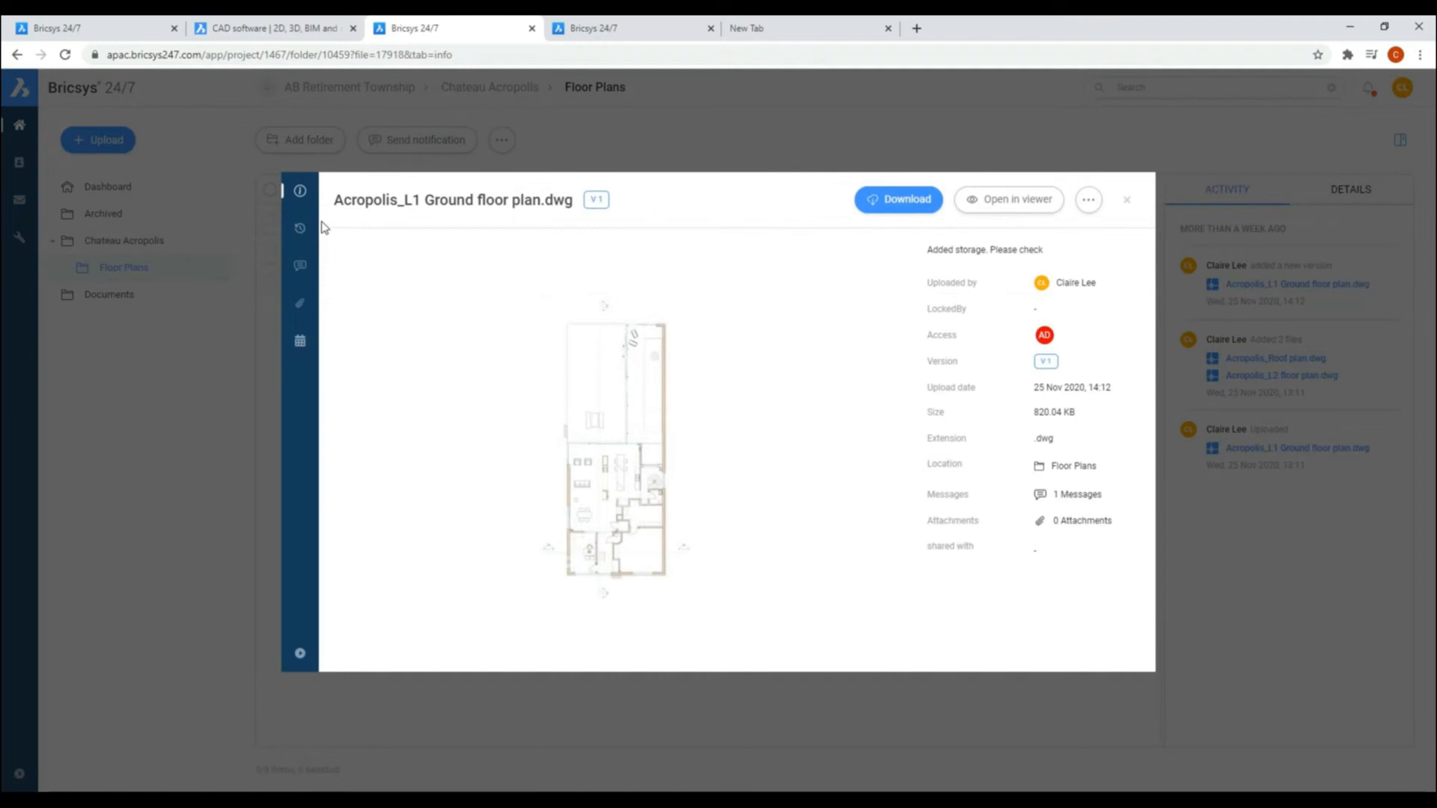
click(629, 453)
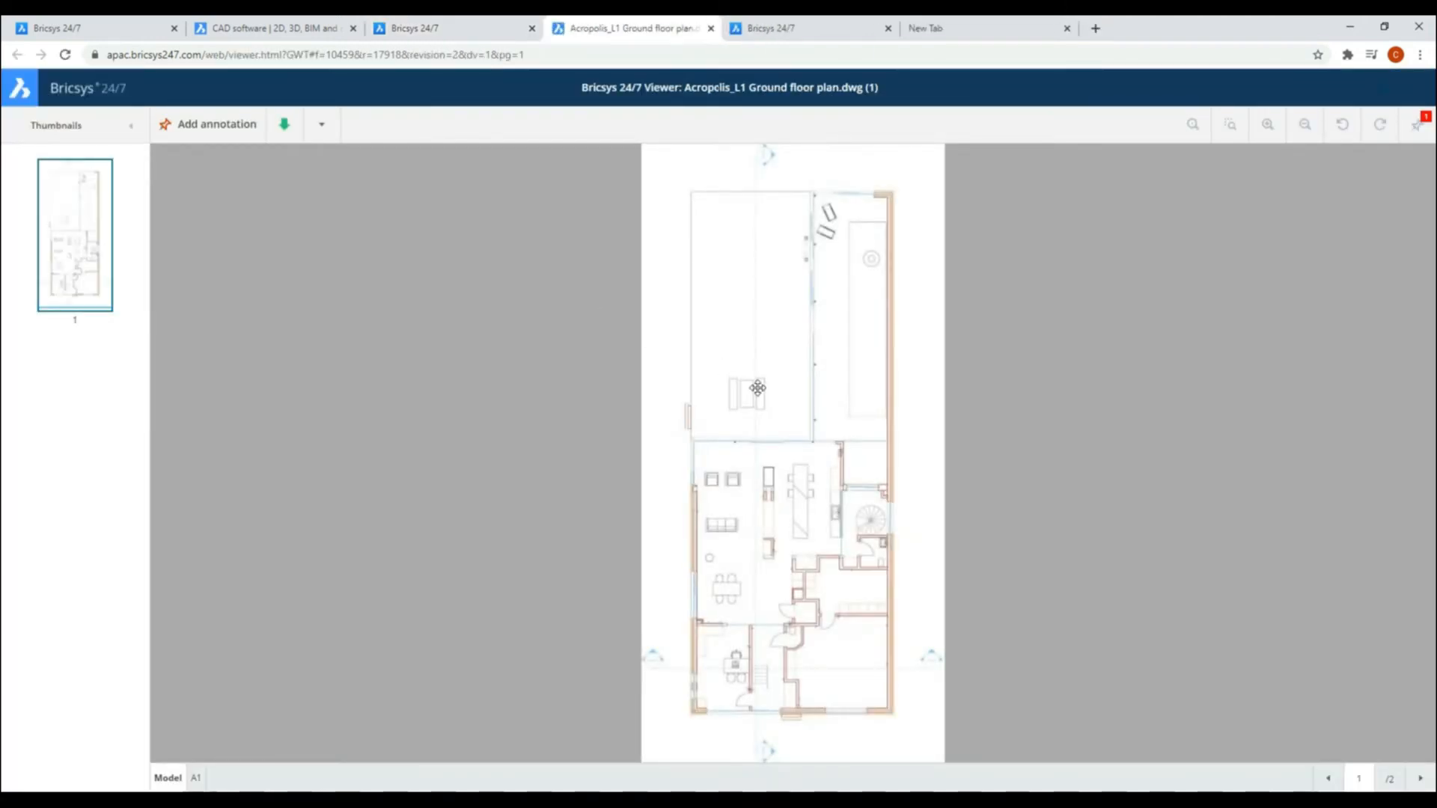
Step: Show the existing annotation on the ground floor plan, examine its marked area up close and close the annotation list
click(1417, 124)
click(1227, 227)
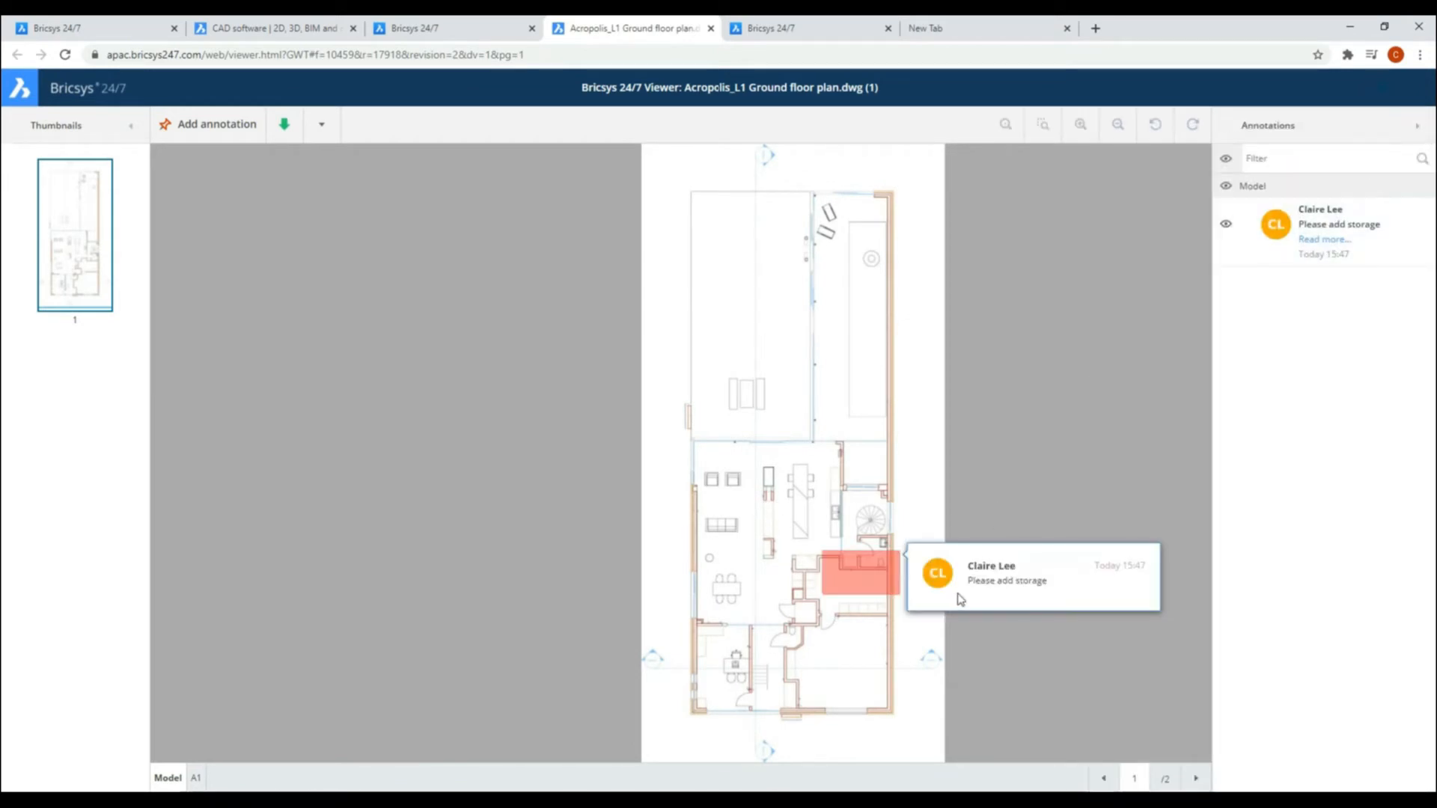
scroll(891, 590, up, 1)
scroll(855, 593, down, 2)
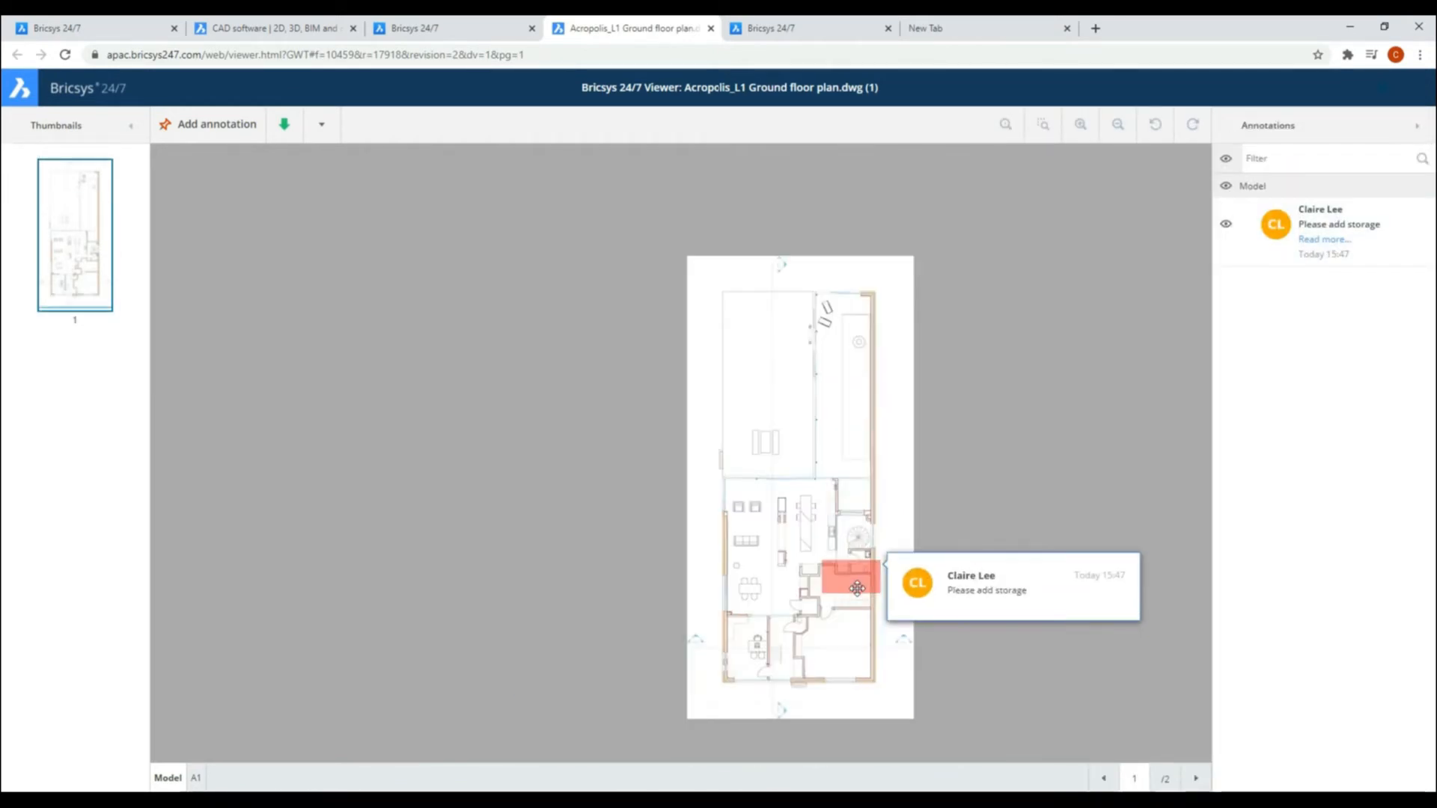
scroll(872, 540, up, 2)
drag(952, 368, 779, 246)
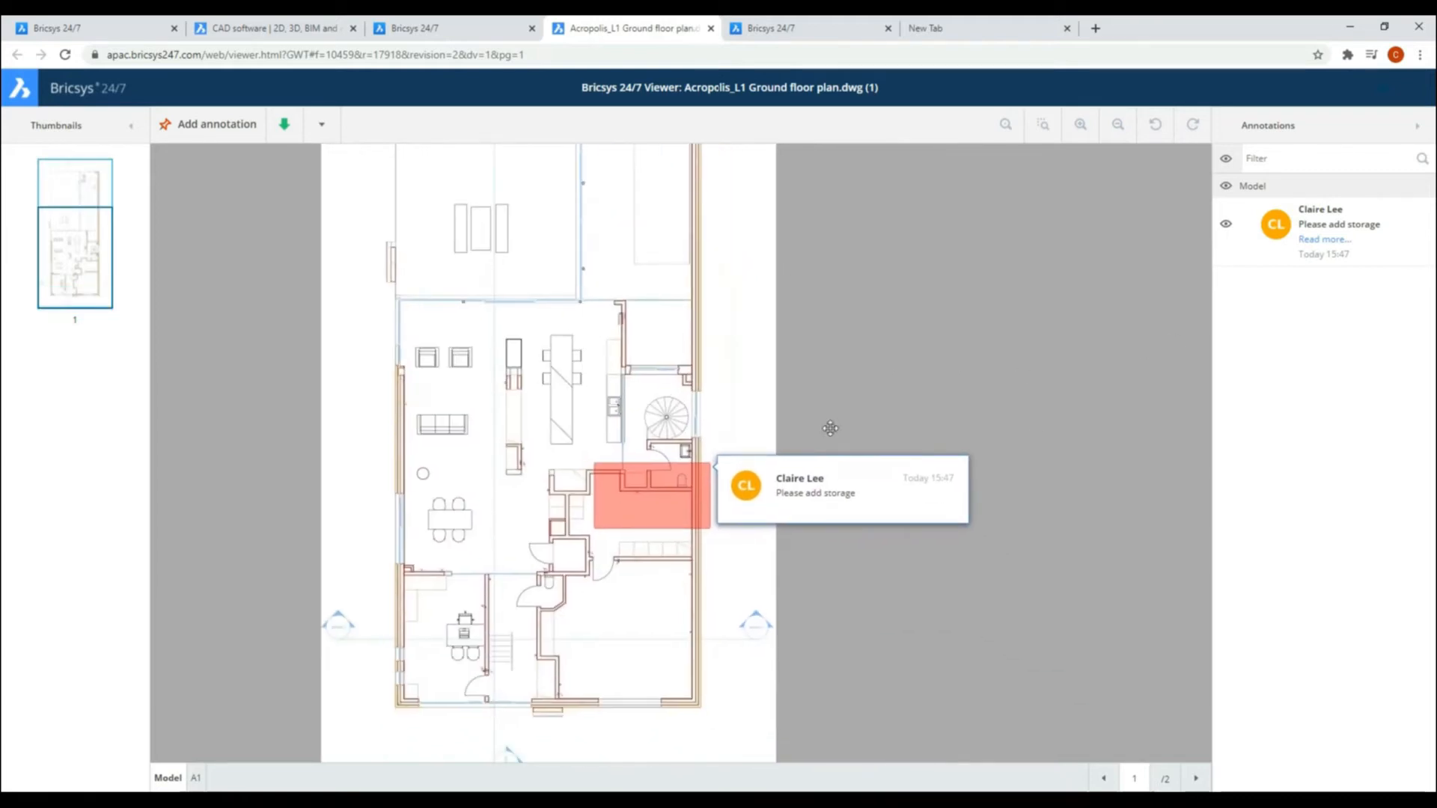
click(1415, 127)
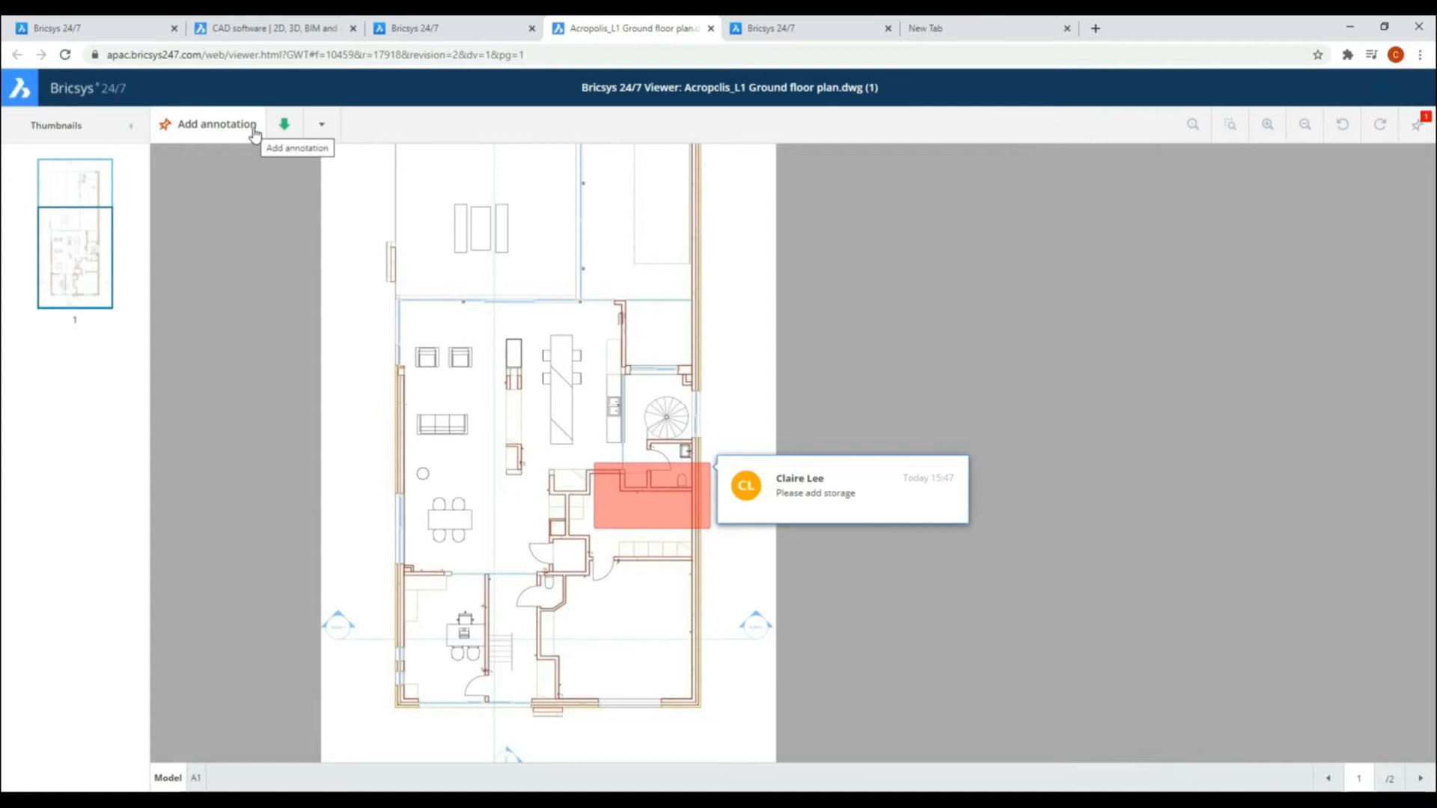
Step: Print the ground floor plan to PDF with its document details and annotations included
click(322, 125)
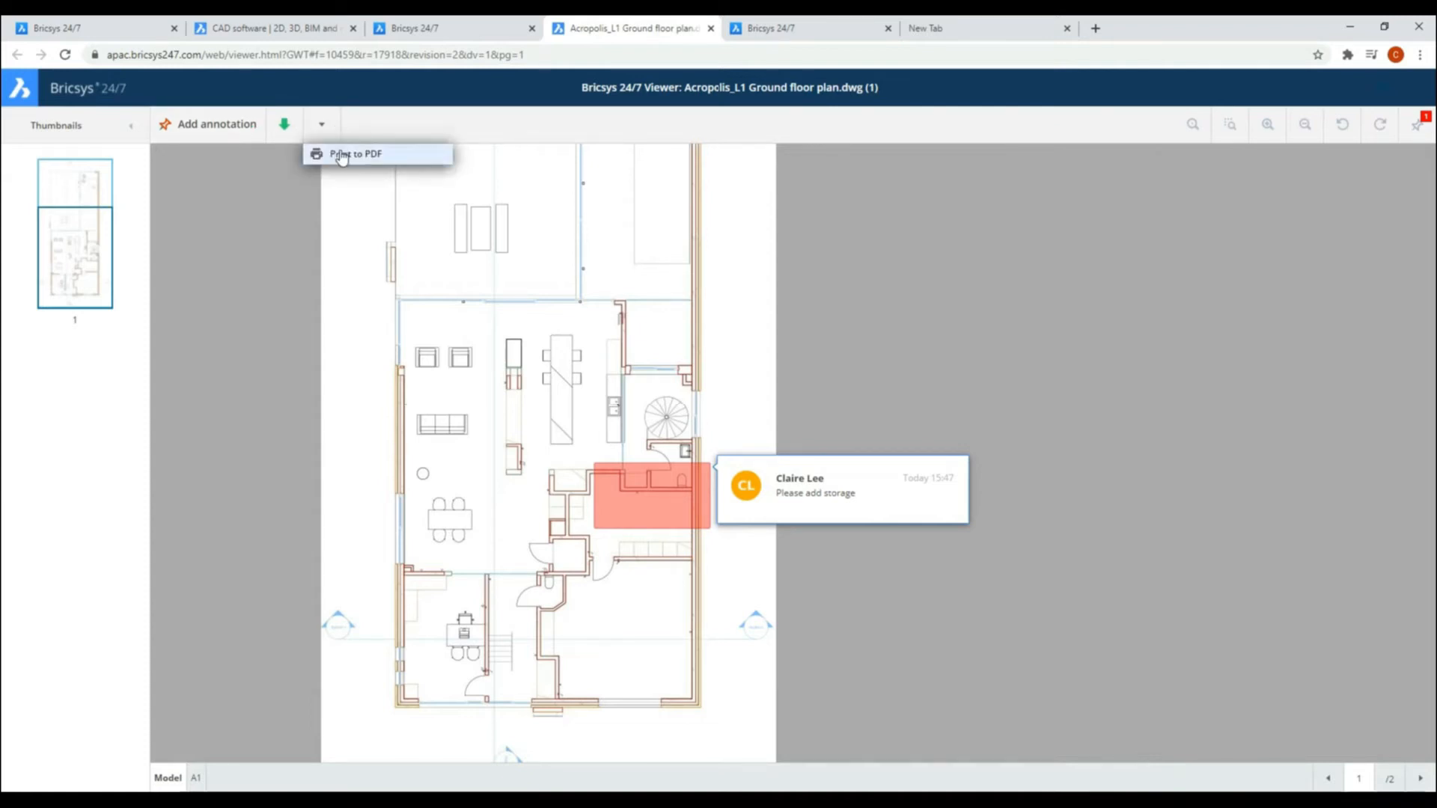
click(370, 153)
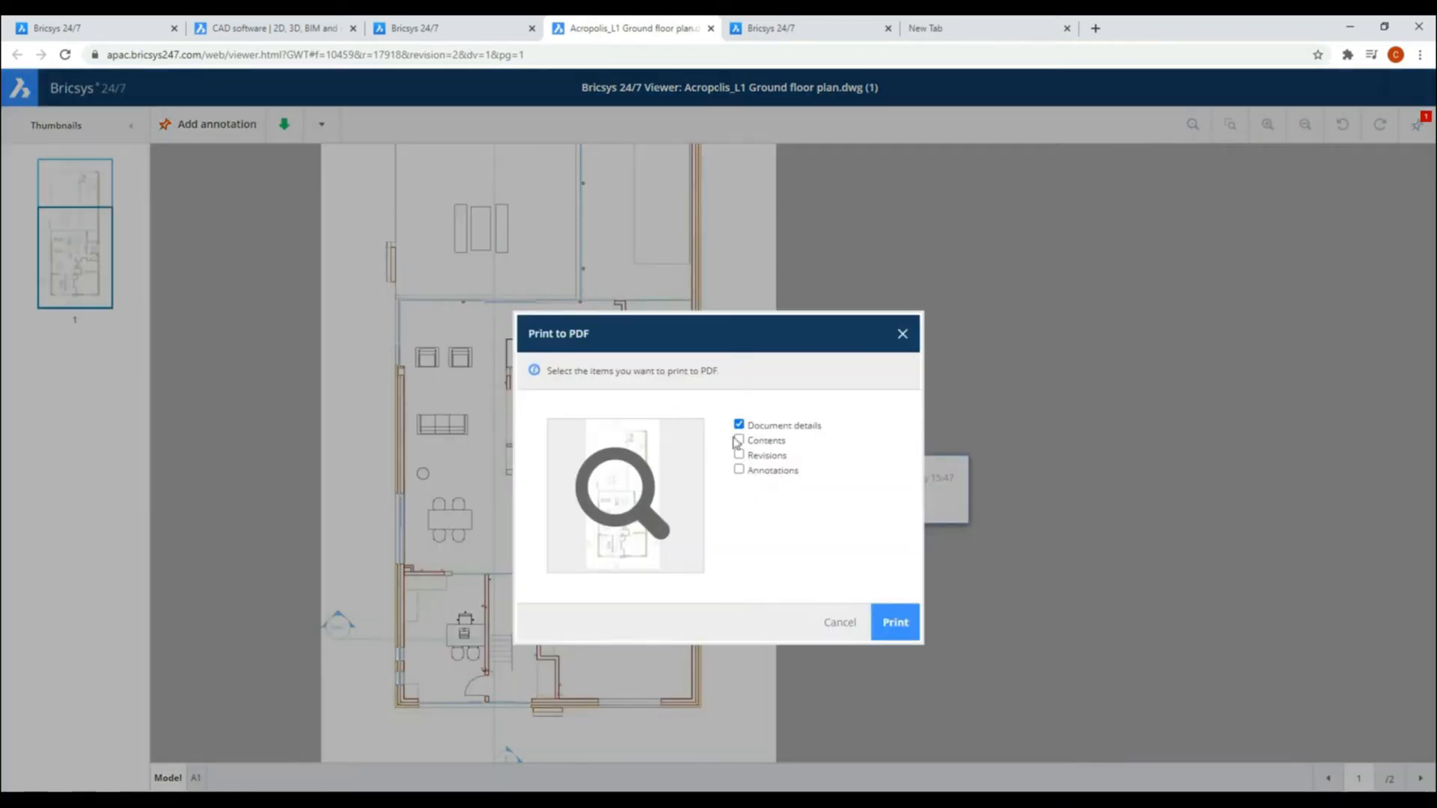
click(739, 470)
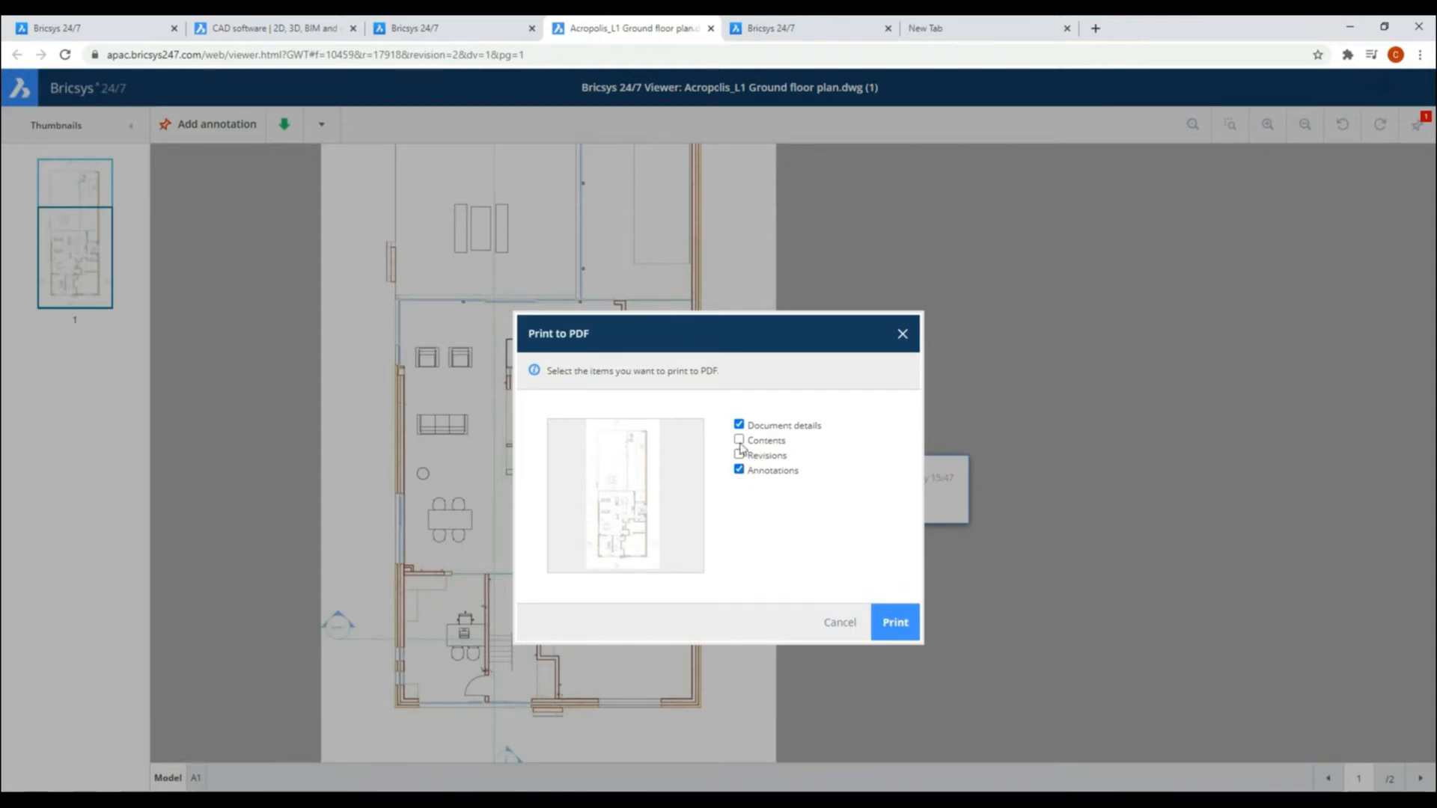
click(895, 627)
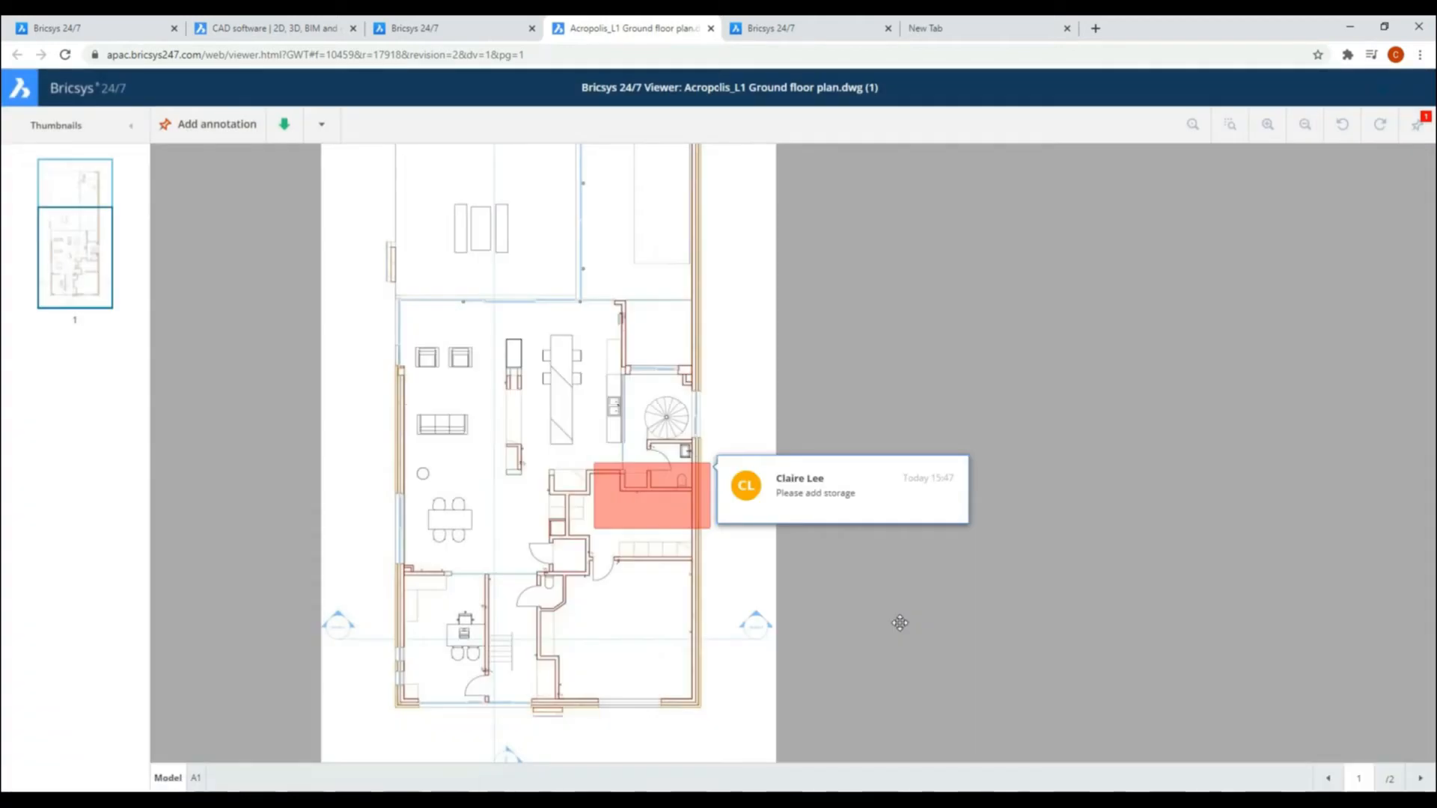
Step: Open the printed PDF, look at its annotated plan page and return to the drawing viewer
click(112, 775)
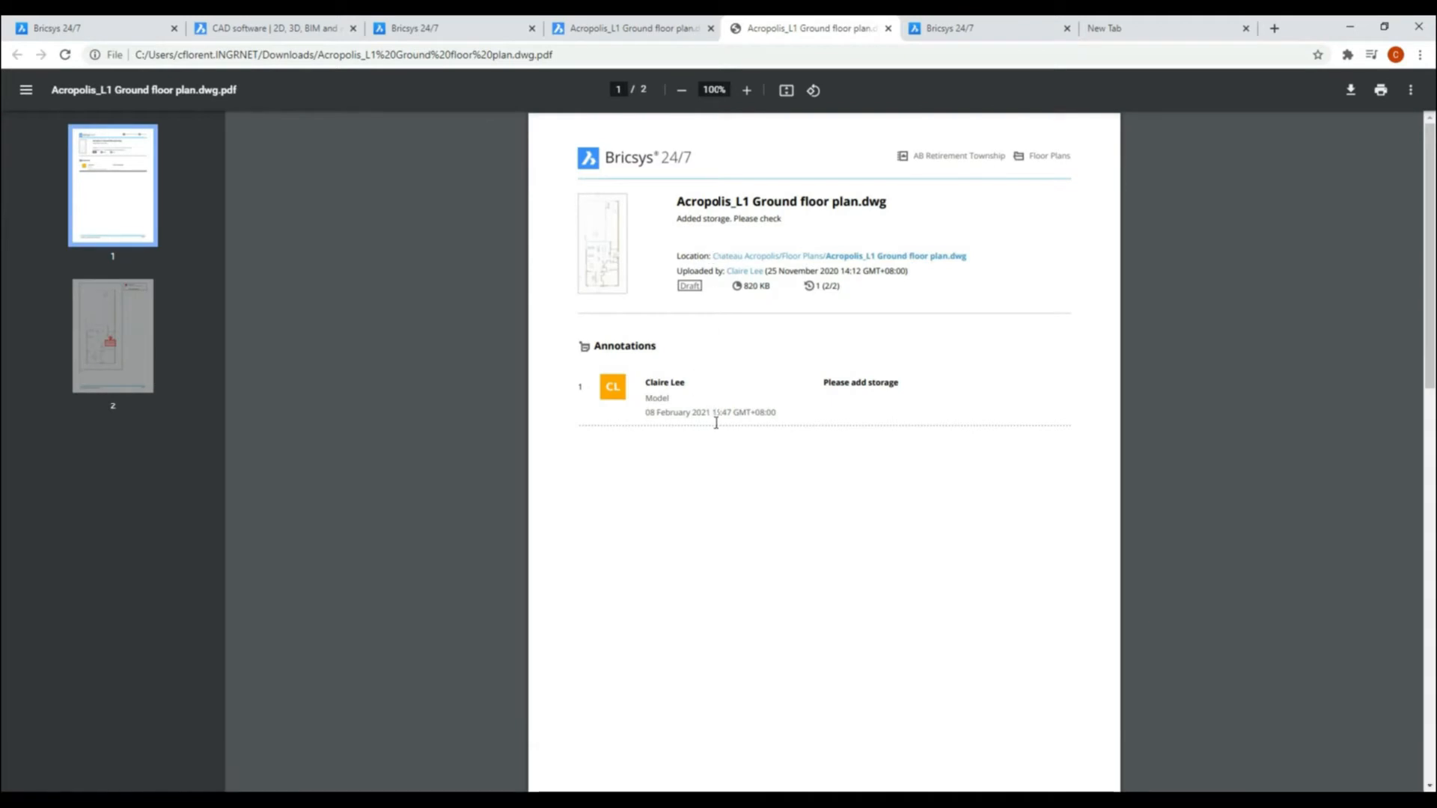
click(135, 318)
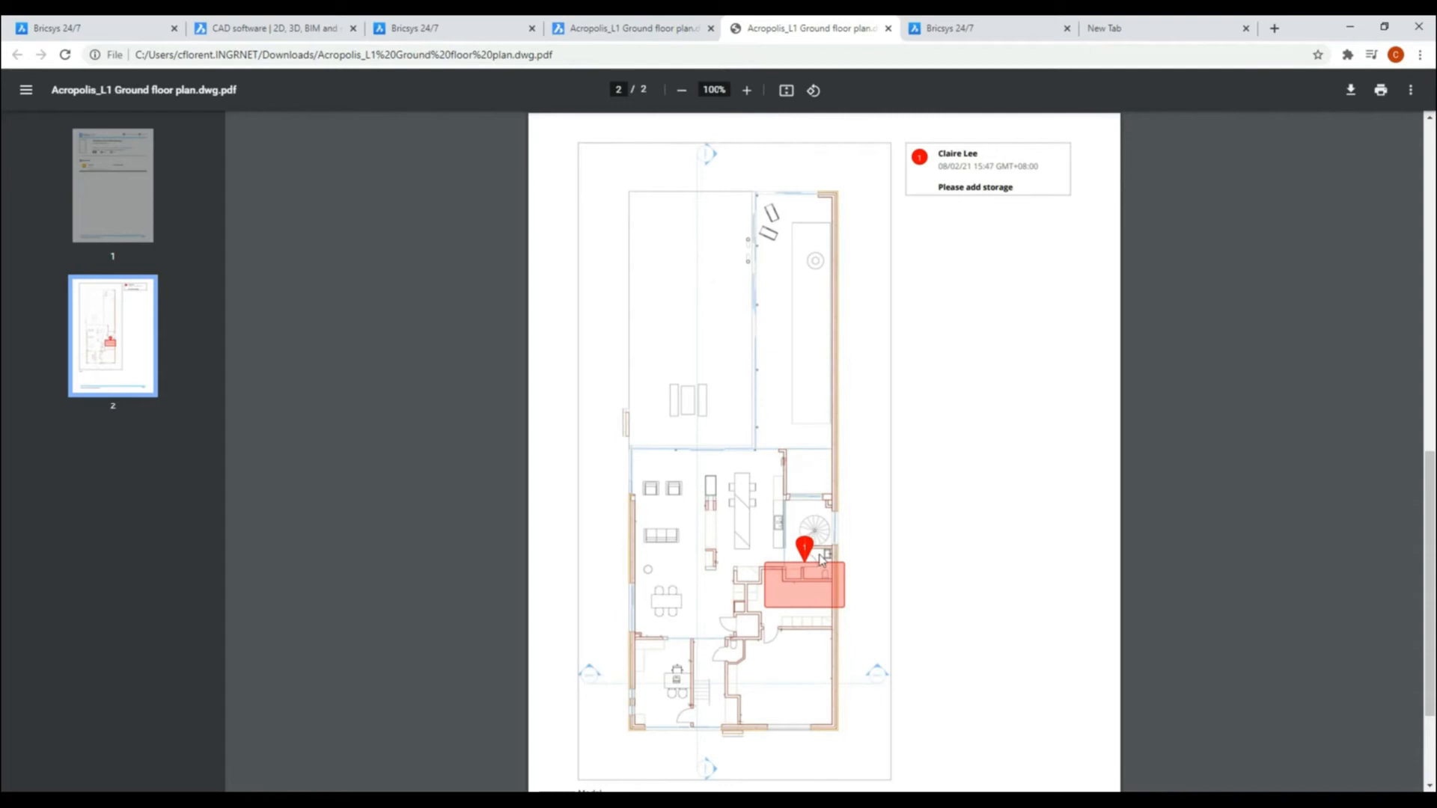
click(632, 29)
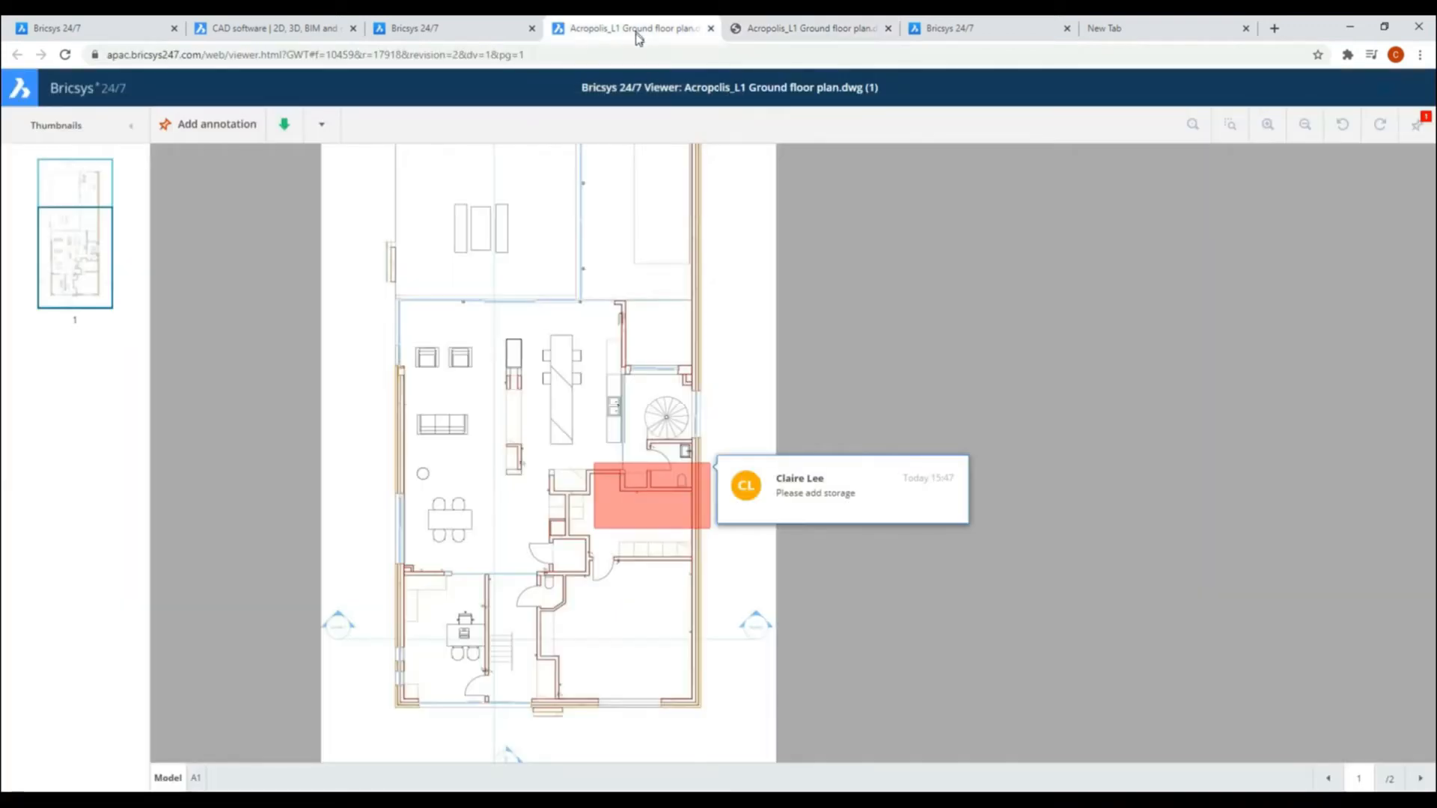
Step: Draw an arrow annotation between the kitchen island and the area outside the plan, with the subject "Please send in elevation studies for this item"
click(217, 129)
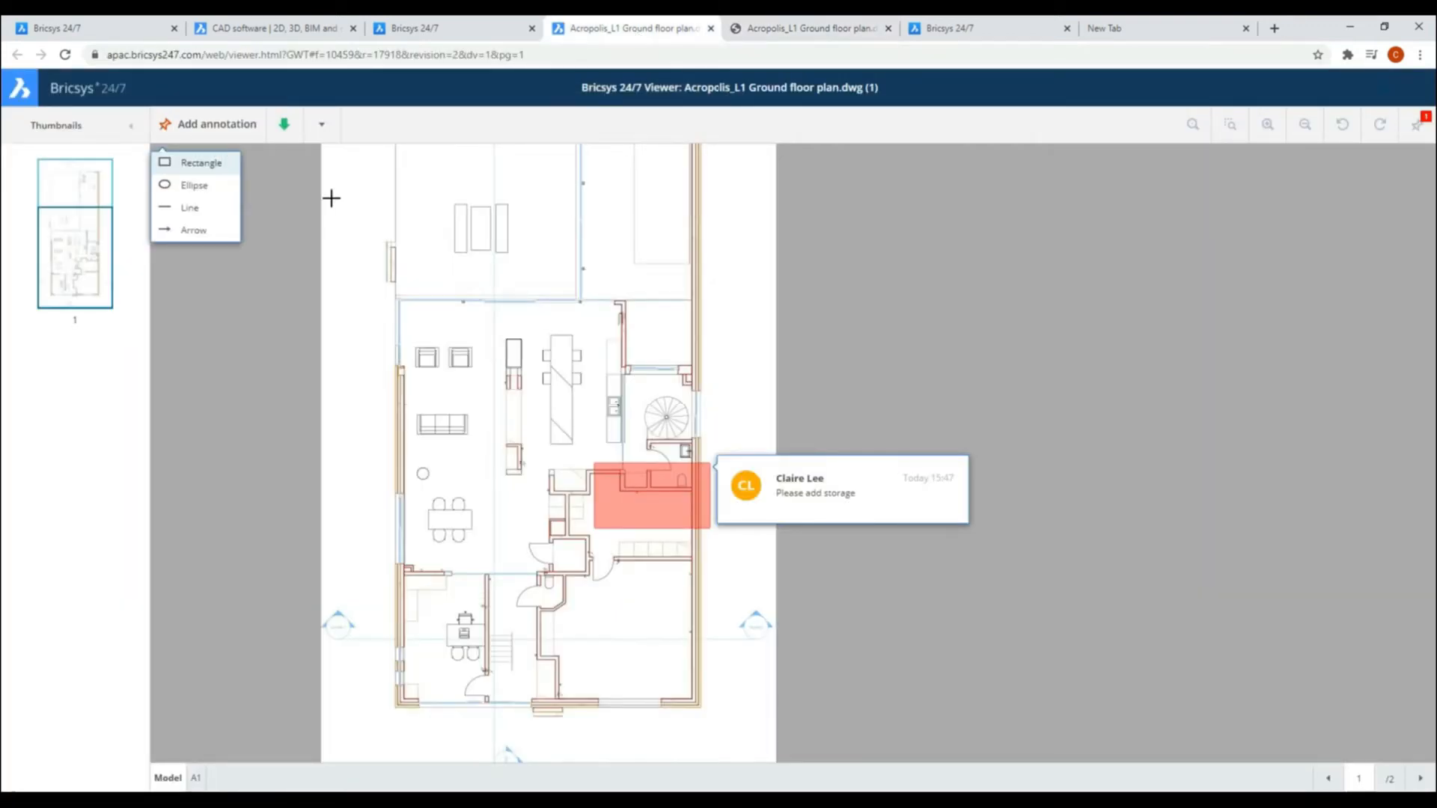
click(193, 231)
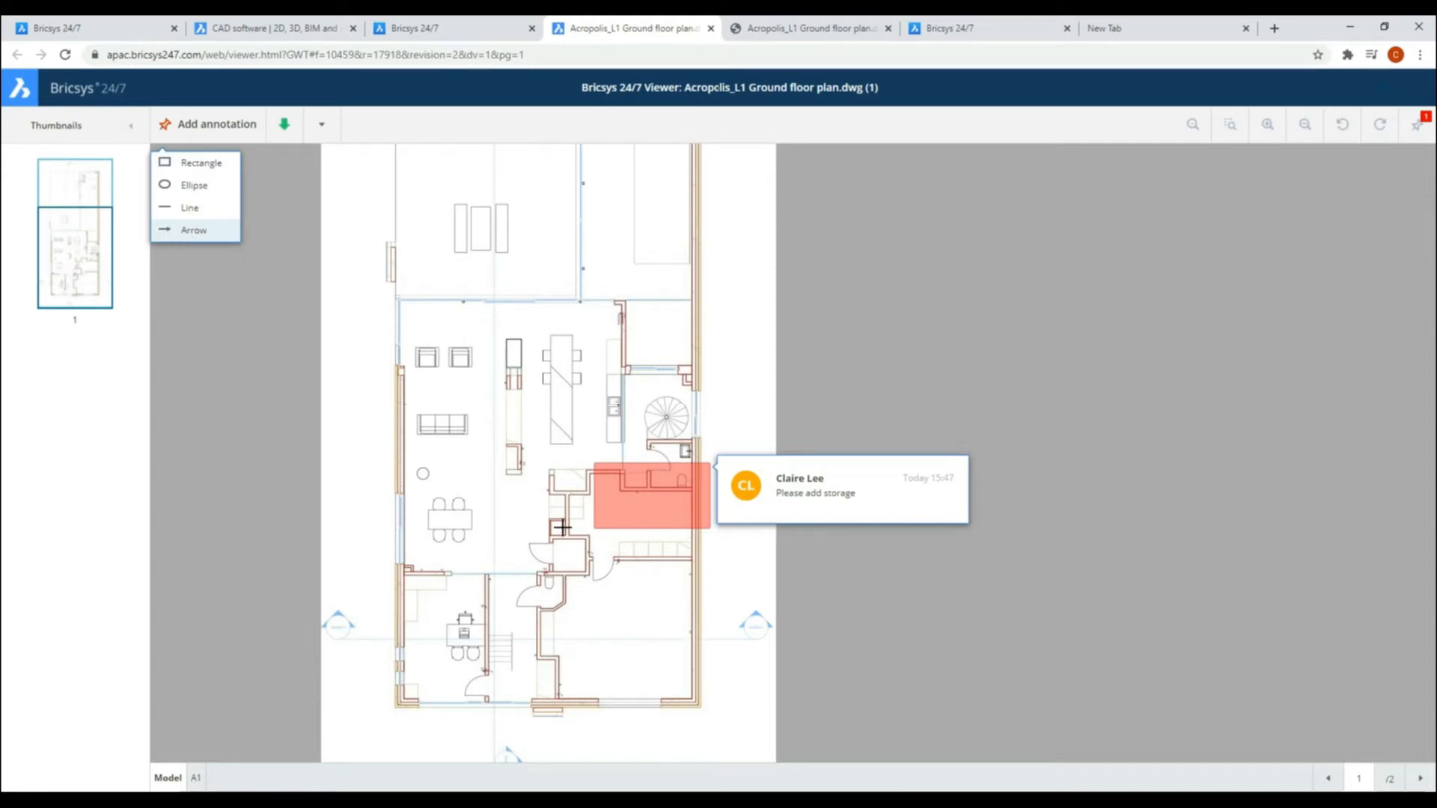
mouse_move(576, 386)
mouse_down()
mouse_move(712, 420)
mouse_move(724, 410)
mouse_up()
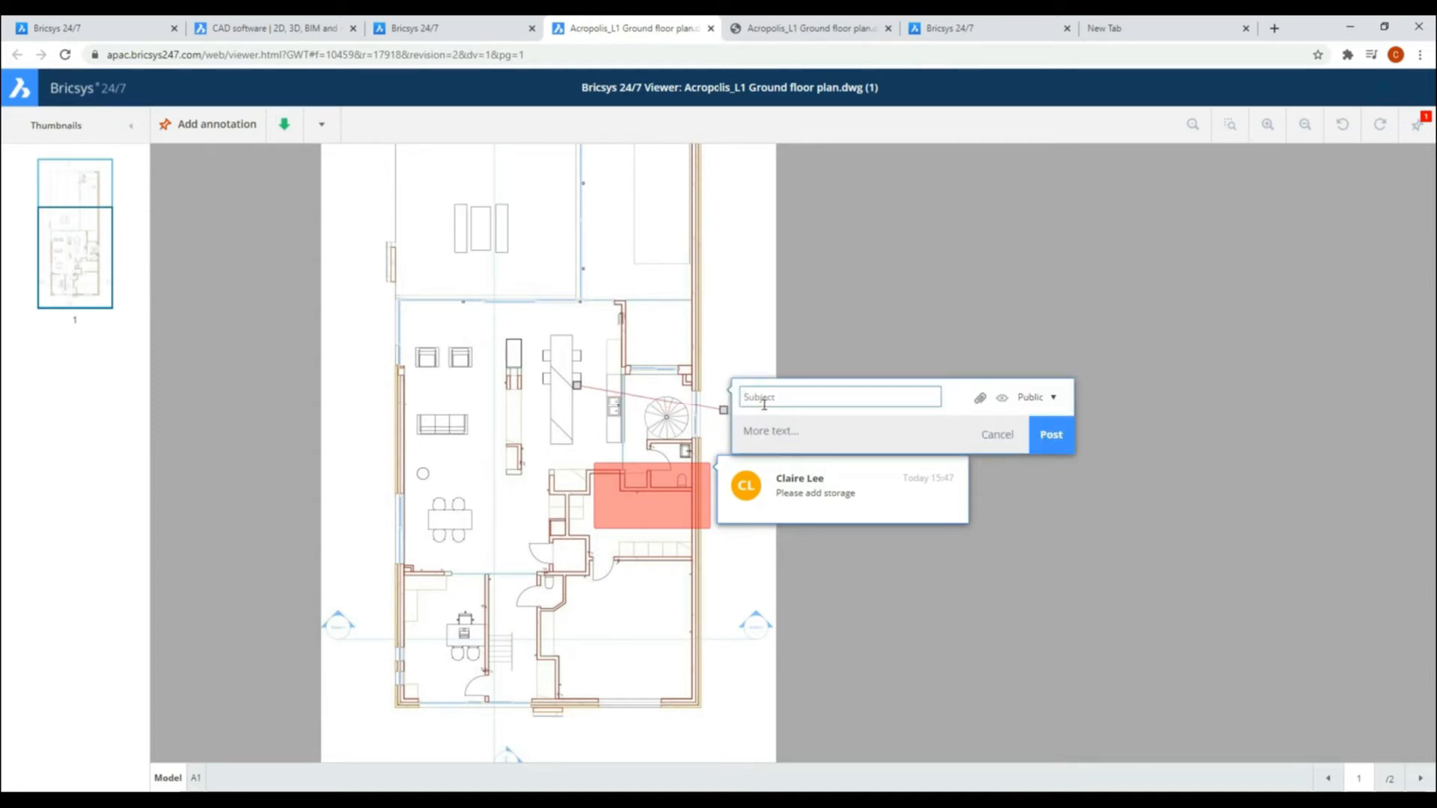
text(Please send in elevation studies for this)
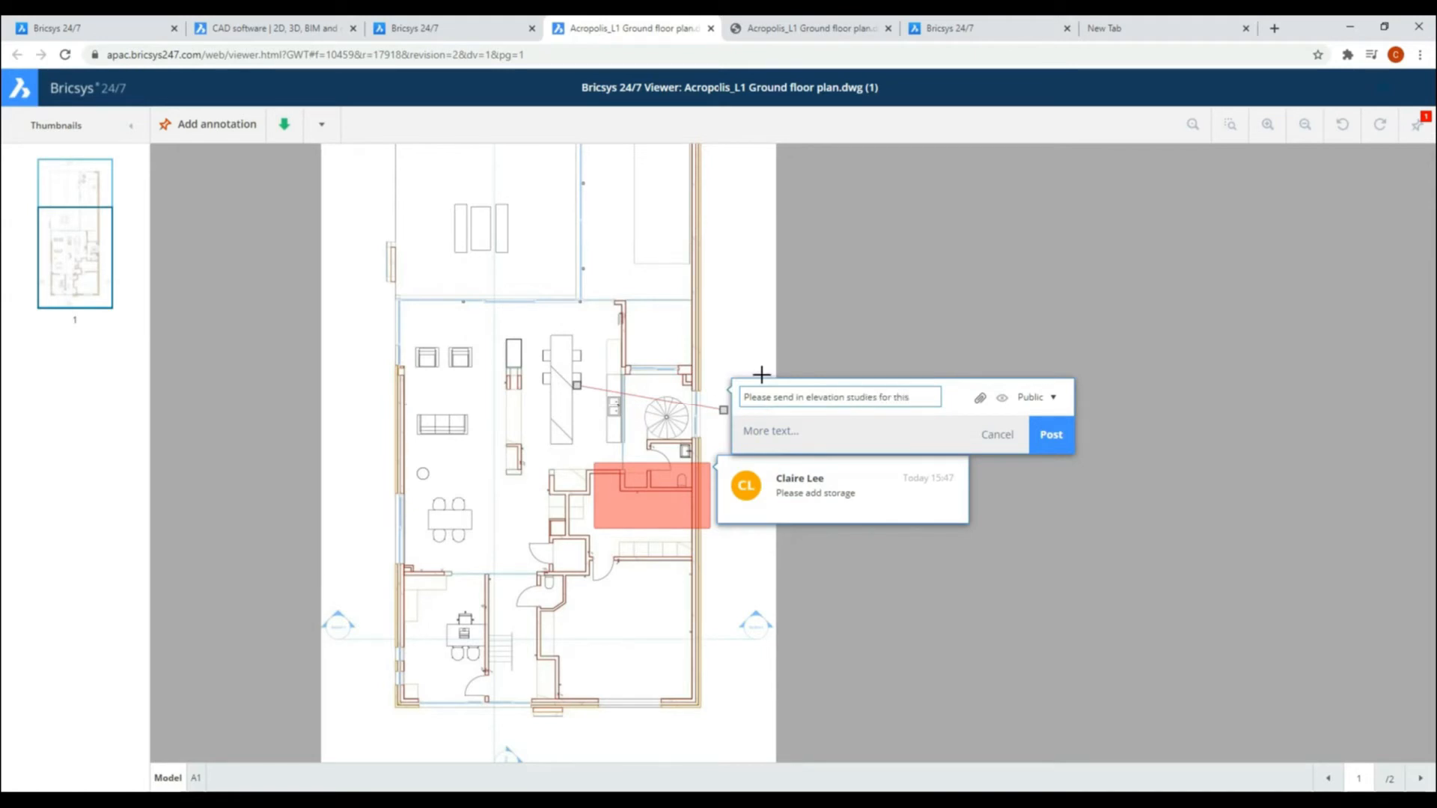
text(item)
Step: Make the new arrow annotation private and choose the contact who should receive it
click(1054, 400)
click(1033, 425)
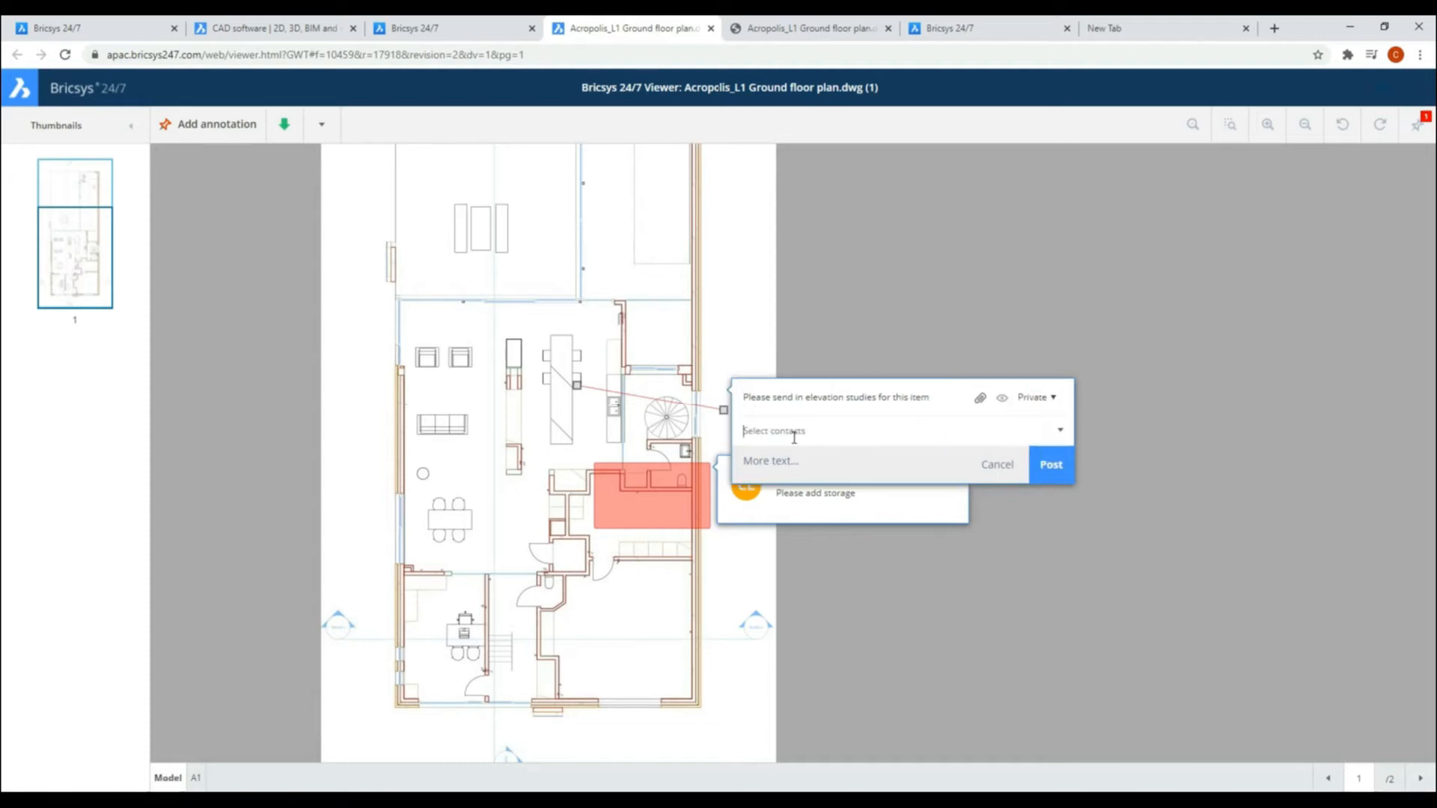
text(arvind)
click(809, 477)
Step: Add the body text "Client needs 2-3 options", post the annotation and dismiss the offer to send a notification
click(782, 479)
click(780, 498)
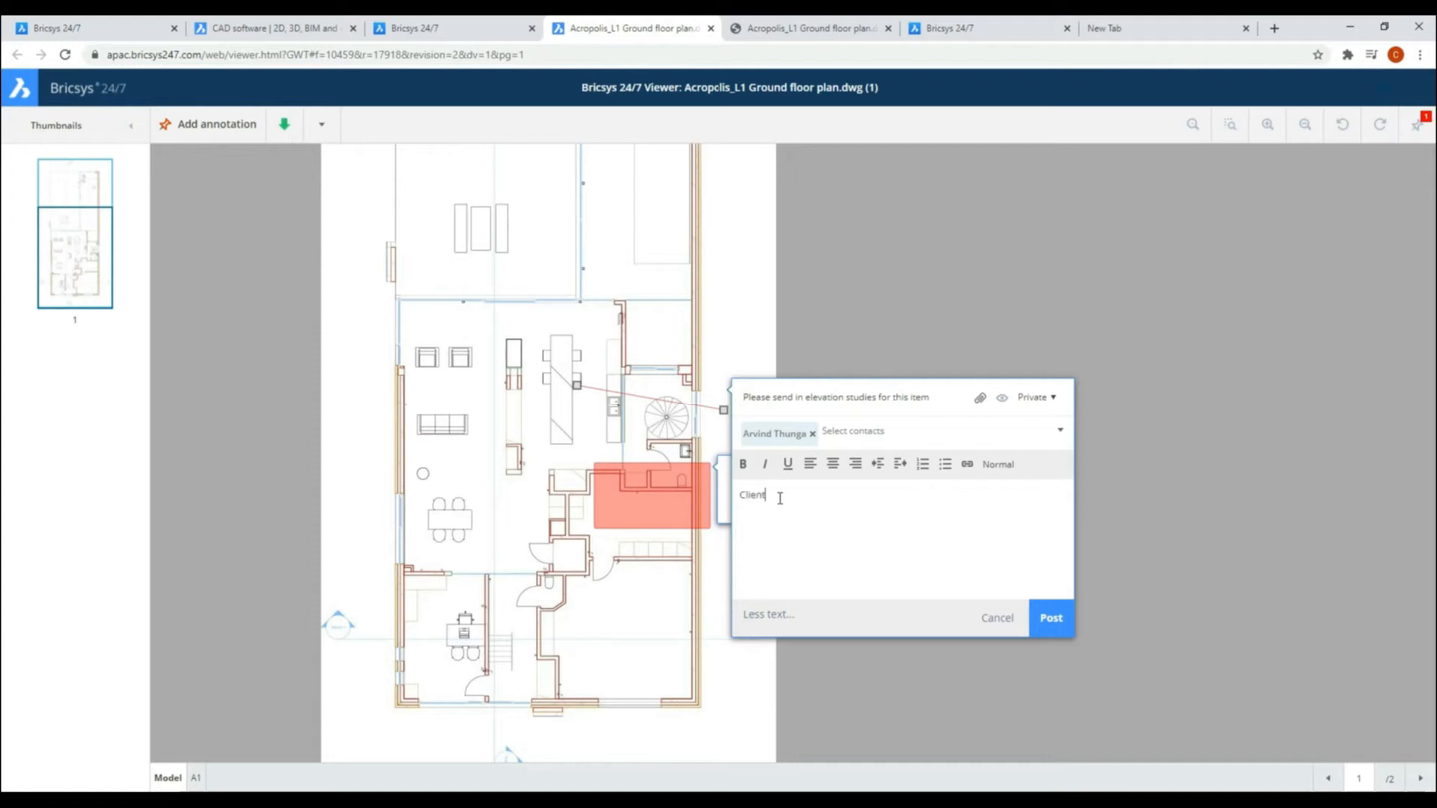
text(Client needs 2-3 options)
click(1051, 620)
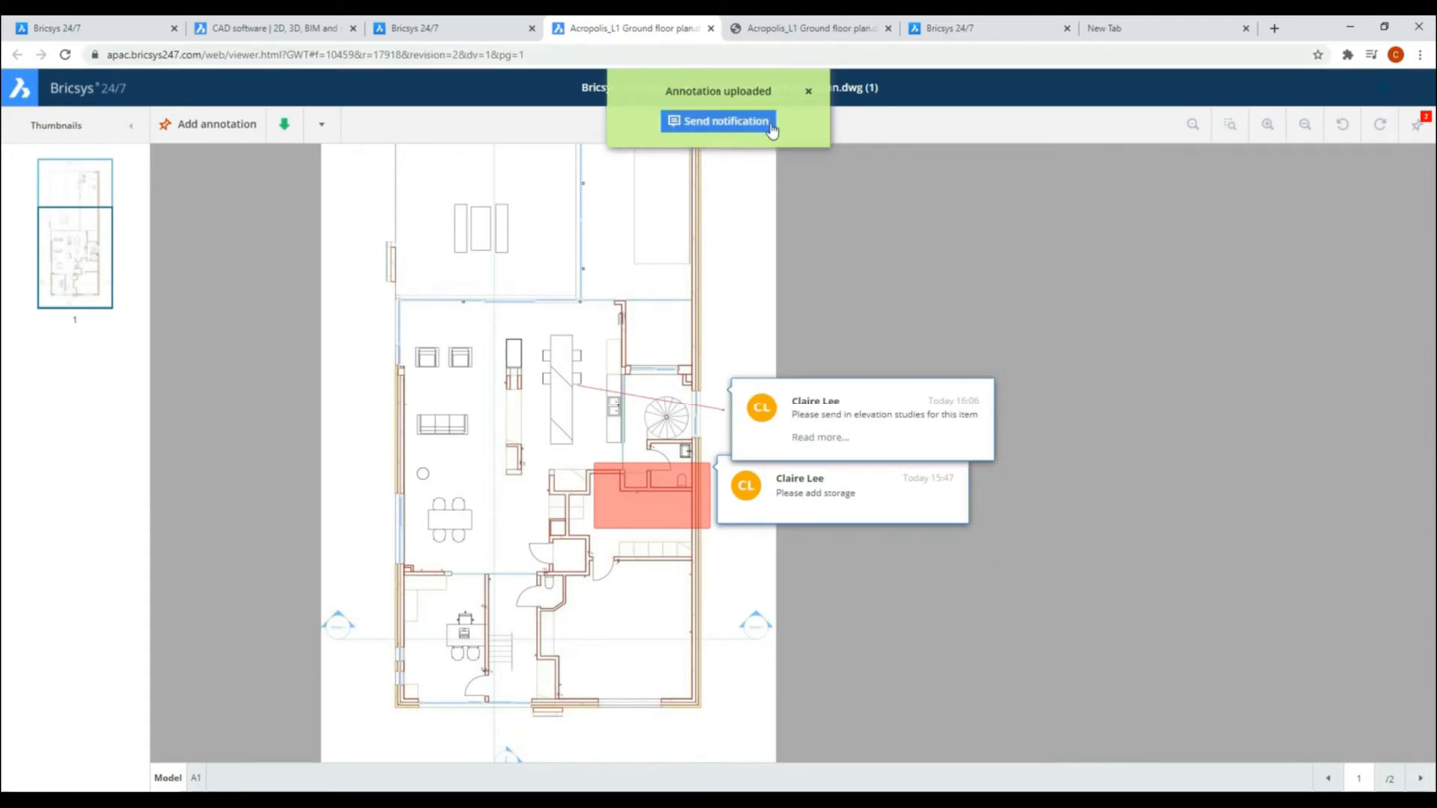
click(809, 91)
Step: Open the annotation list, check the elevation studies annotation on its own and hide both annotations on the plan
scroll(824, 329, down, 3)
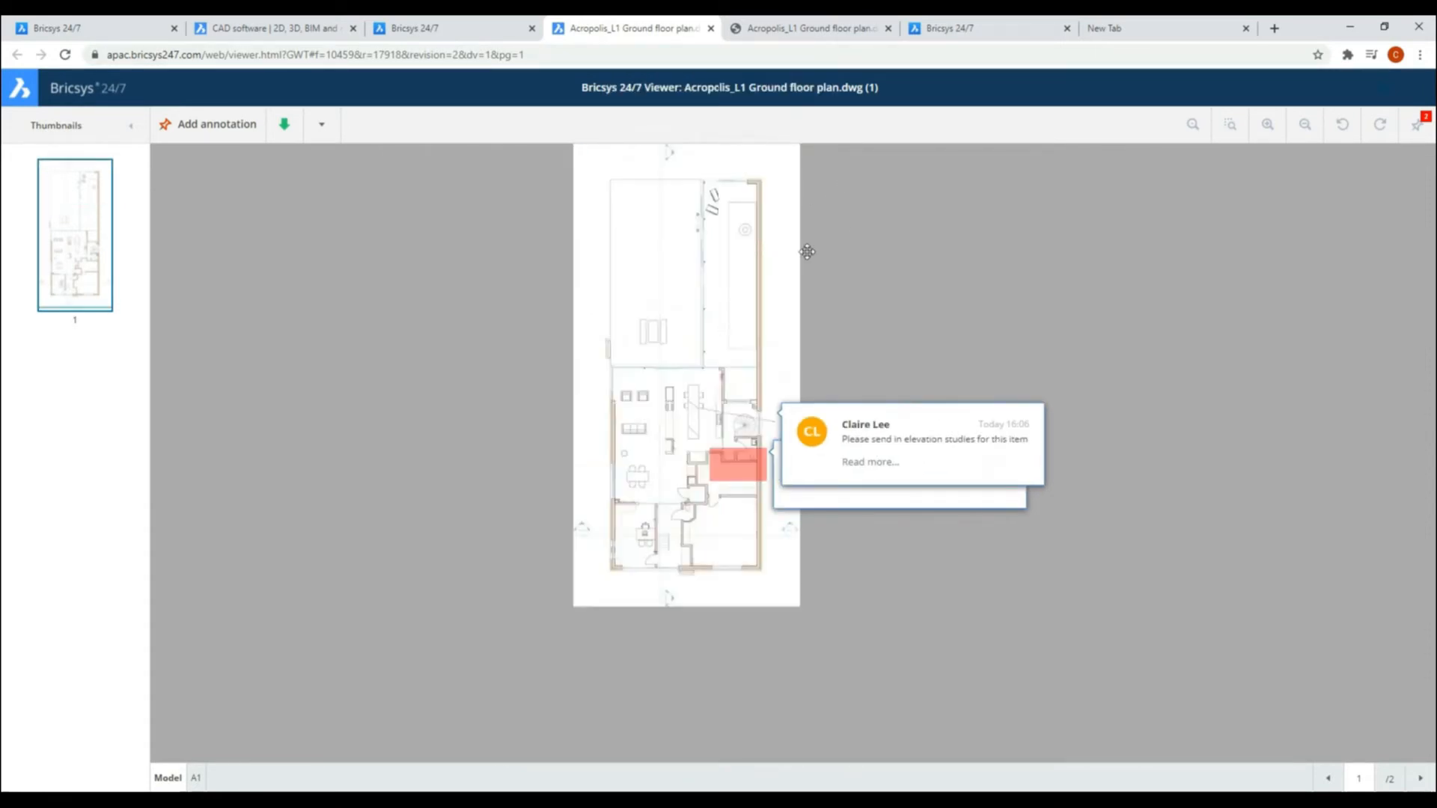
drag(821, 232, 818, 305)
click(1416, 125)
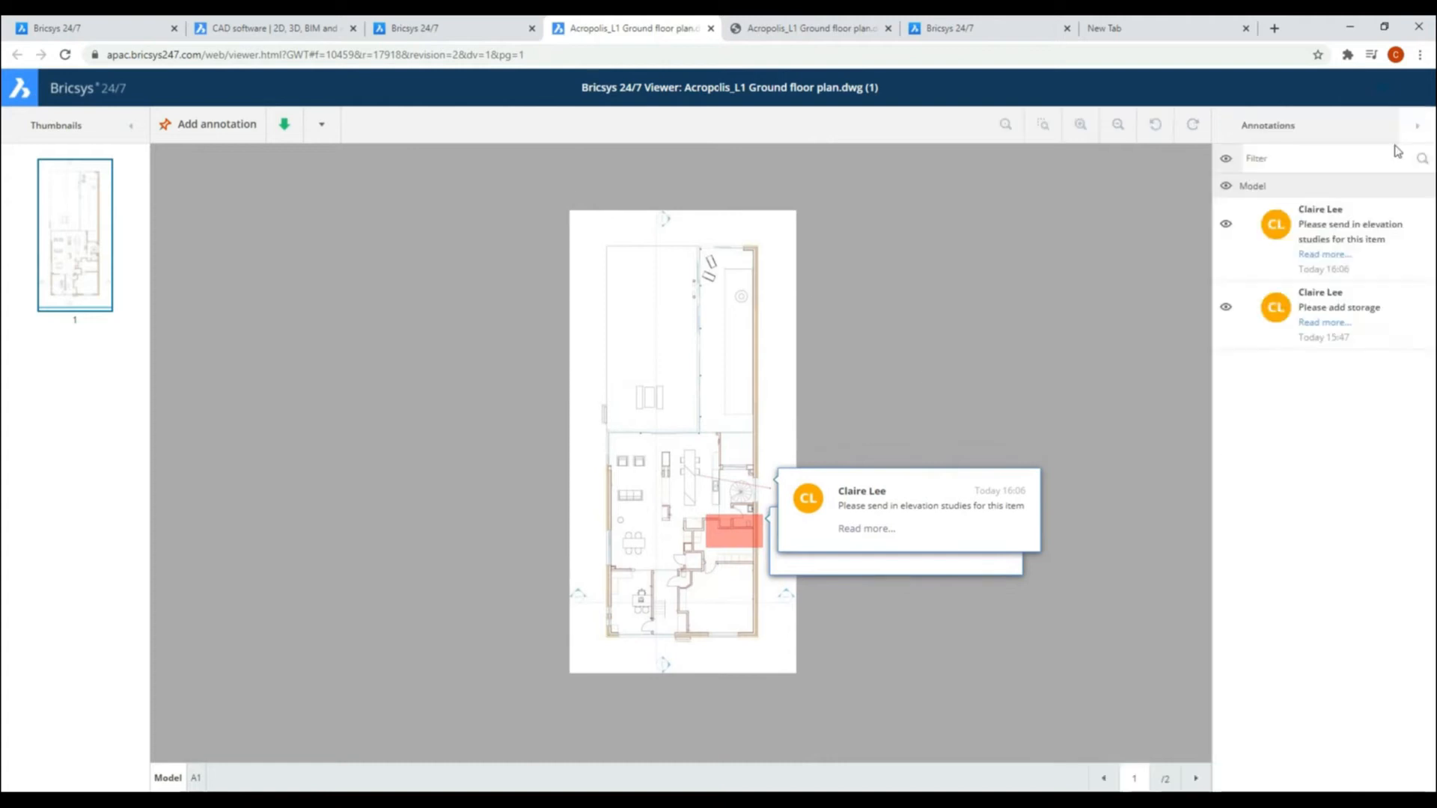
click(1226, 223)
click(1226, 307)
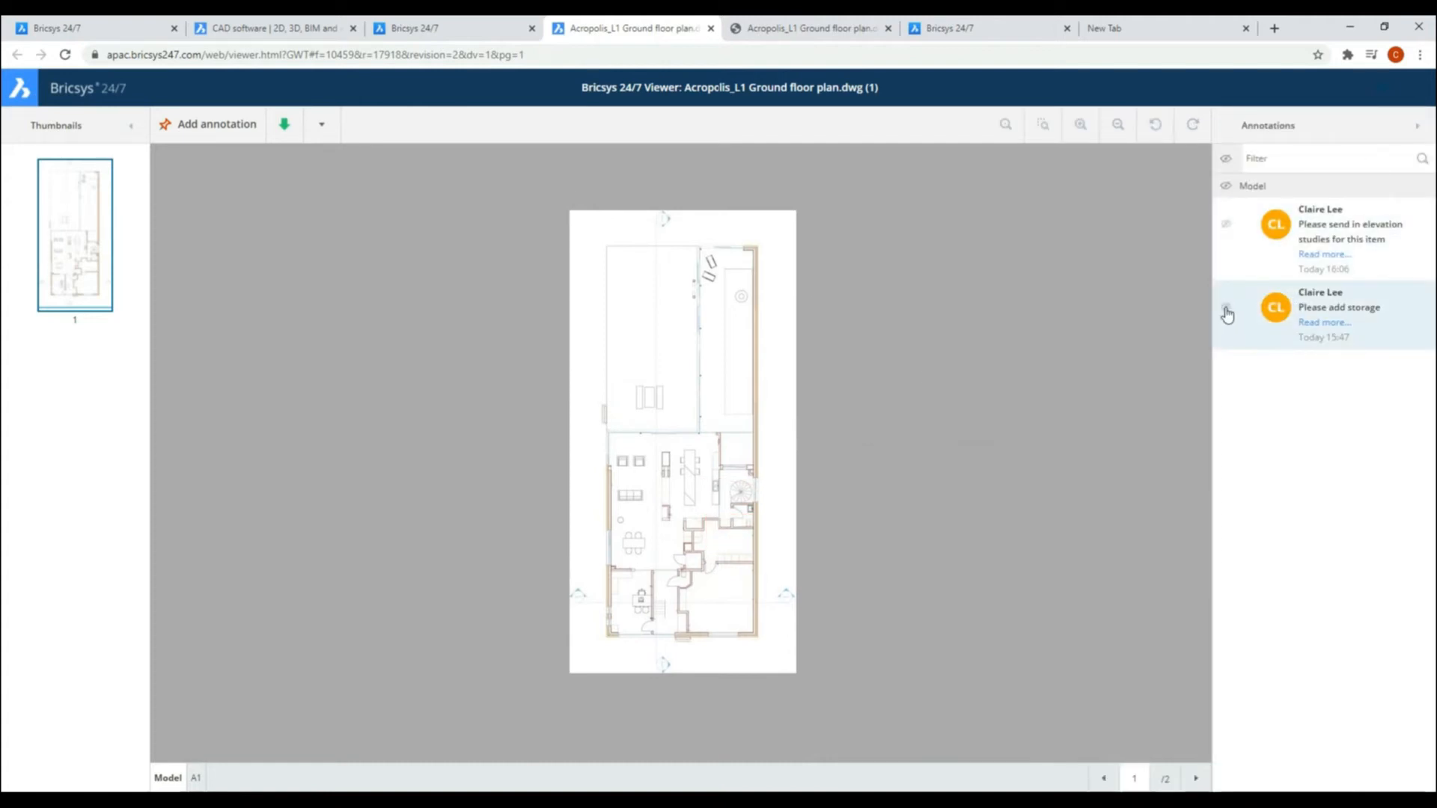
click(1226, 224)
scroll(747, 493, up, 3)
scroll(786, 496, down, 3)
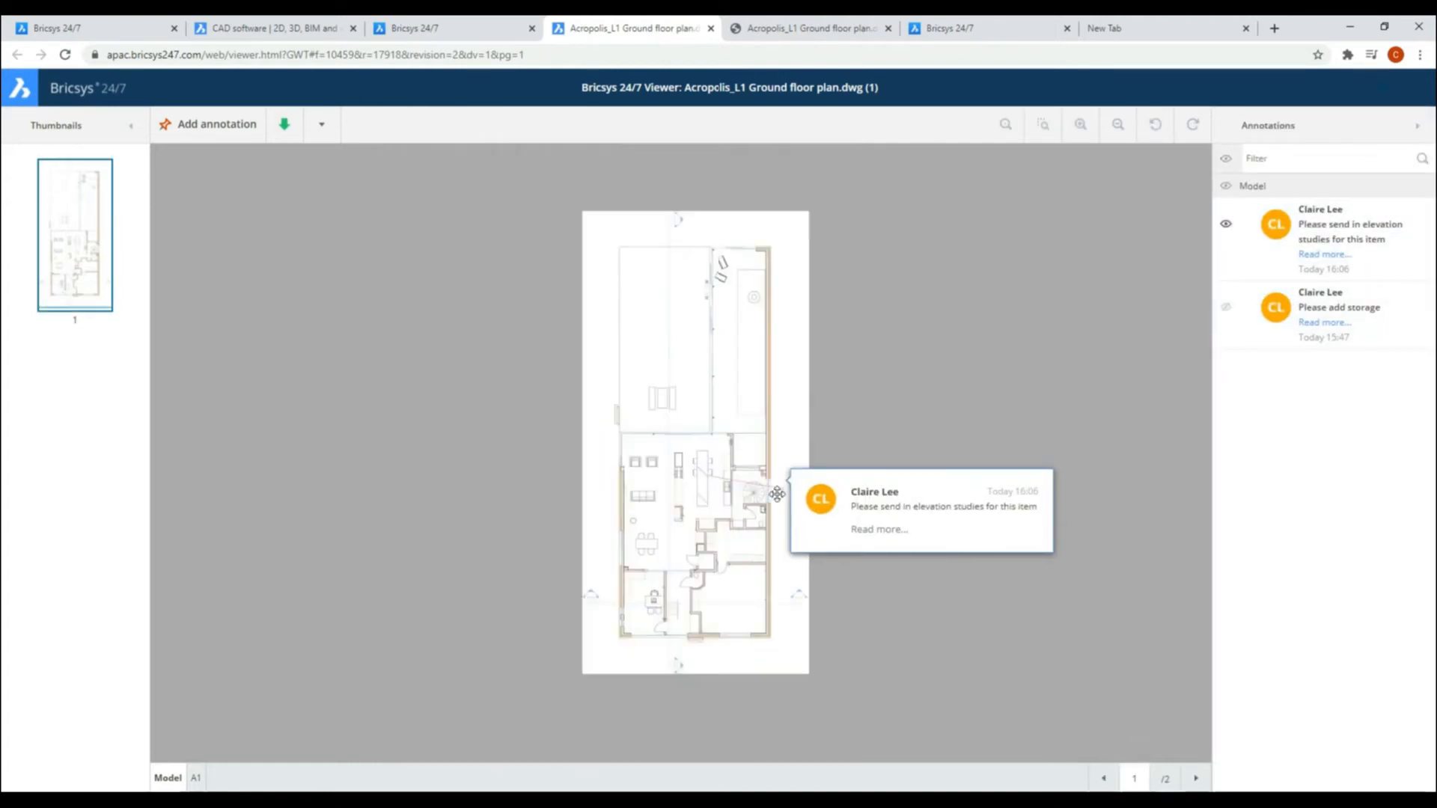
click(1226, 224)
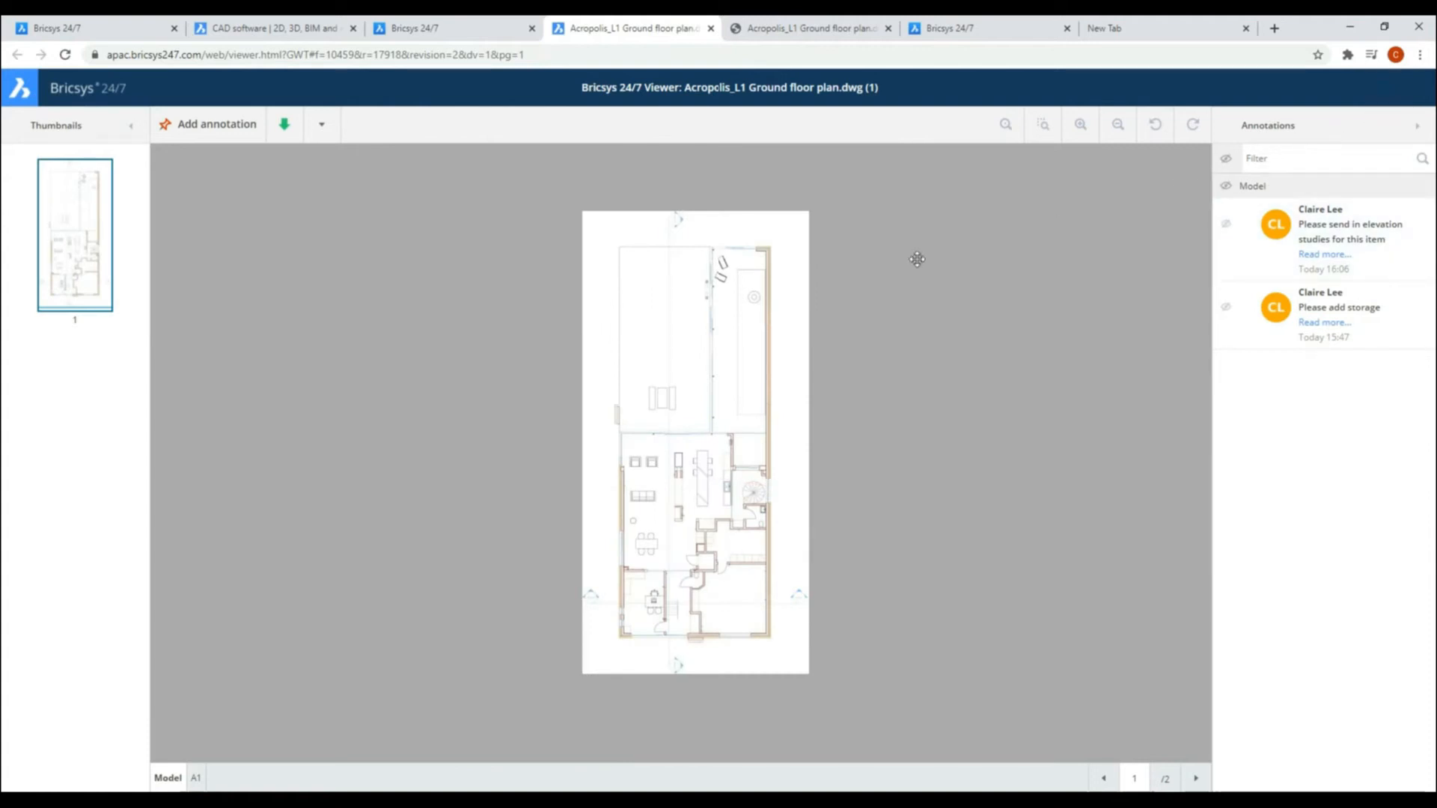
Step: Return to the ground floor plan's file details and view its version history and the actions available for version 0
click(486, 32)
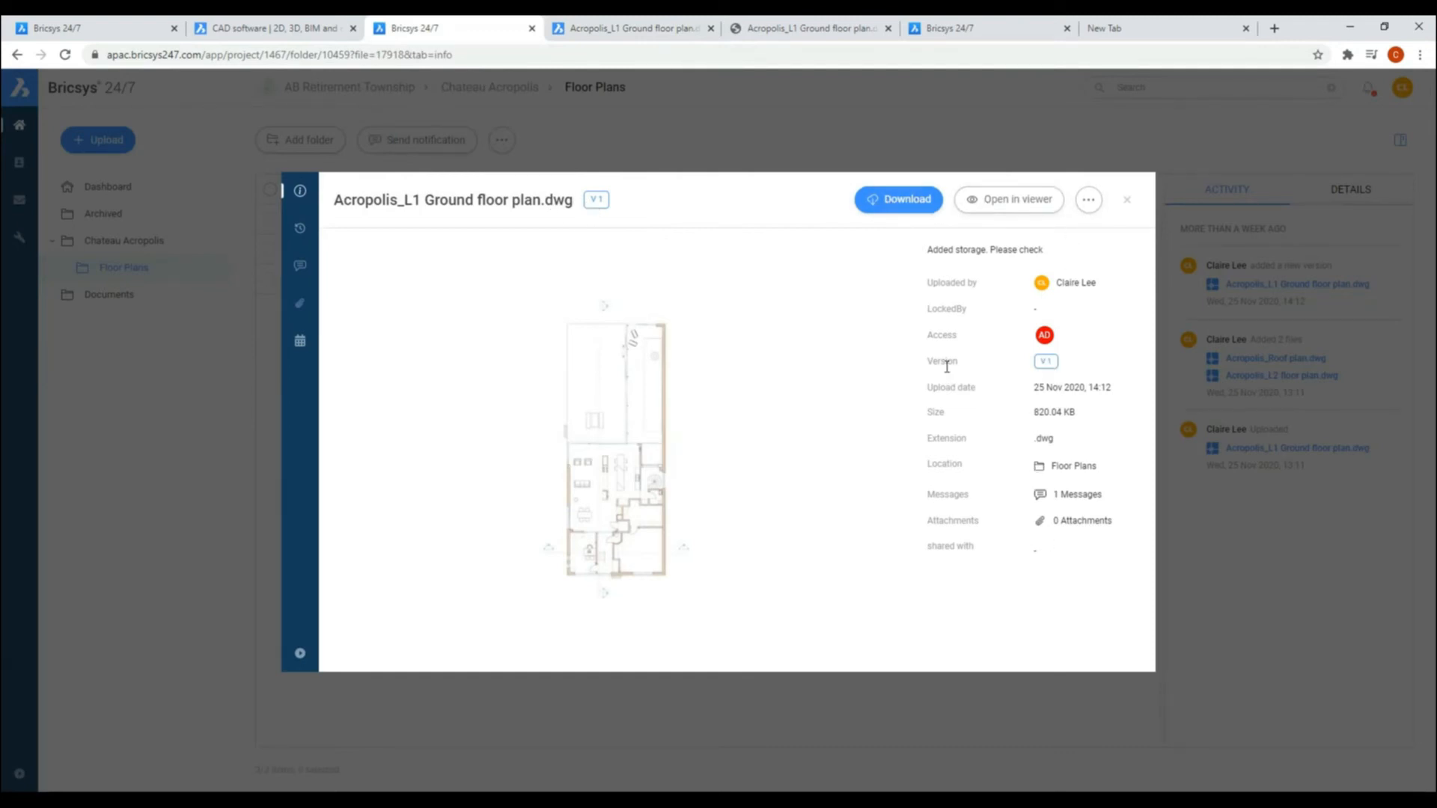
click(300, 231)
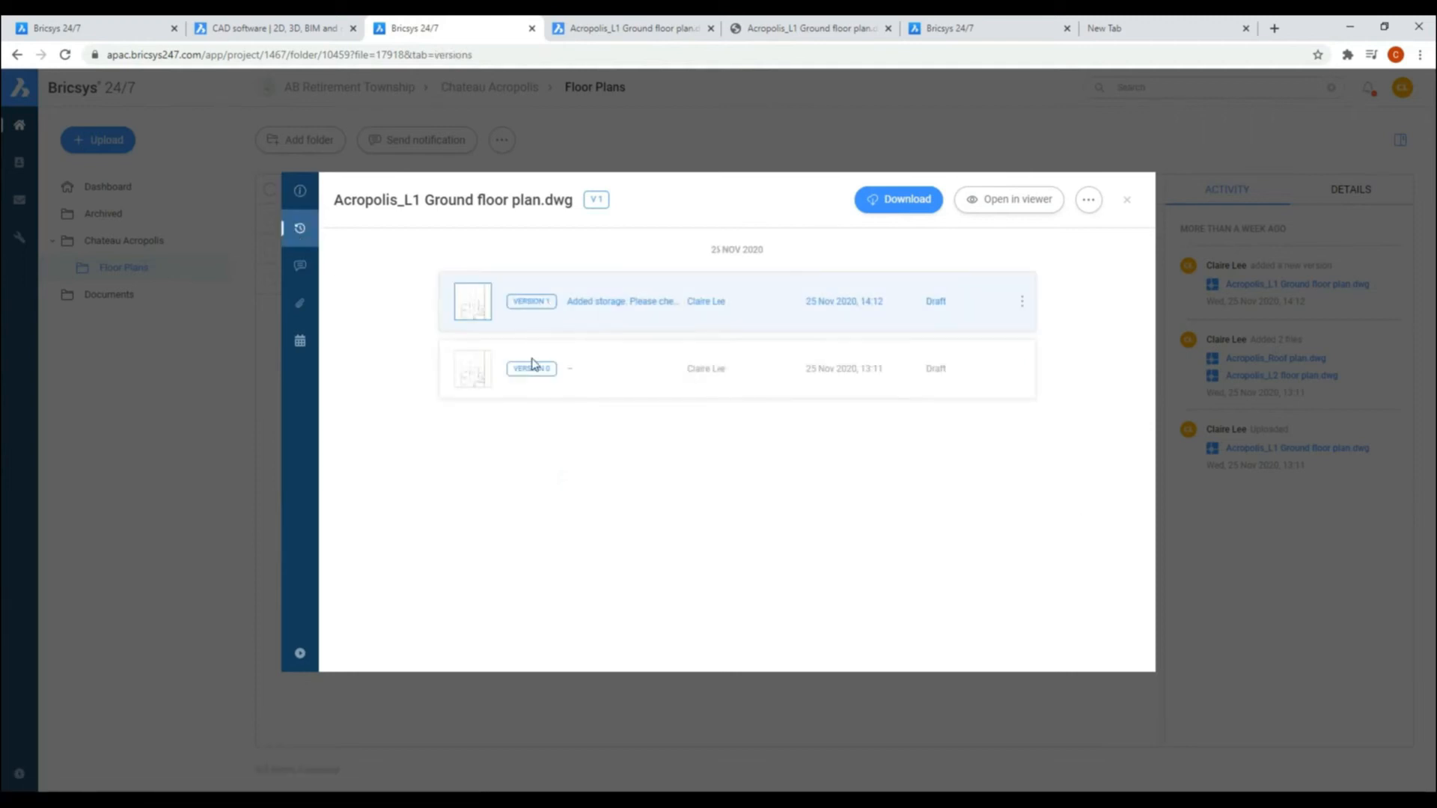
click(1023, 369)
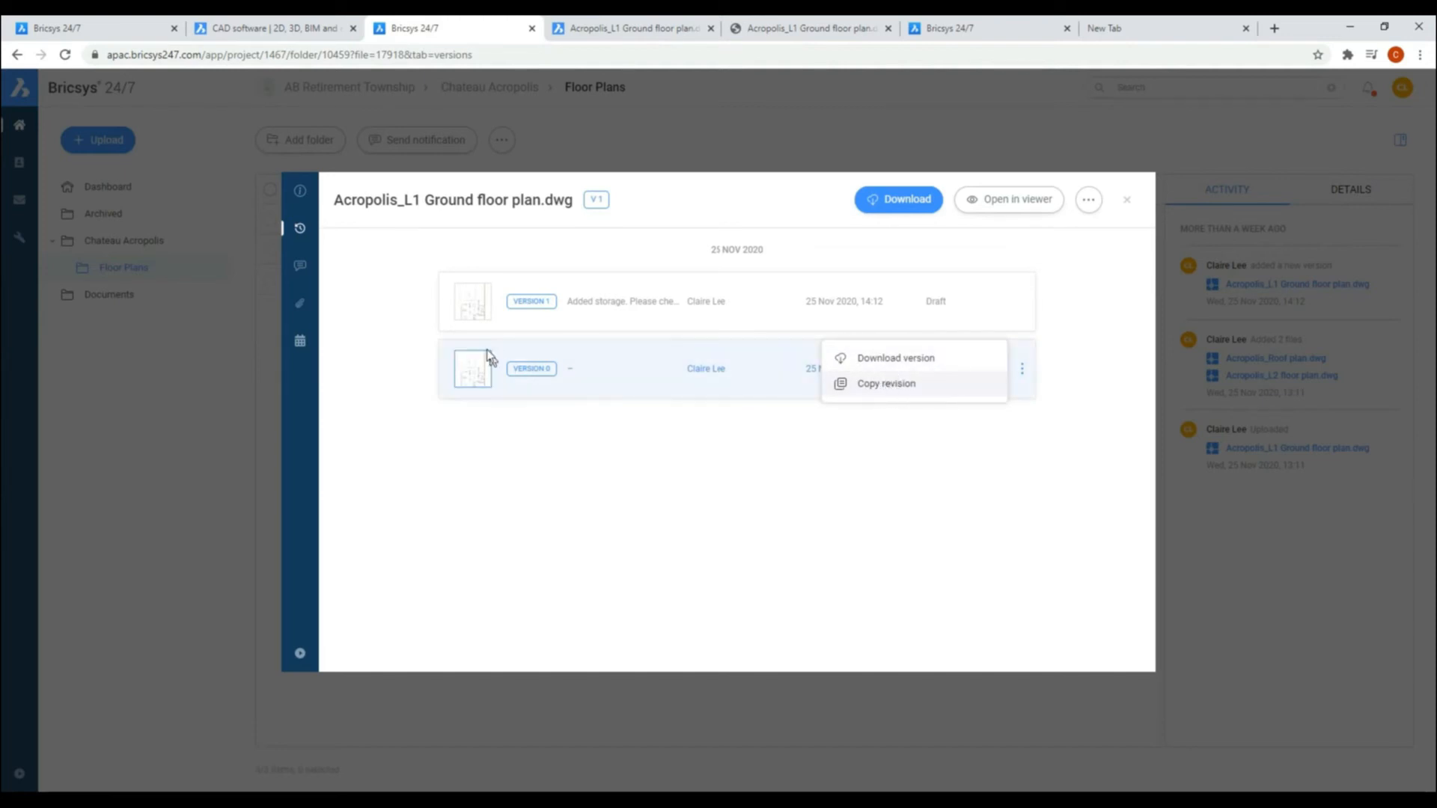
Step: Read the storage and elevation studies messages in the ground floor plan's communication records
click(301, 268)
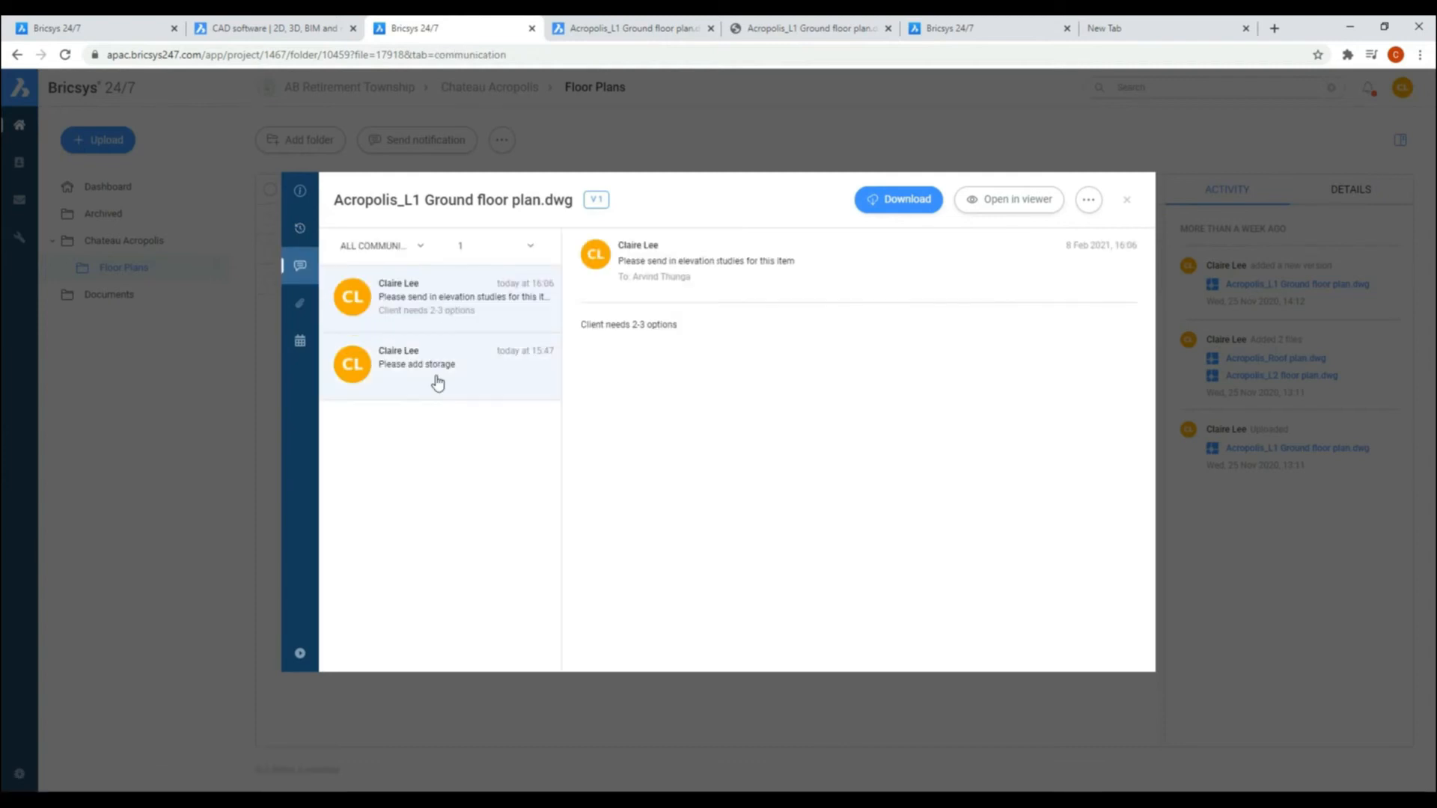
click(436, 379)
click(428, 323)
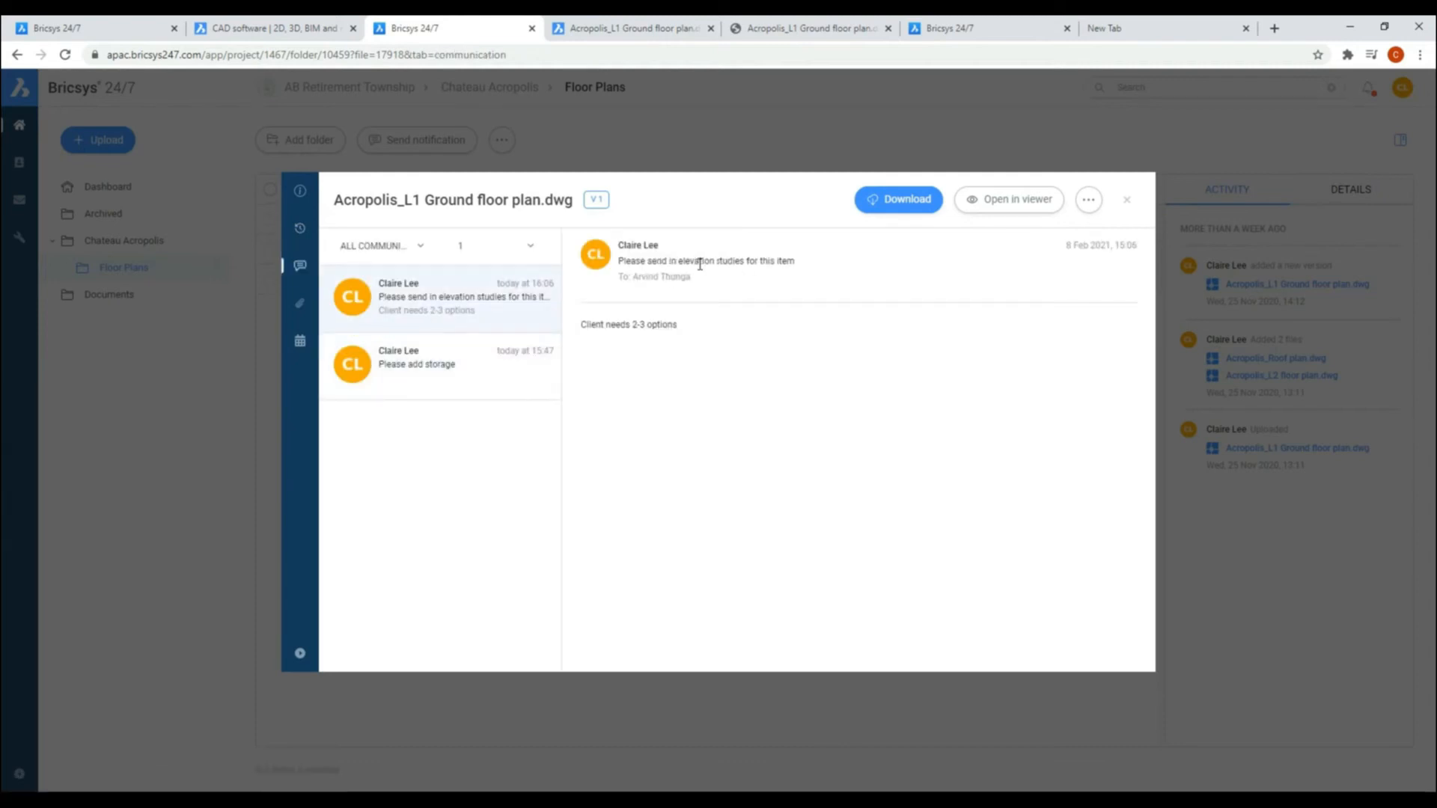
Step: Look at the ground floor plan's linked documents for revision 1 and its history of user actions
click(300, 305)
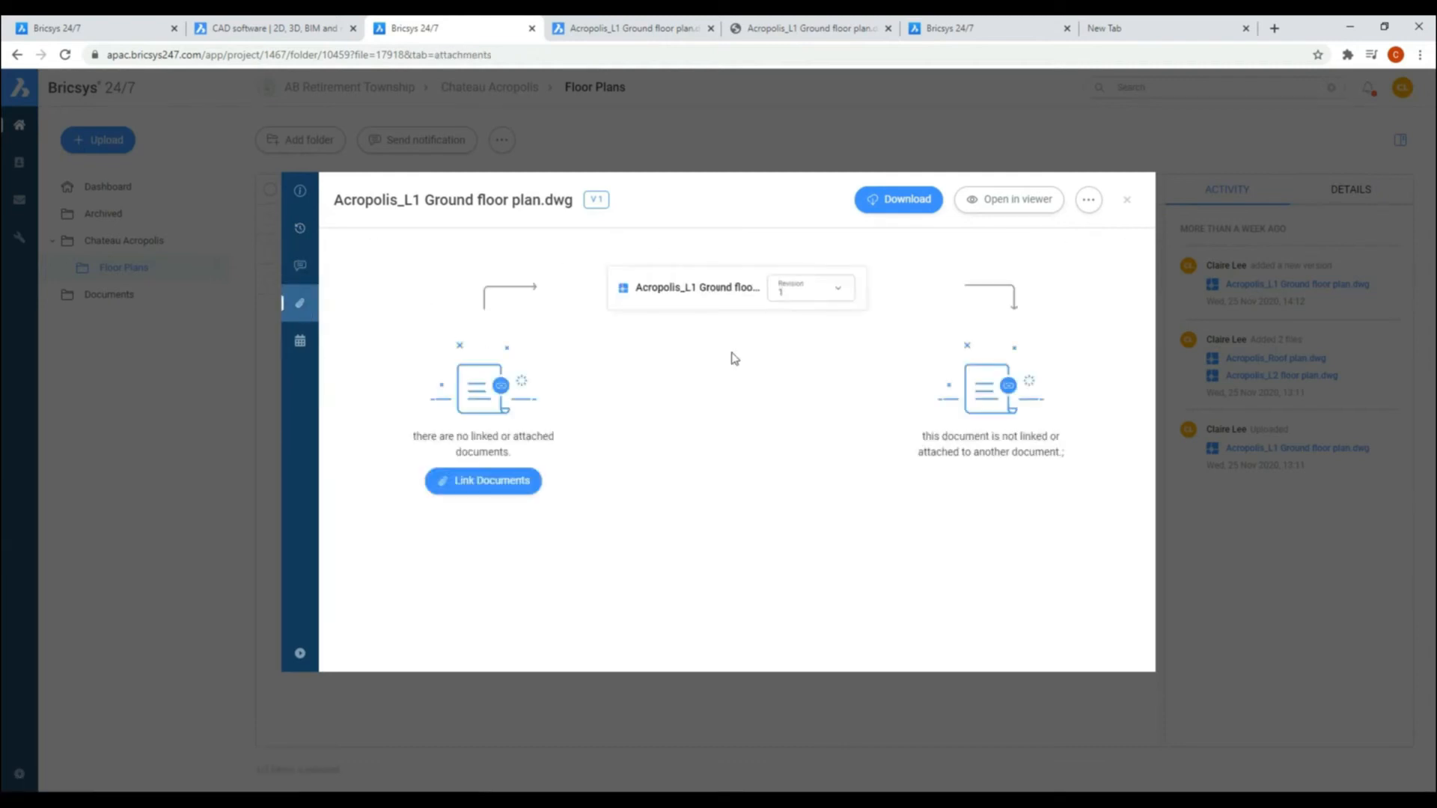
click(836, 289)
click(791, 384)
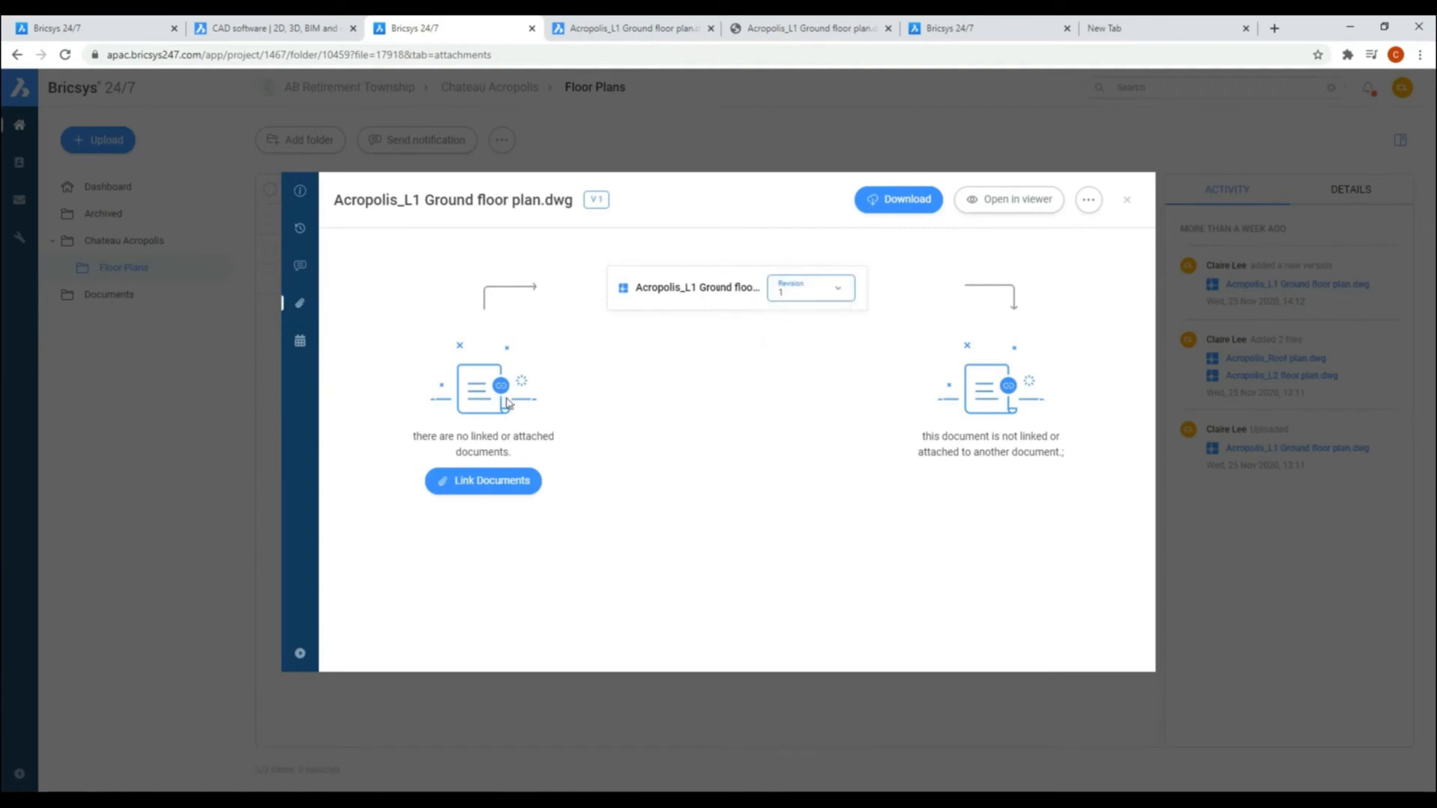
click(300, 341)
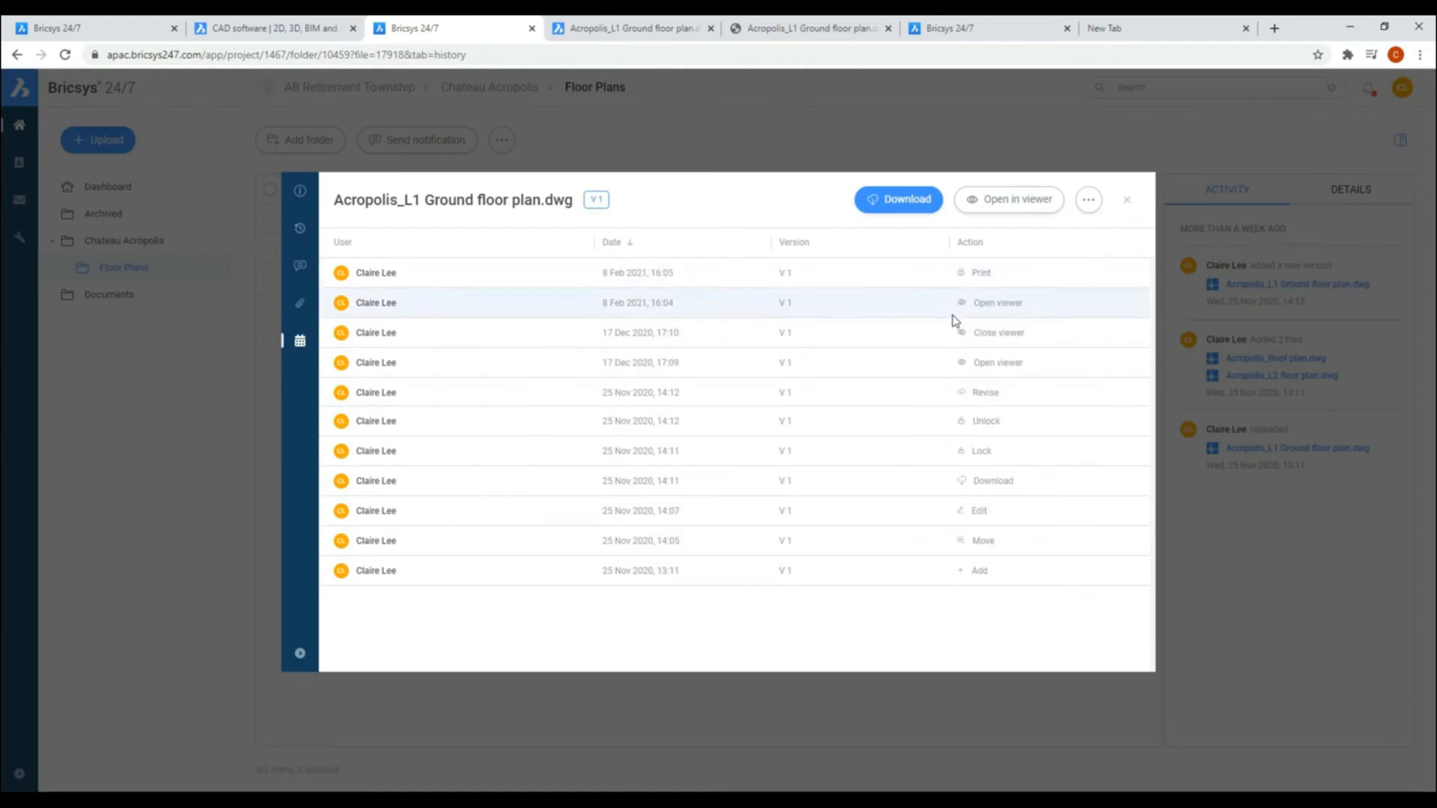
click(298, 192)
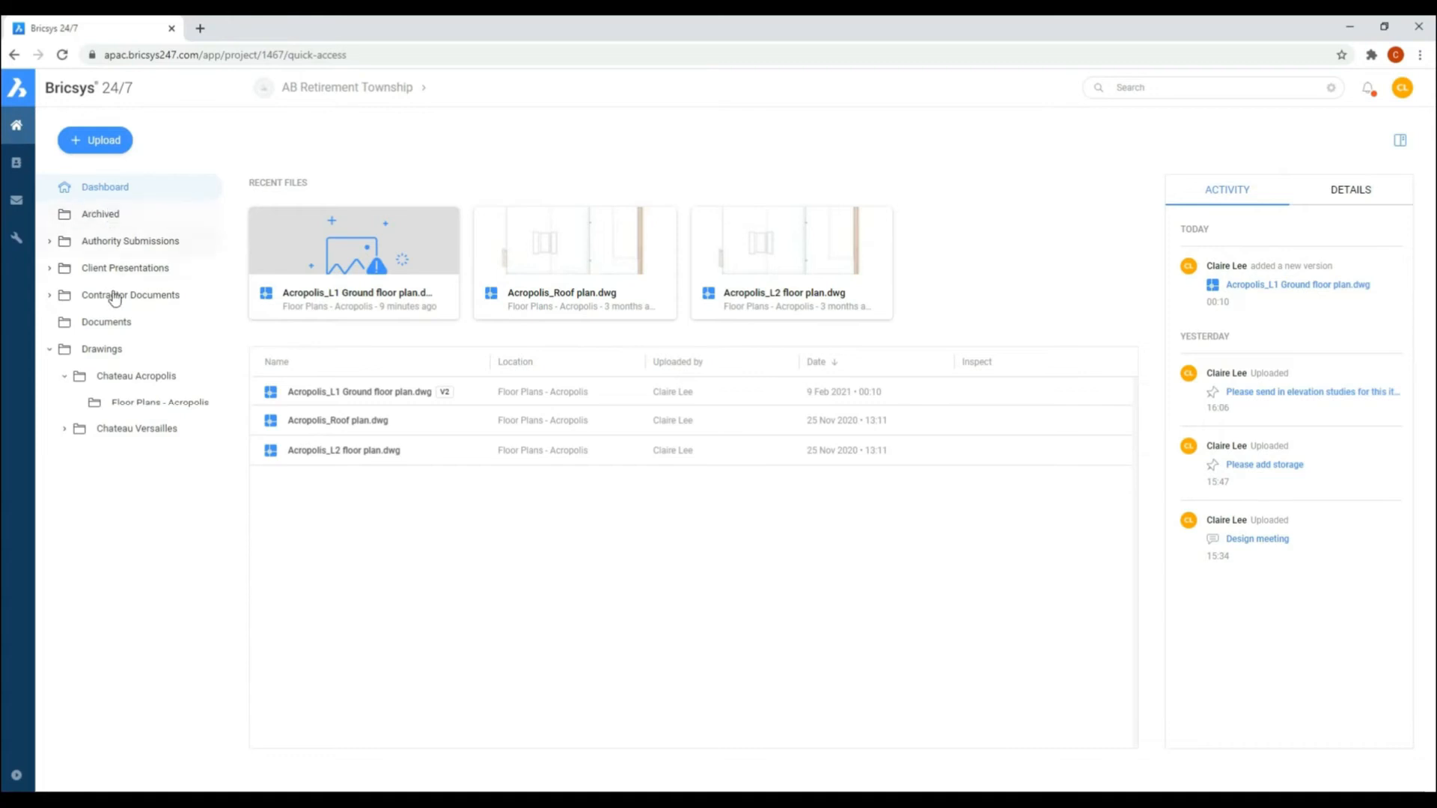
Step: Add all revisions of Acropolis_L1 Ground floor plan.dwg from Floor Plans - Acropolis to the Presentation to Board of Directors binder
click(150, 405)
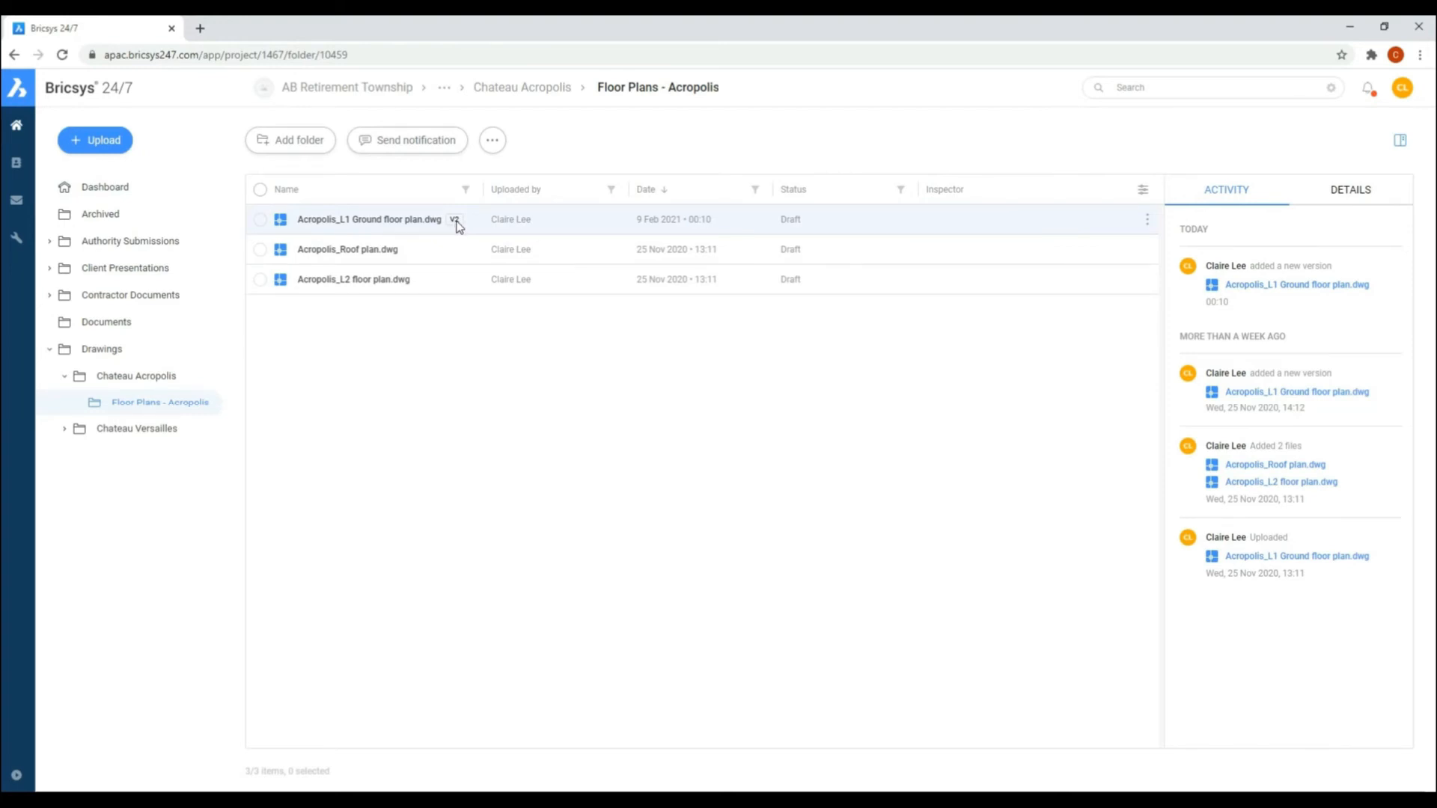
click(260, 220)
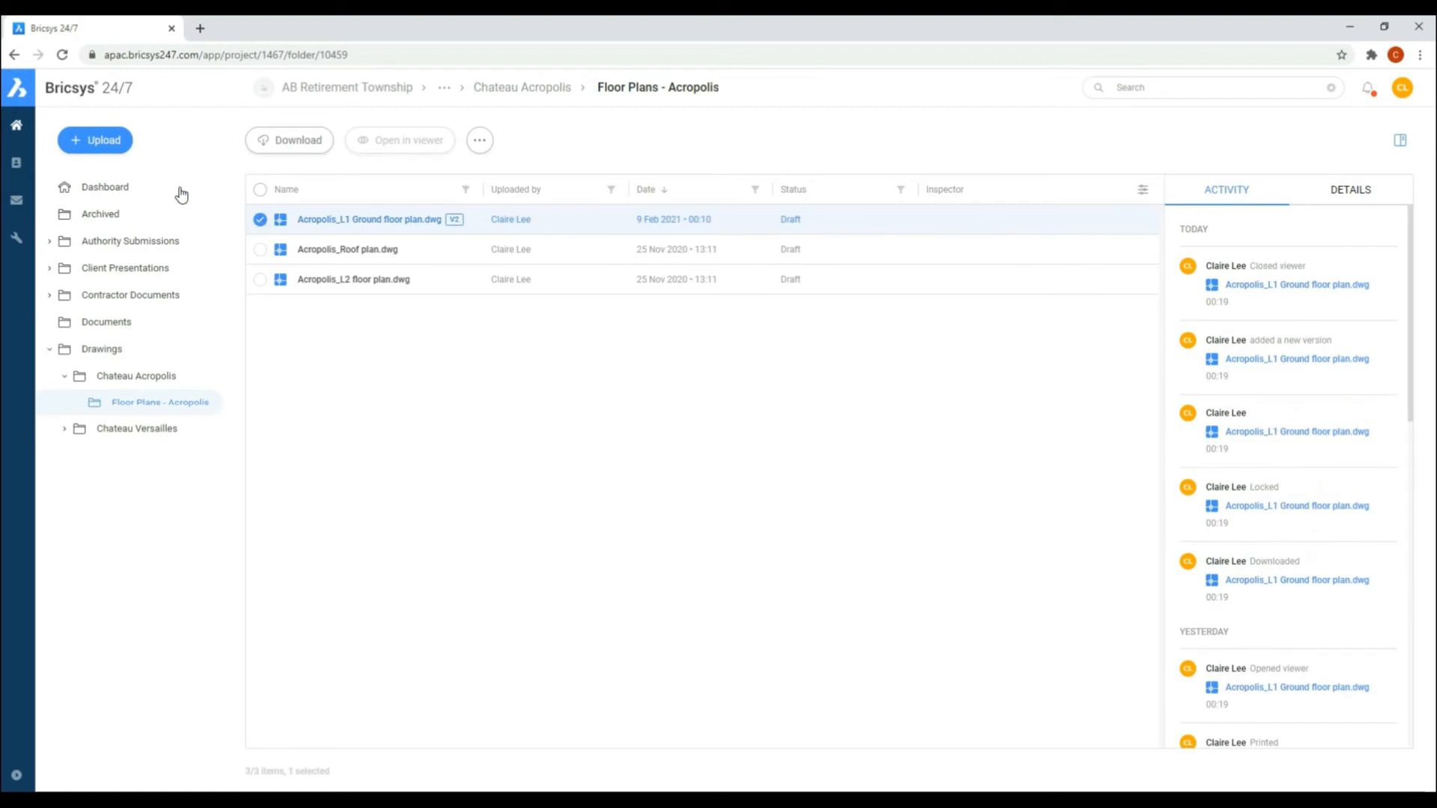
click(479, 142)
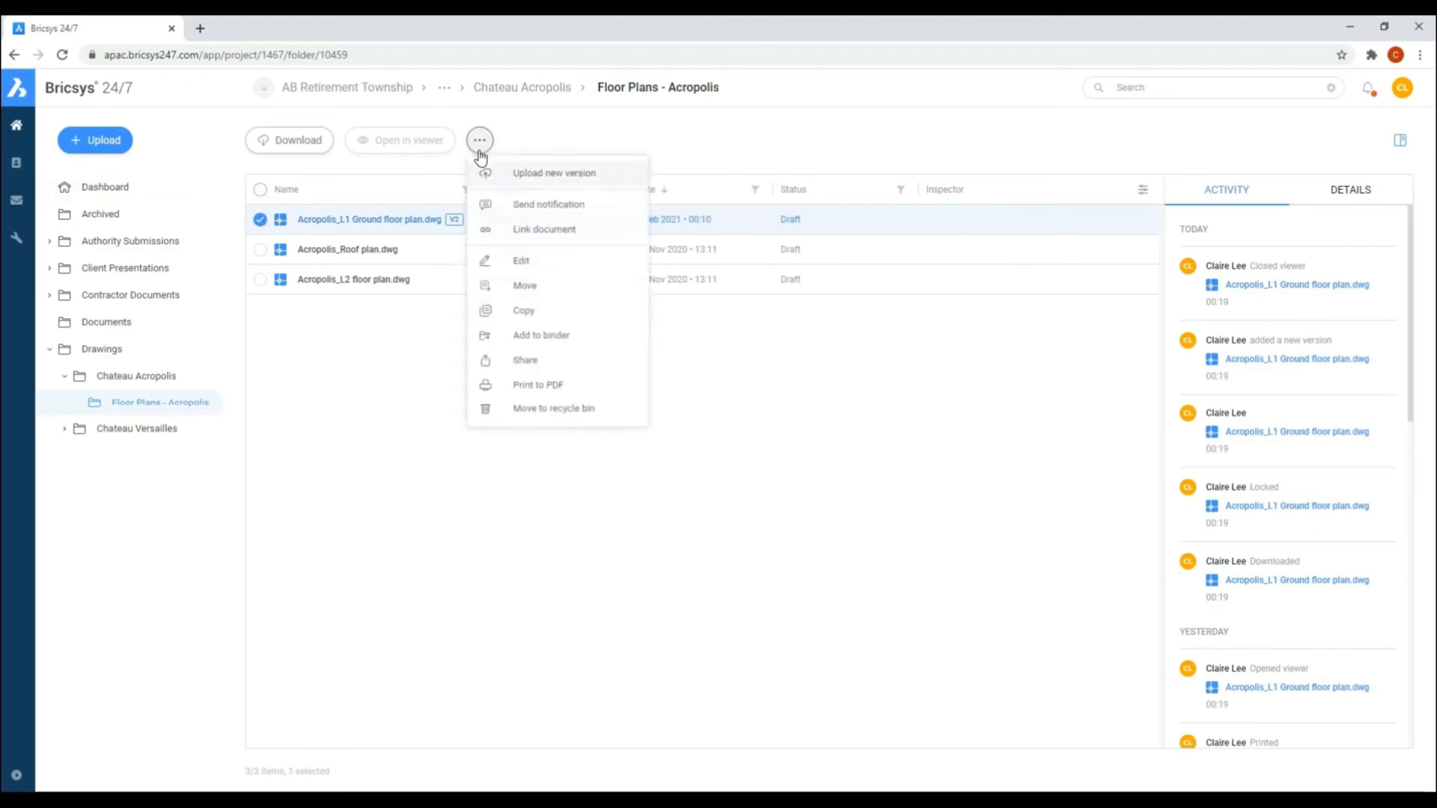
click(539, 344)
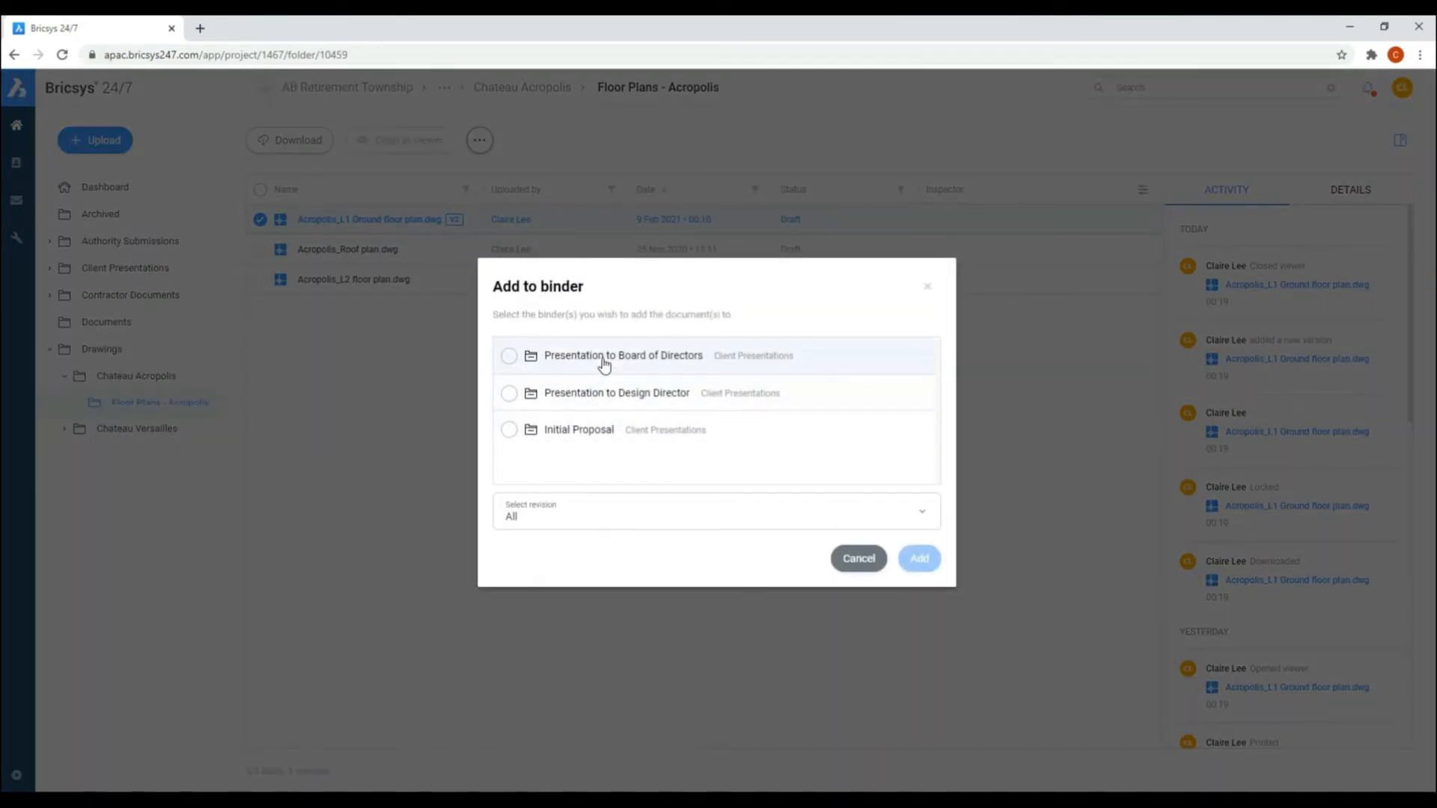
click(509, 357)
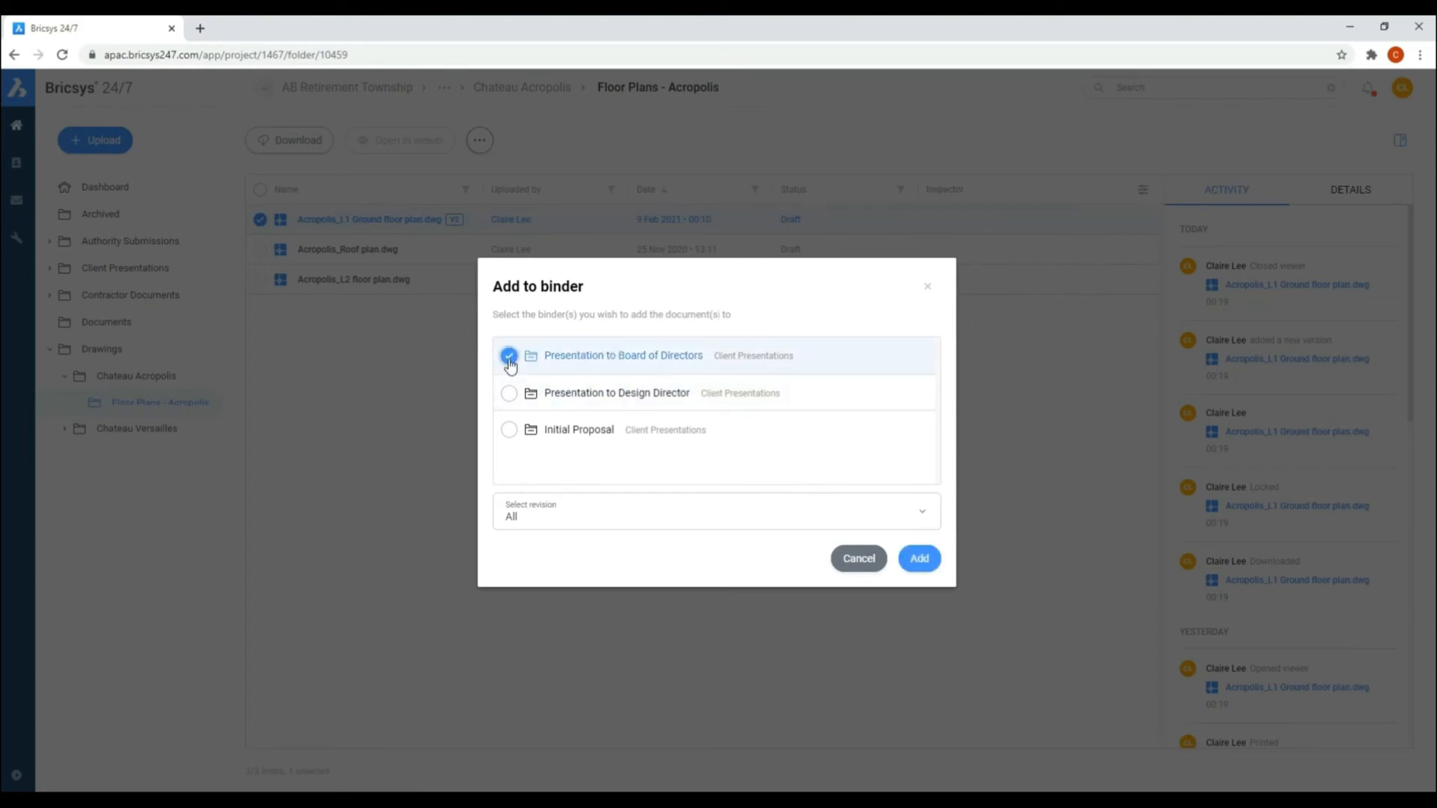
click(919, 561)
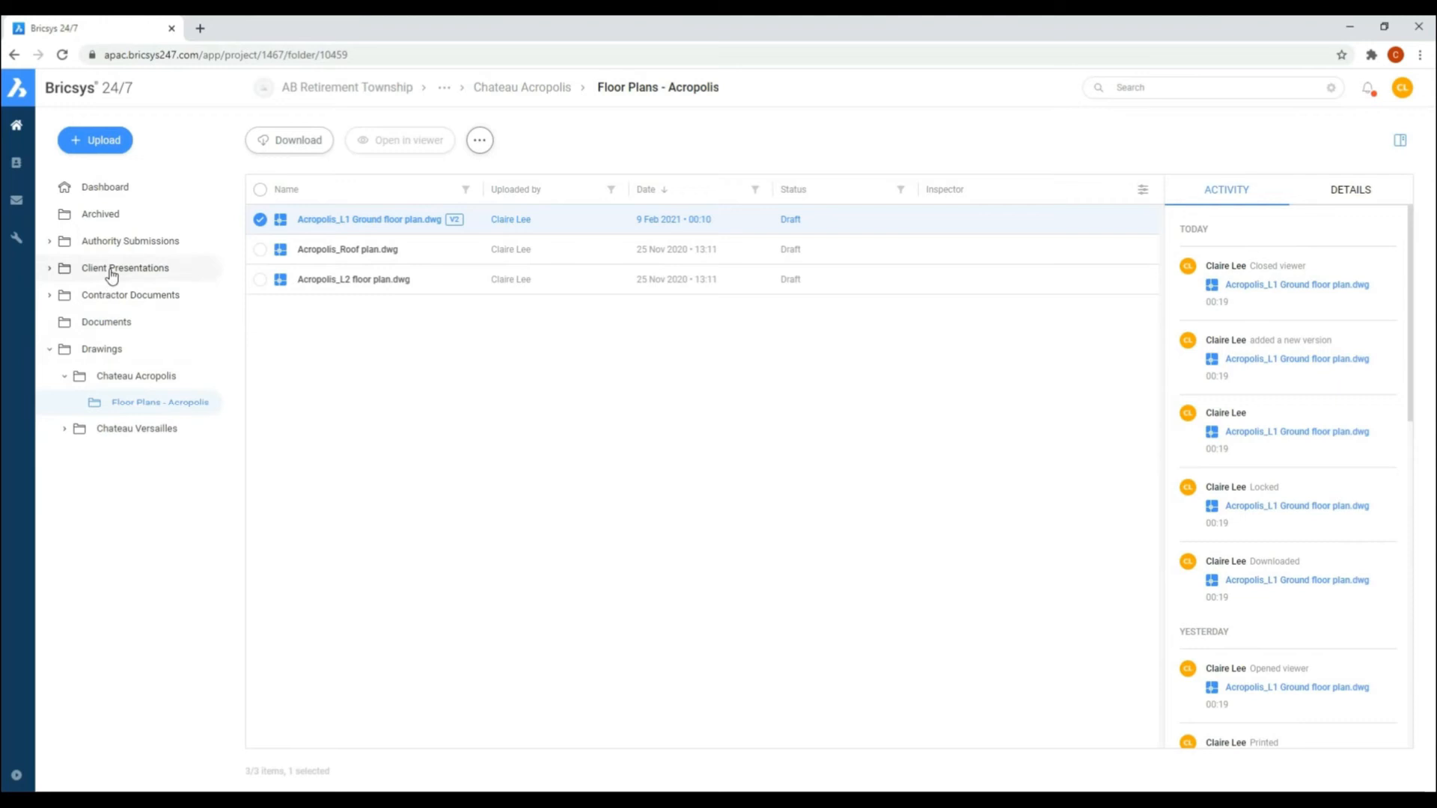
Step: Open the Presentation to Board of Directors binder and examine the actions available for the ground floor plan inside it
click(51, 268)
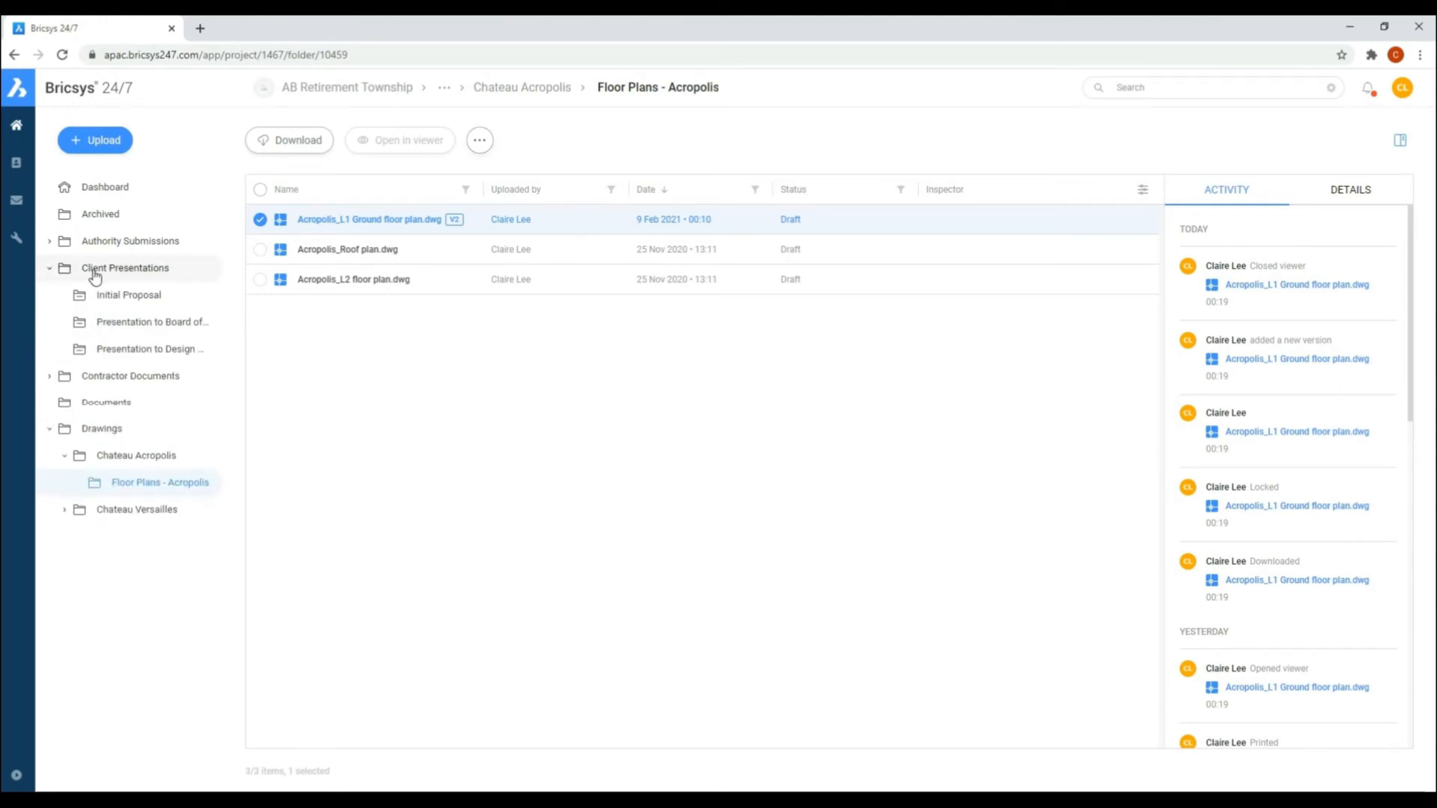
click(117, 330)
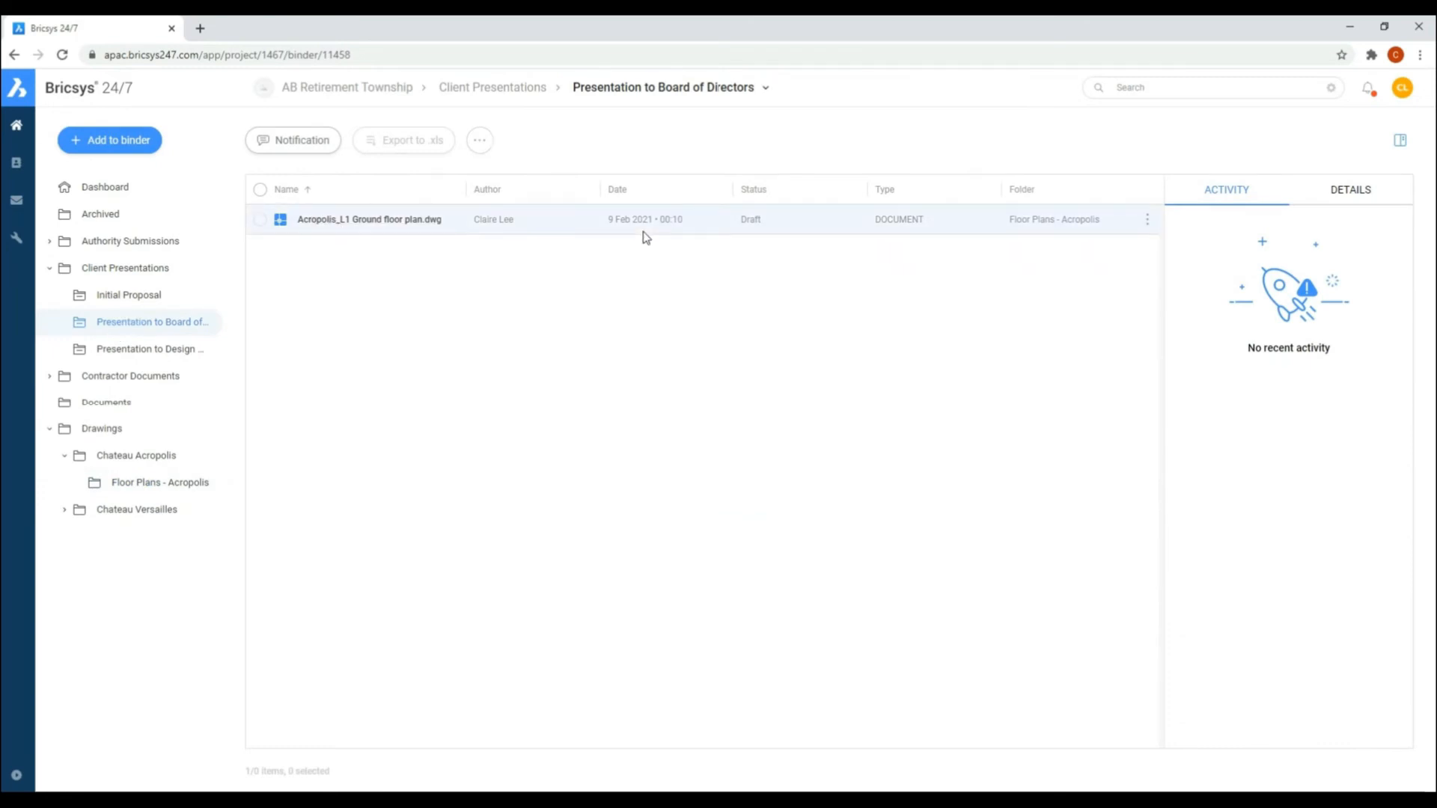
click(1148, 222)
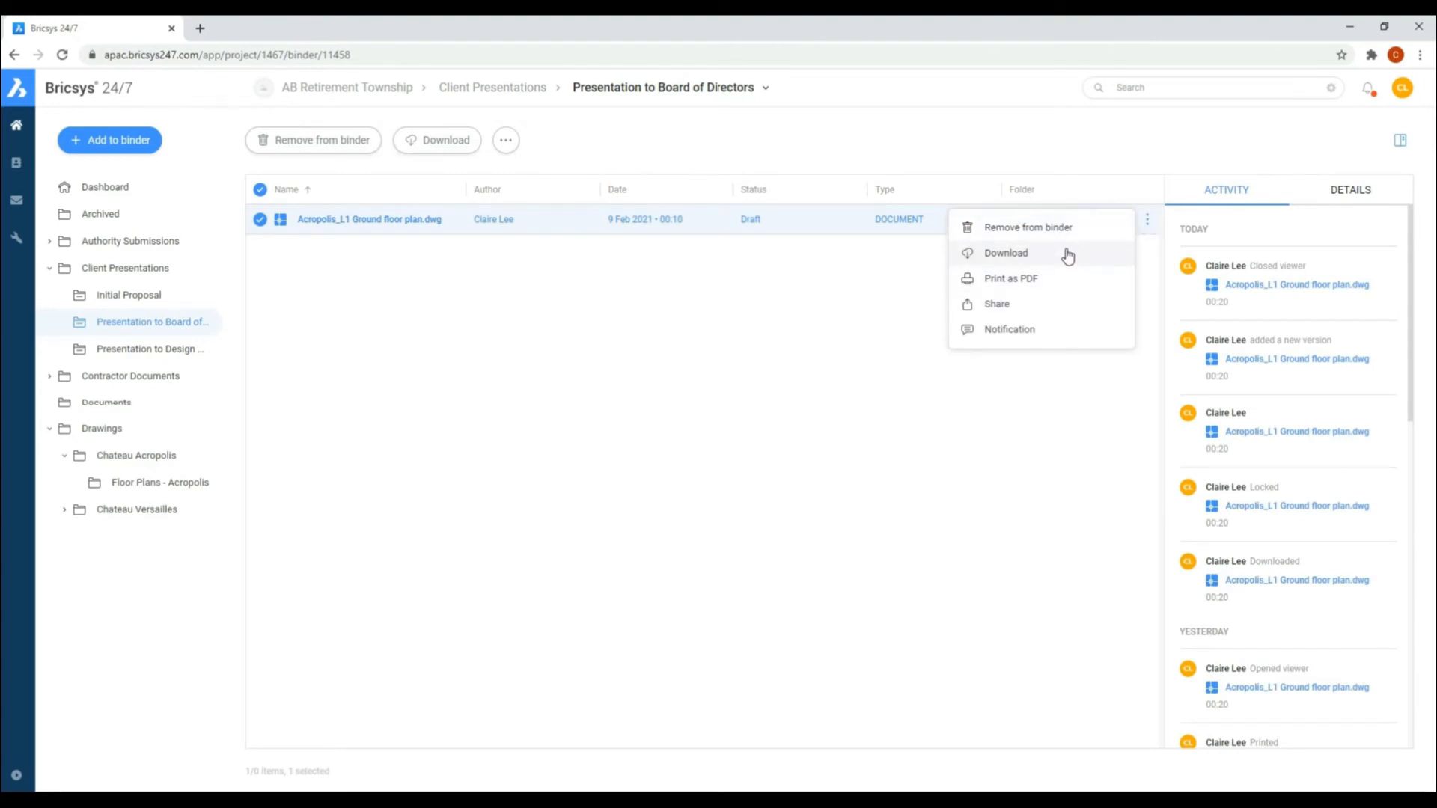
click(741, 311)
Step: Upload Design Checklist.docx to the Documents folder with the description "Design requirements" and the status Draft
click(107, 405)
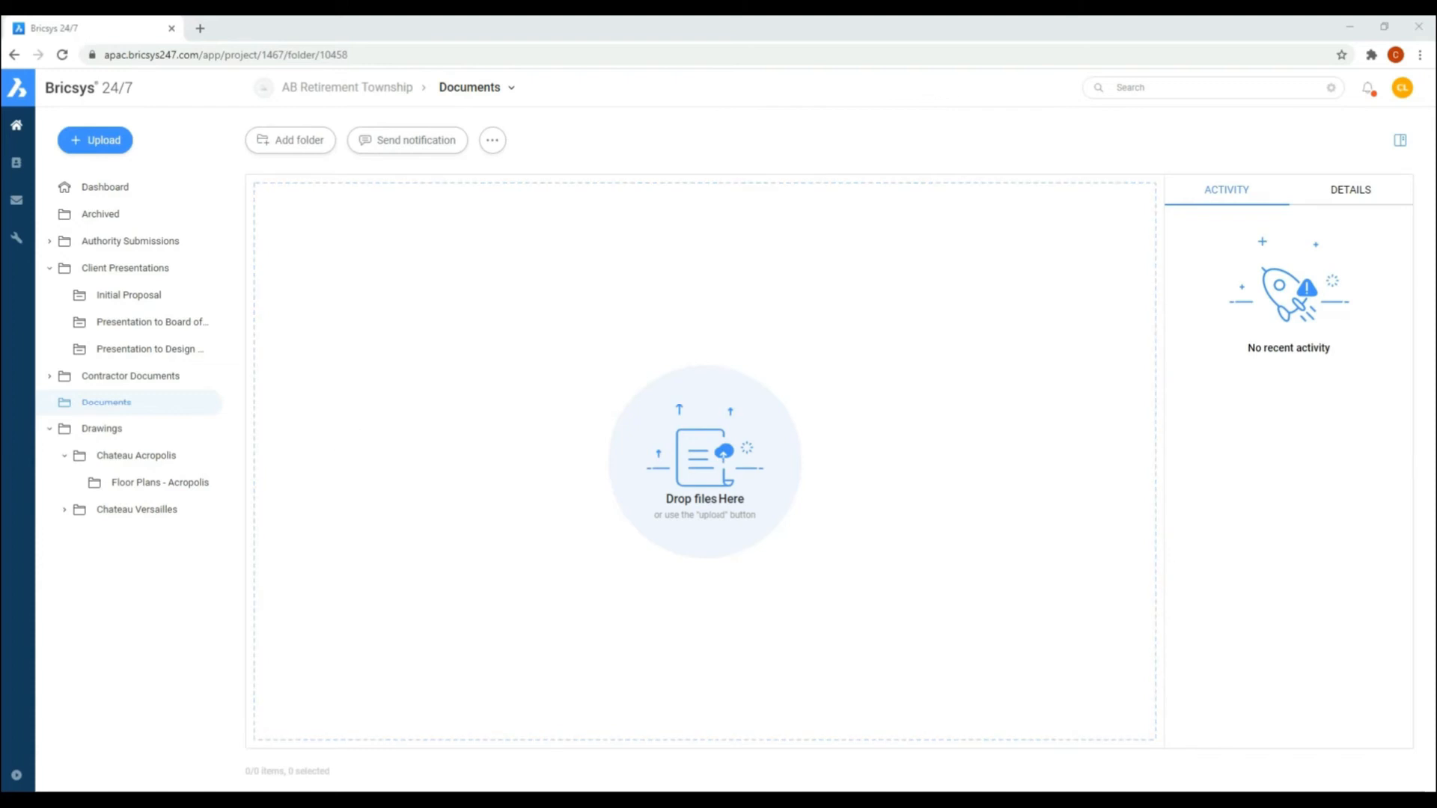
drag(1, 394, 542, 471)
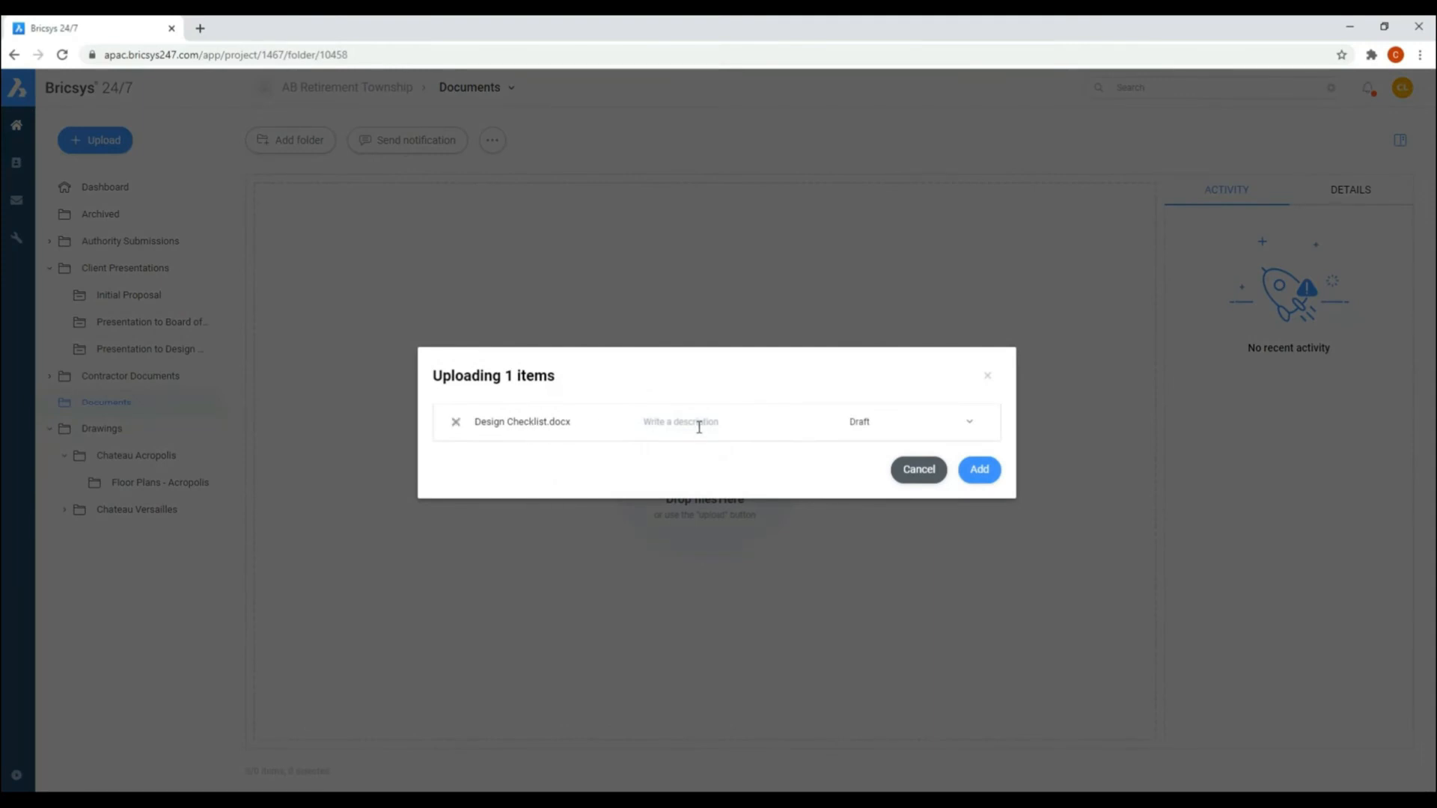
click(699, 428)
text(Design requirements)
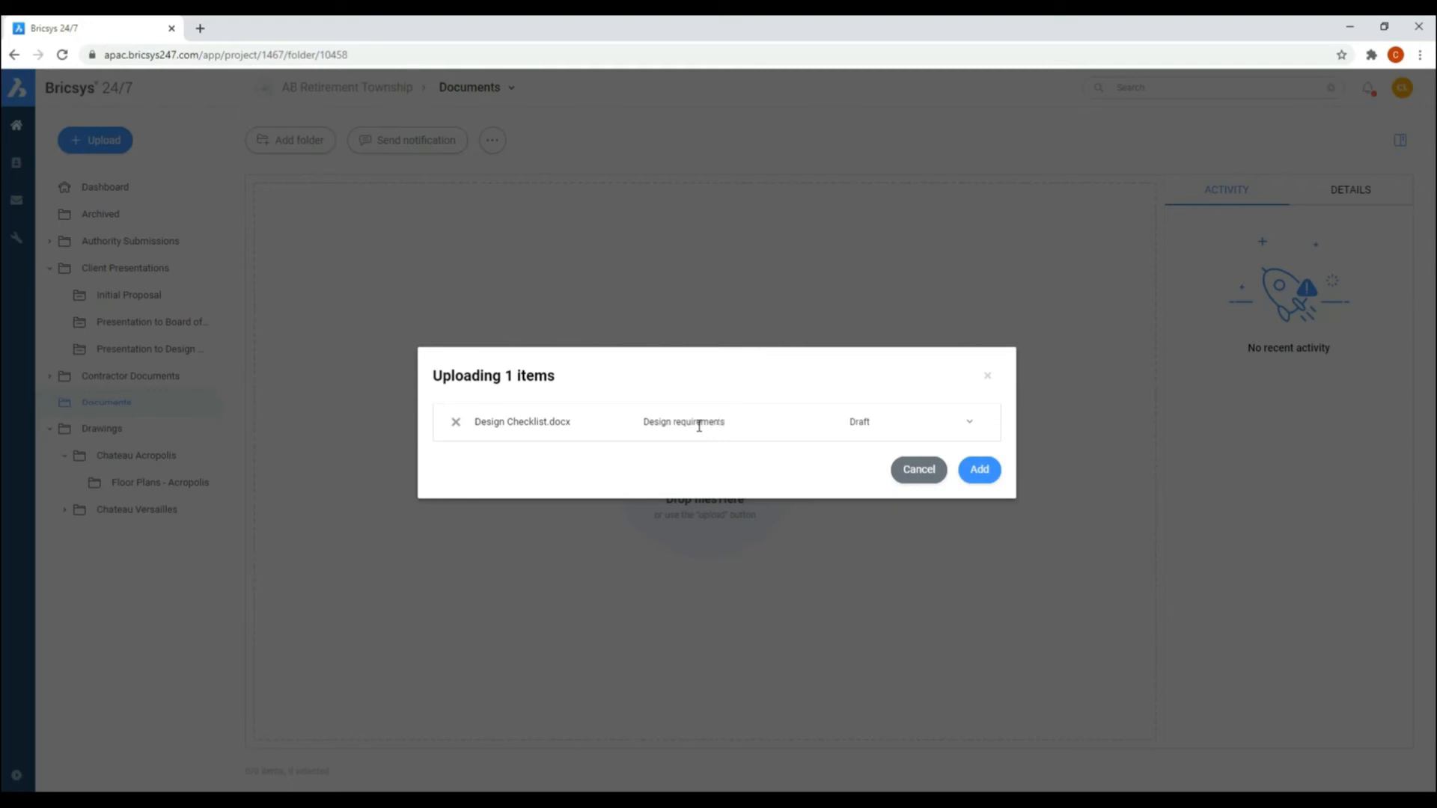
click(970, 436)
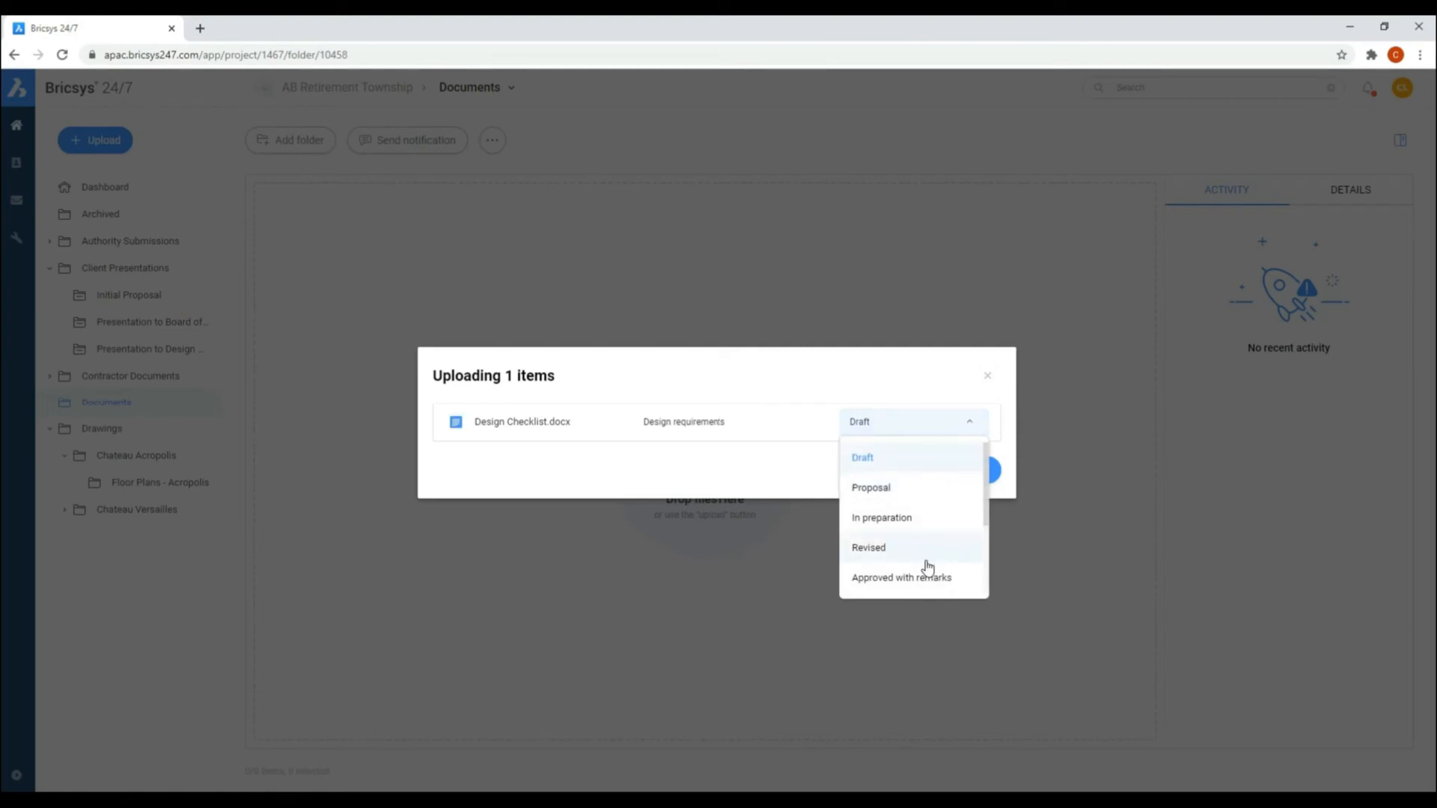
click(967, 426)
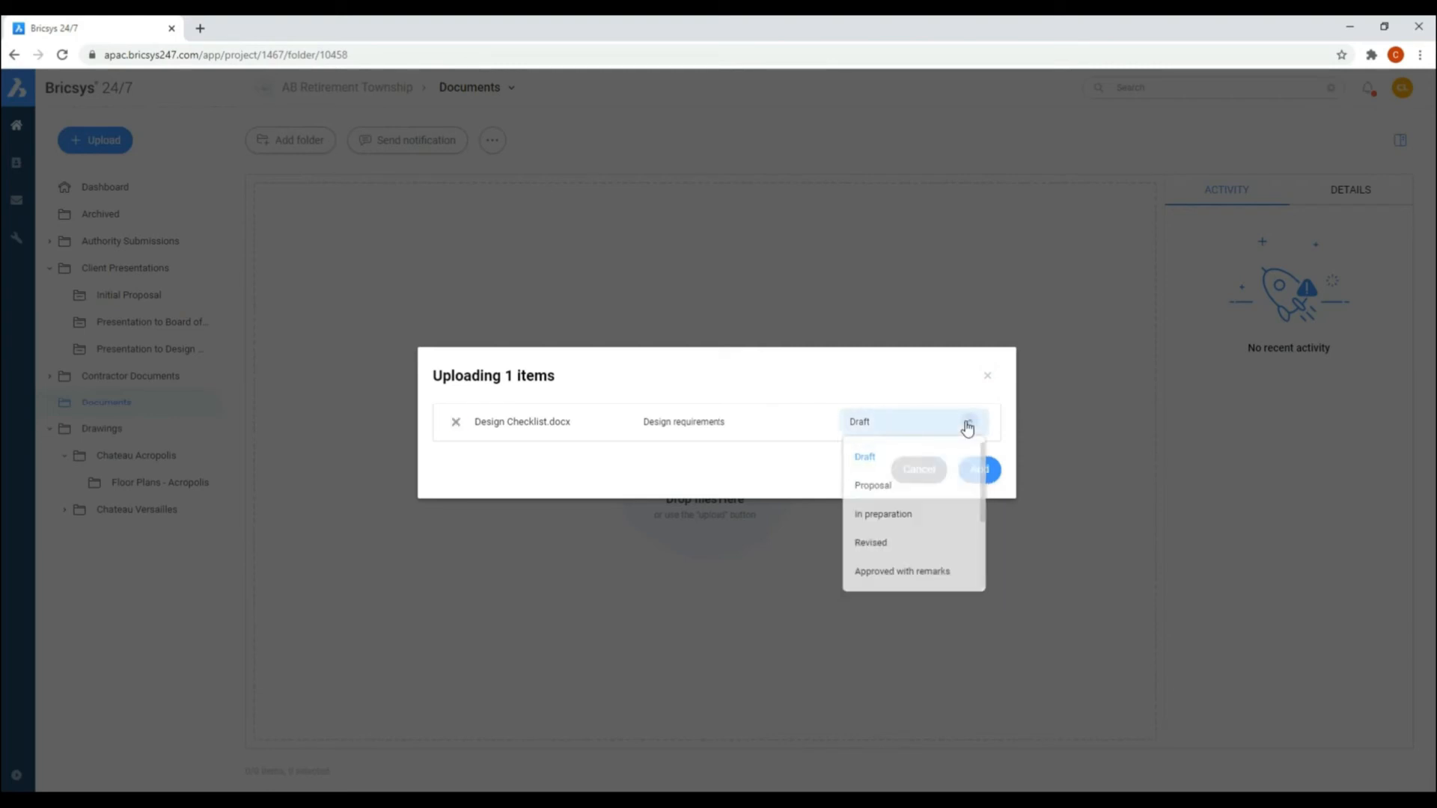
click(979, 470)
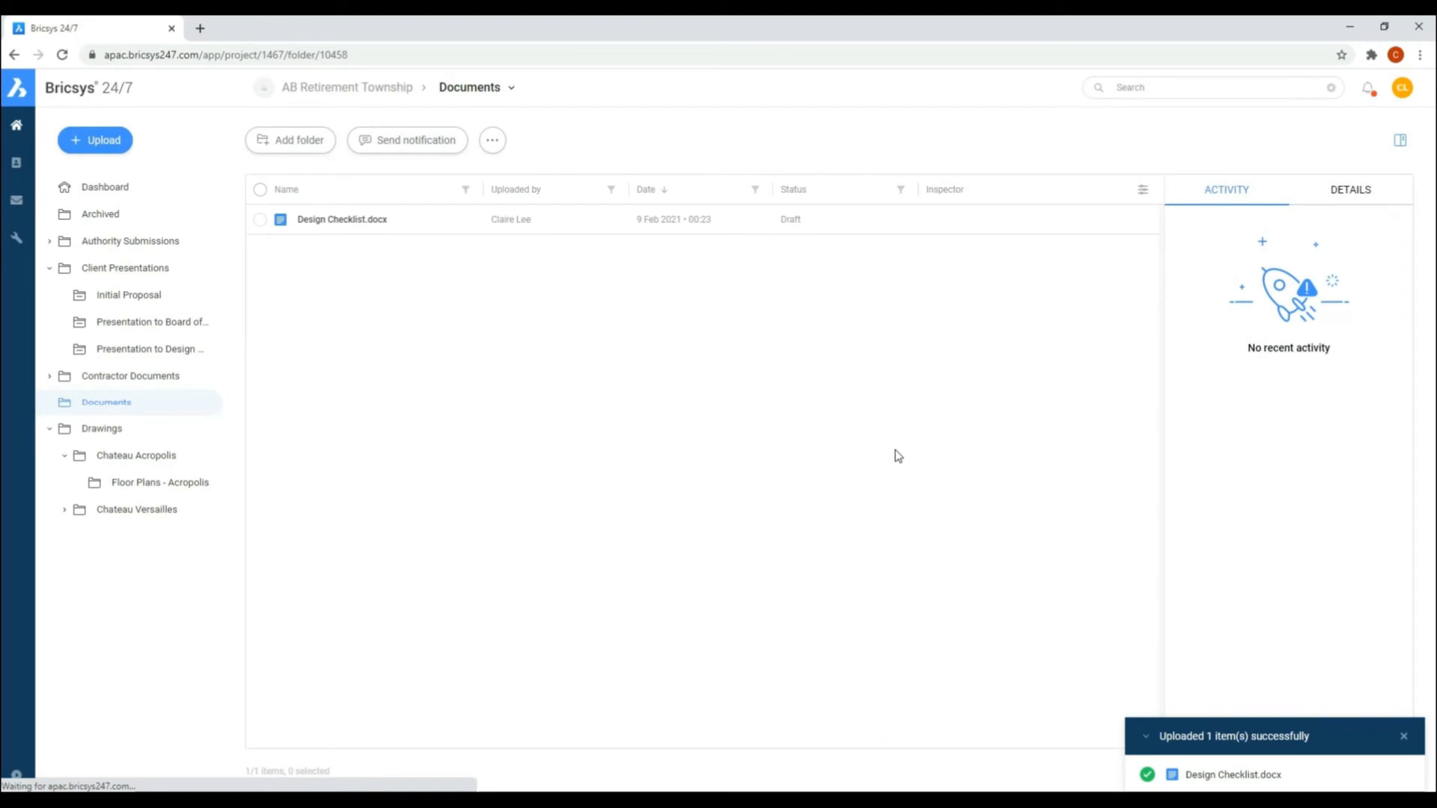
Step: Add all revisions of Design Checklist.docx to the Presentation to Board of Directors binder and open that binder
click(260, 219)
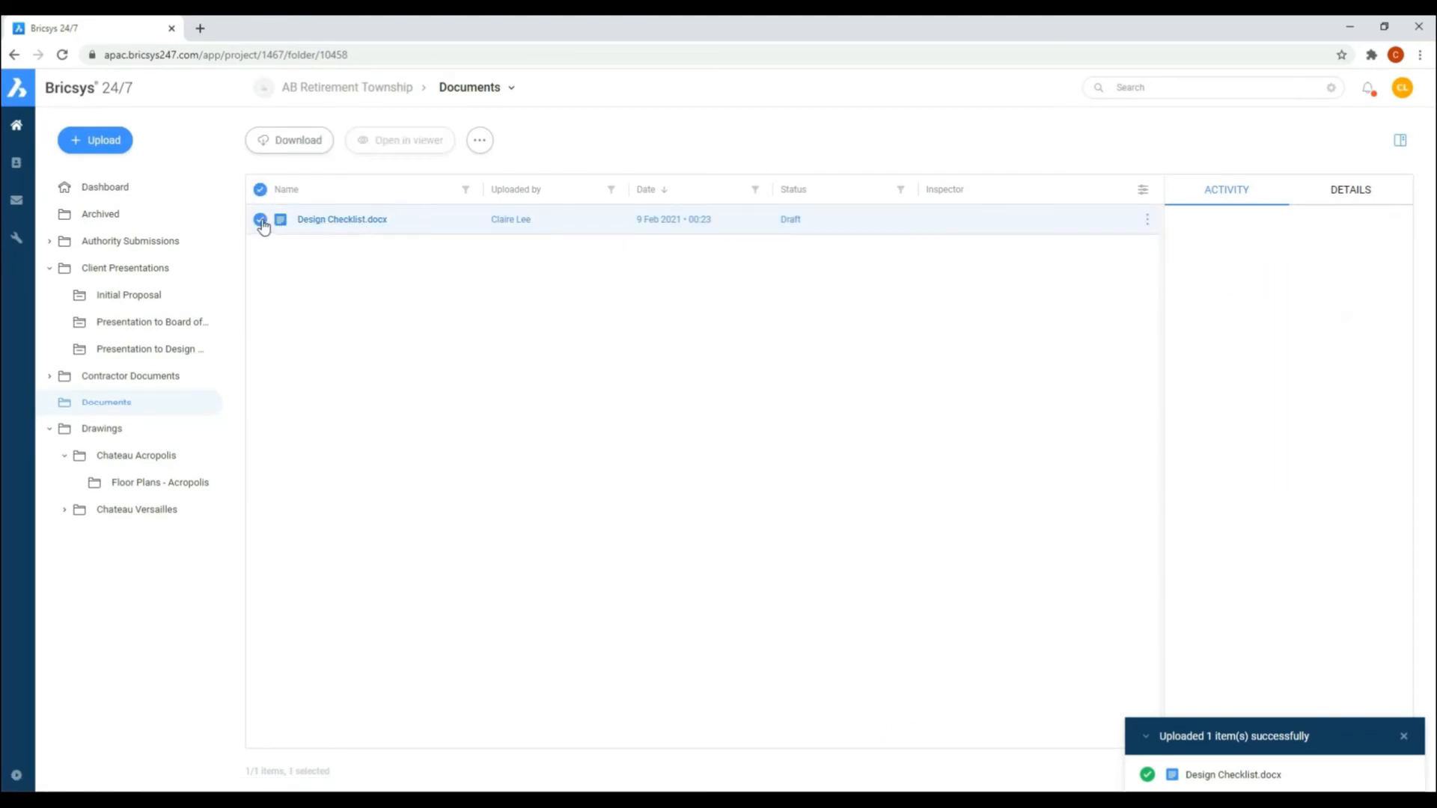
click(479, 141)
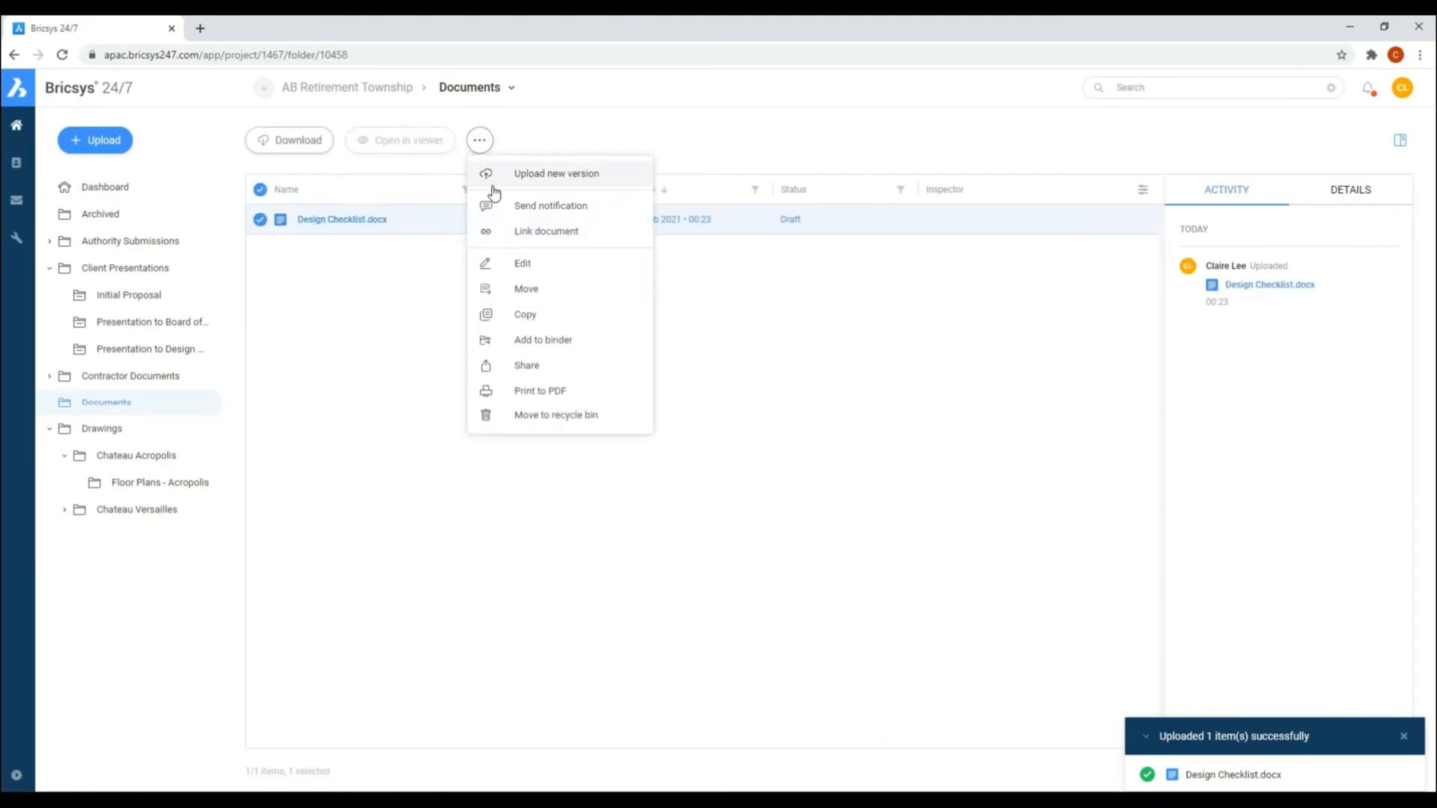
click(544, 342)
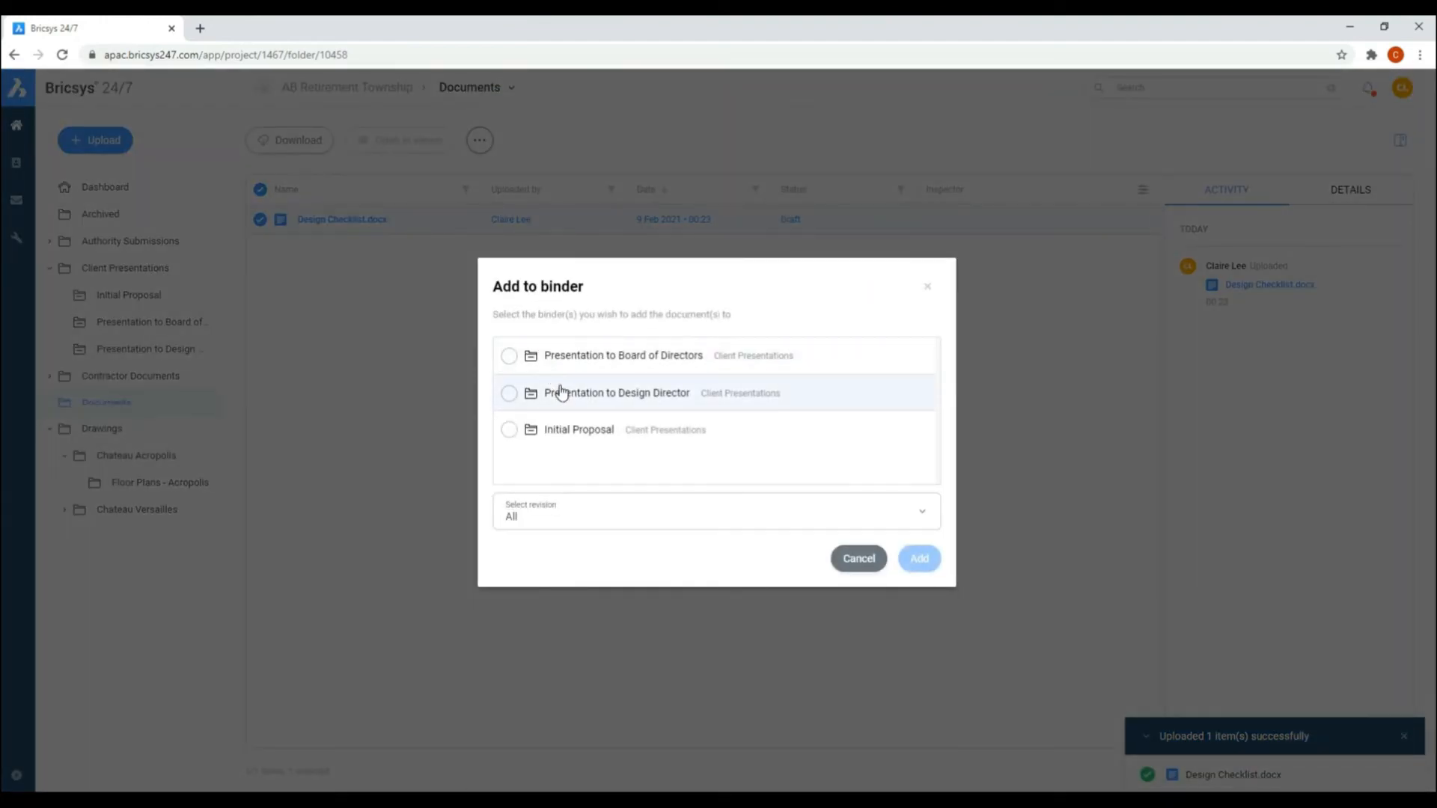
click(586, 359)
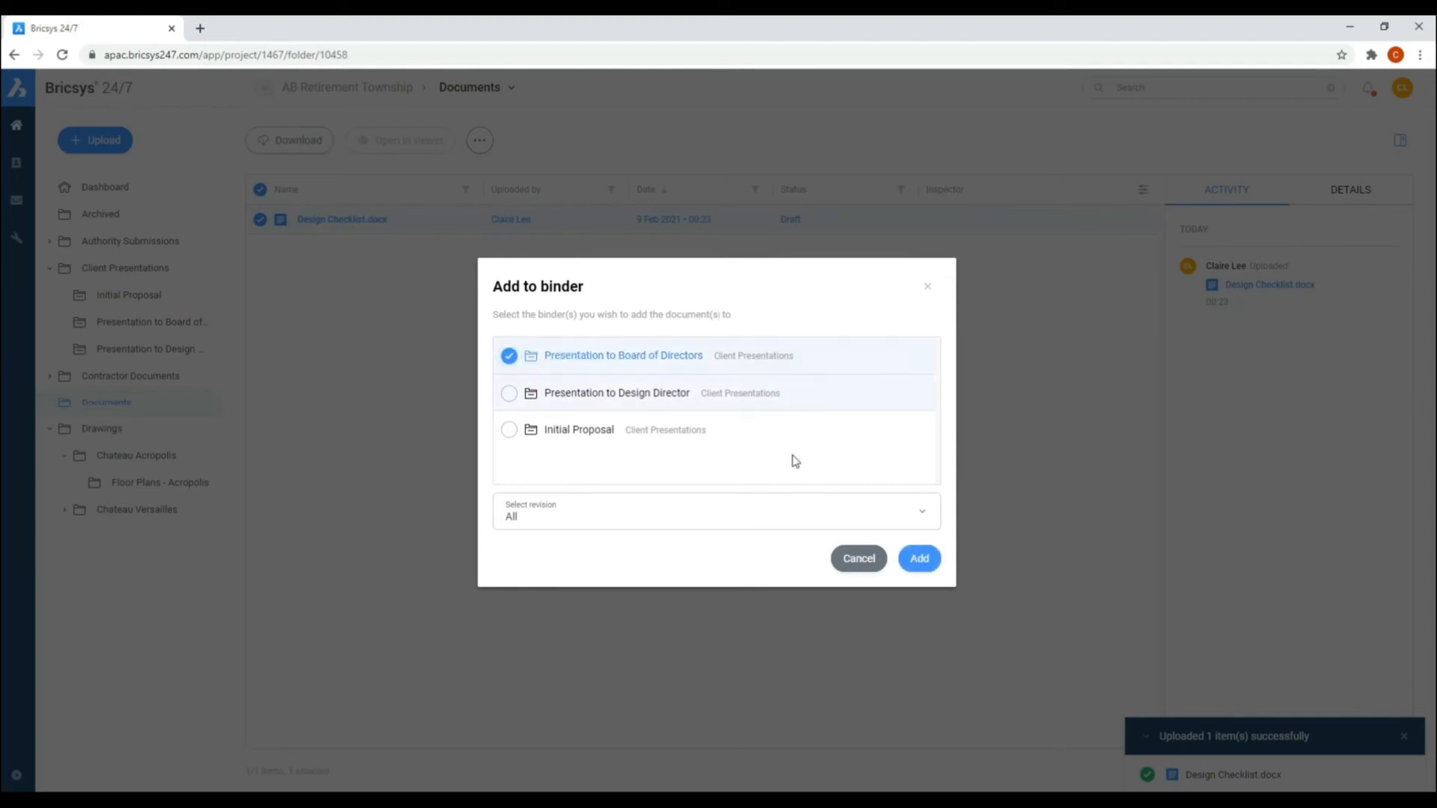
click(920, 563)
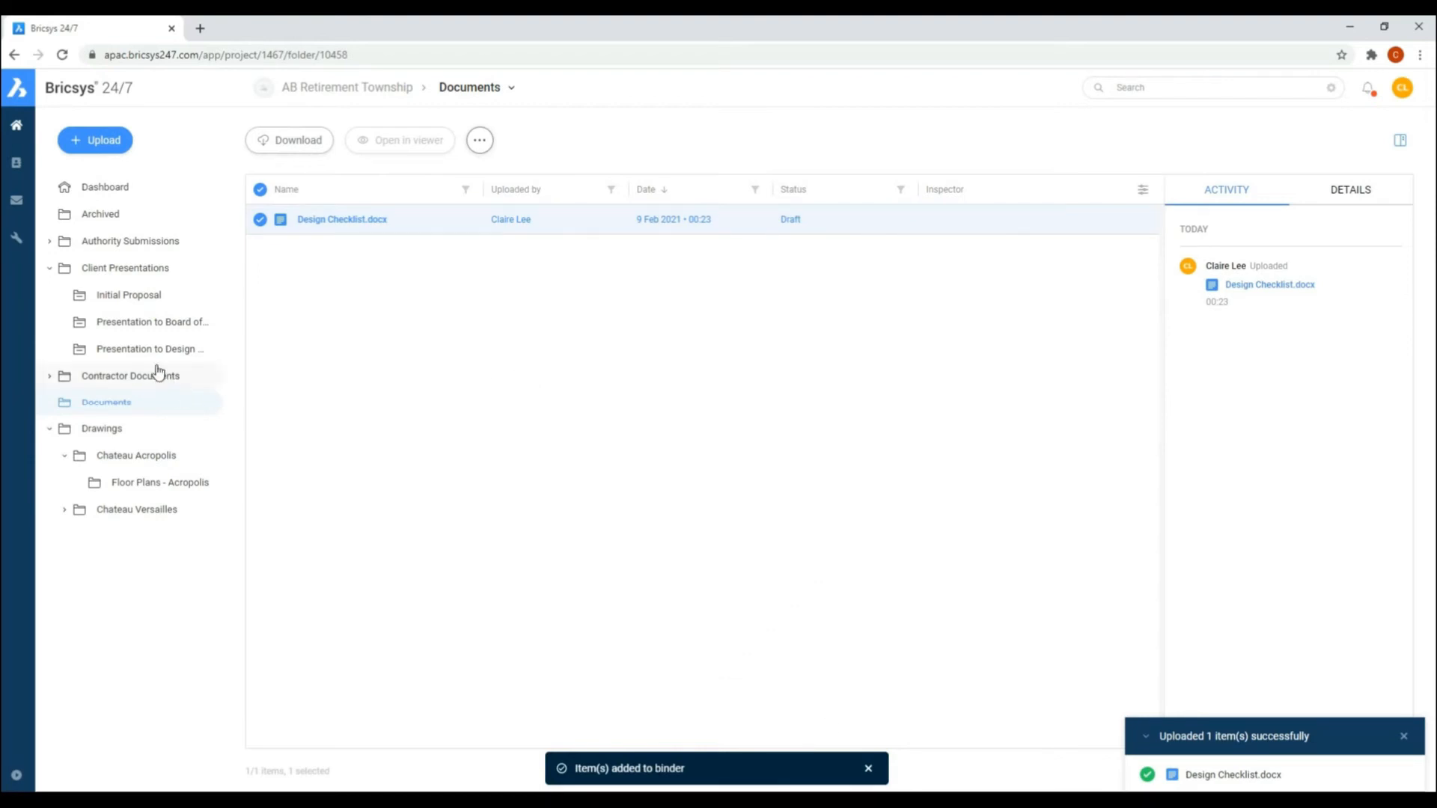
click(123, 325)
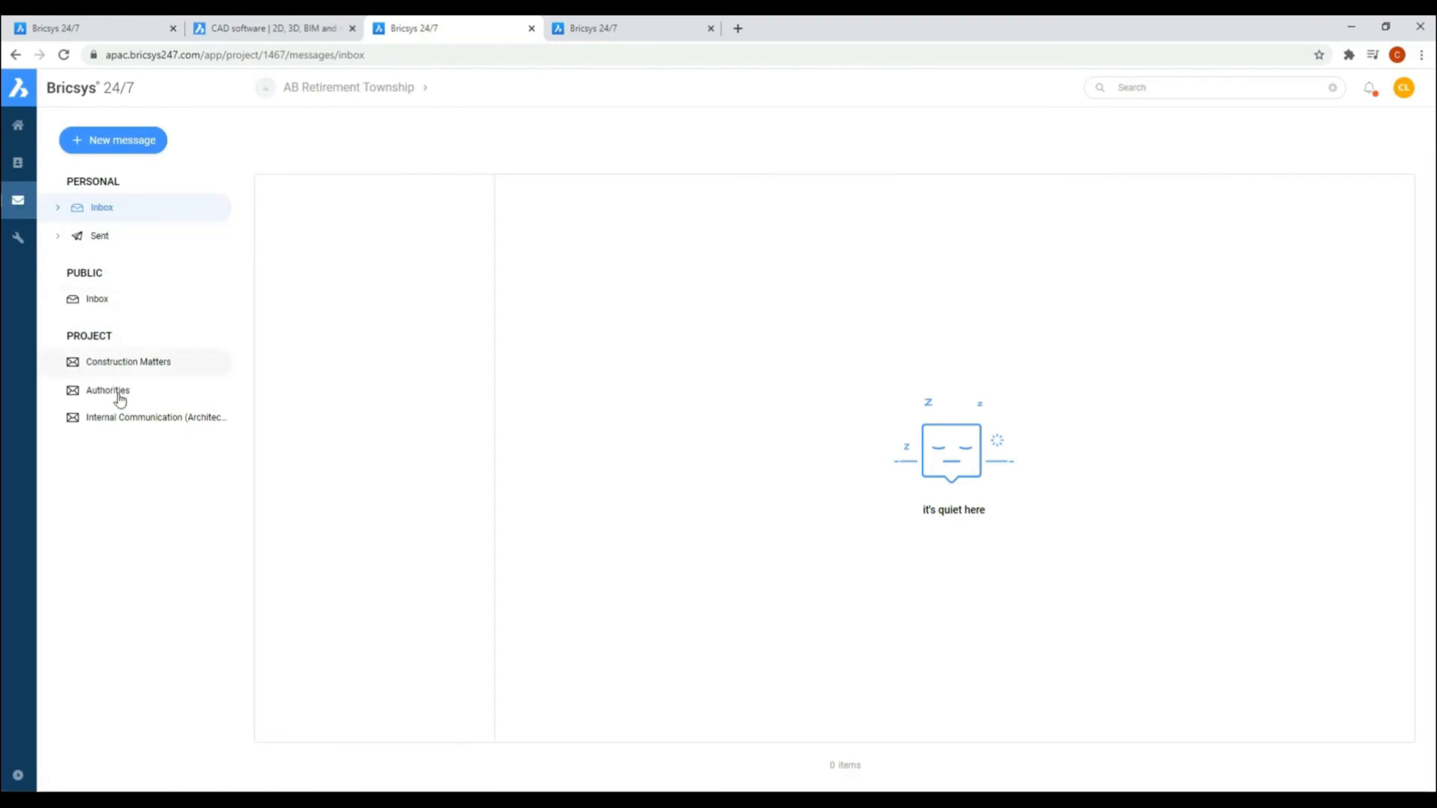
Step: Start a project message in the Internal Communication (Architects) folder, addressed to the colleague, with the subject "Design meeting"
click(112, 141)
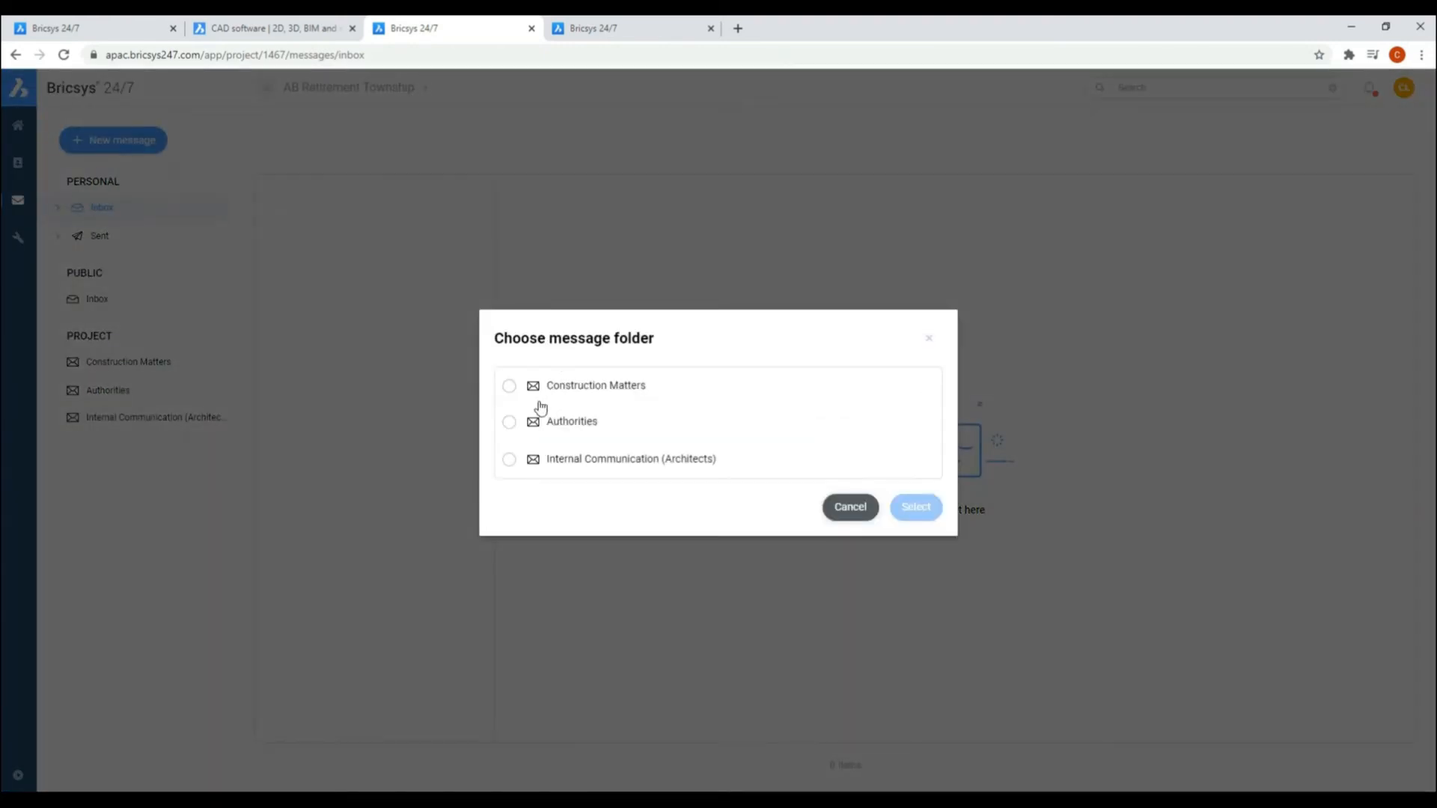
click(510, 461)
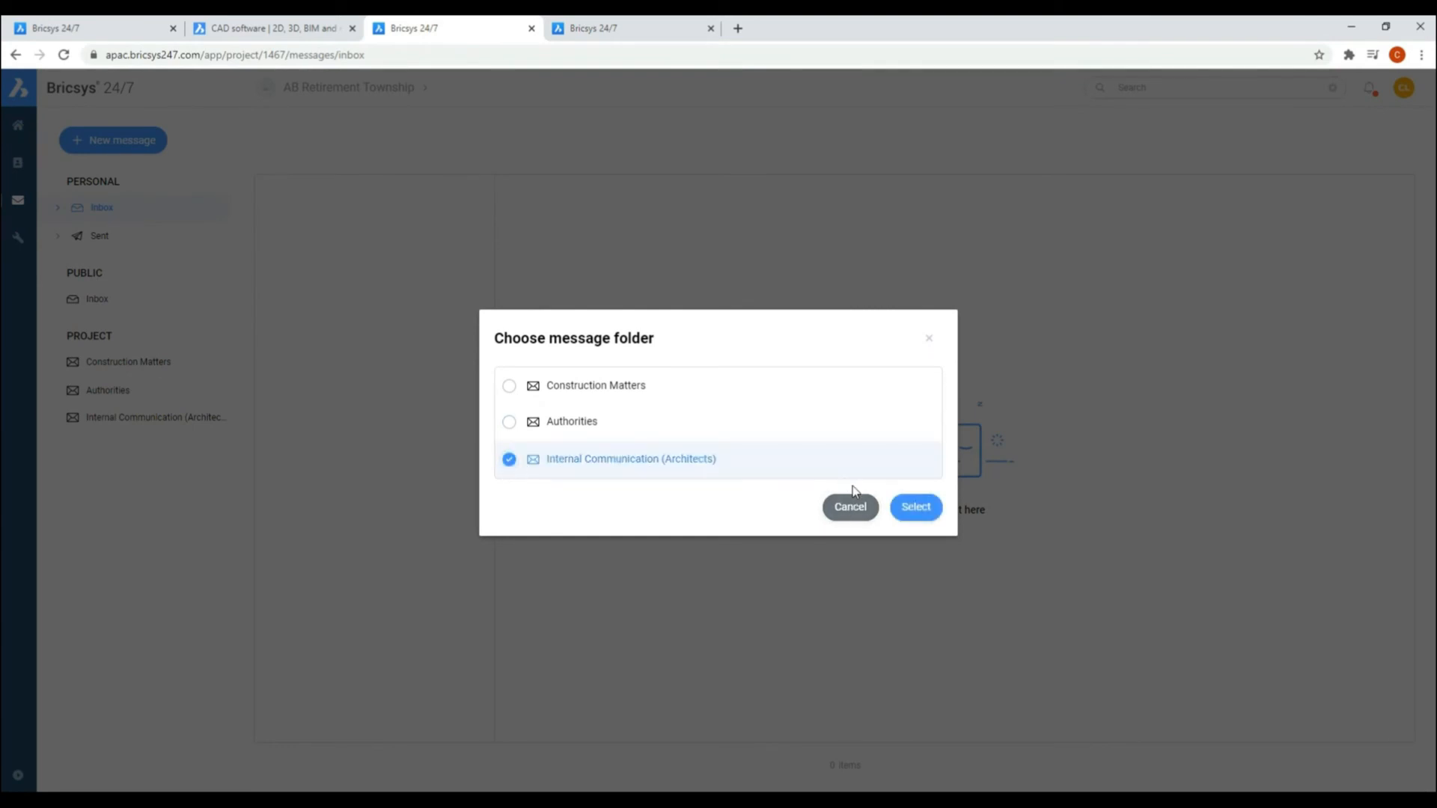
click(914, 509)
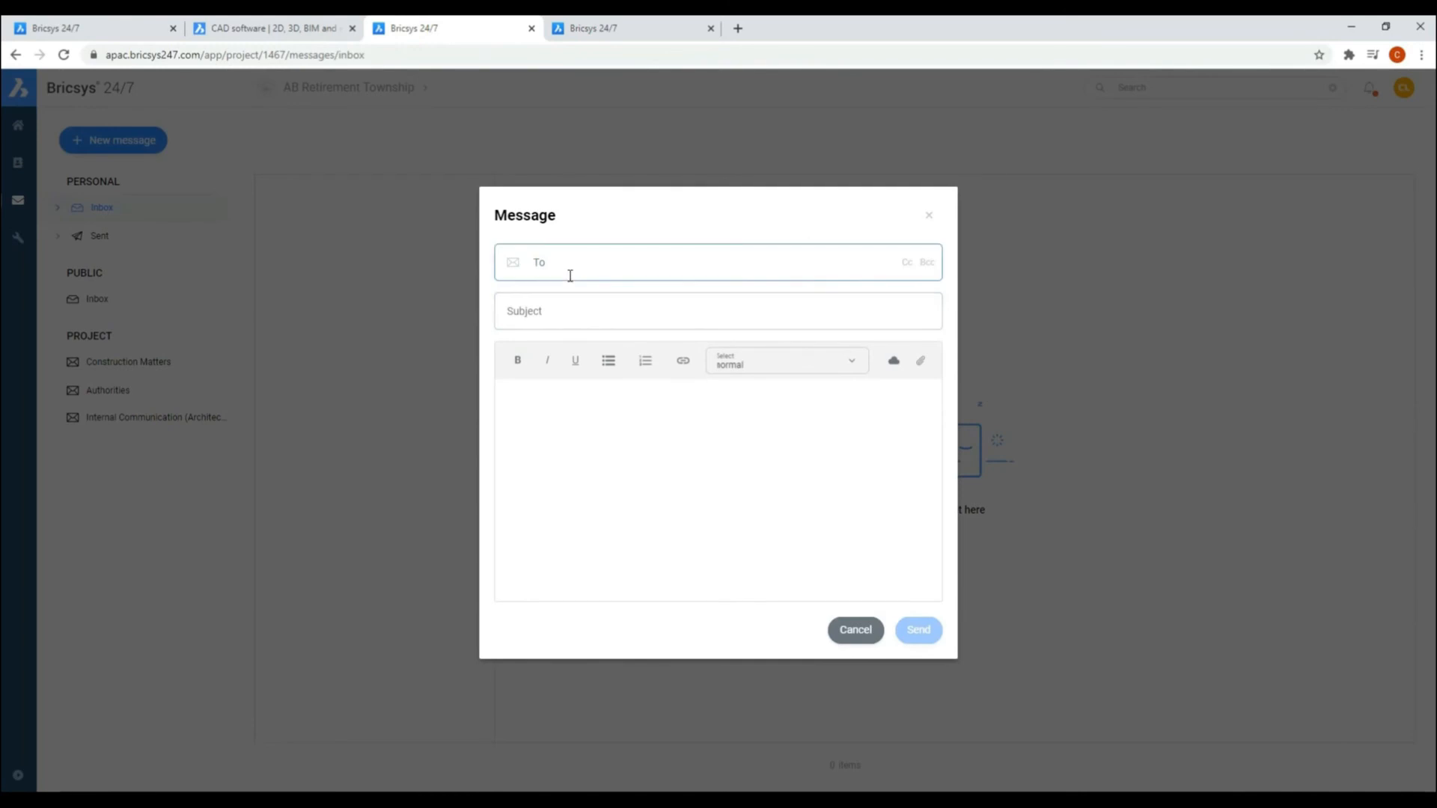
text(arvi)
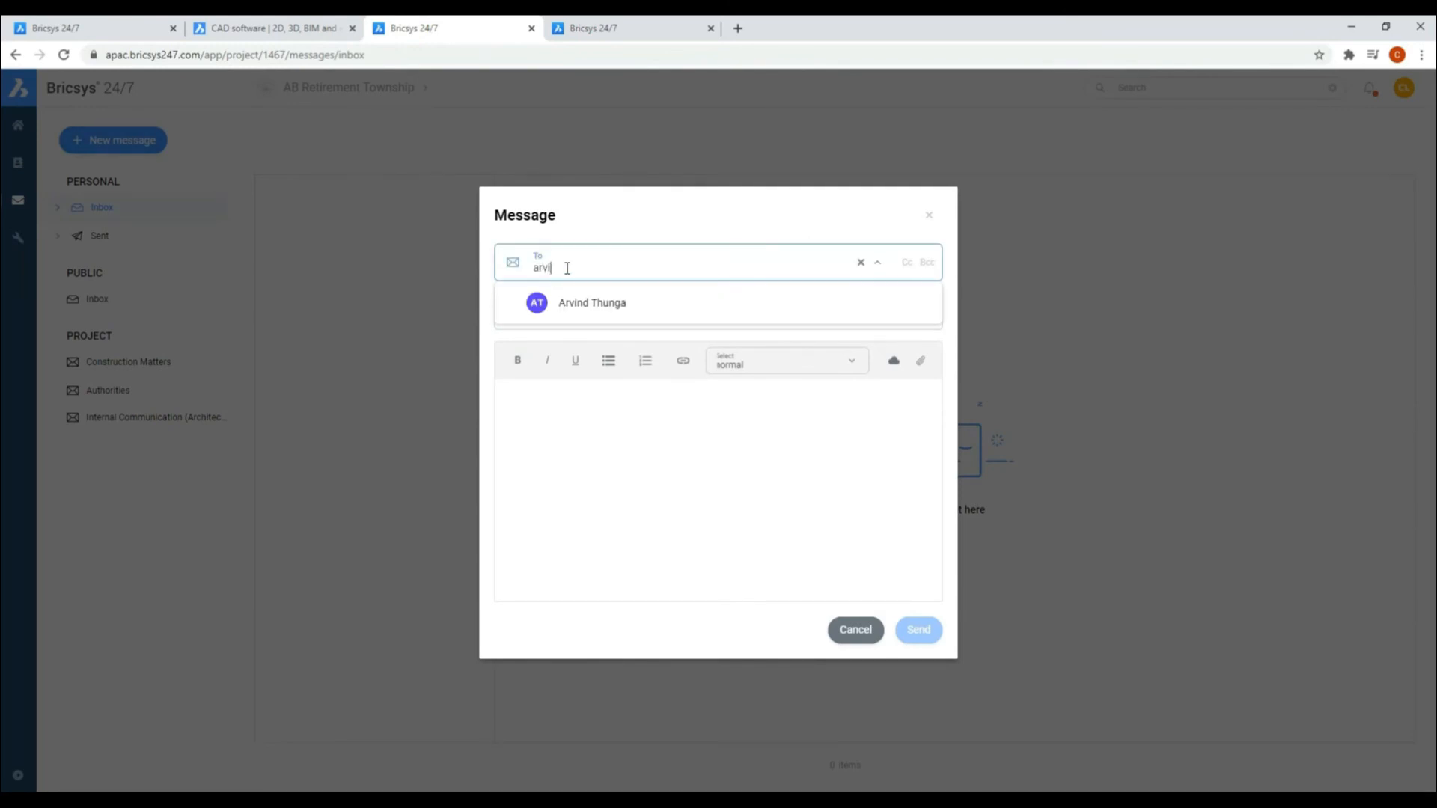
click(594, 303)
click(581, 316)
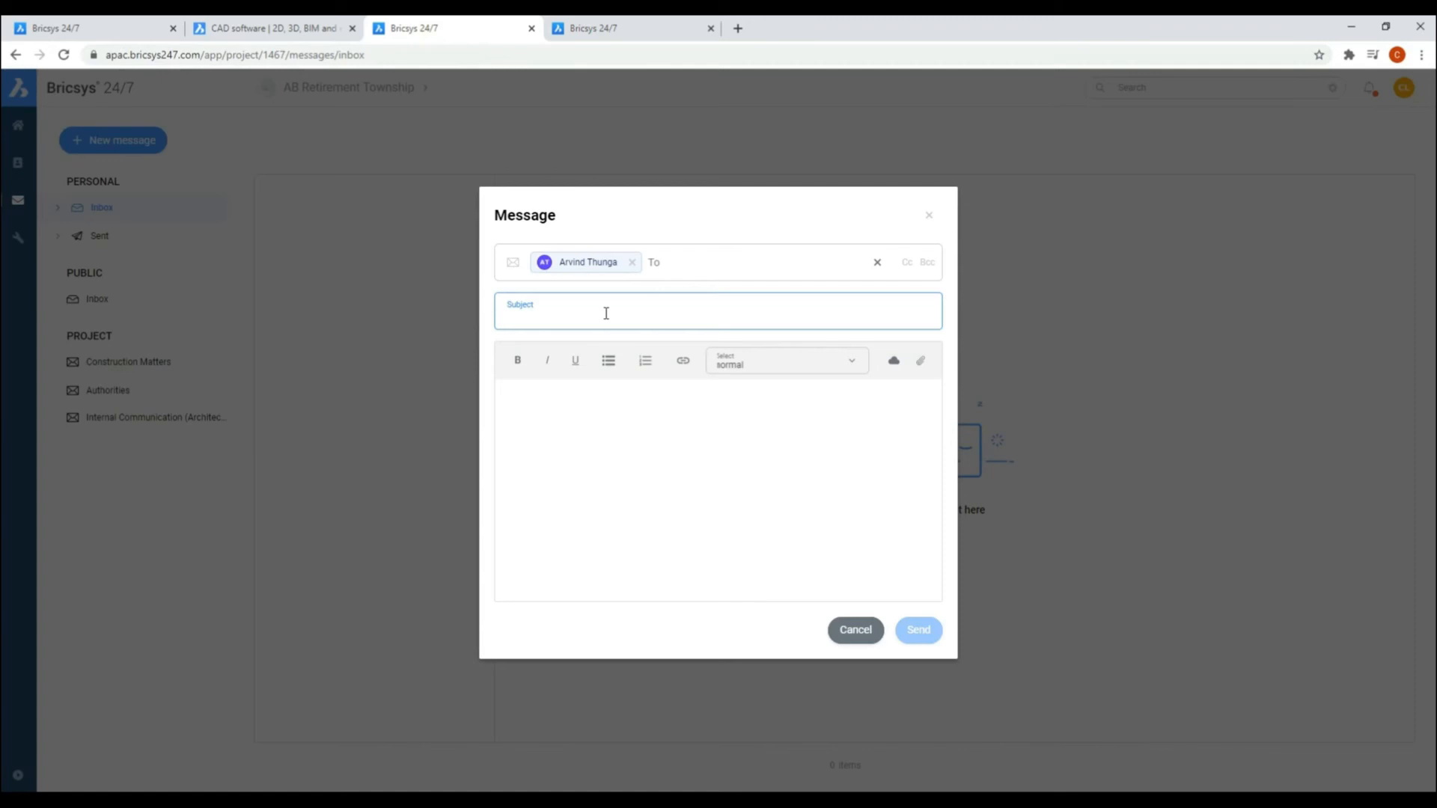
text(Design meeting)
Step: Greet the colleague in the message body and write "The design meeting for Thursday will be shifted to Monday - per Client request." and "Thanks."
click(692, 434)
text(Hi)
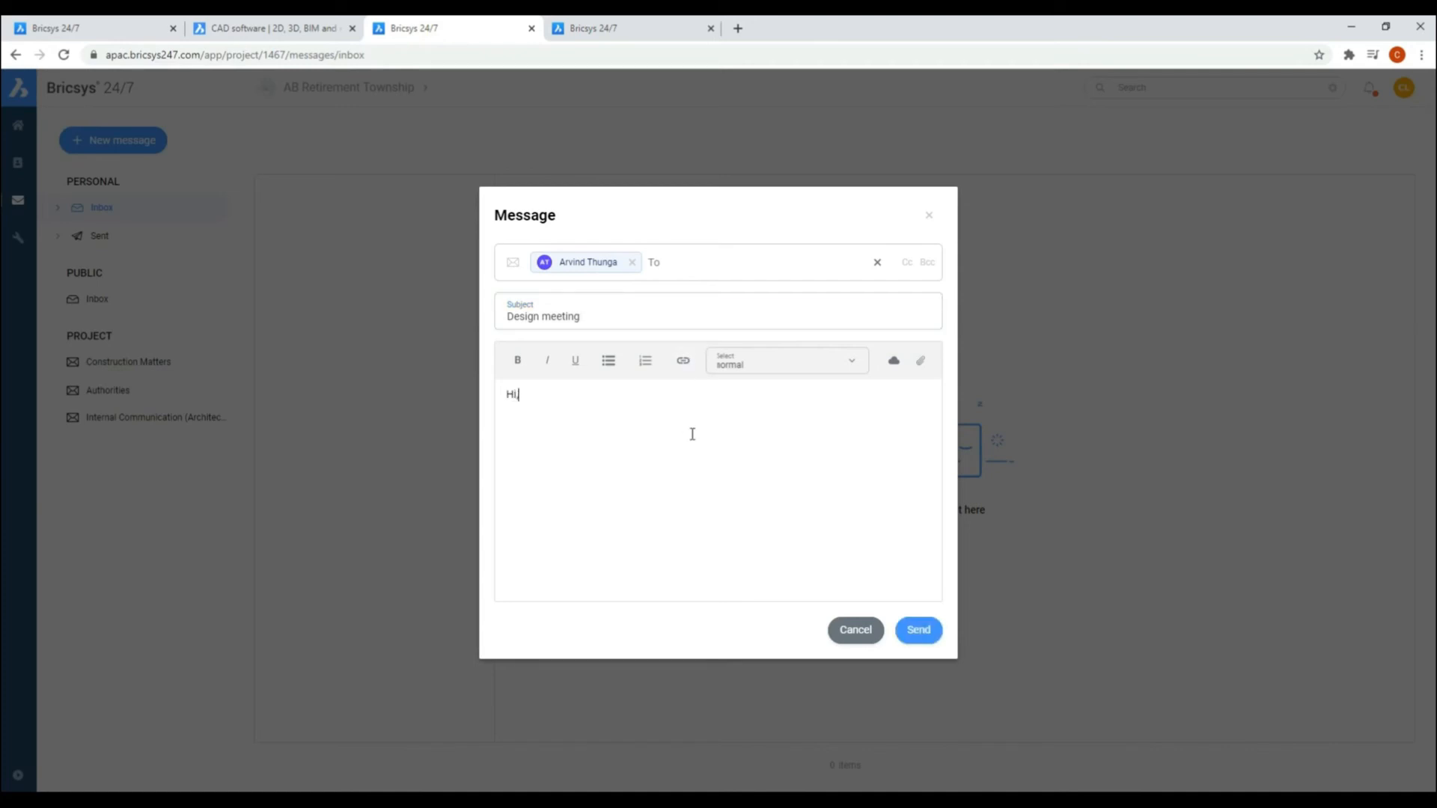
key(Return)
text(The design meeting for Thursday will be shifted to Monday - per Client request)
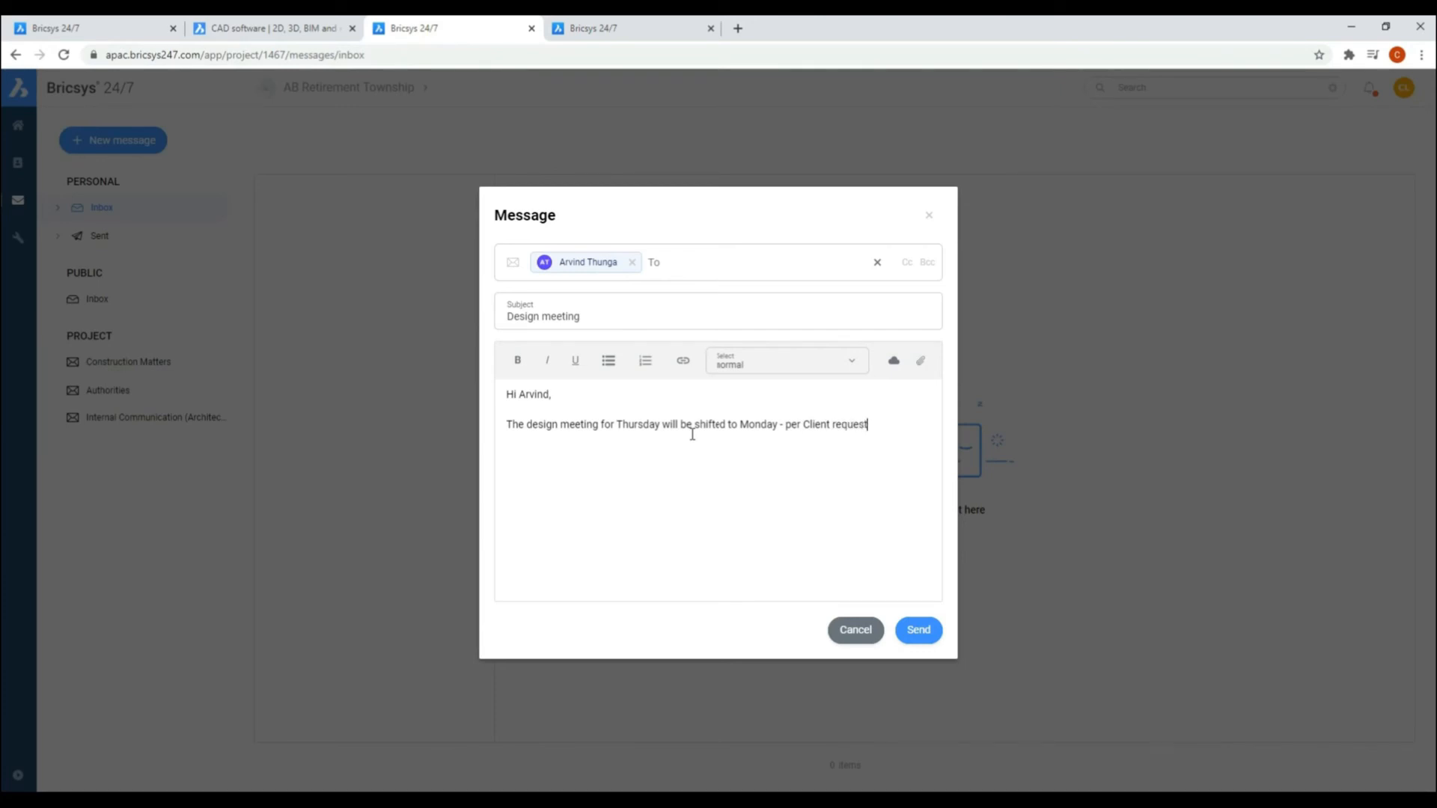
text(. Thanks.)
click(756, 363)
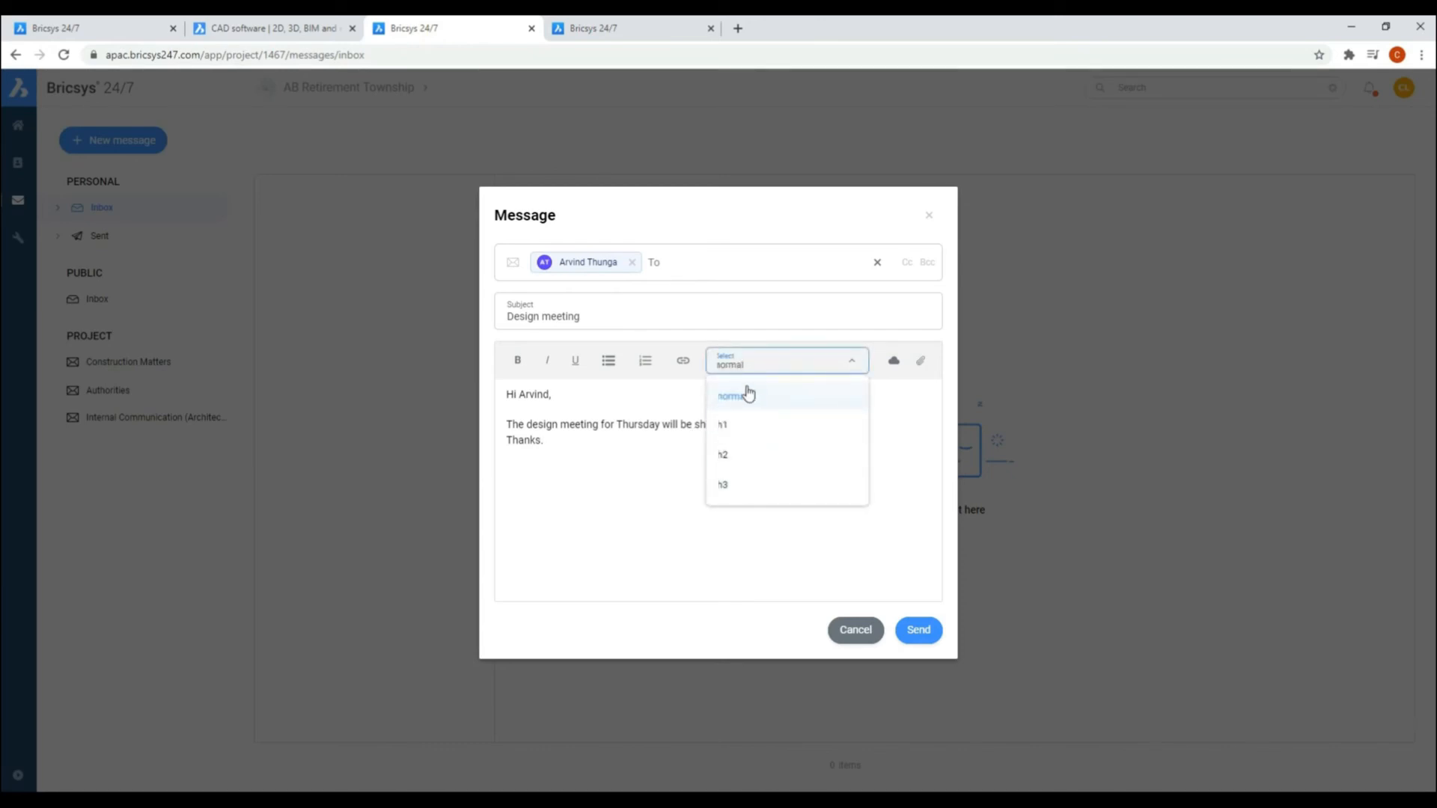
click(751, 368)
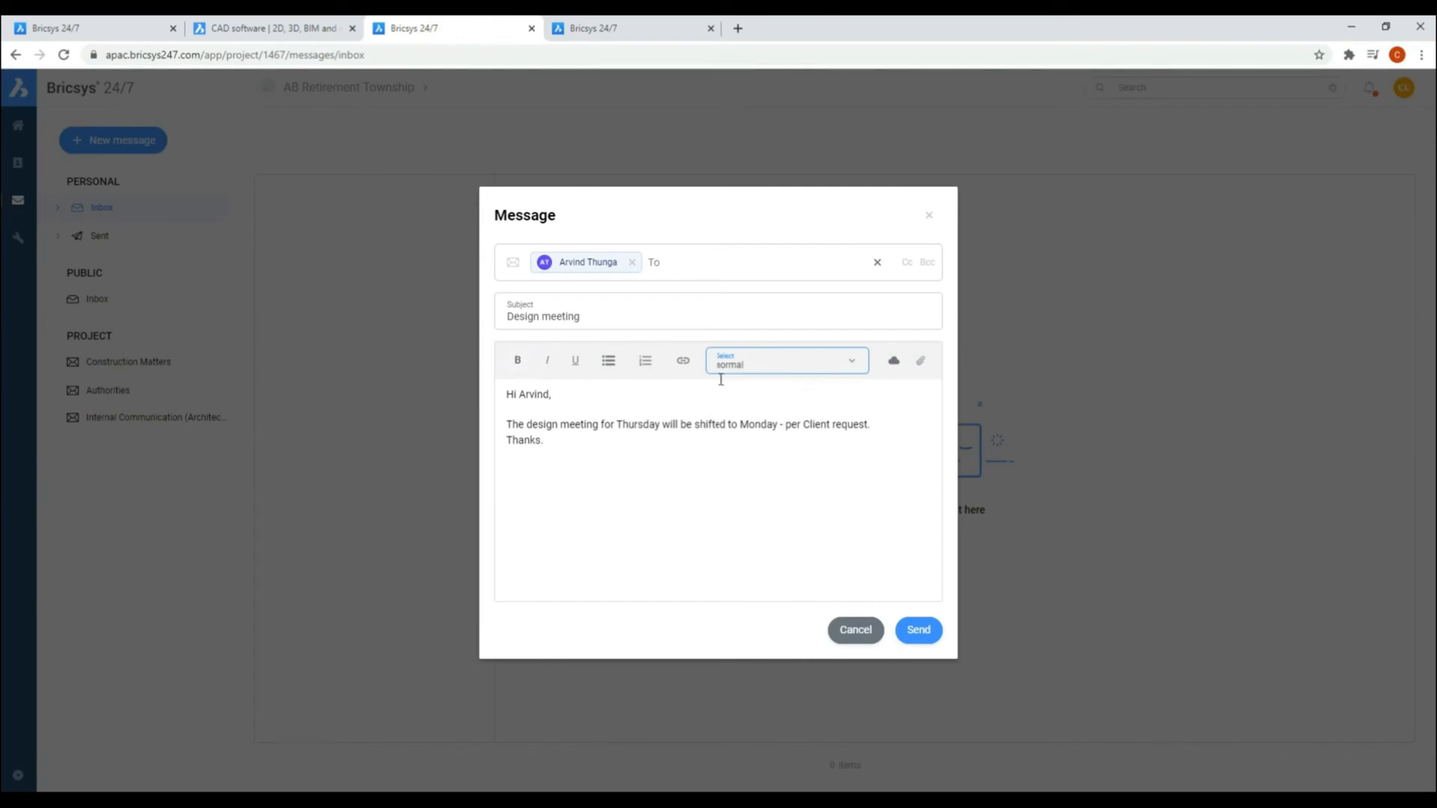
click(924, 364)
Step: Make the words "shifted to Monday" bold in the message body
mouse_move(696, 426)
mouse_down()
mouse_move(779, 425)
mouse_move(695, 425)
mouse_up()
click(516, 361)
click(827, 499)
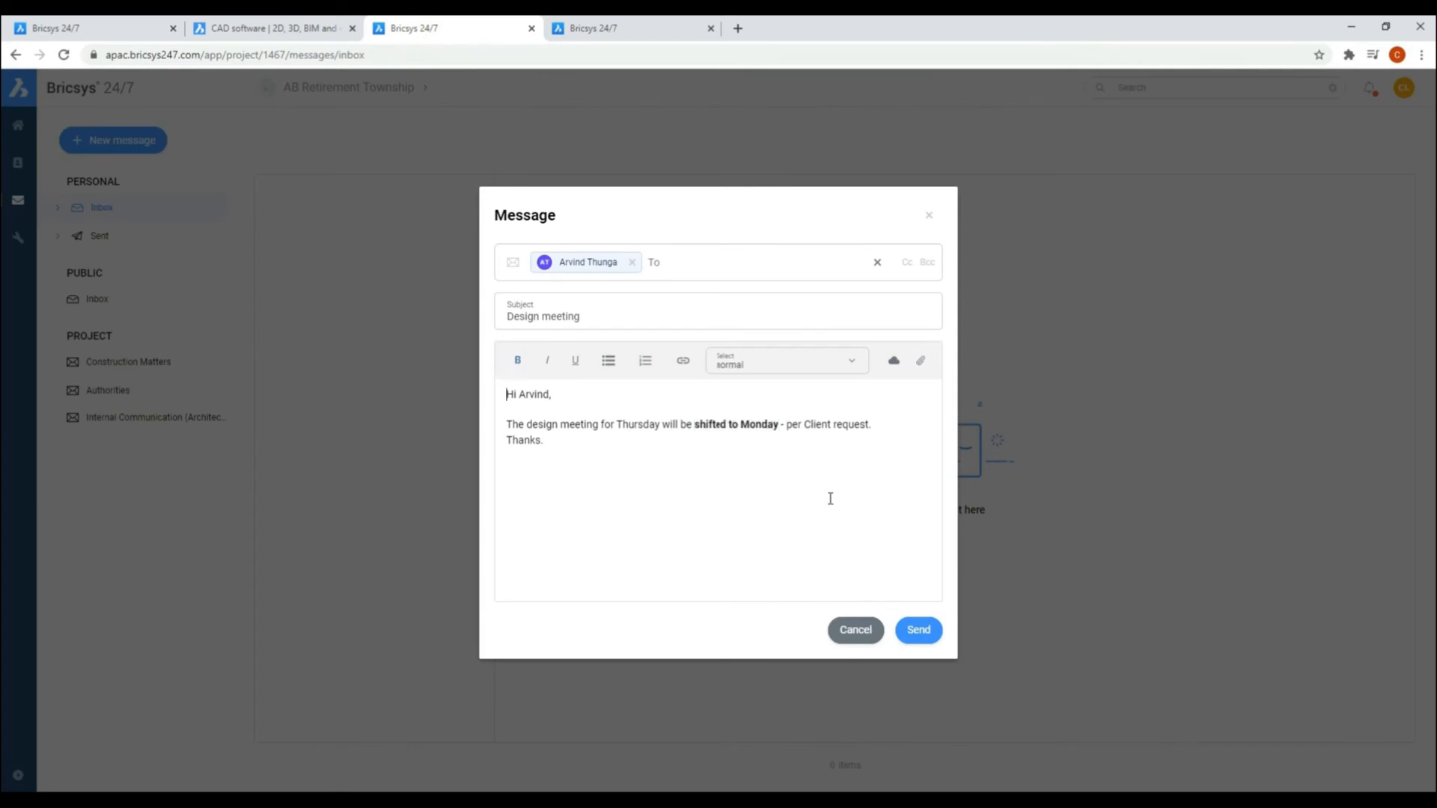
Step: Send the design meeting message and open the Internal Communication (Architects) message folder
click(919, 631)
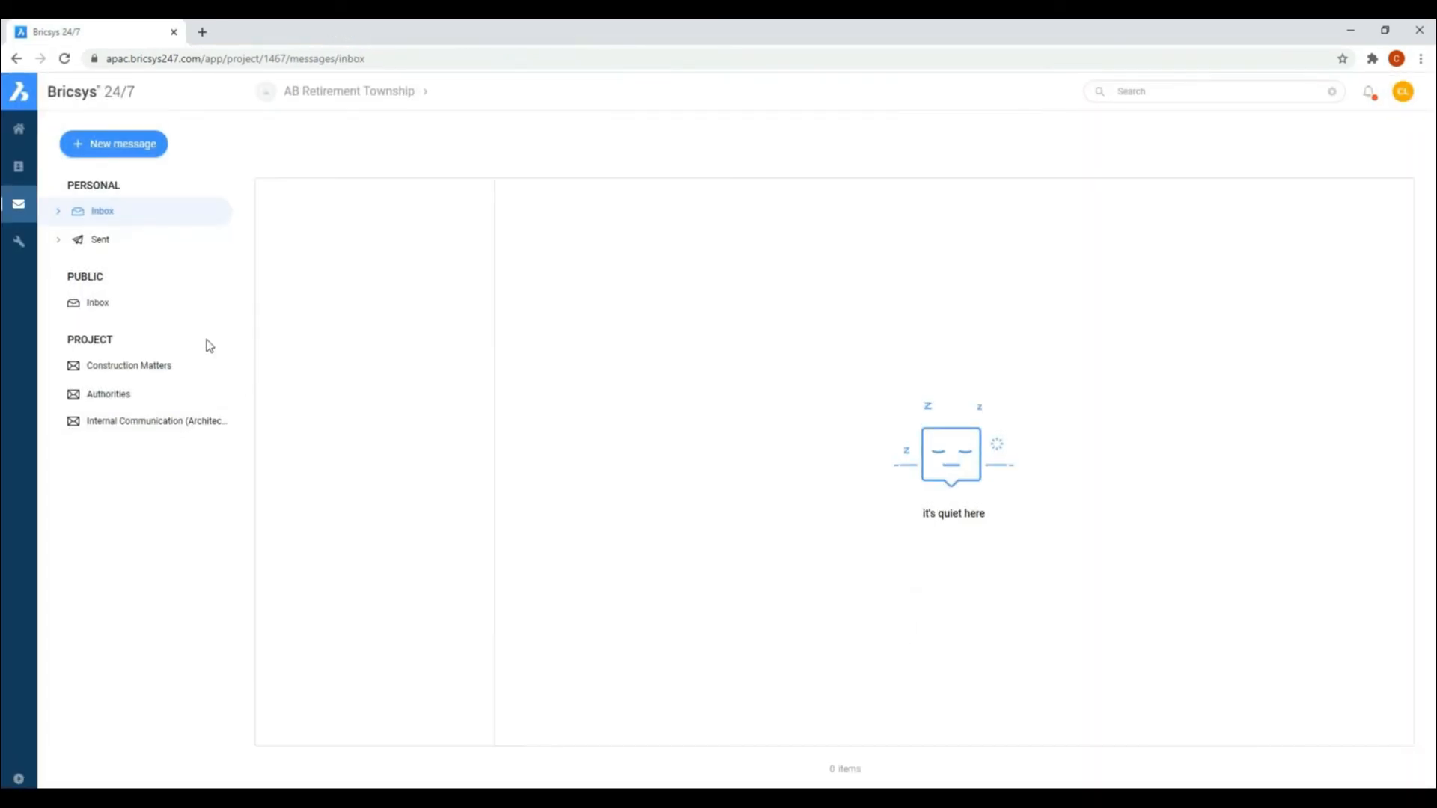
click(132, 424)
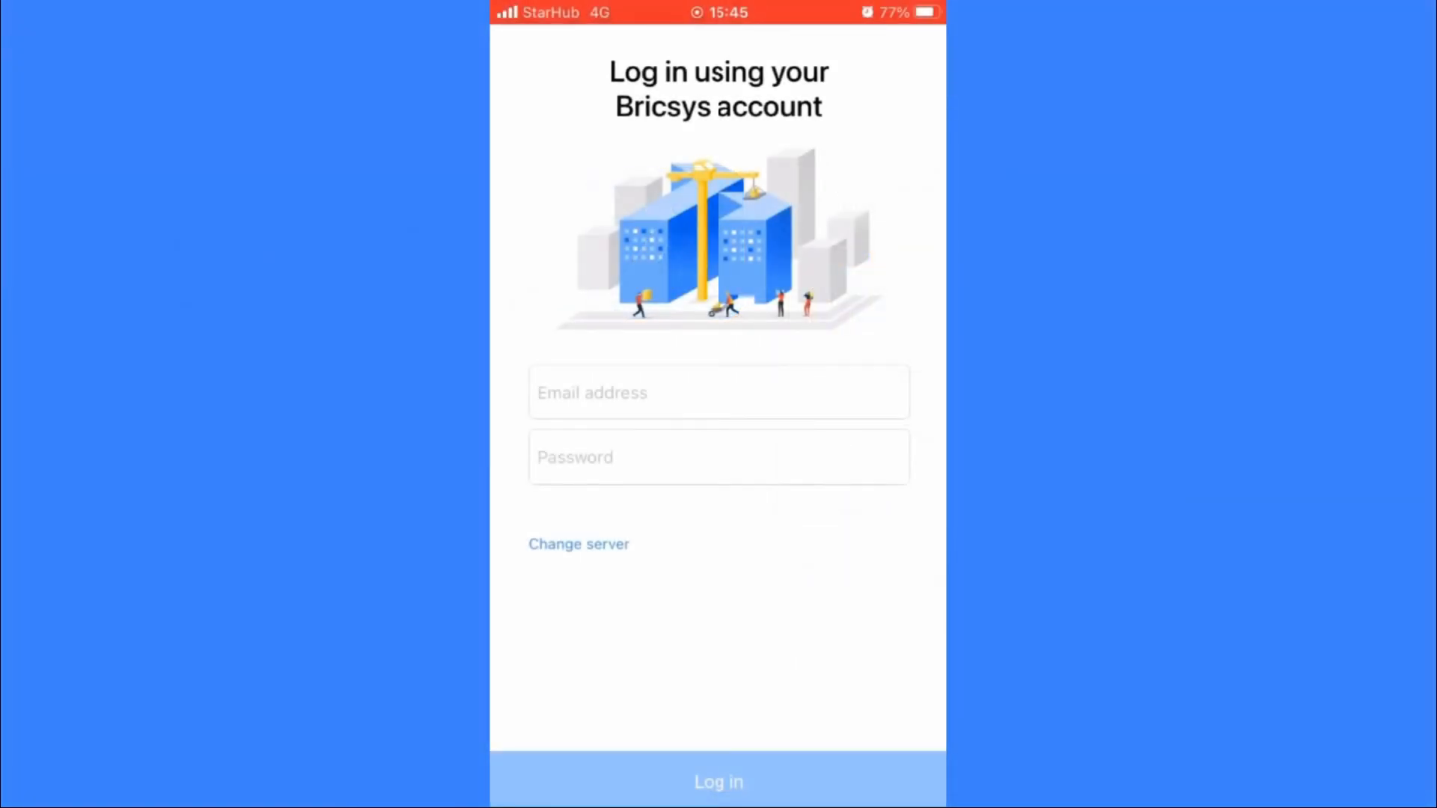
Step: Log in to the Bricsys 24/7 mobile app on the server apac.bricsys247.com with the account's email address and password
click(719, 393)
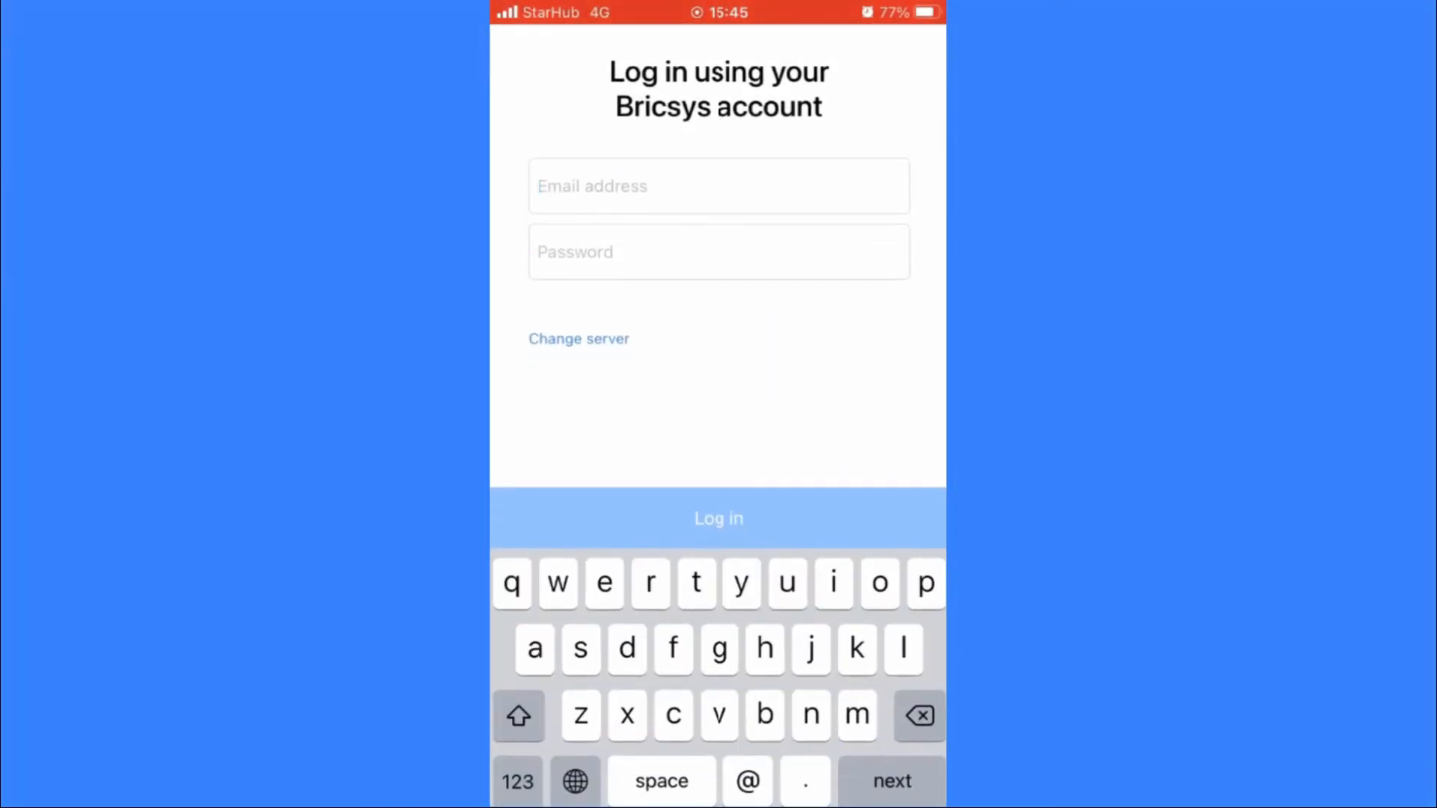
click(578, 338)
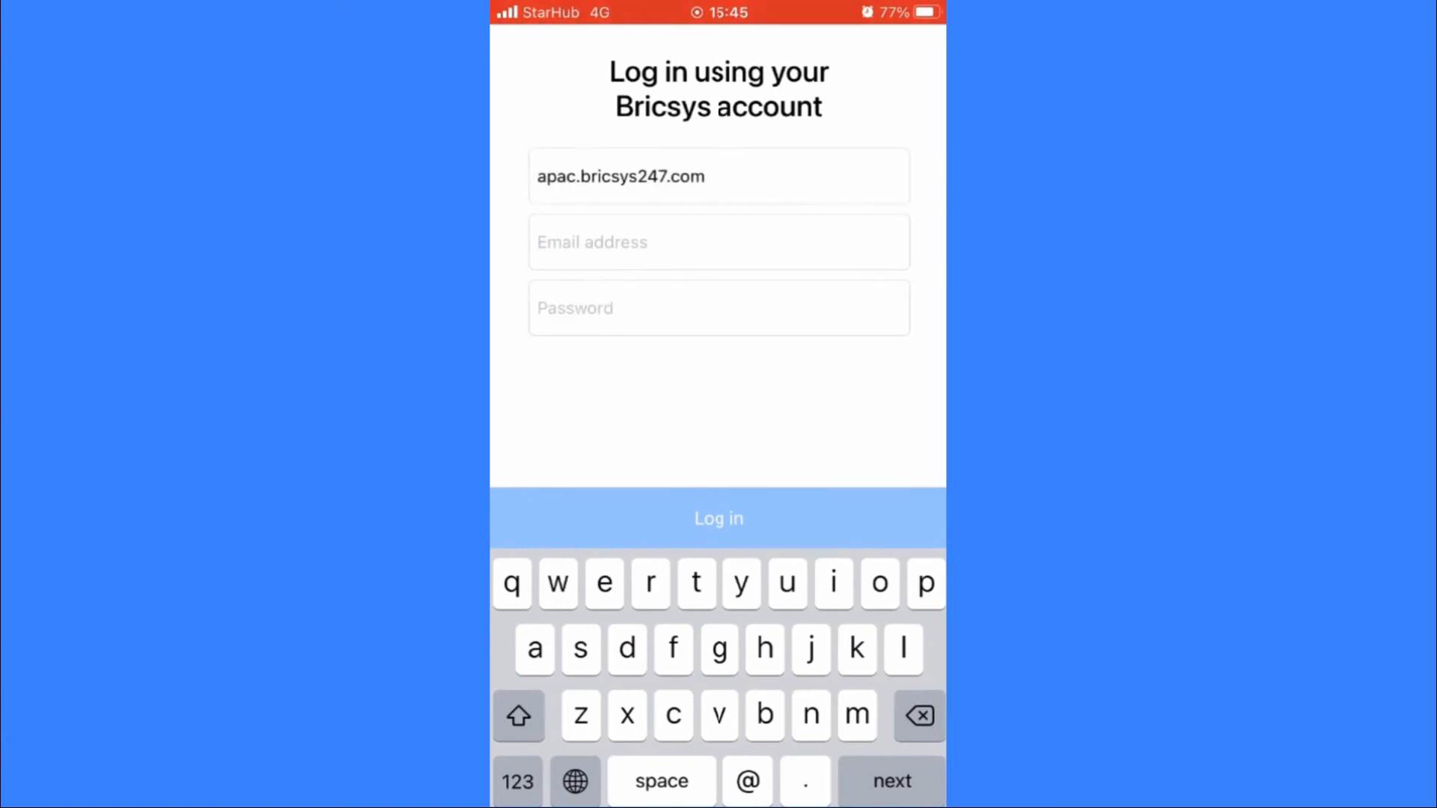
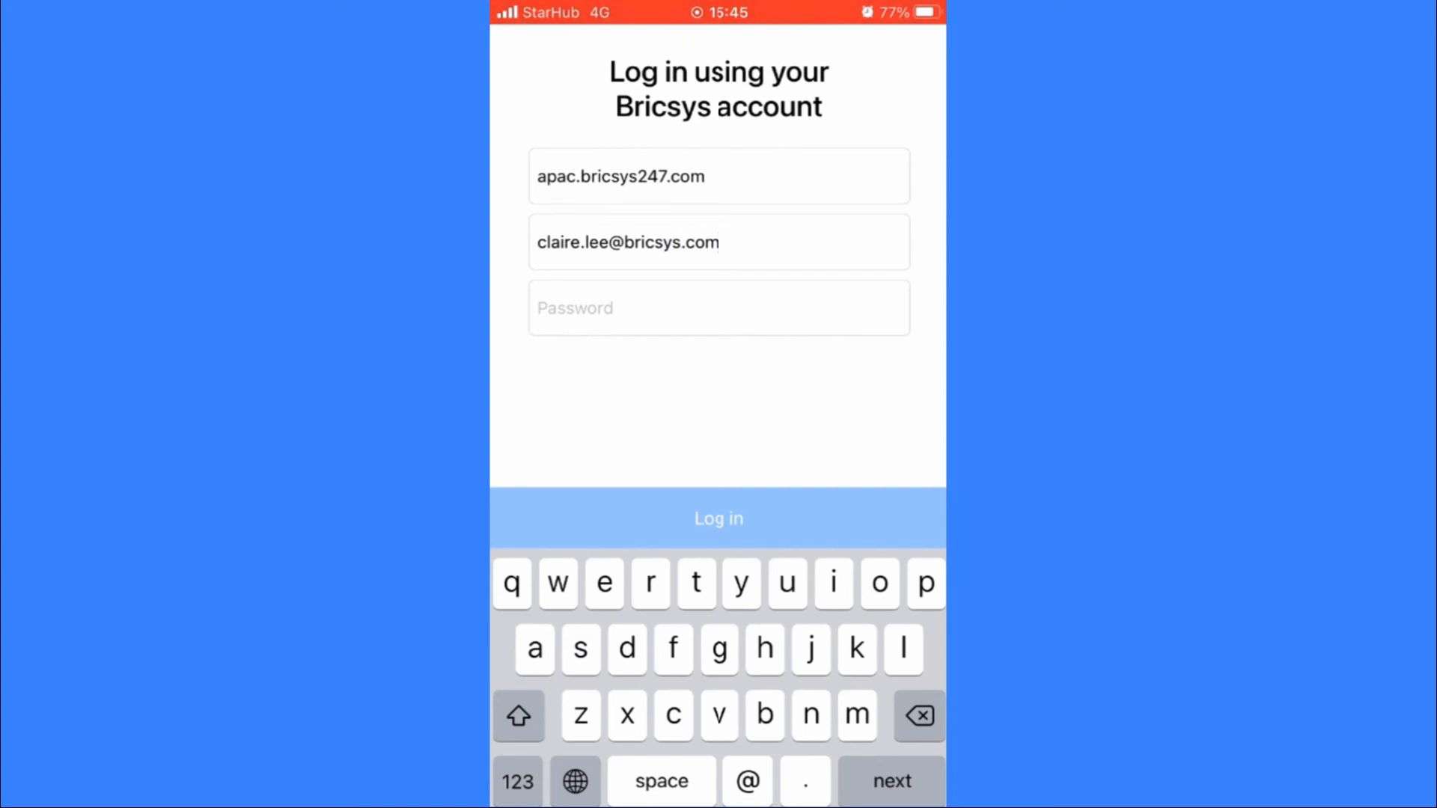
click(719, 308)
click(719, 519)
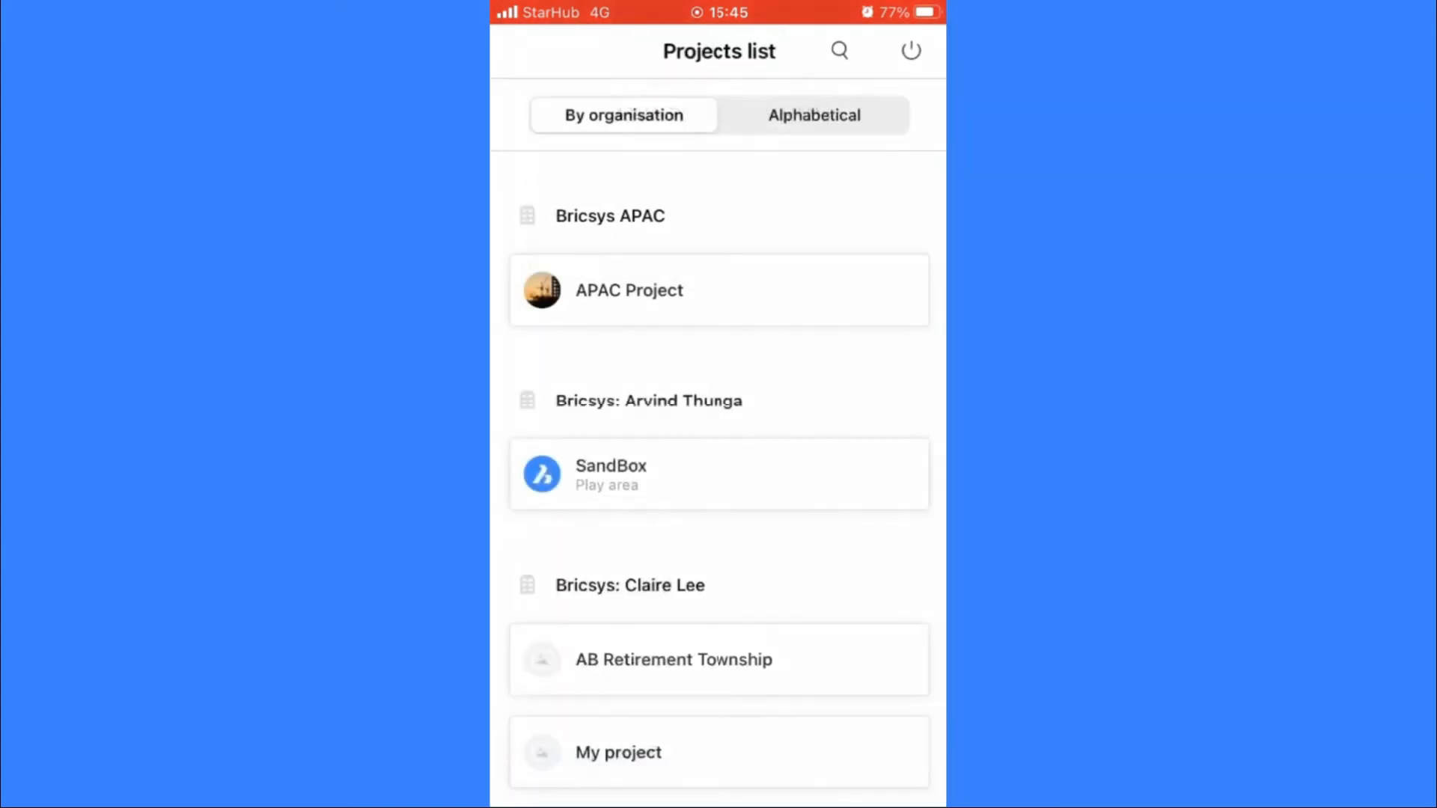
Step: Refresh the projects list and open the AB Retirement Township project
scroll(718, 479, up, 3)
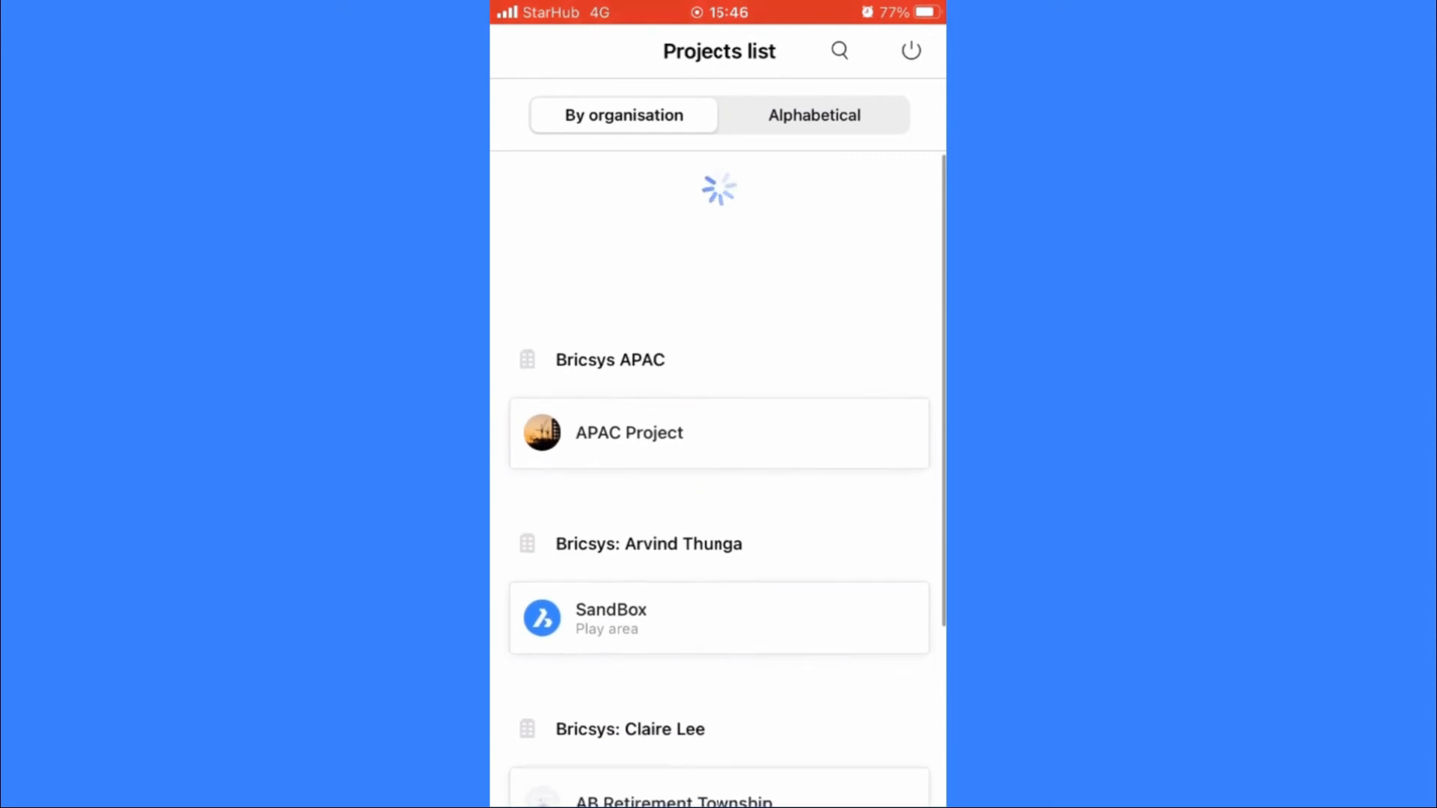
click(673, 660)
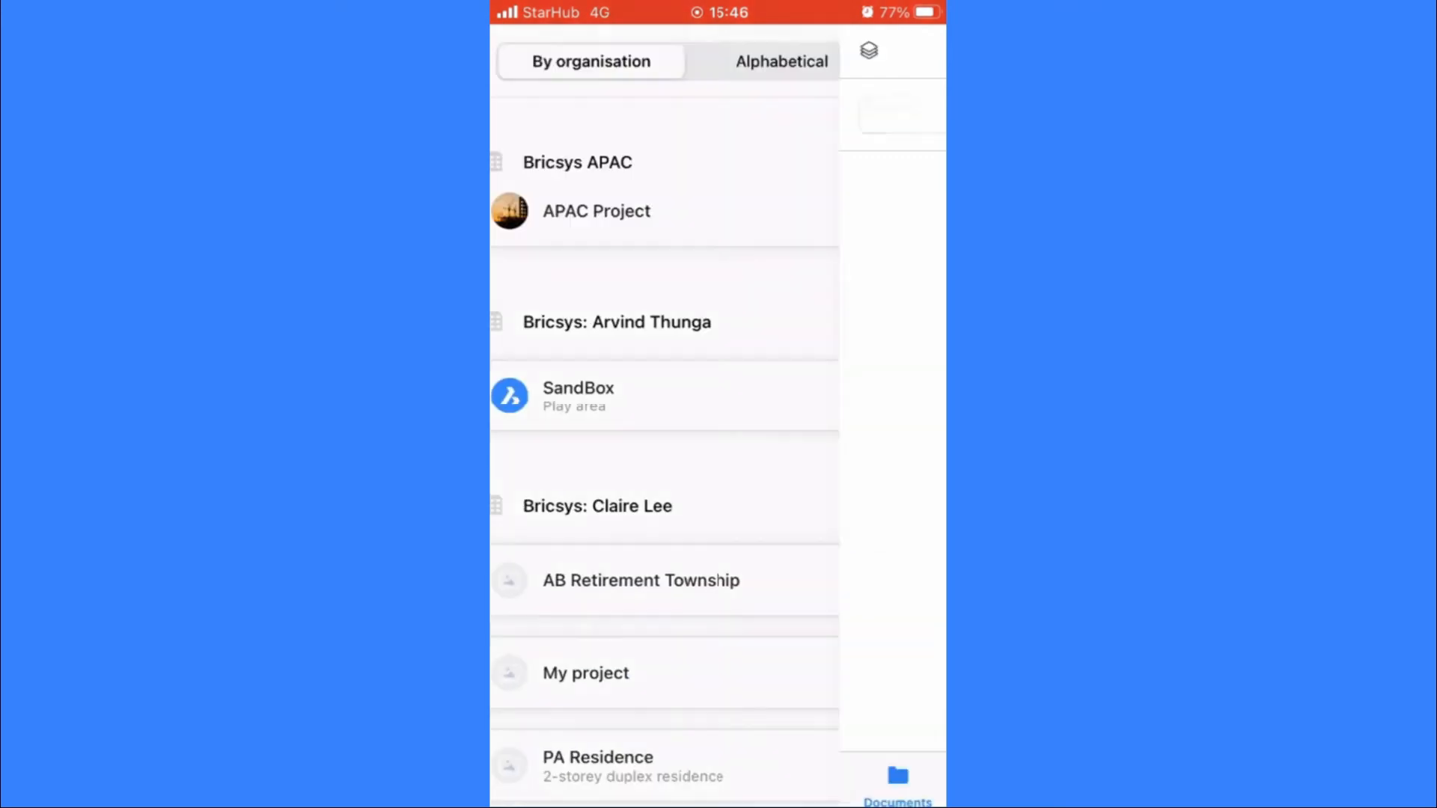
Step: Open the Acropolis_L1 Ground floor plan.dwg drawing from the project's Floor Plans folder under Chateau Acropolis
scroll(719, 449, down, 3)
scroll(718, 449, down, 1)
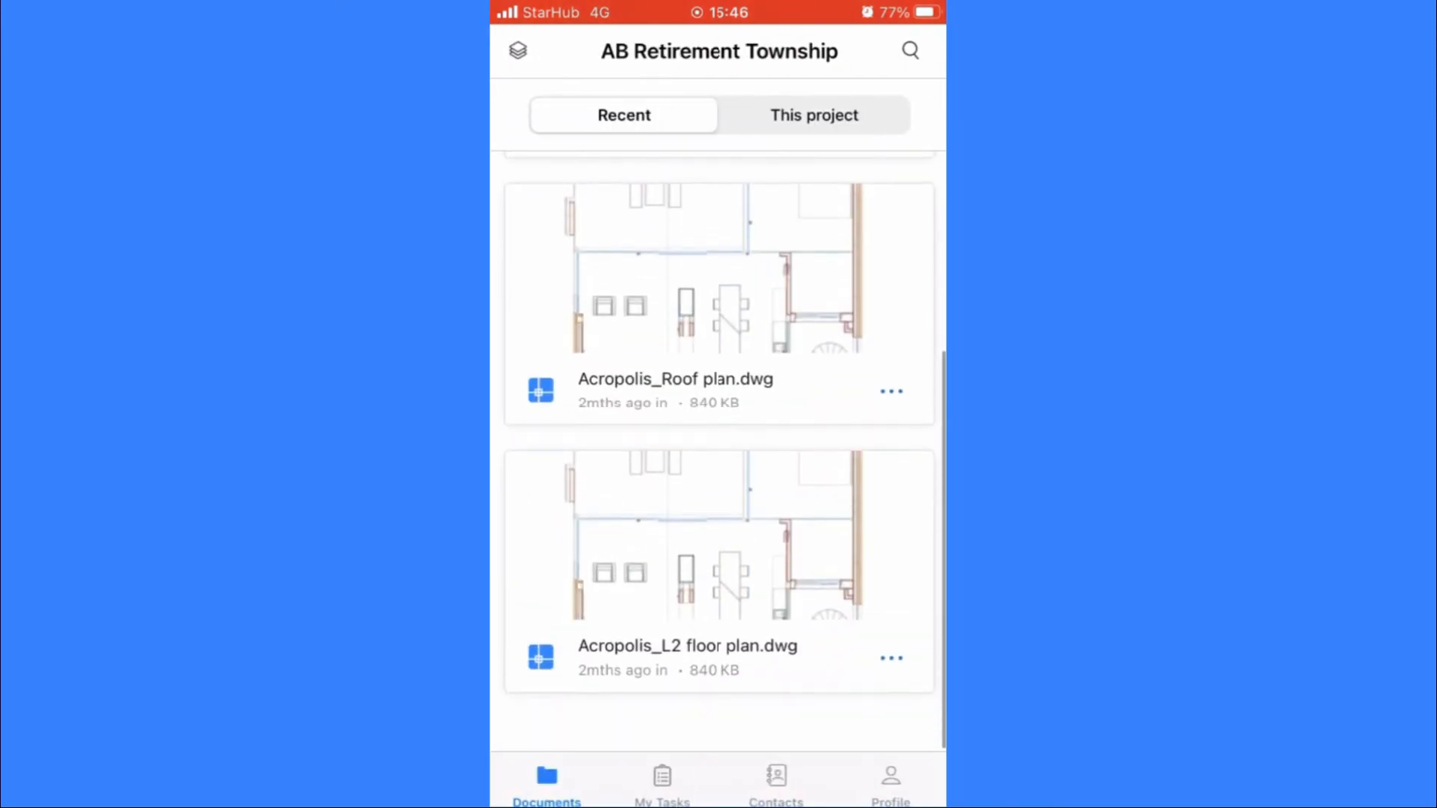
scroll(719, 449, up, 2)
click(814, 115)
click(636, 334)
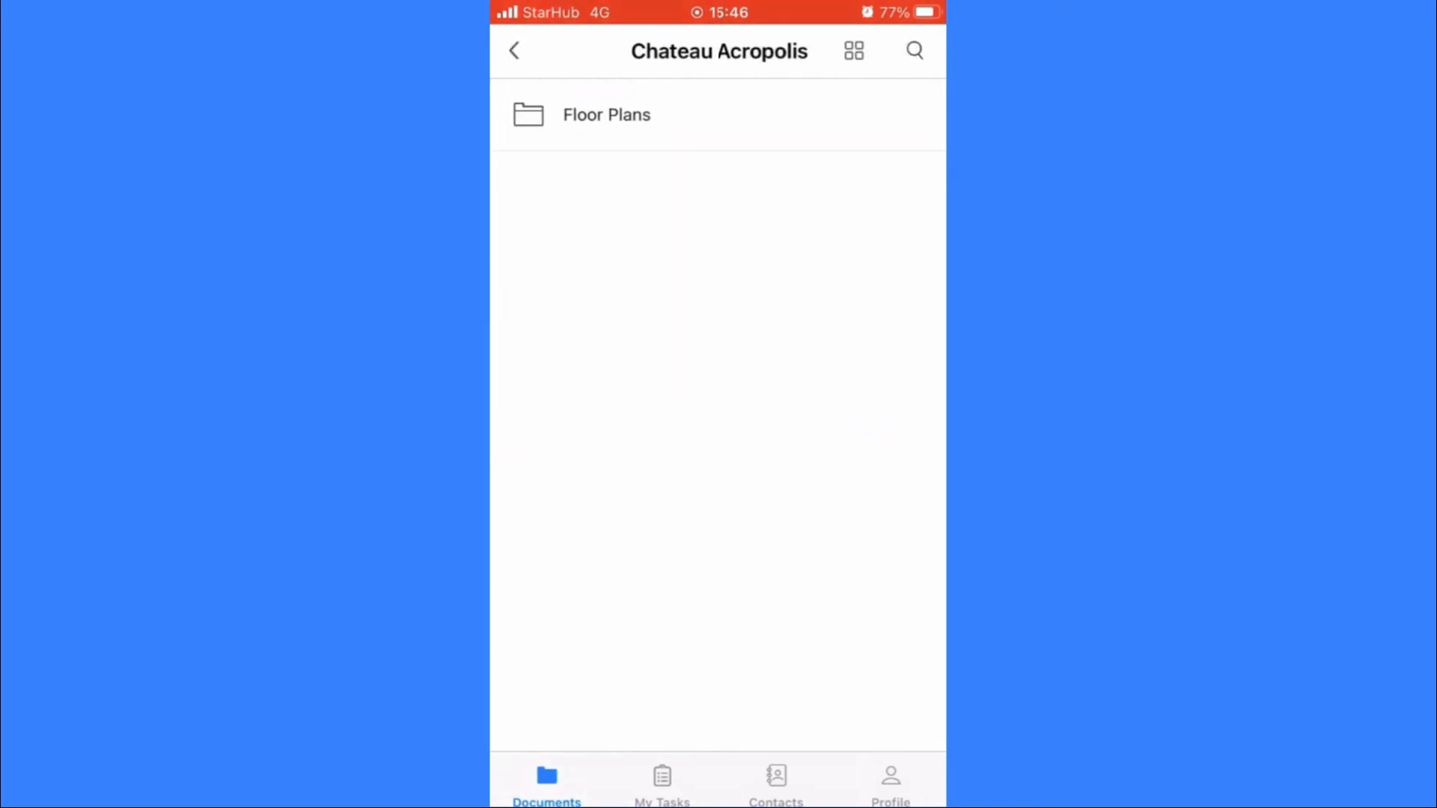
click(606, 115)
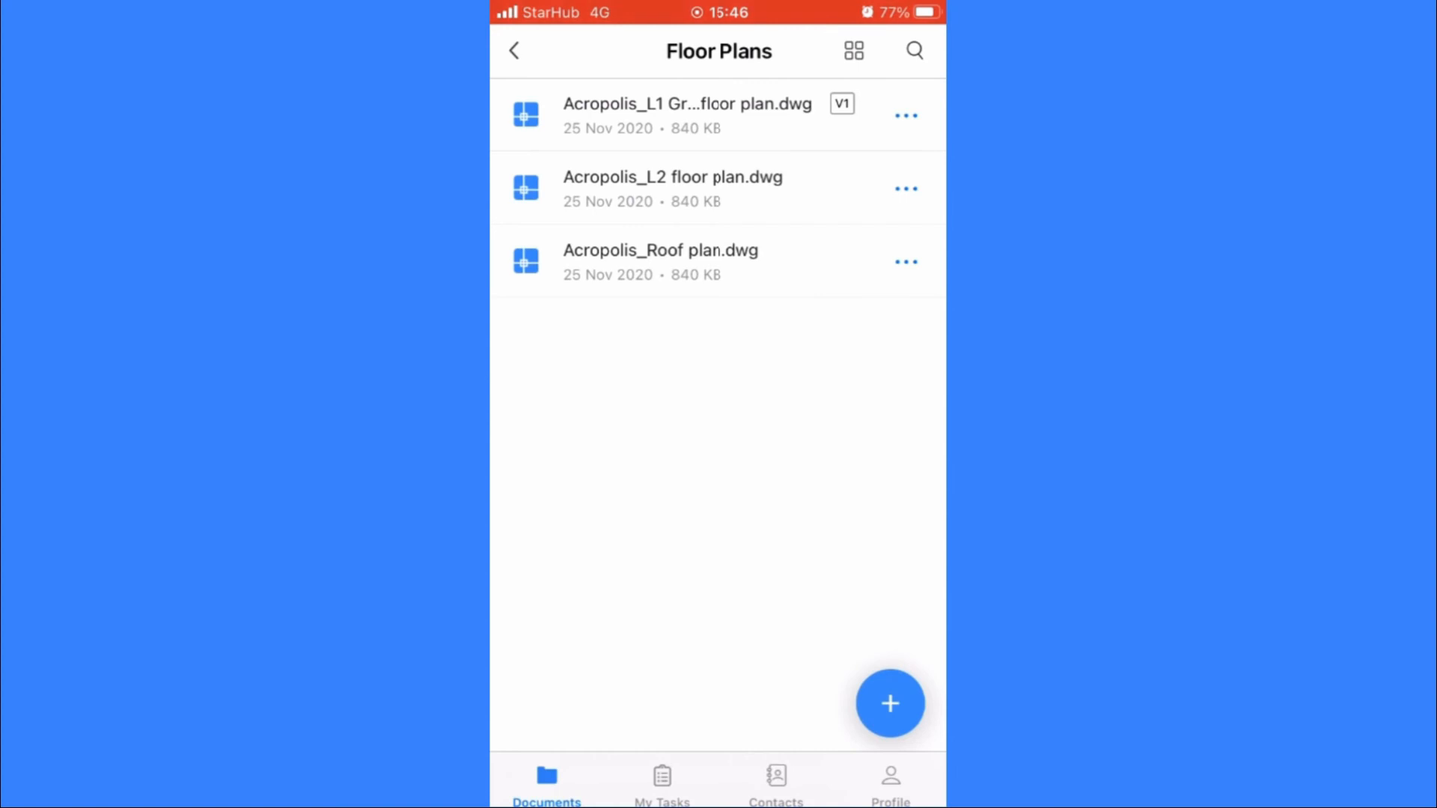
click(687, 115)
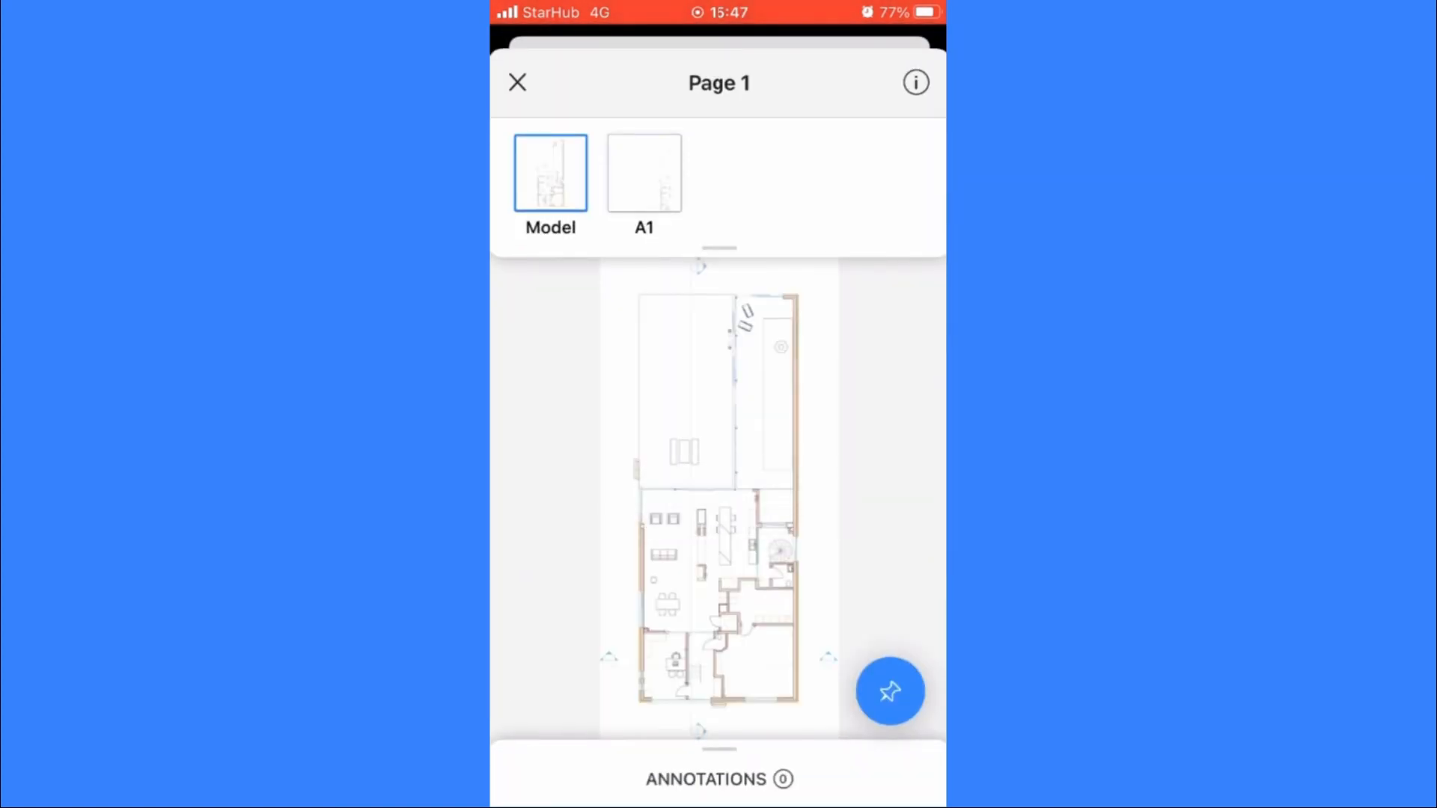
Step: Start an annotation on the Model page, framing the toilet and the upper part of the room below it, near the spiral stair
scroll(778, 599, up, 5)
mouse_move(719, 524)
mouse_down()
mouse_move(724, 460)
mouse_move(772, 444)
mouse_move(688, 453)
mouse_up()
click(890, 691)
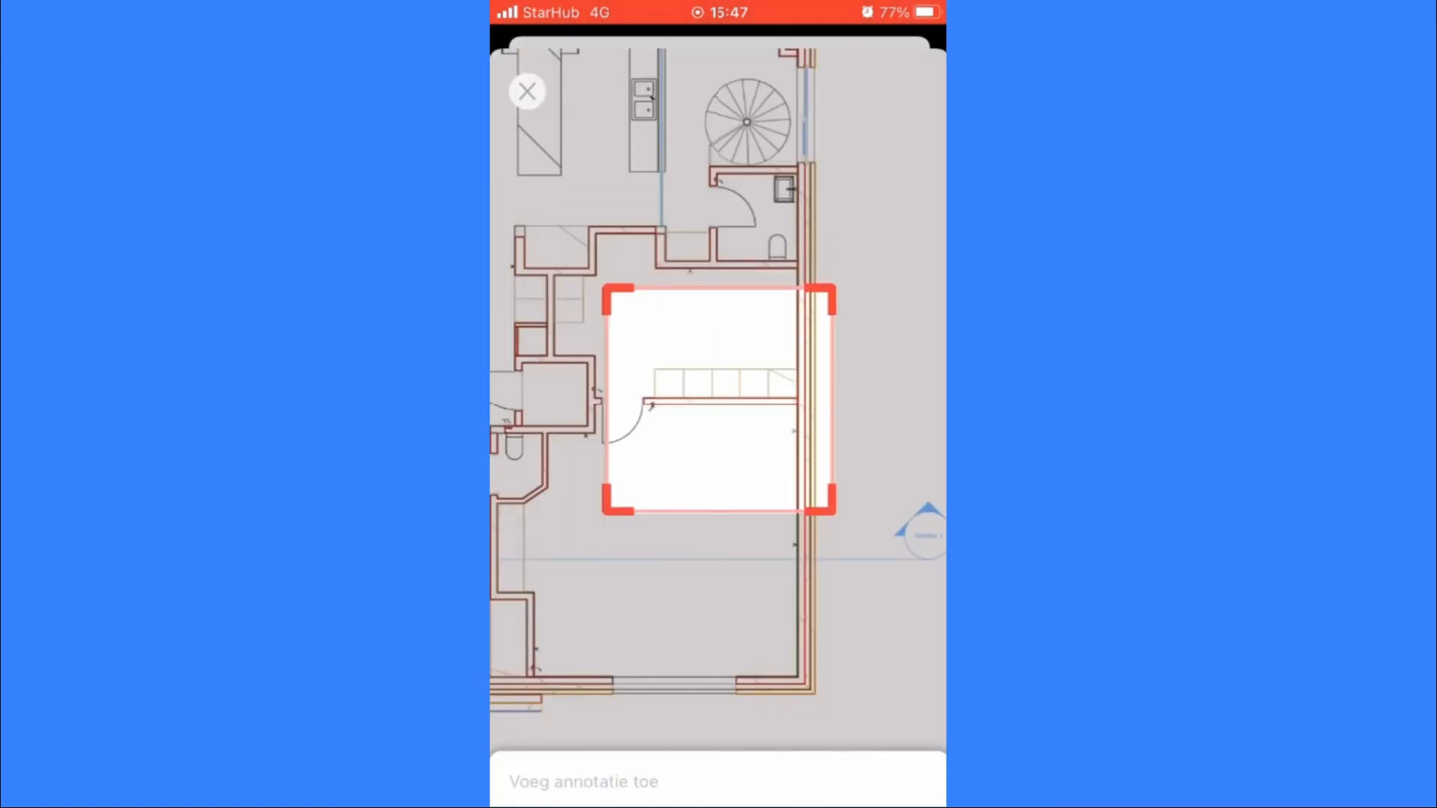
drag(832, 288, 847, 214)
drag(846, 513, 831, 337)
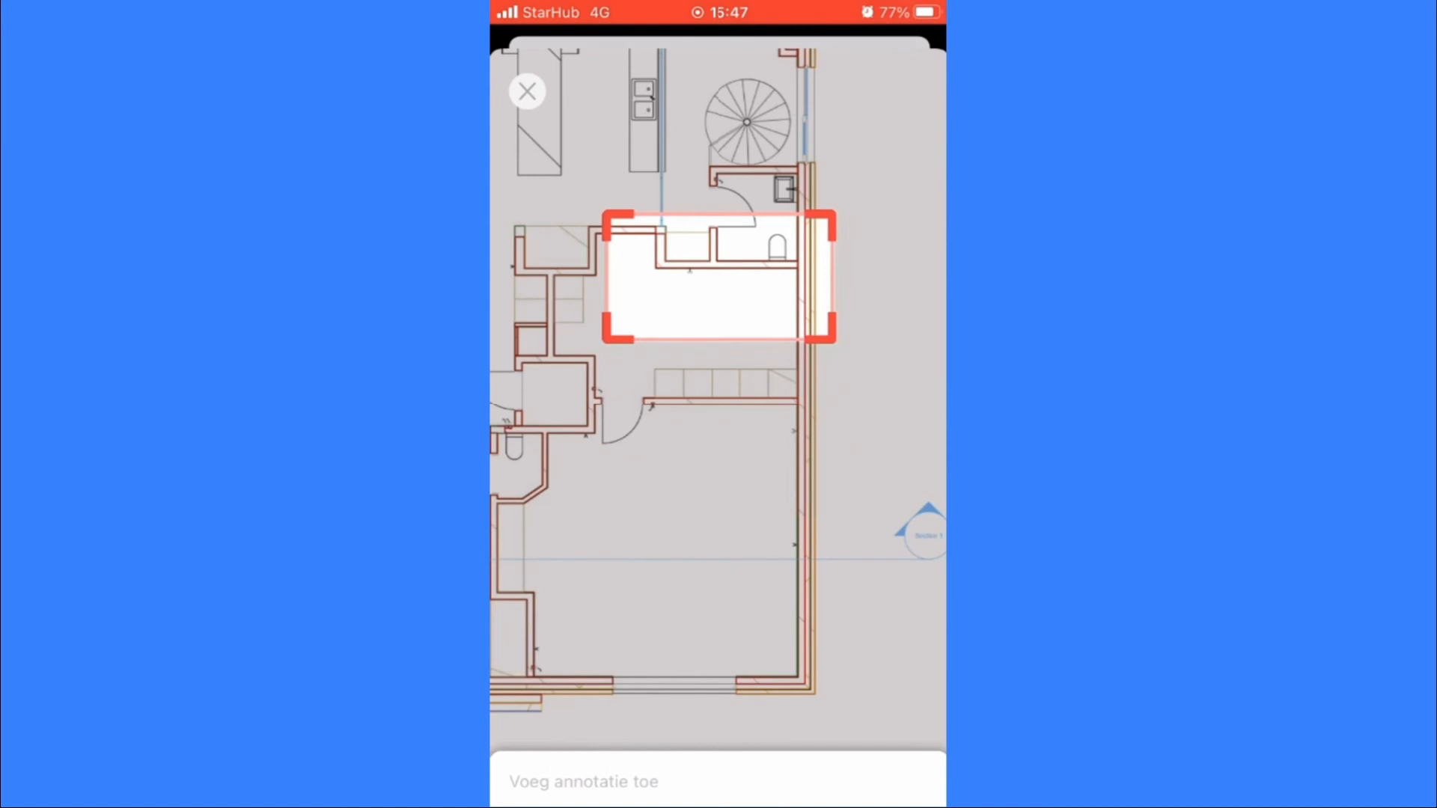
Step: Enter the annotation text "Please add storage" and post it on the drawing
click(584, 782)
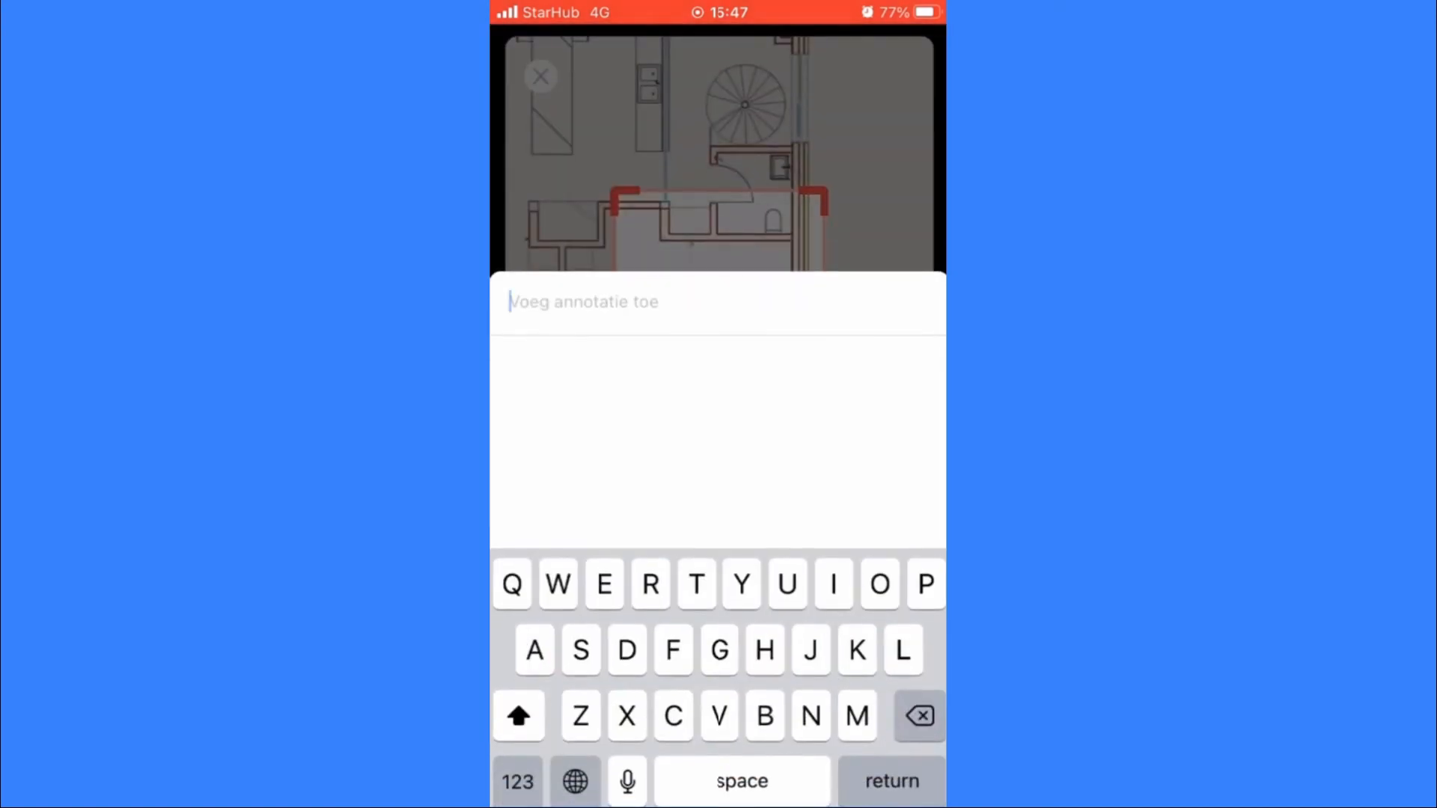
text(P)
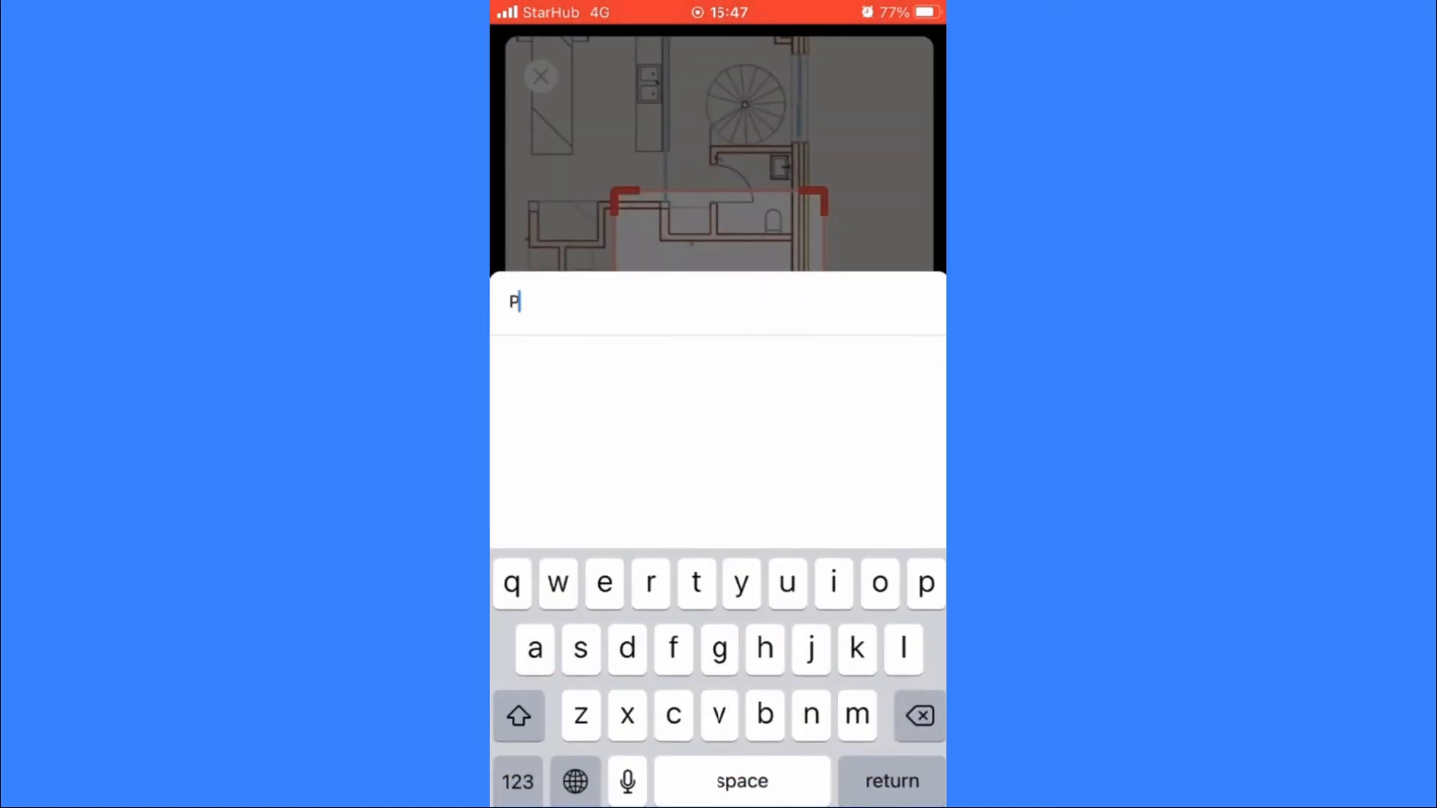
text(lease add)
key(BackSpace)
key(BackSpace)
text(add storage)
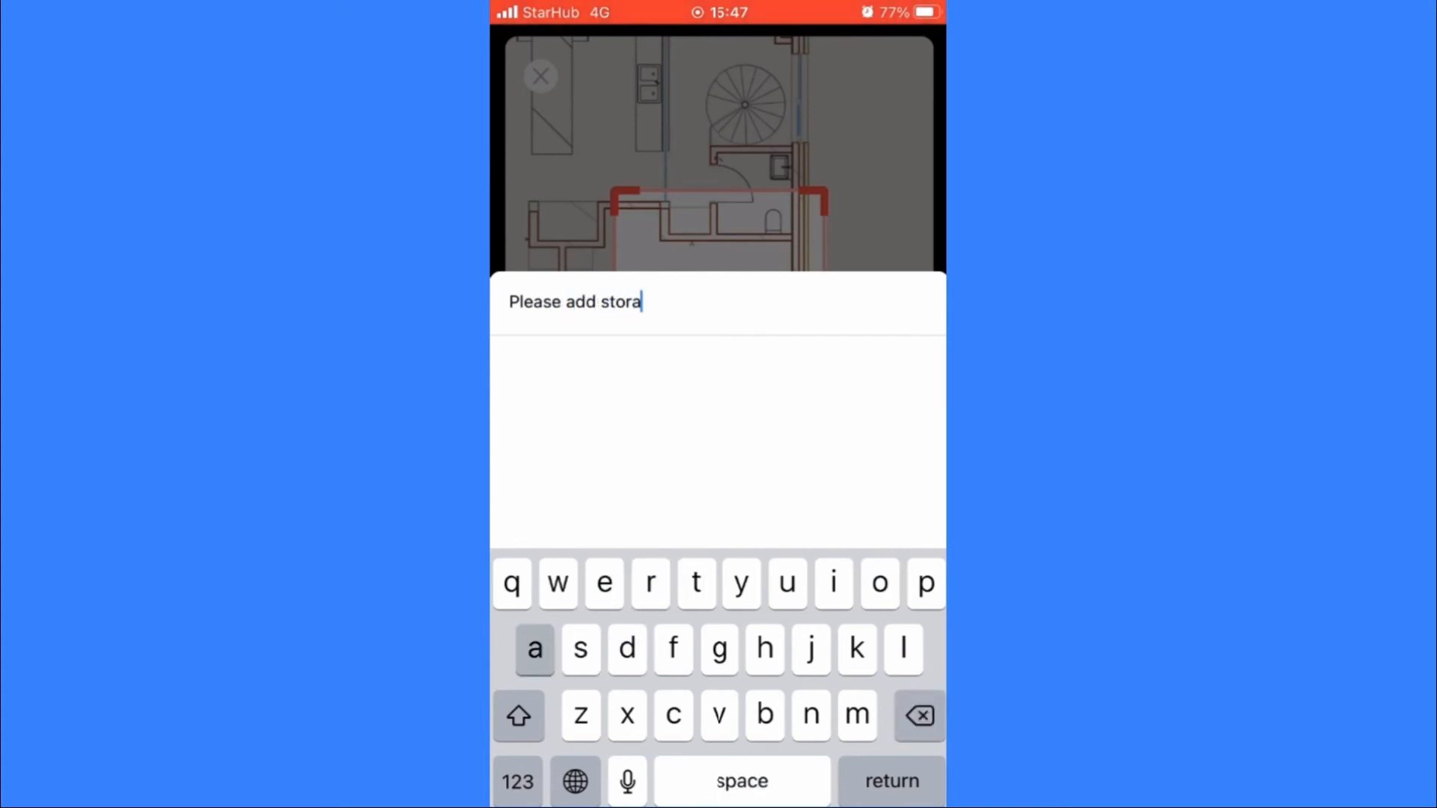
key(Return)
key(Return)
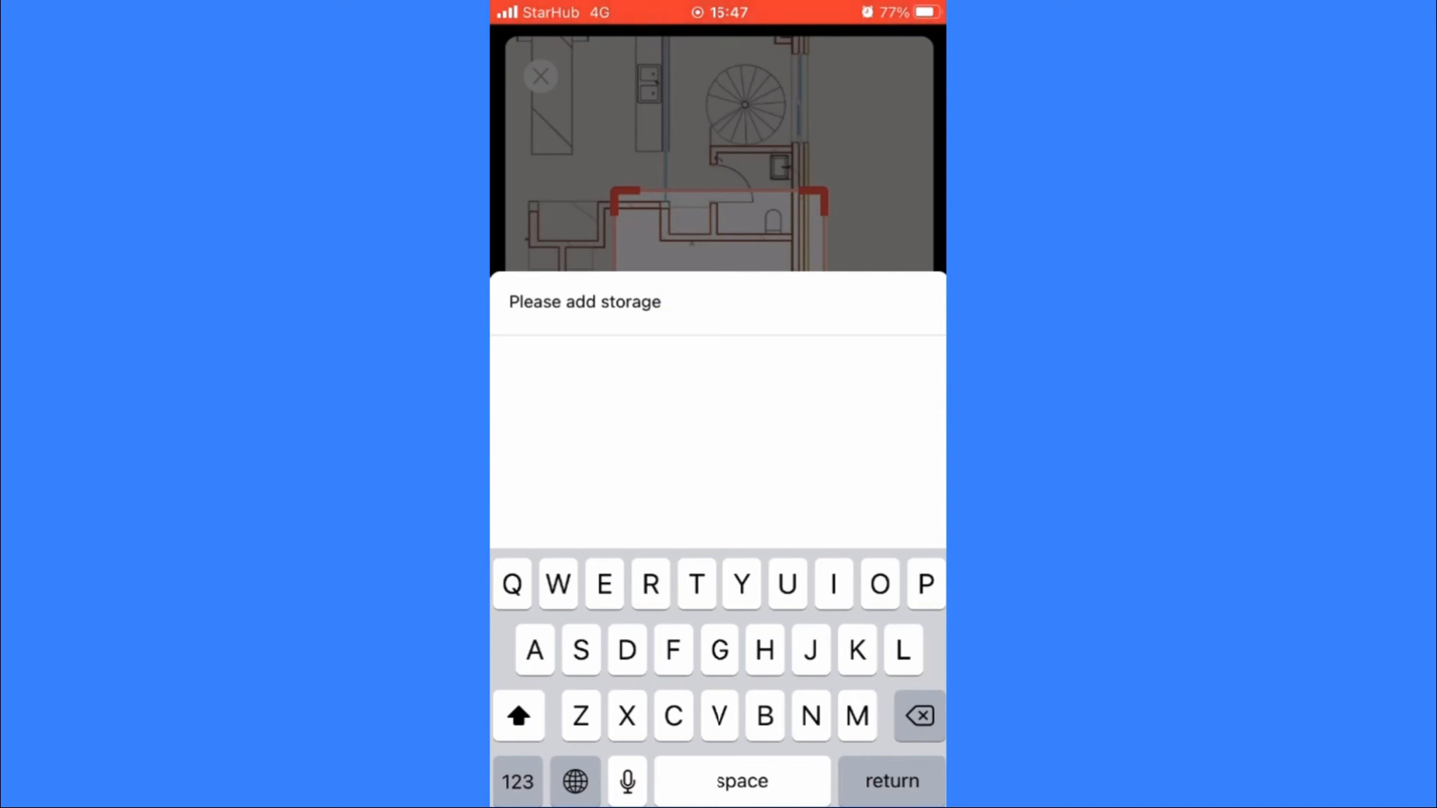
click(662, 303)
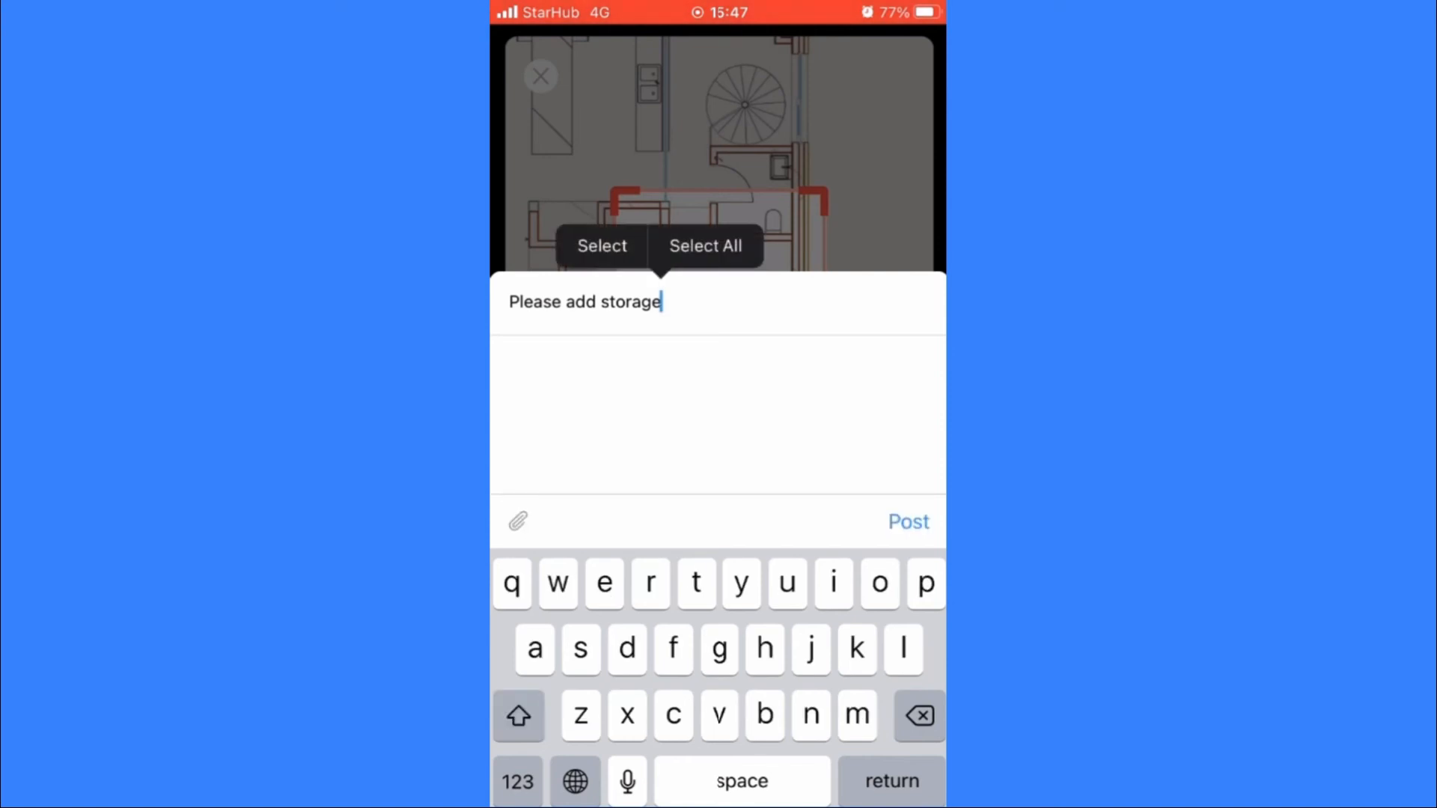
click(908, 522)
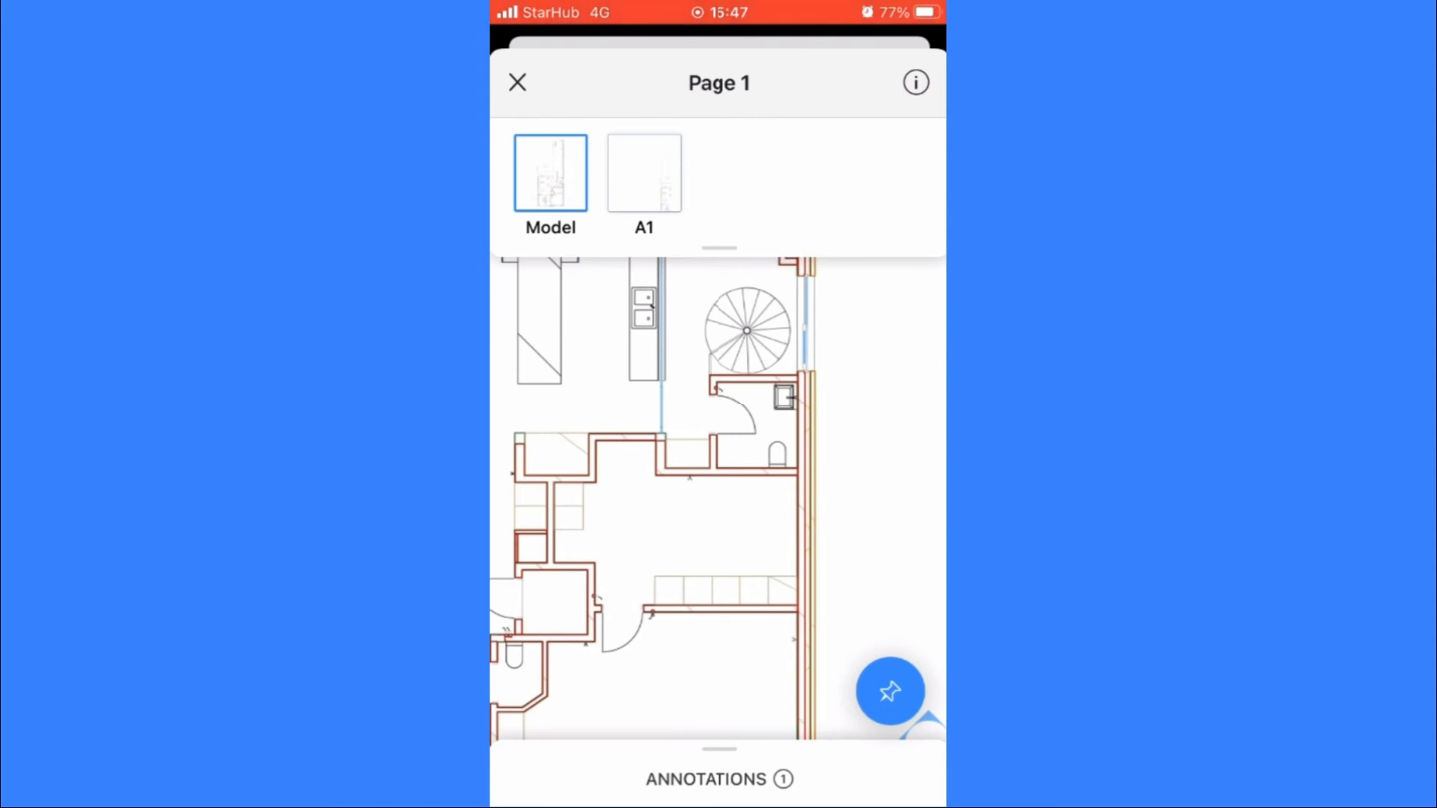
Step: Review the storage annotation on the plan and in the full annotations list, and close the drawing
click(719, 779)
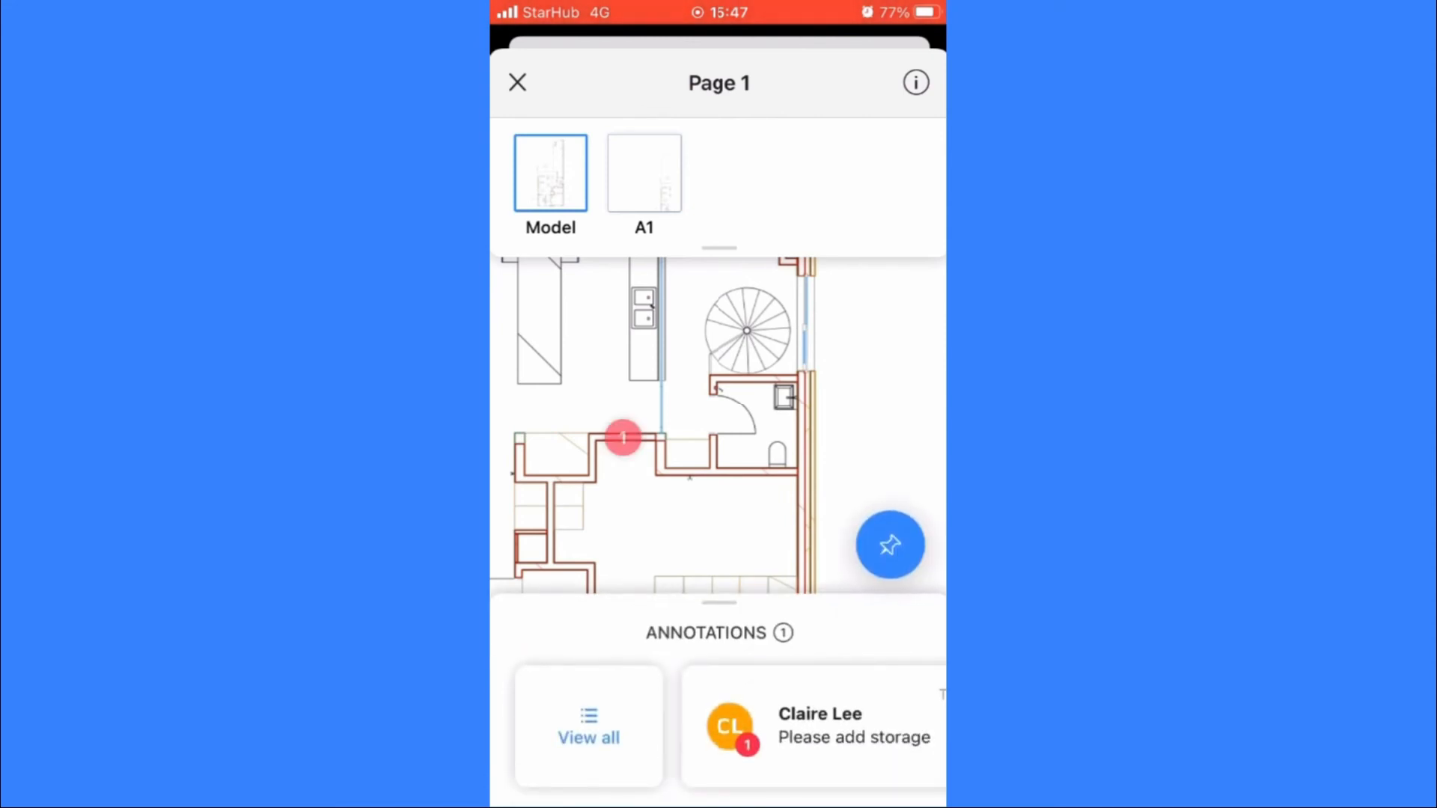
click(816, 726)
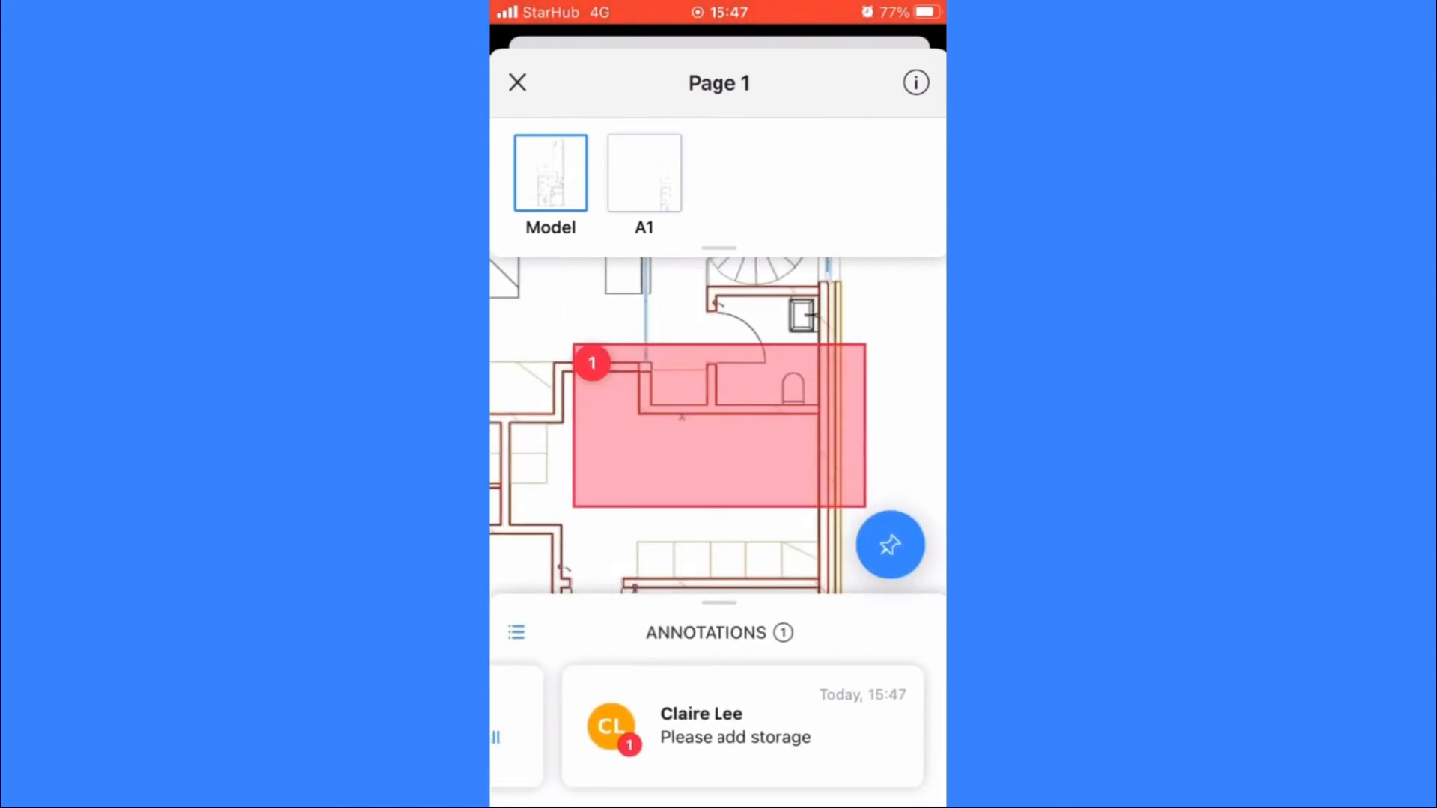
mouse_move(711, 464)
mouse_down()
mouse_move(731, 380)
mouse_move(720, 475)
mouse_move(712, 431)
mouse_up()
scroll(738, 397, down, 3)
scroll(719, 426, down, 5)
scroll(718, 426, down, 3)
drag(644, 727, 824, 727)
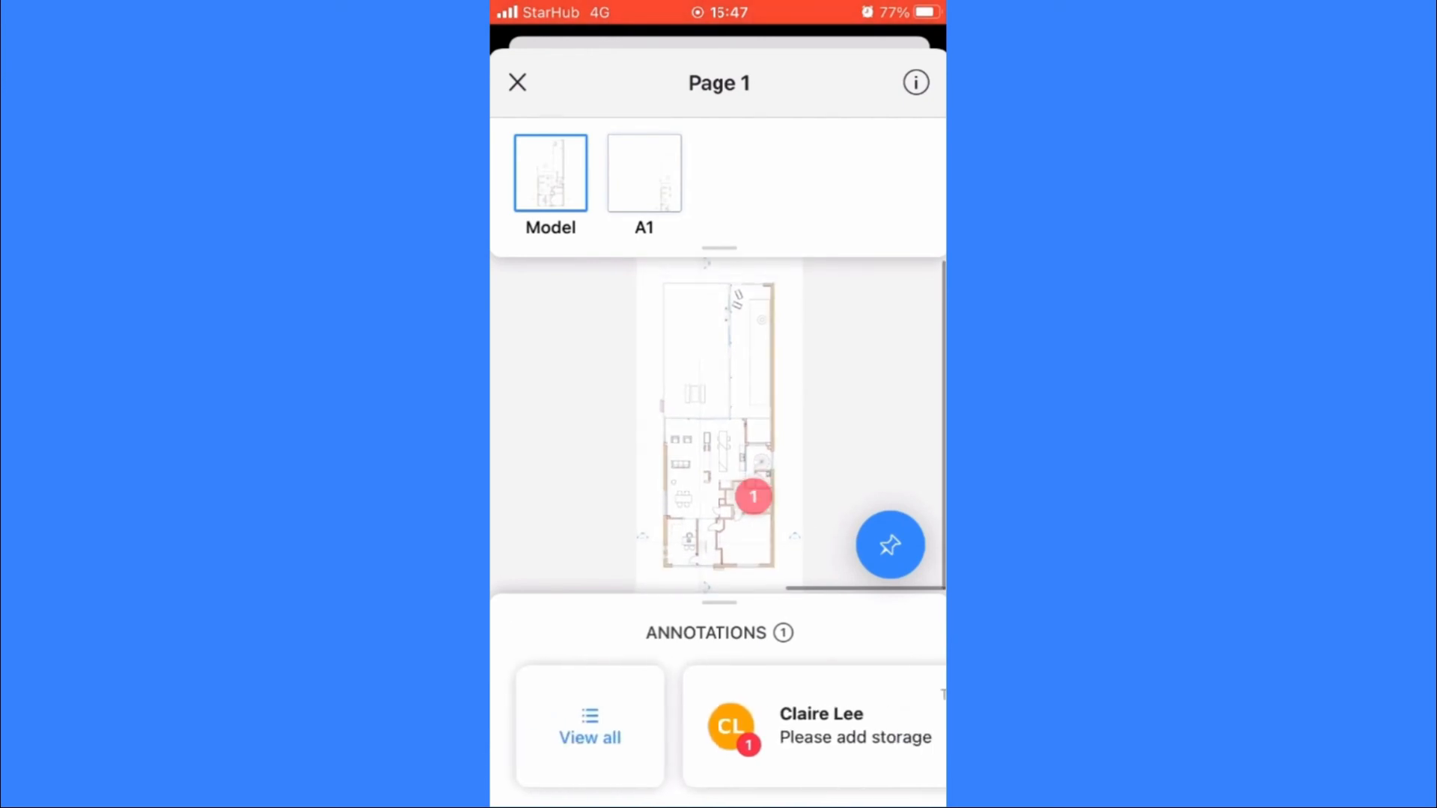
click(591, 726)
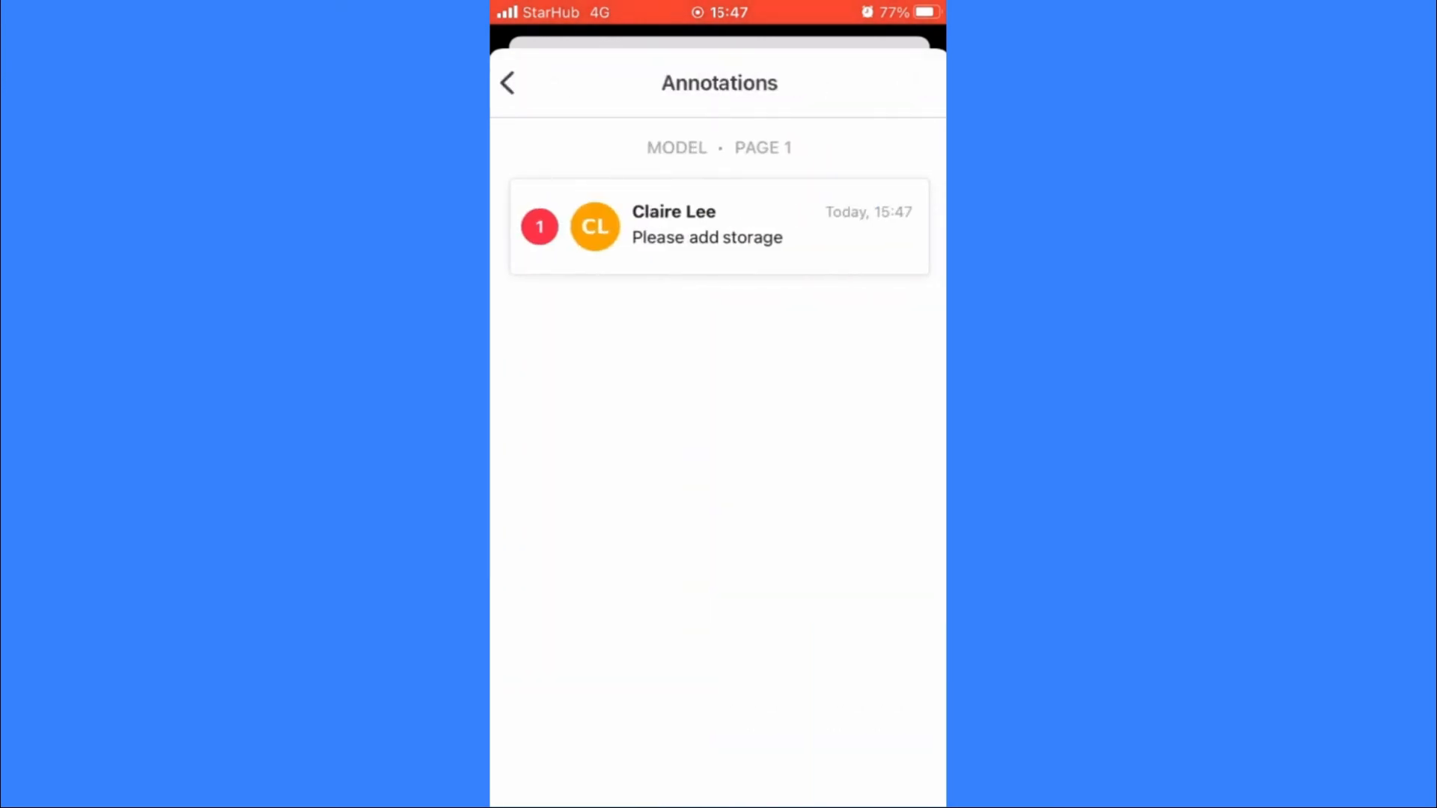
click(508, 83)
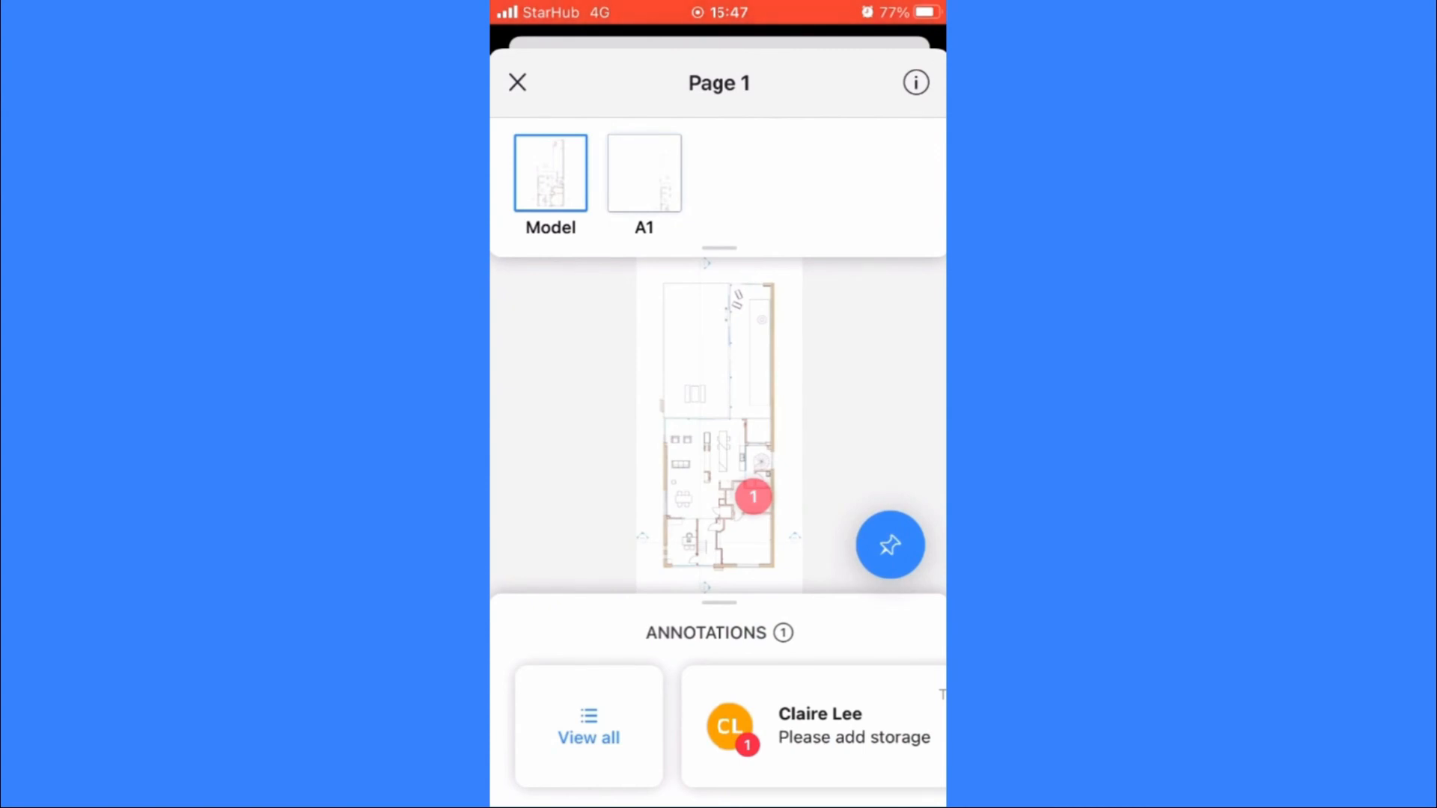
click(517, 82)
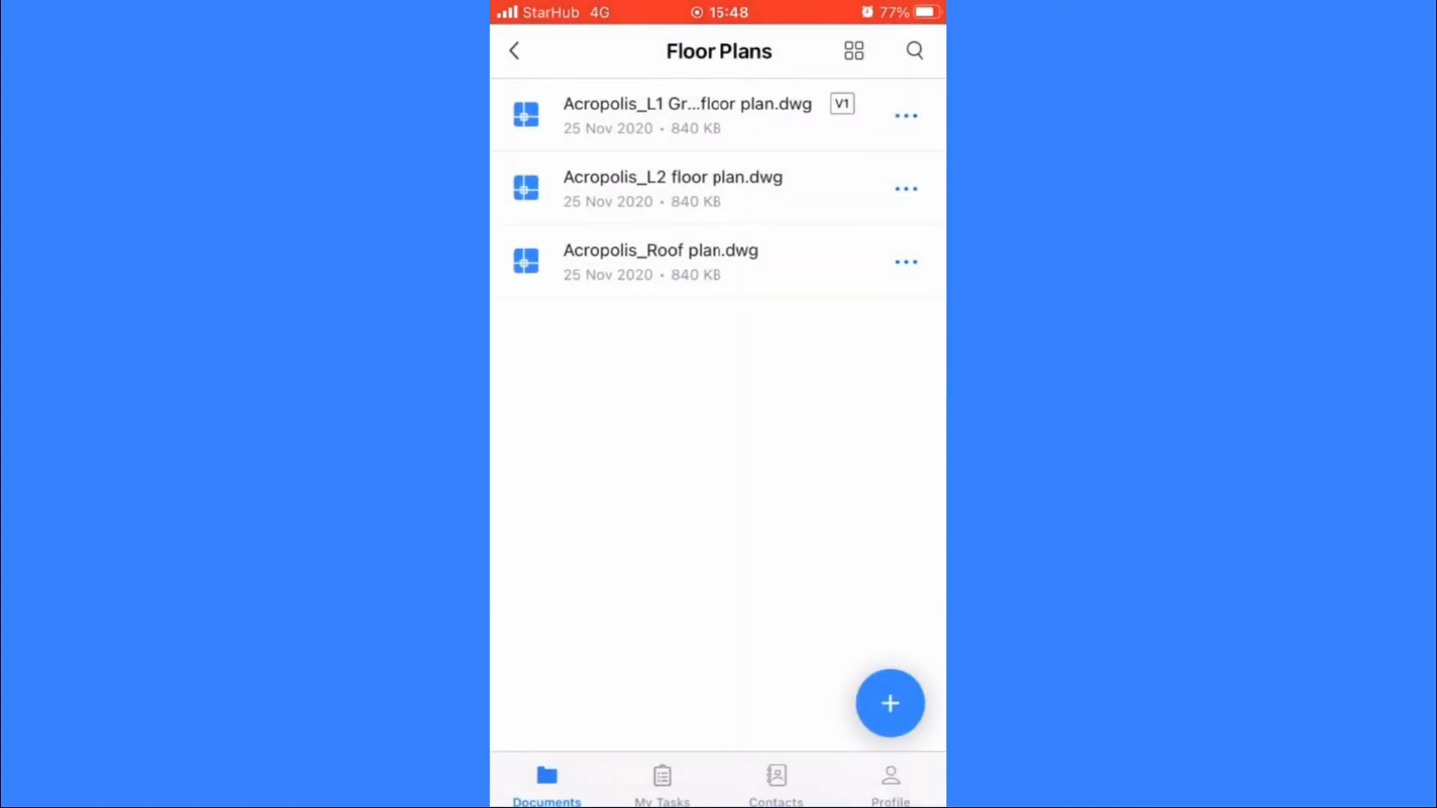
Step: Reopen the L1 ground floor plan to look over its Model page, and close it again
click(687, 115)
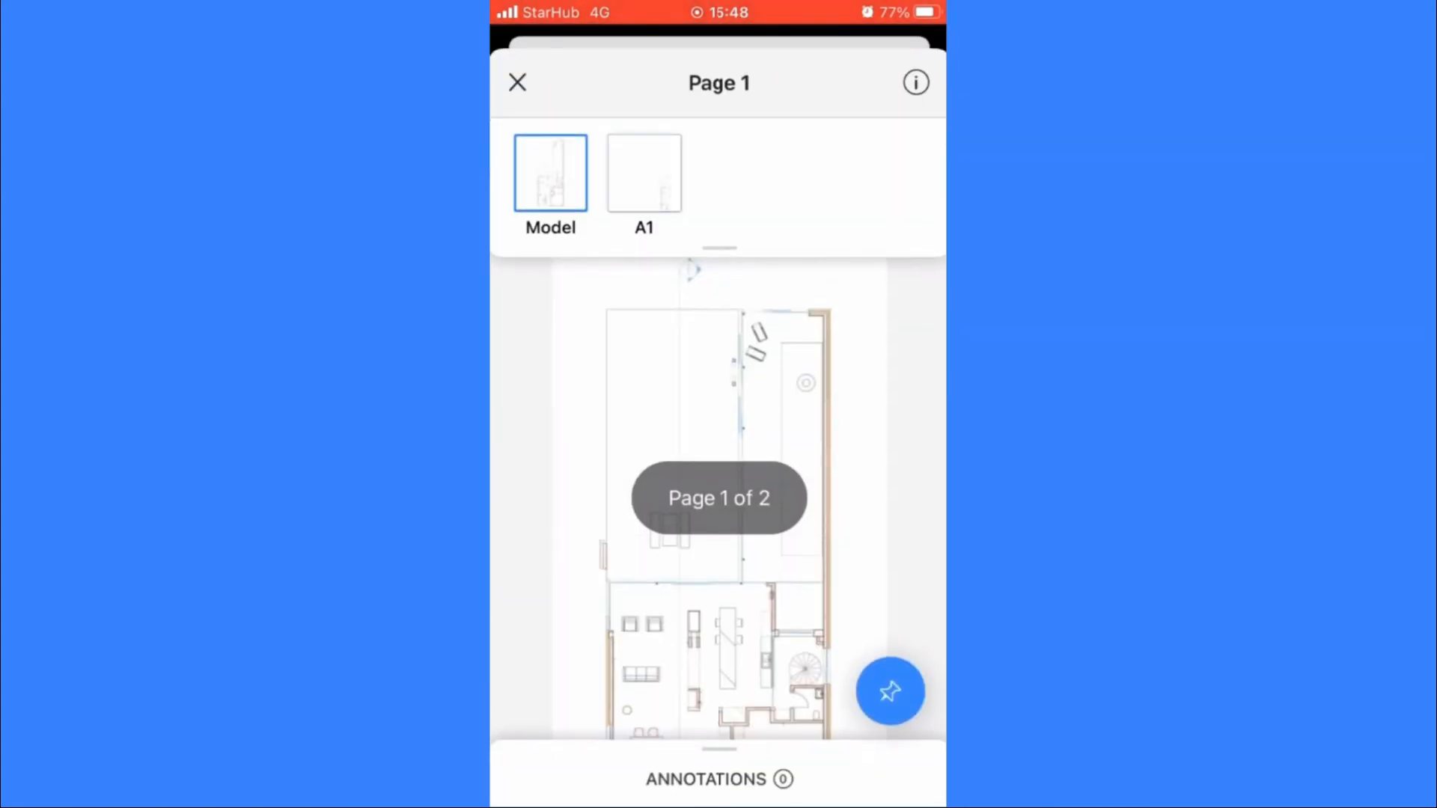
scroll(719, 494, down, 3)
scroll(719, 494, up, 3)
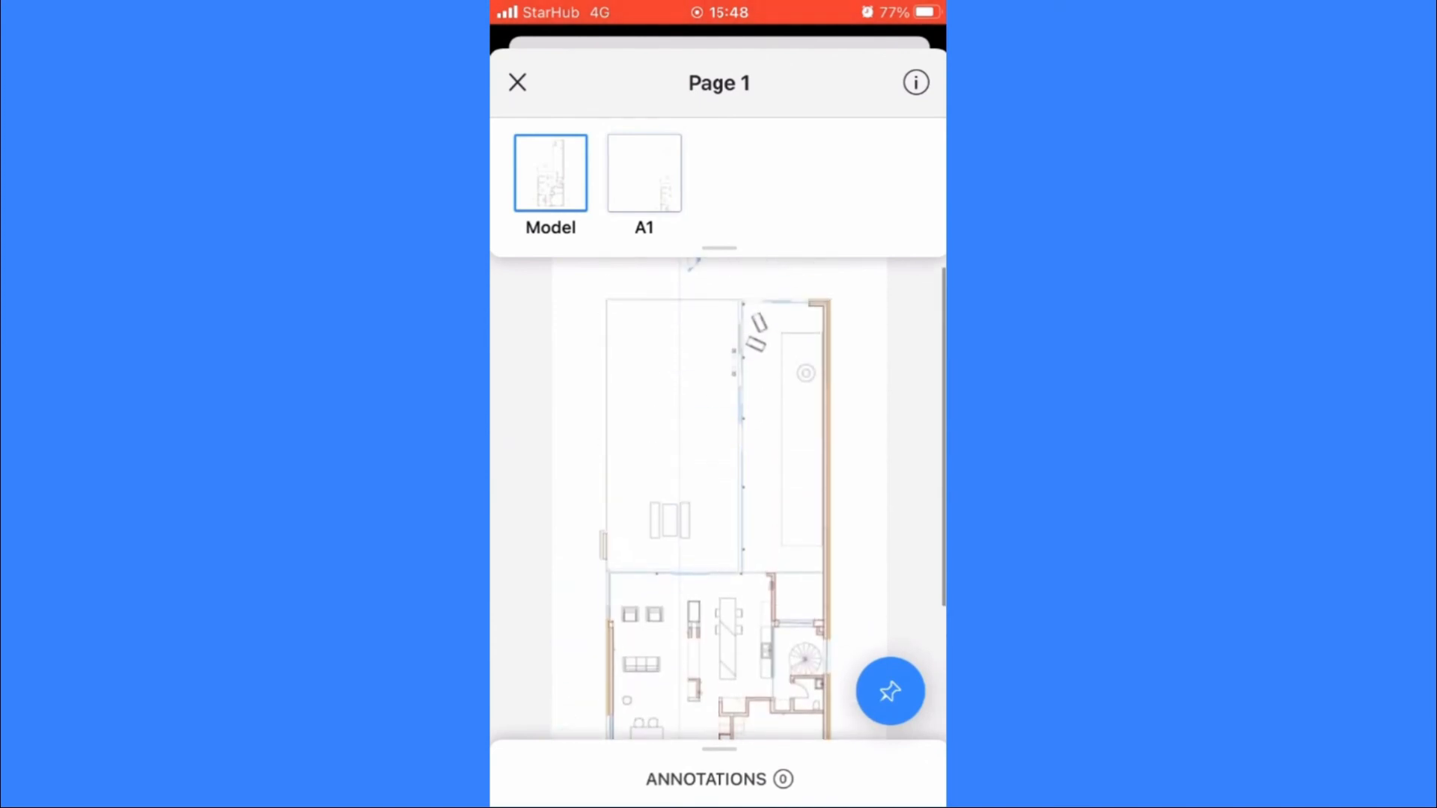
click(517, 82)
scroll(719, 404, down, 1)
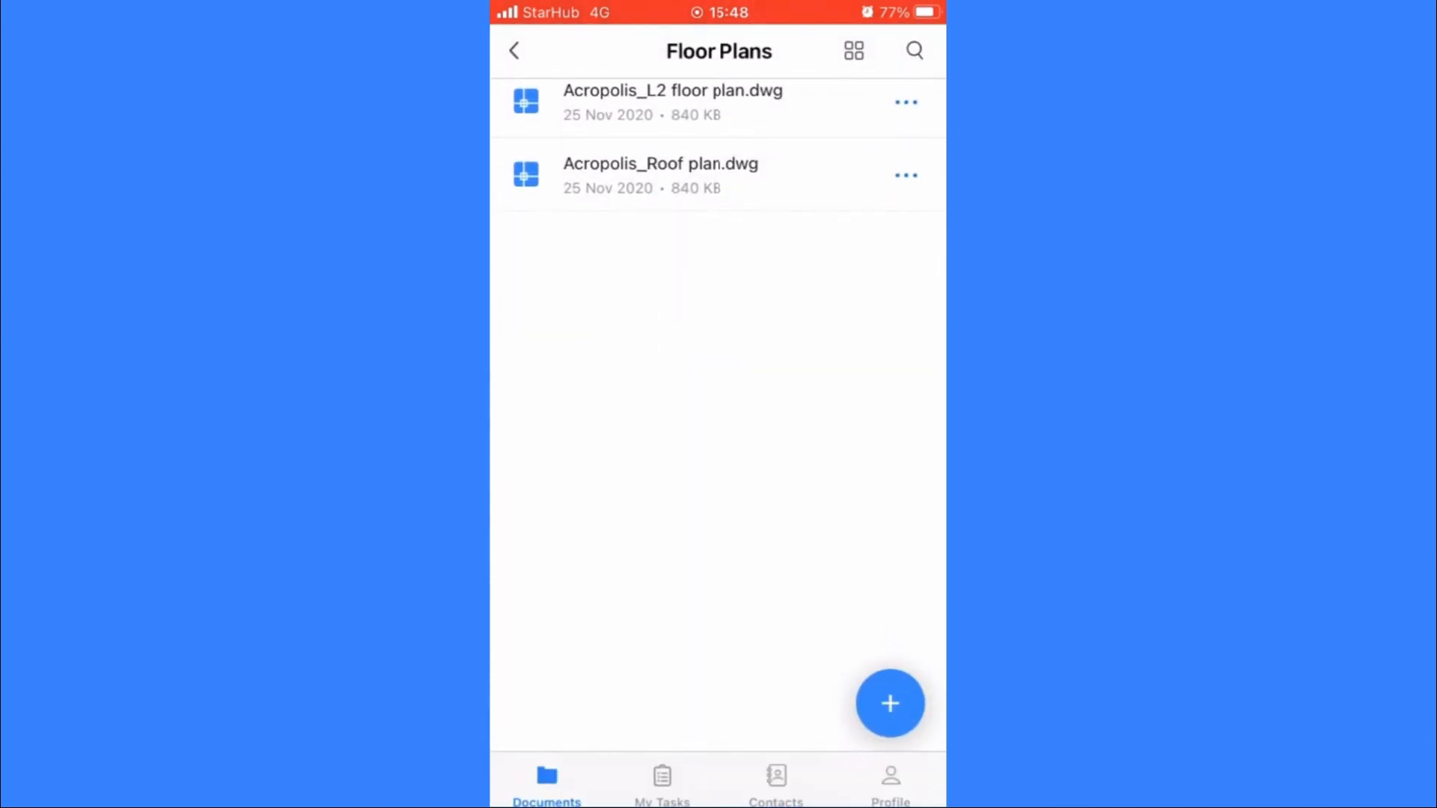
Step: View the mobile app's tasks, contacts and profile sections
click(662, 782)
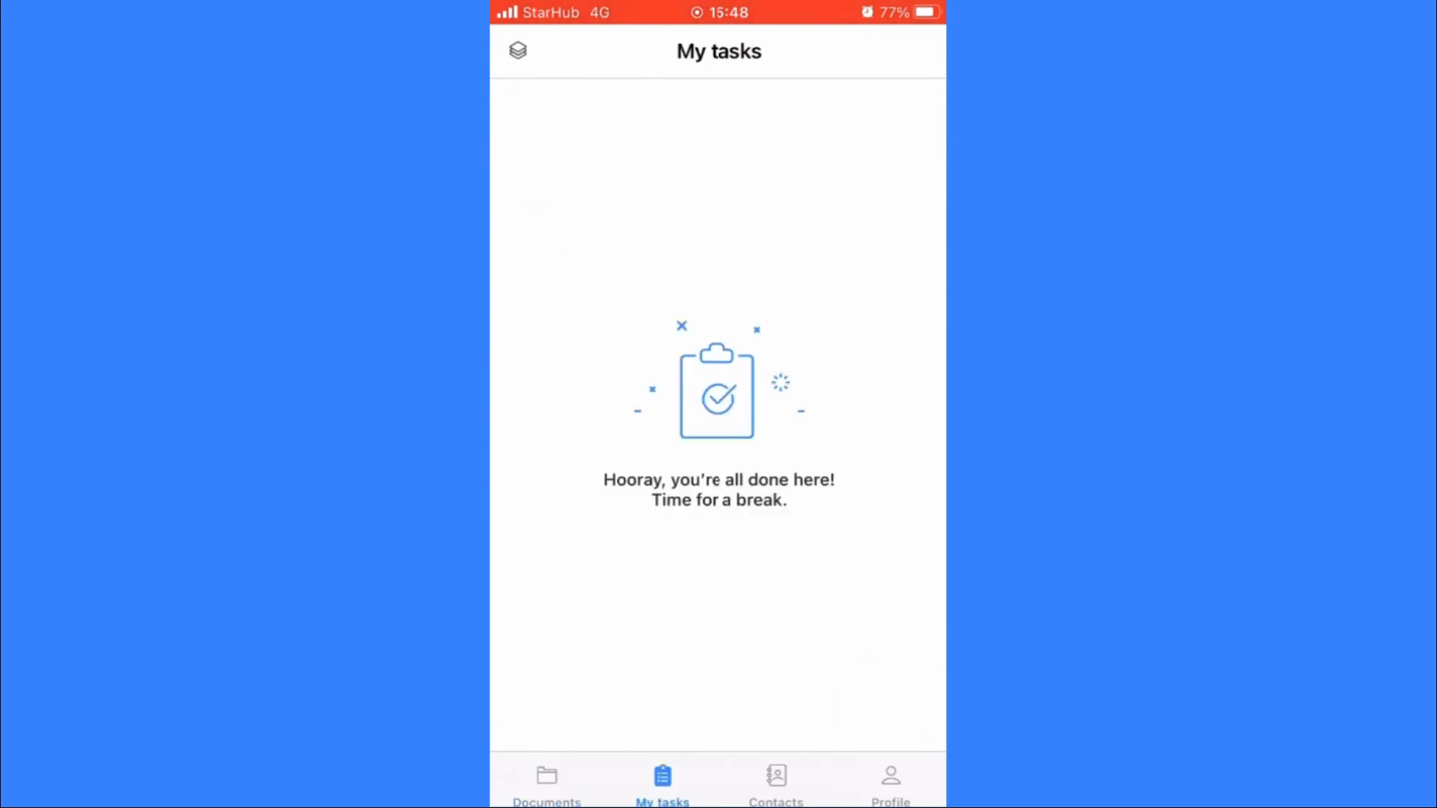
click(776, 782)
scroll(719, 345, down, 1)
click(891, 782)
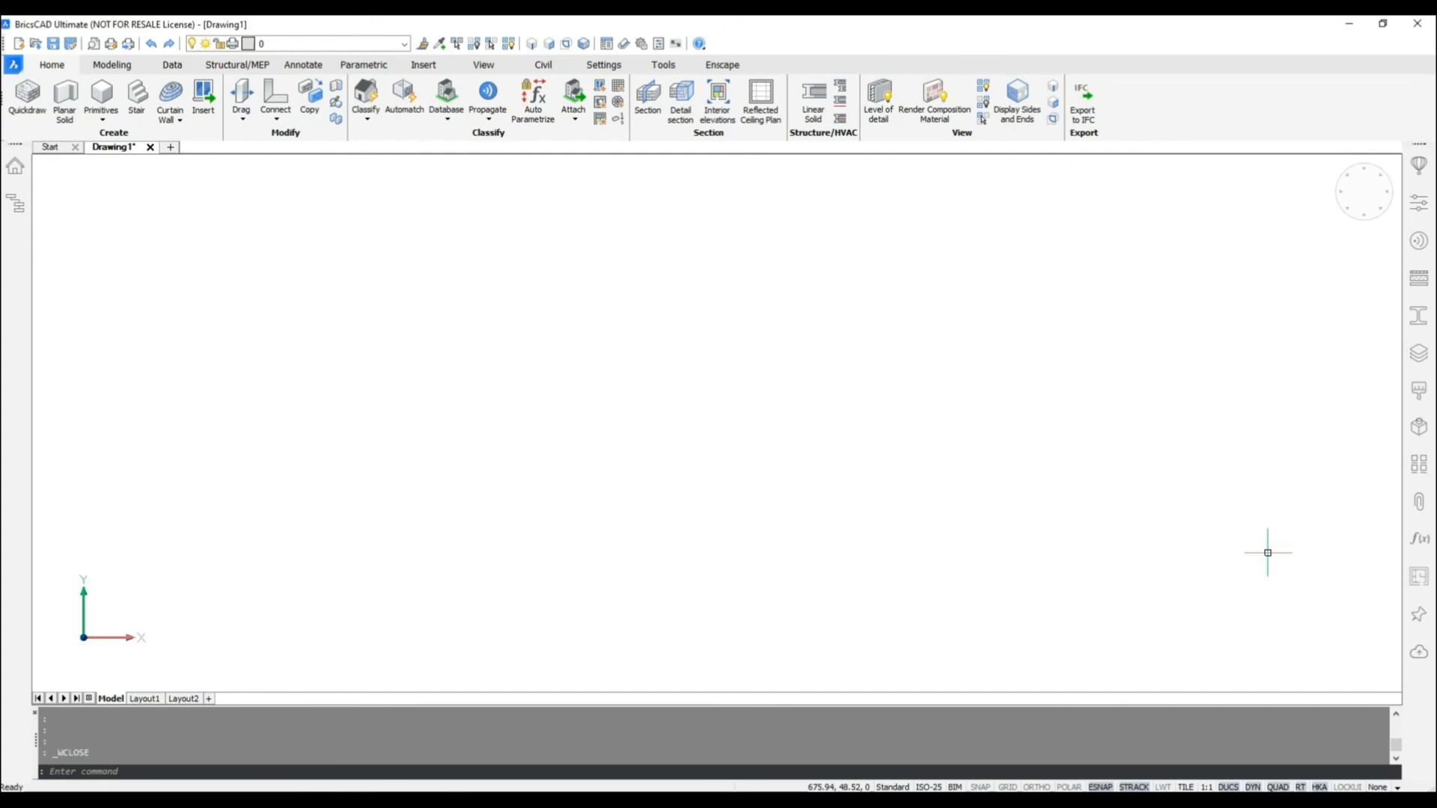
Step: Switch to BricsCAD and log in to Bricsys 24/7 with the account's email address and password
click(1419, 656)
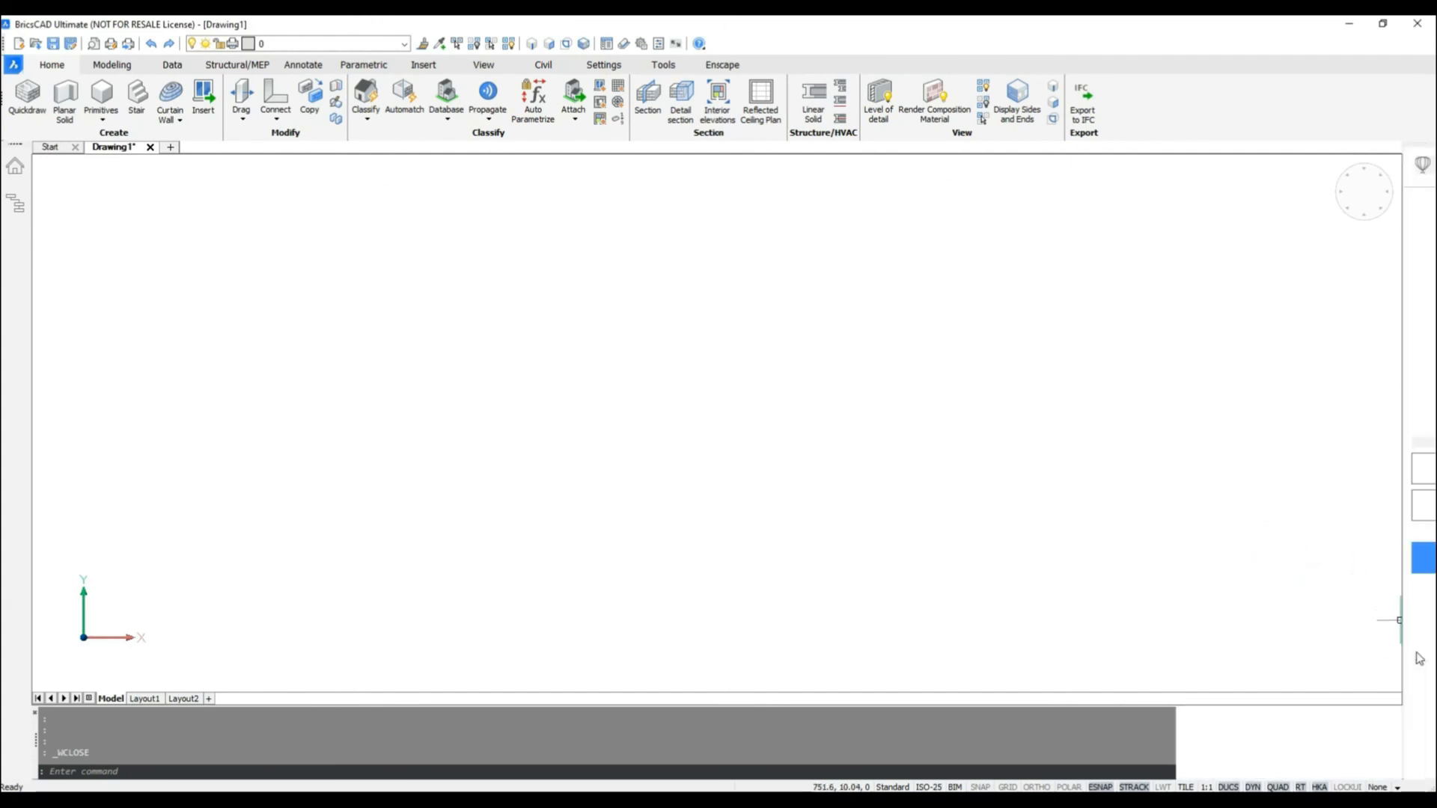
click(1241, 466)
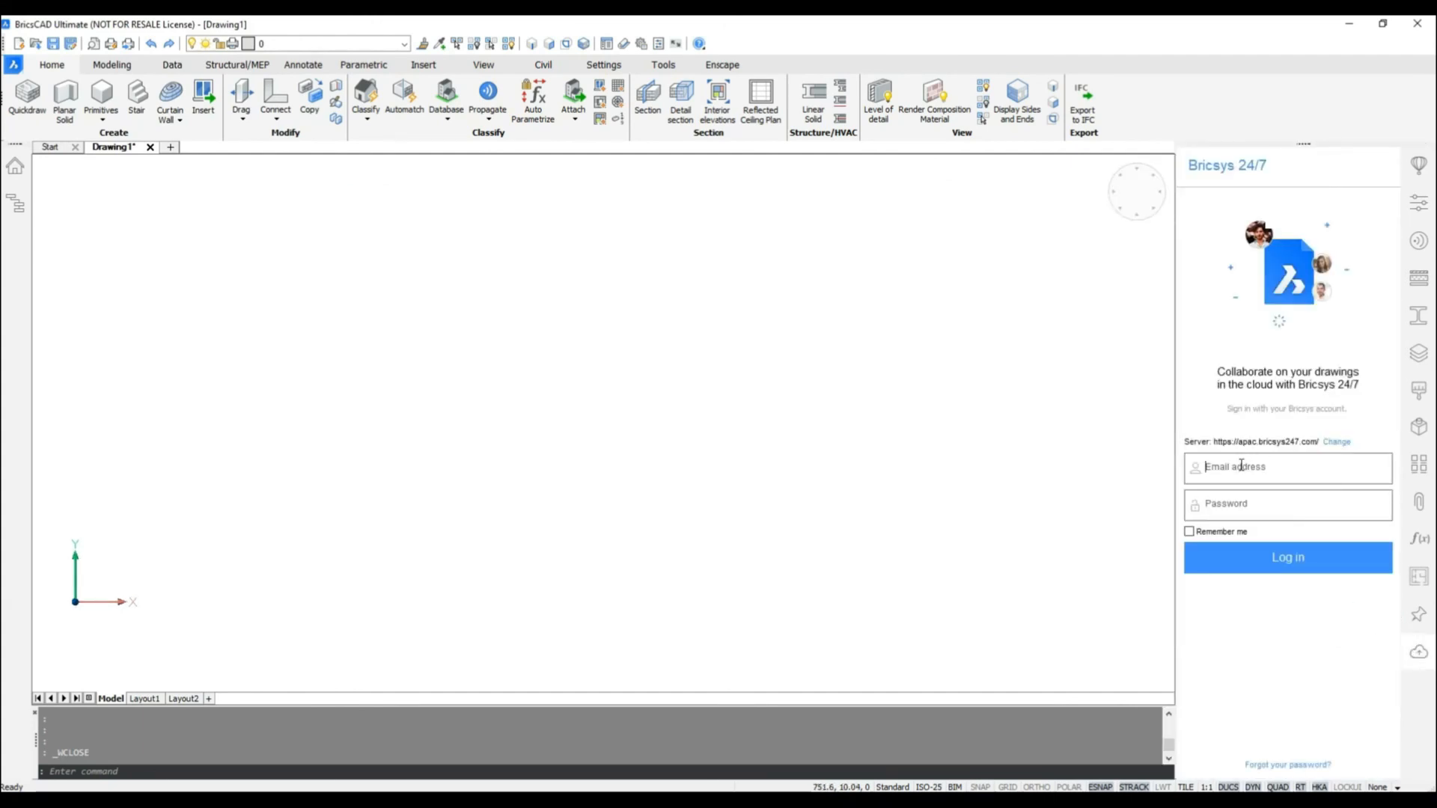
key(Tab)
text(***)
click(1318, 557)
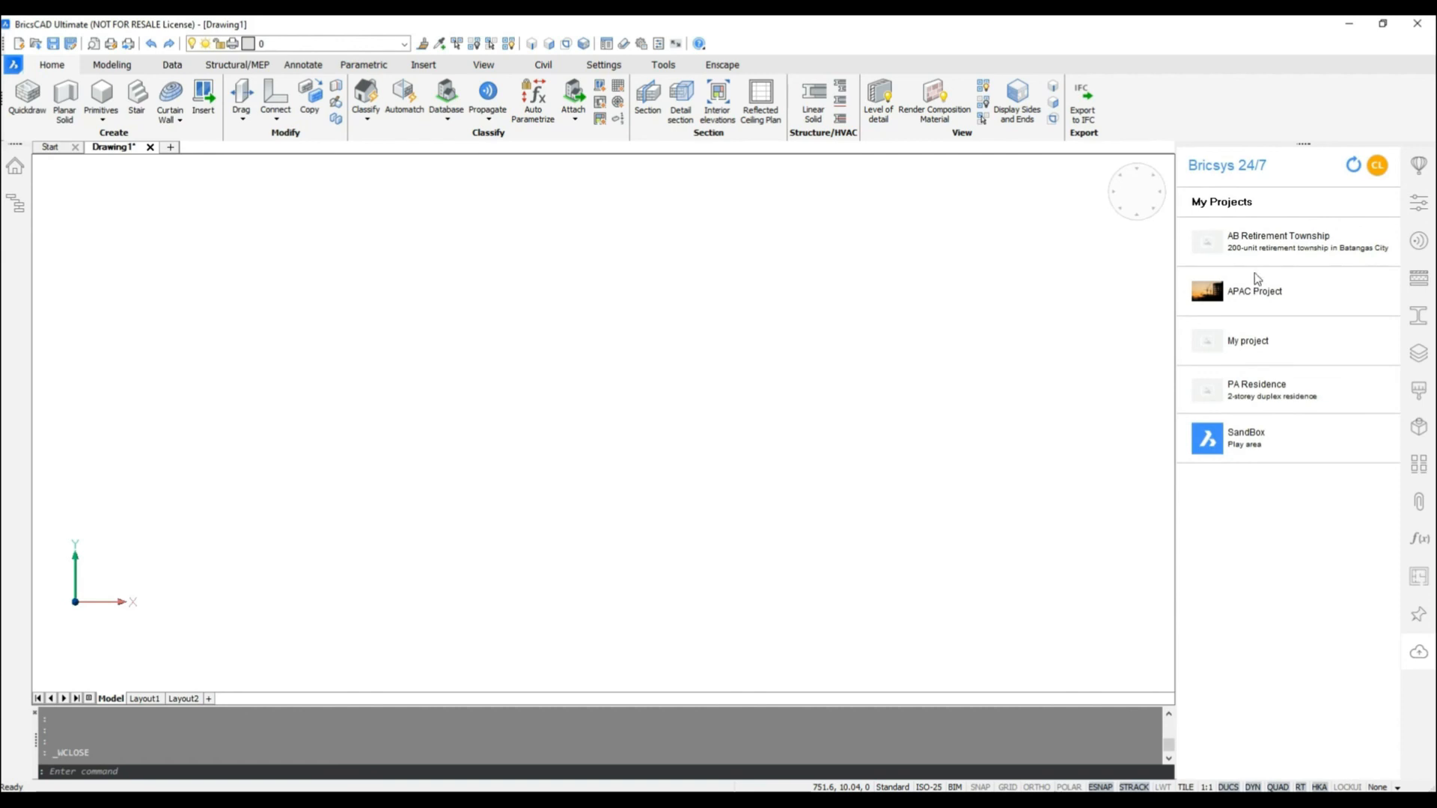
Step: Open Acropolis_L1 Ground floor plan.dwg from the Floor Plans - Acropolis folder under Drawings in the AB Retirement Township project
click(1253, 250)
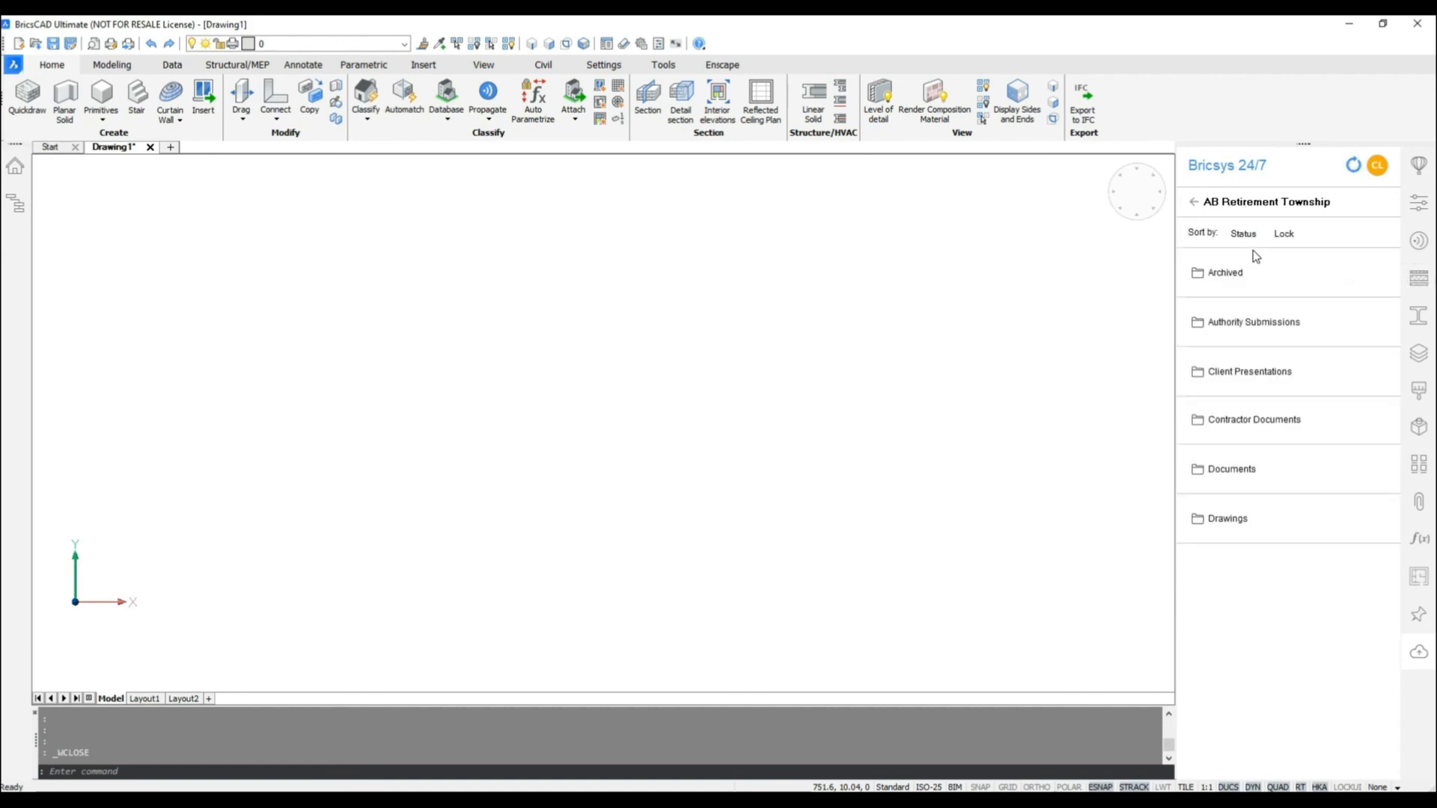
click(1233, 522)
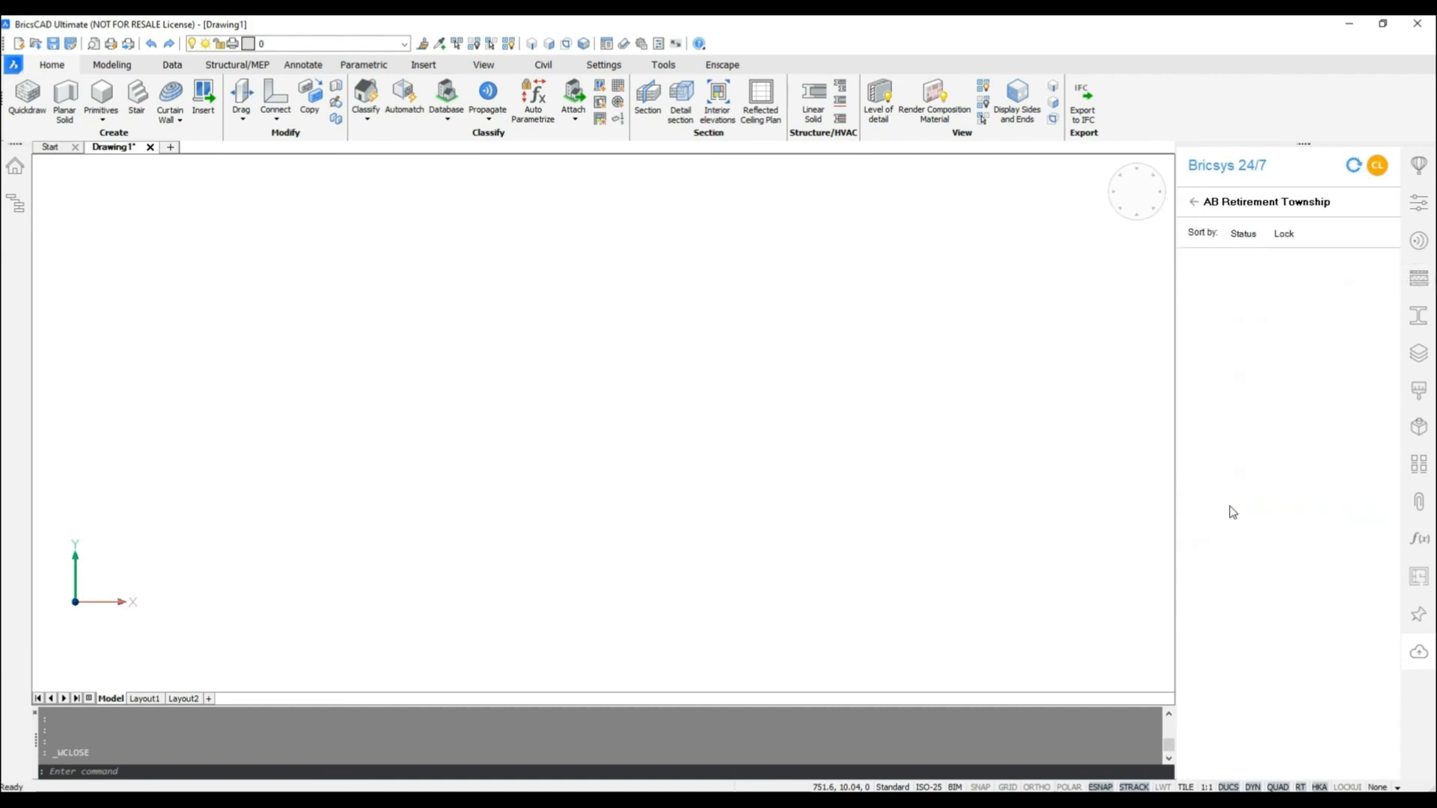
click(1248, 279)
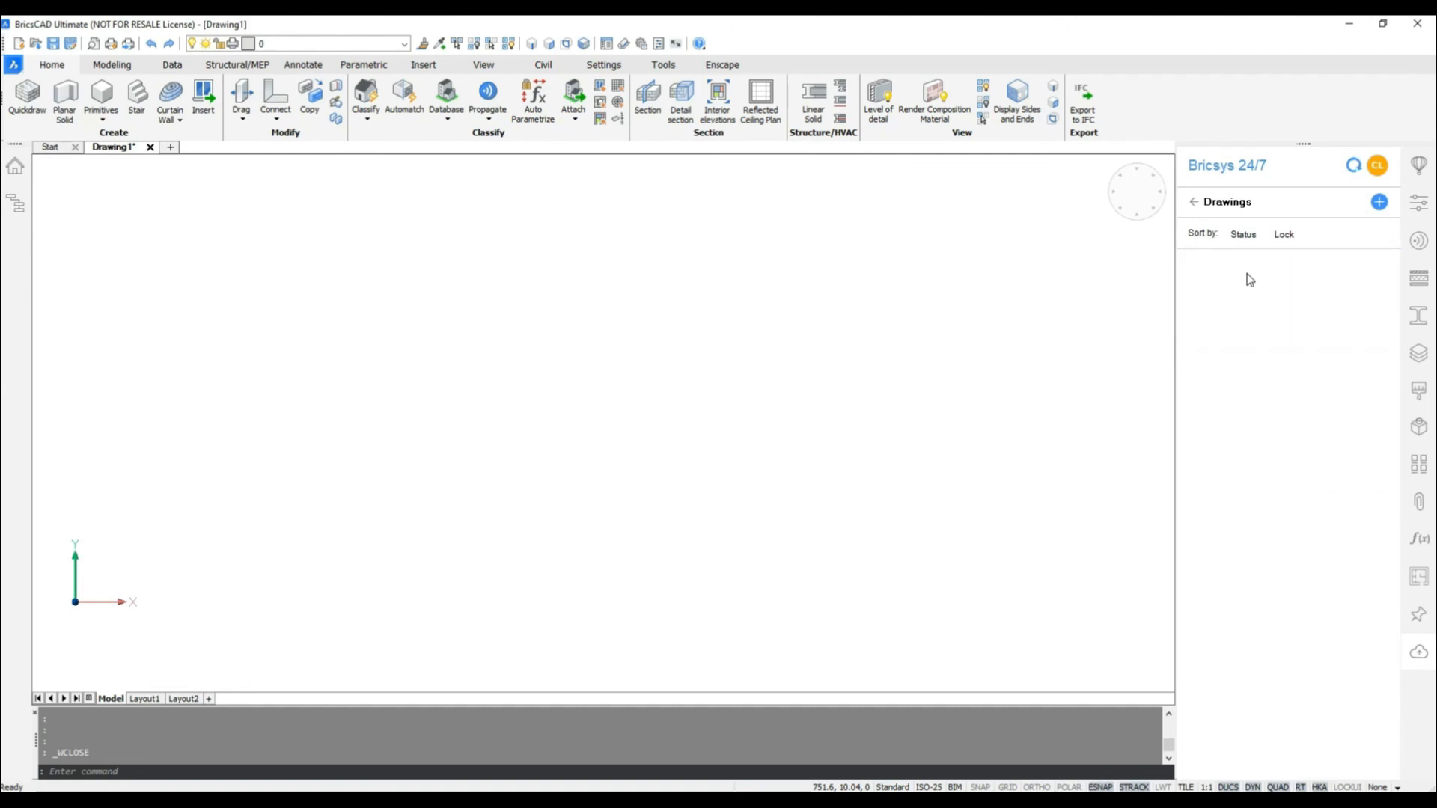
click(1249, 276)
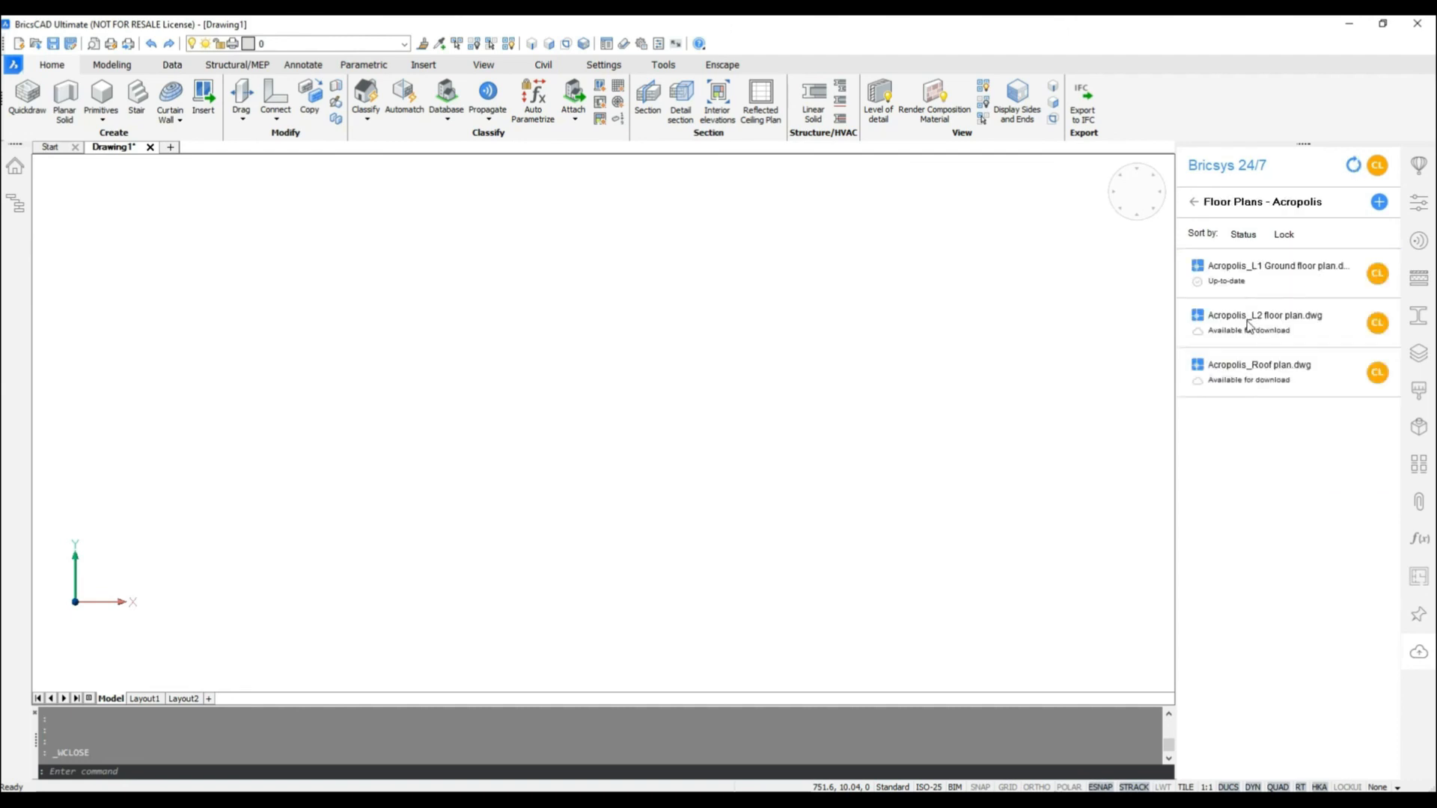
double_click(1268, 273)
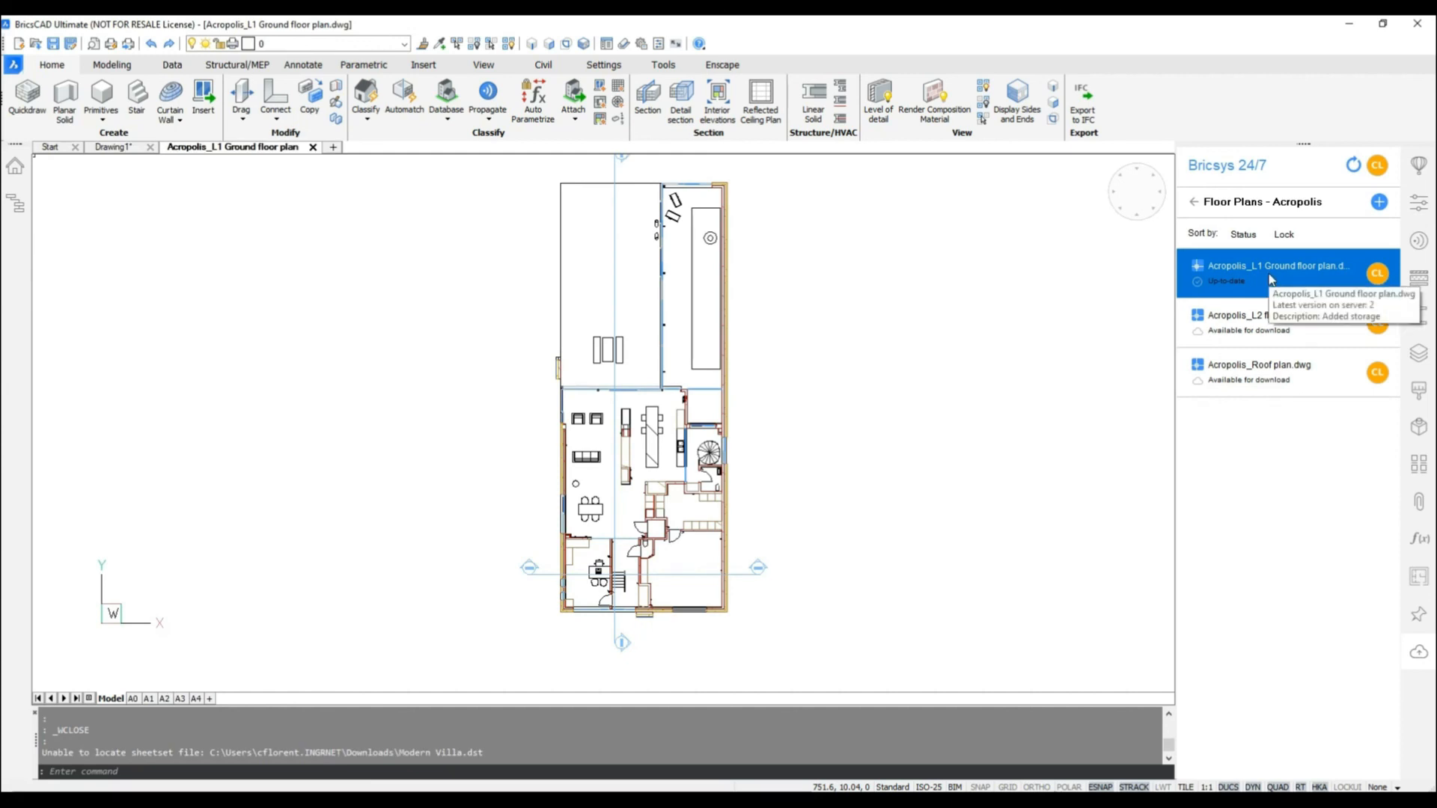
Step: Check the storage area below the toilet on the plan and lock the Acropolis_L1 Ground floor plan file in Bricsys 24/7
mouse_move(1374, 280)
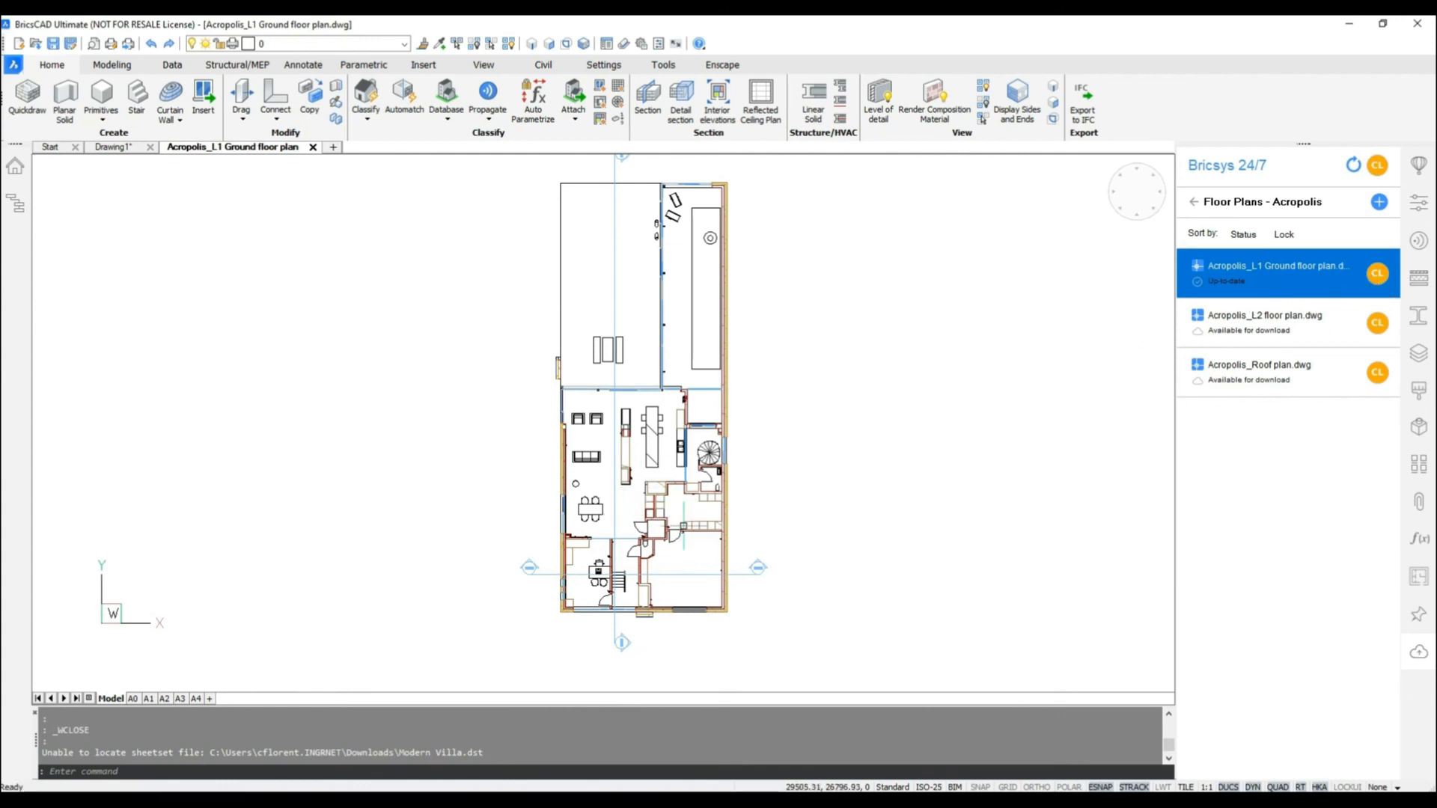
scroll(684, 526, up, 6)
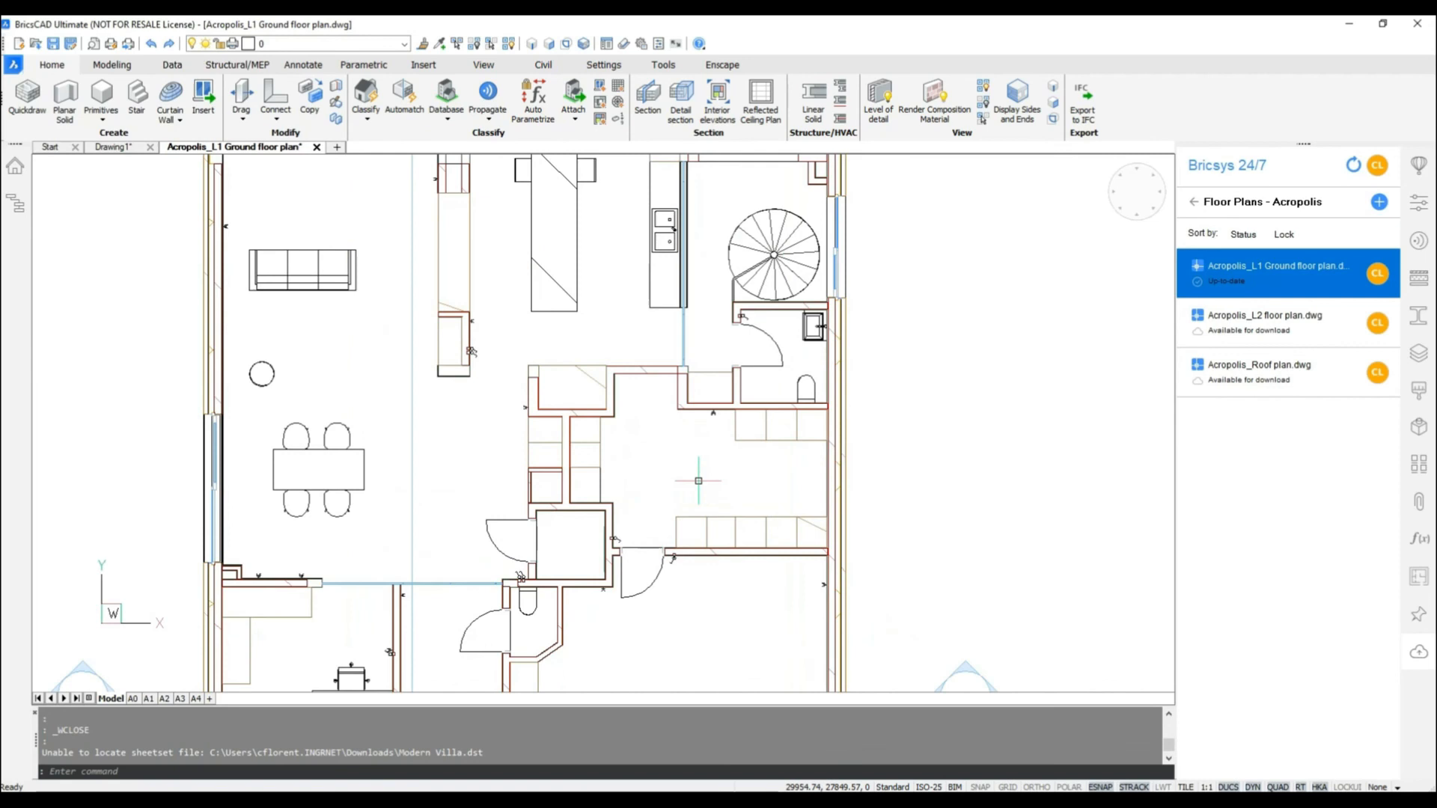
scroll(827, 629, up, 2)
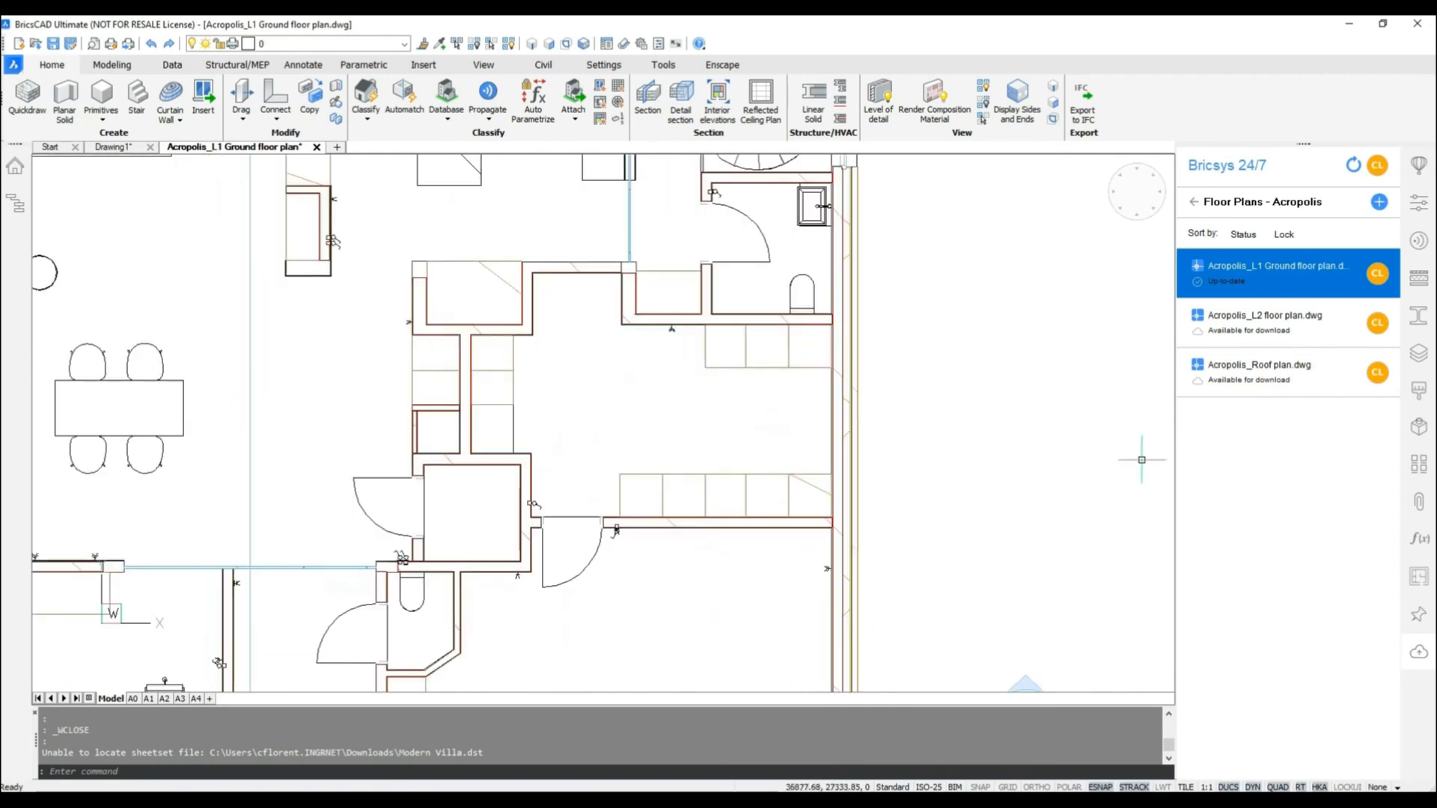
right_click(1241, 276)
click(1272, 282)
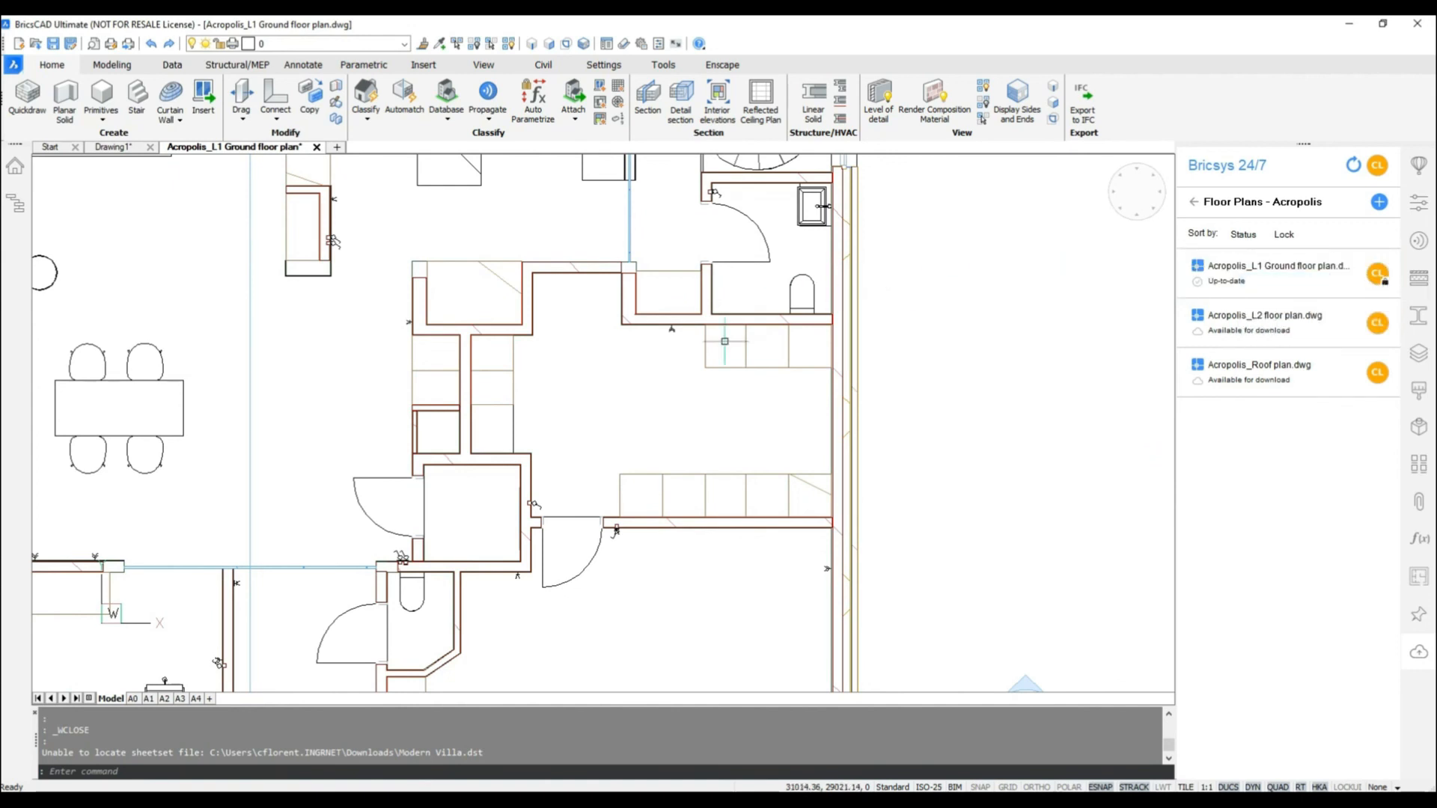
Step: Copy a storage unit from the lower row twice along the outer wall, directly below the upper row of units
scroll(734, 419, up, 3)
click(732, 500)
click(861, 640)
text(co)
key(Return)
click(834, 528)
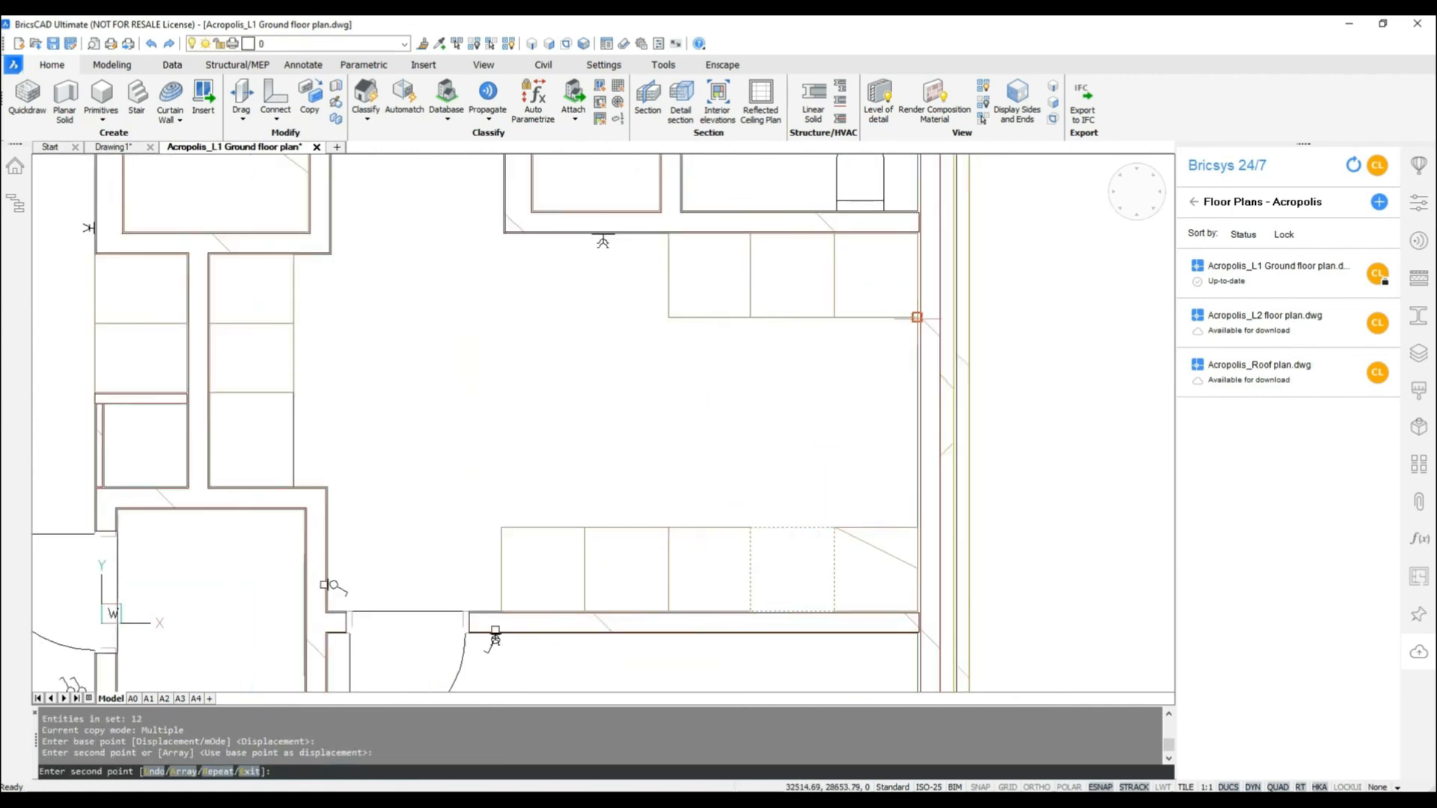
click(917, 400)
key(Return)
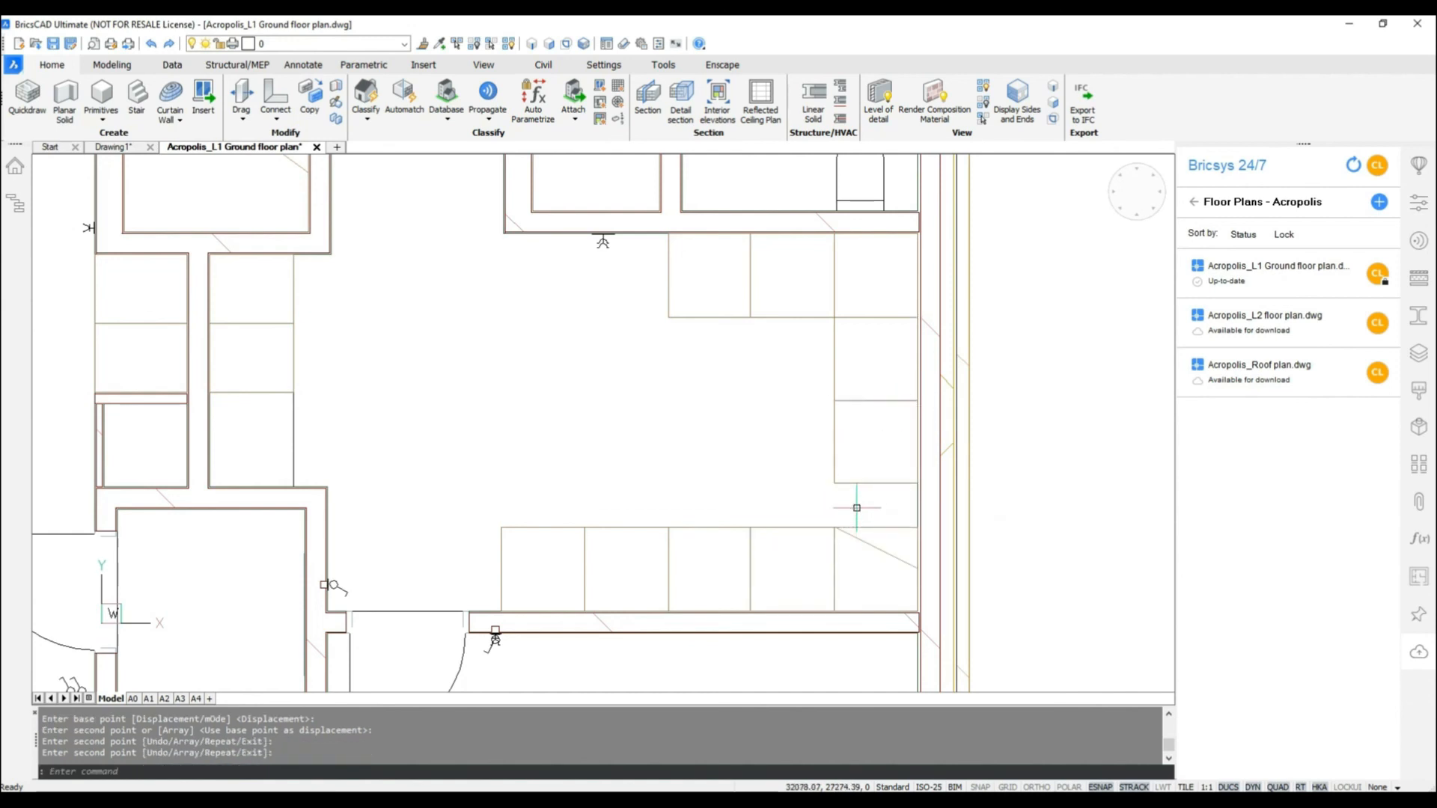
Step: Draw a rectangle filling the gap between the copied units and the lower row, and match its properties to the adjacent unit
text(REC)
key(Return)
click(834, 527)
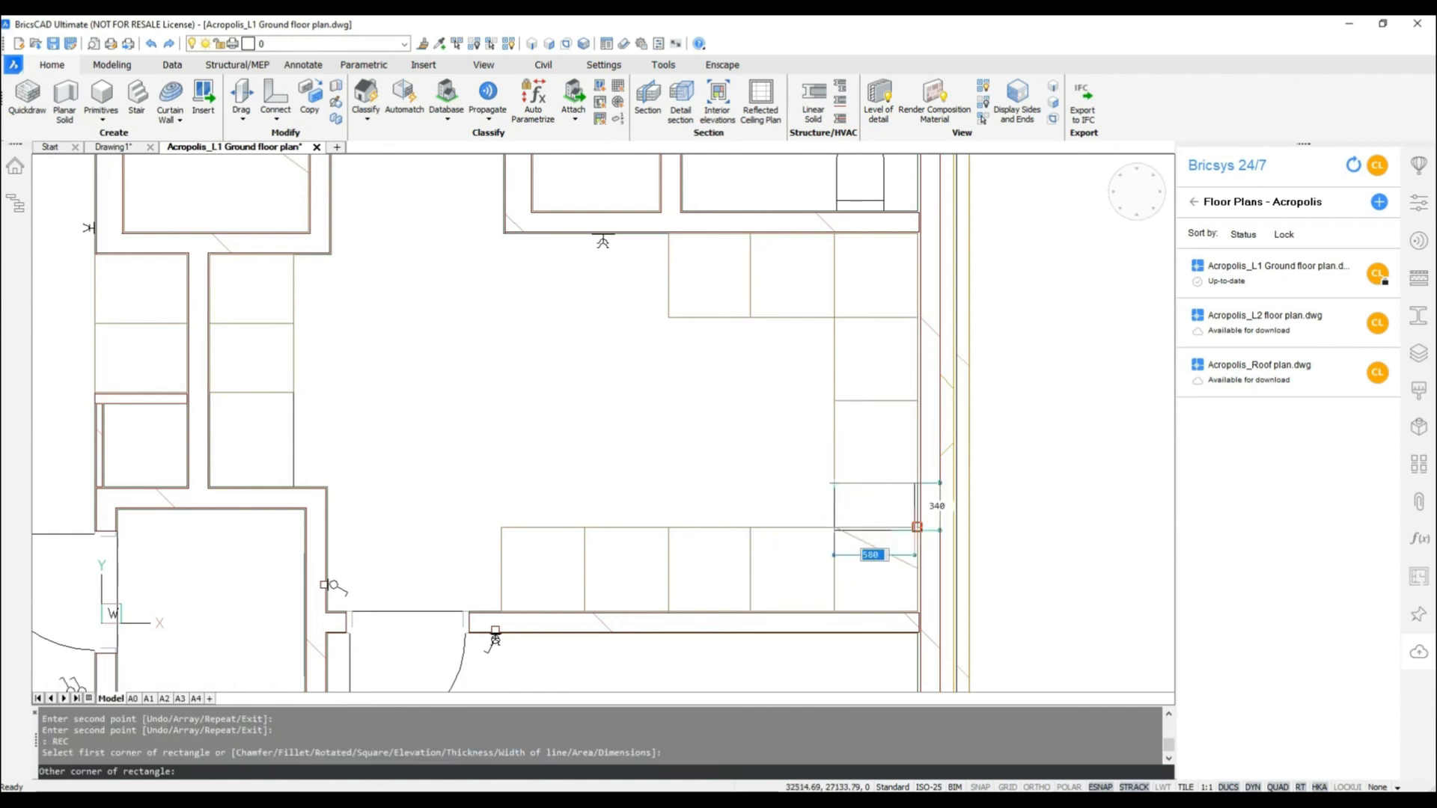
click(917, 483)
text(MA)
key(Return)
click(835, 452)
click(835, 503)
key(Return)
Step: Stretch the filler rectangle's upper edge to the divider between the copied units and erase the leftover lines it crosses
scroll(668, 504, down, 2)
click(823, 490)
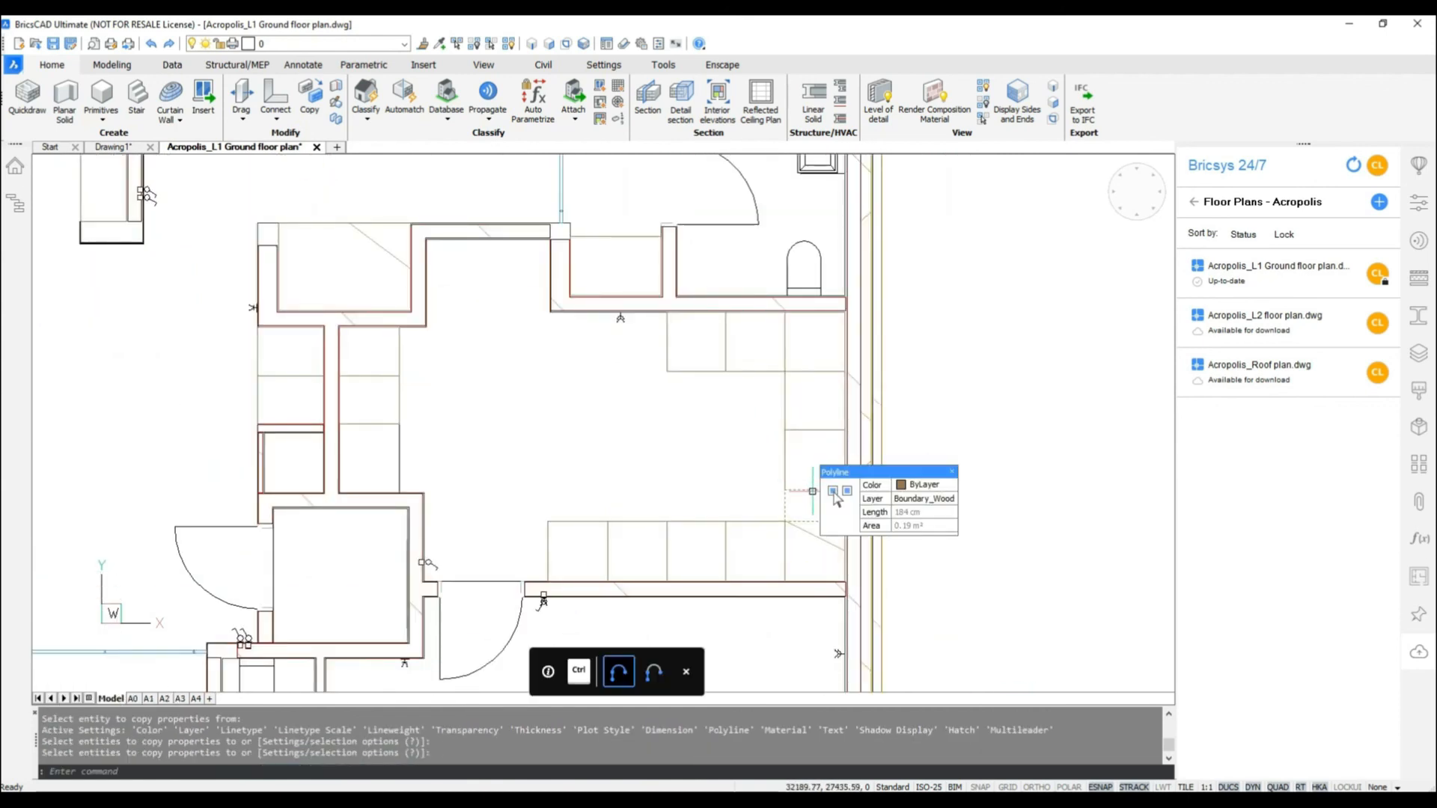
click(815, 489)
click(814, 430)
key(Escape)
click(815, 490)
text(e)
key(Return)
click(814, 488)
text(e)
key(Return)
Step: Stretch the rectangle's upper edge up to the upper row and erase the remaining divider lines to form one long storage unit
scroll(814, 488, down, 2)
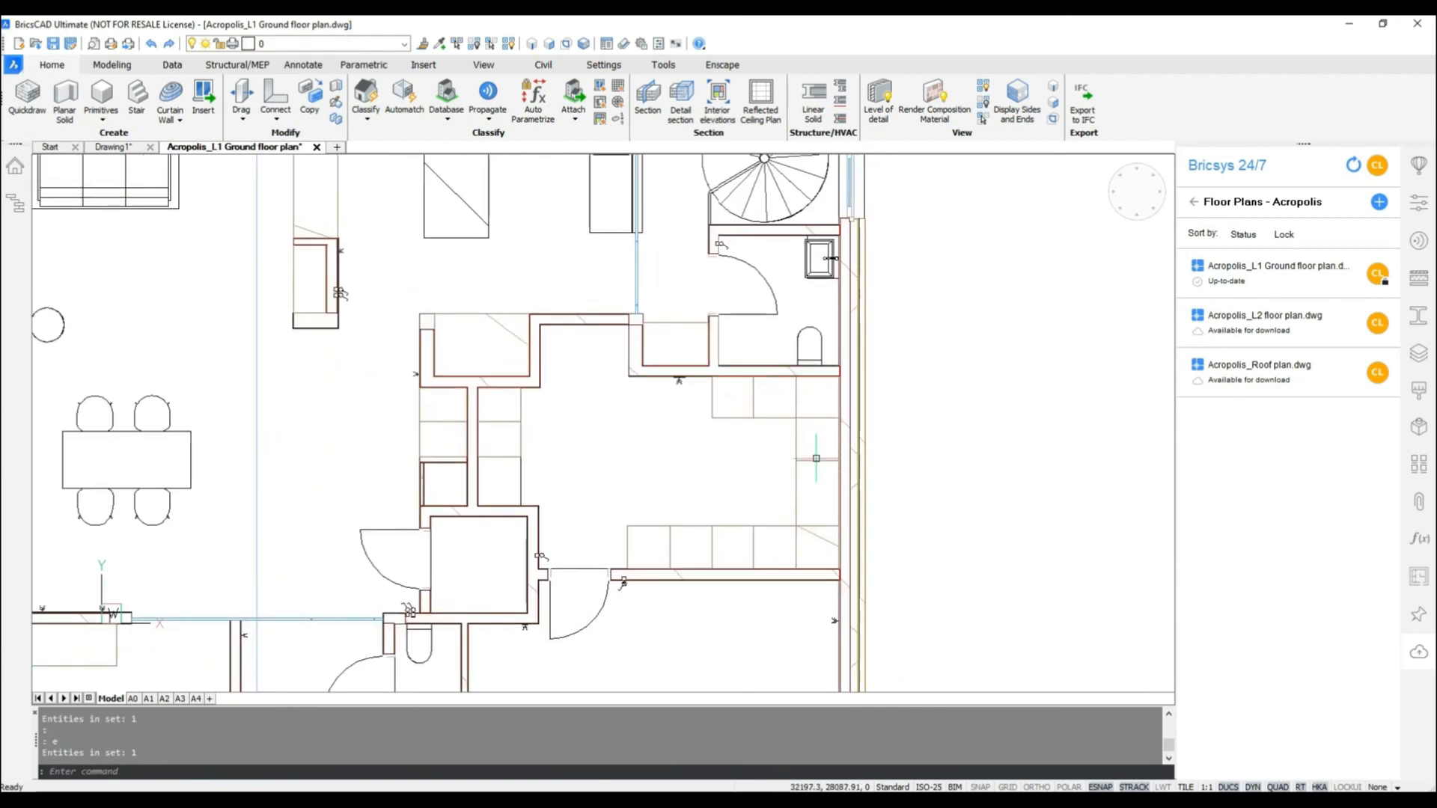
click(817, 461)
click(817, 460)
click(818, 419)
key(Escape)
drag(822, 454, 818, 469)
text(e)
key(Return)
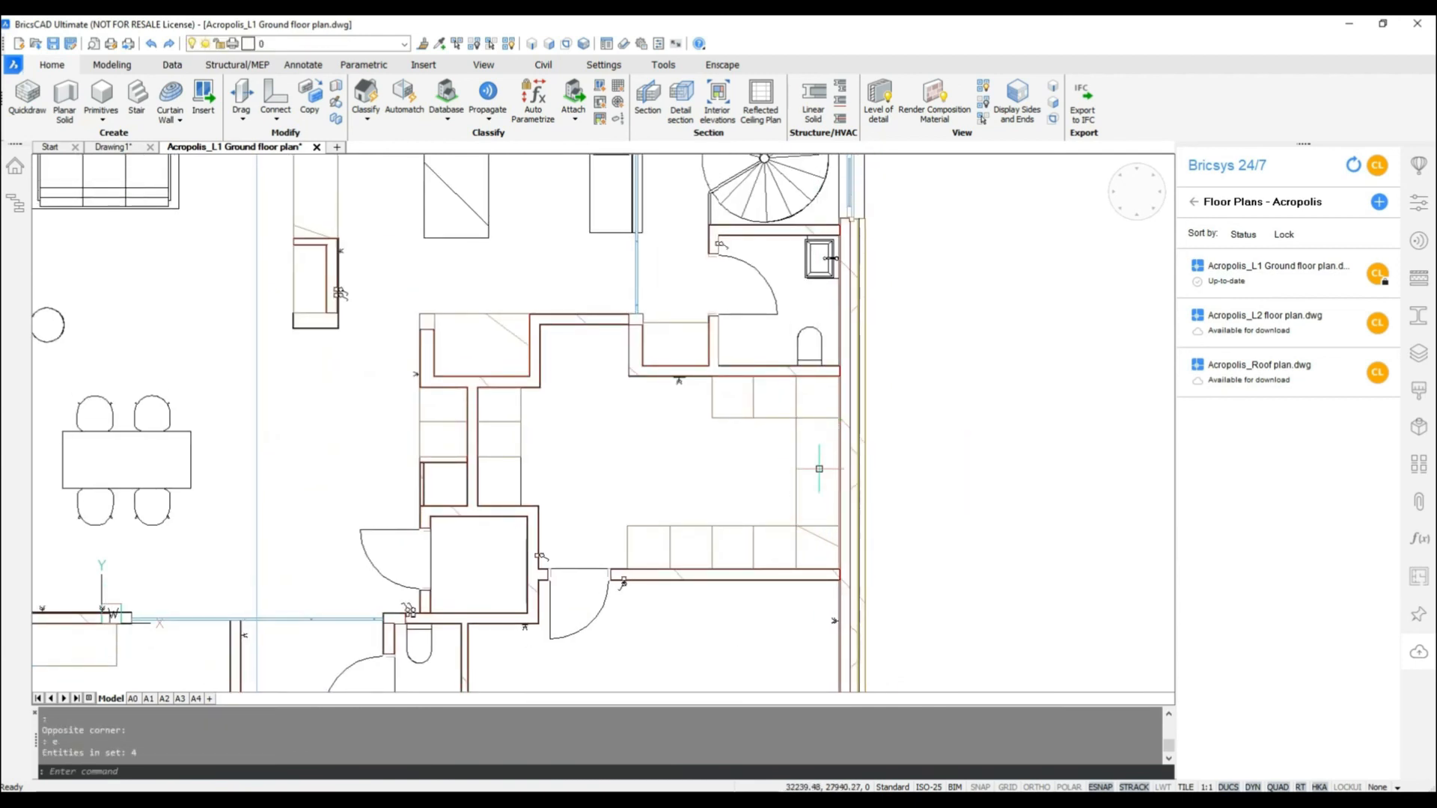
Step: Save the drawing and unlock the Acropolis_L1 Ground floor plan file in Bricsys 24/7
scroll(900, 421, down, 4)
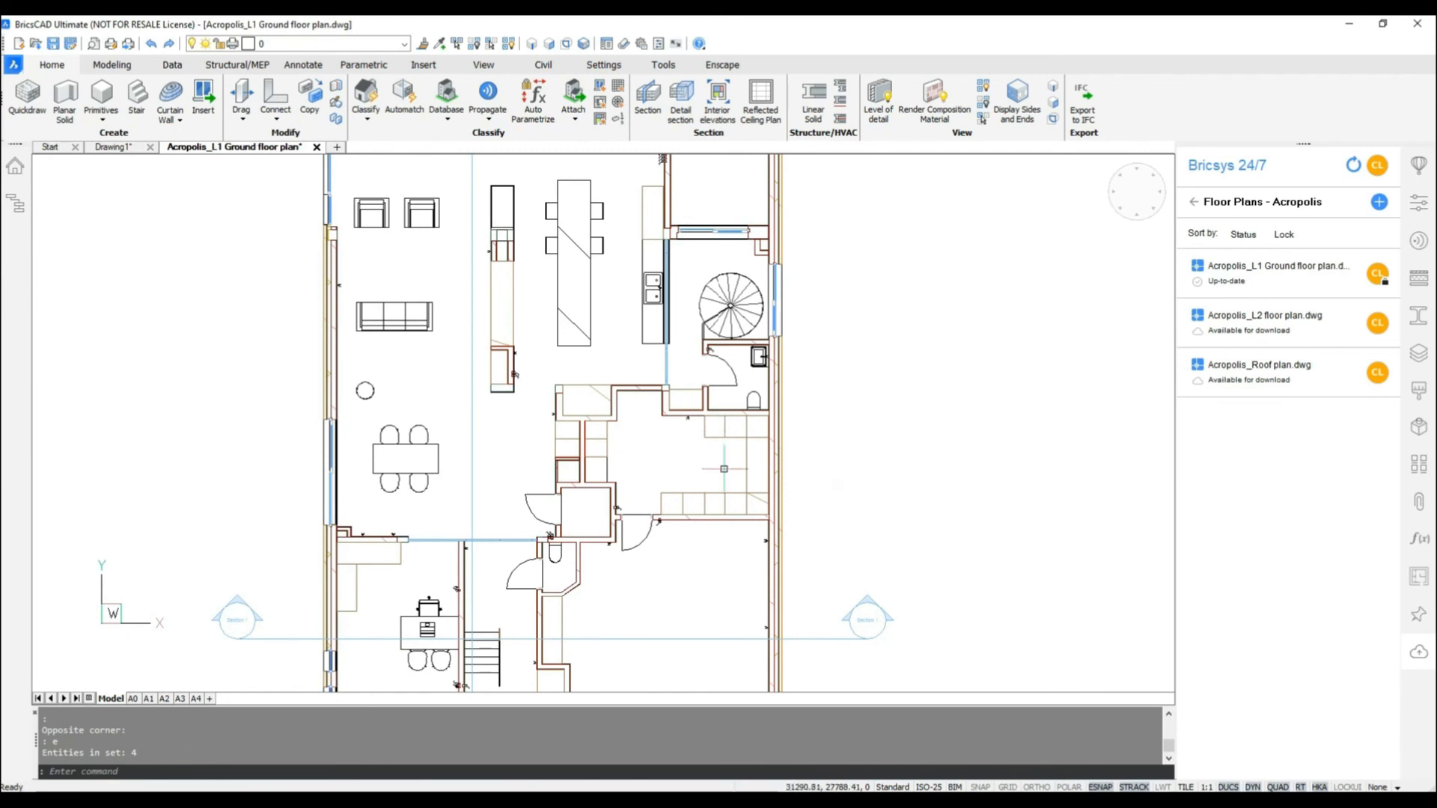
click(53, 44)
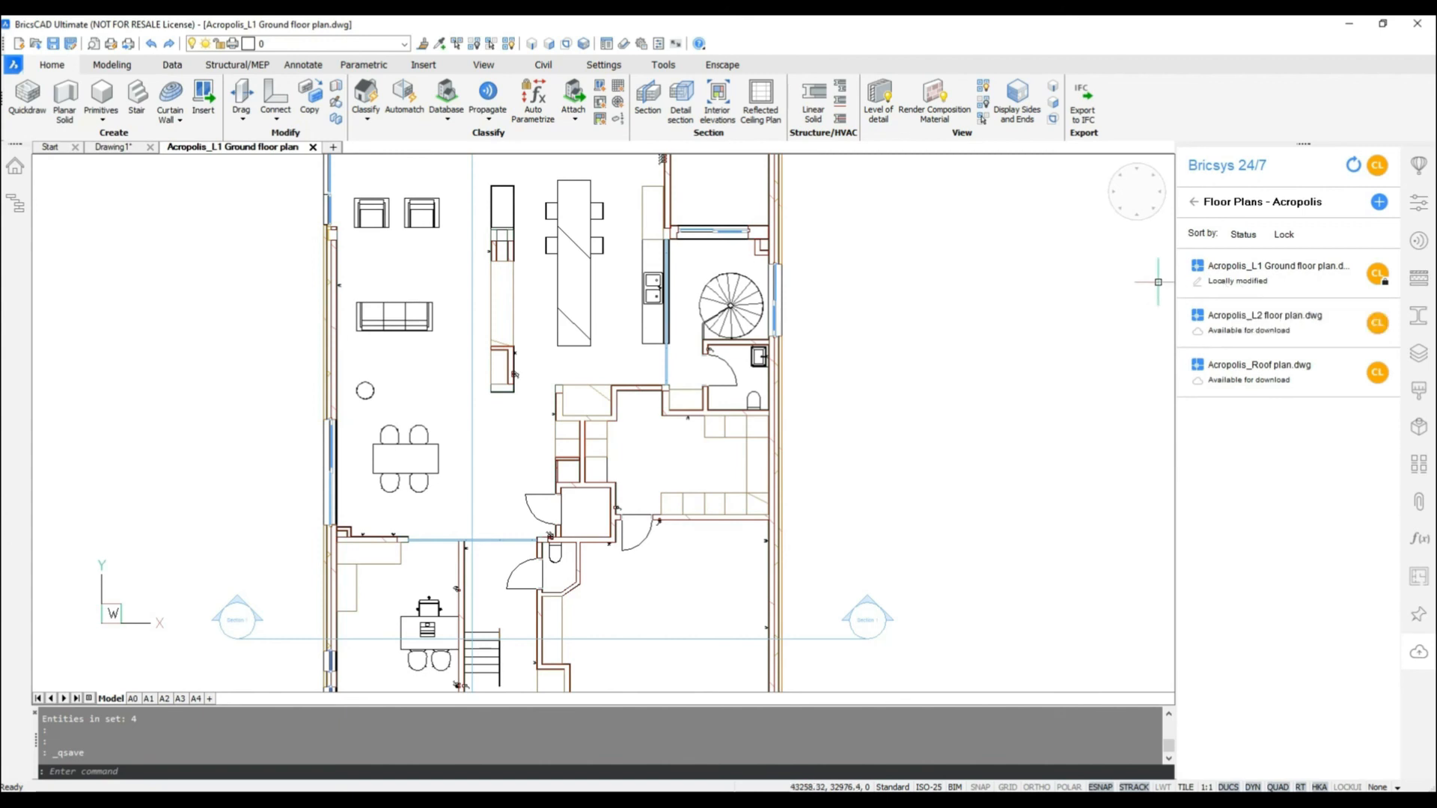
right_click(1224, 281)
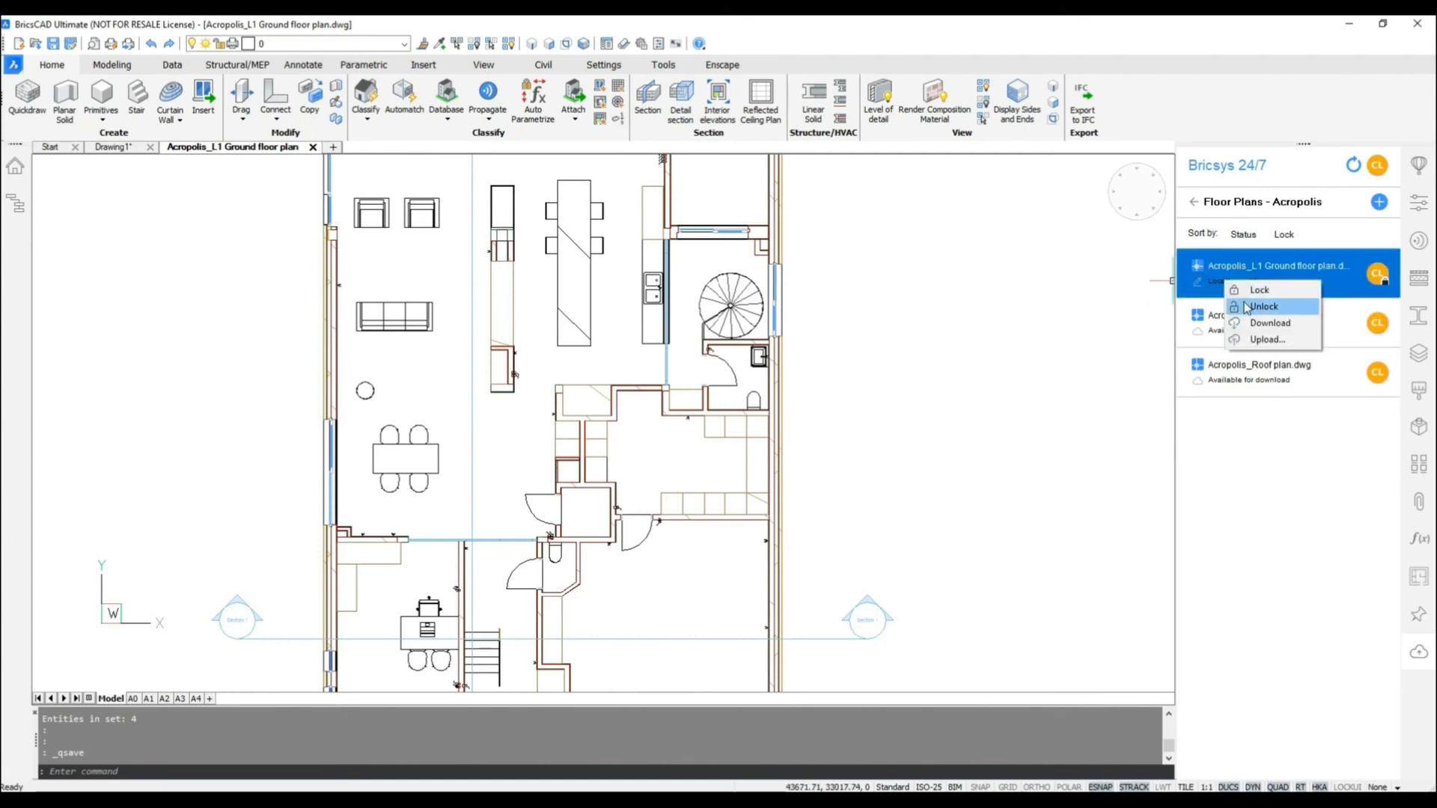
click(1262, 307)
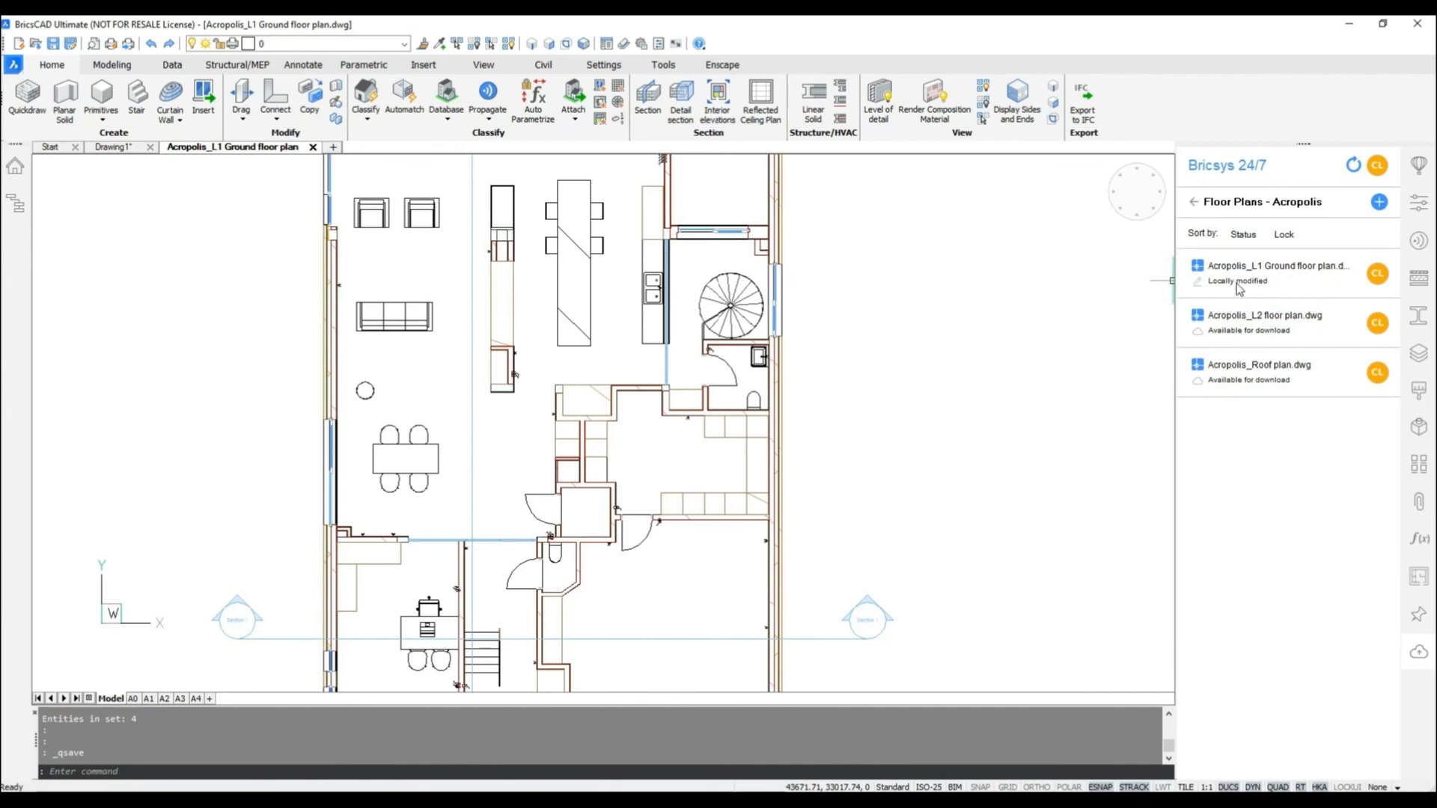
Step: Upload the modified Acropolis_L1 Ground floor plan to Bricsys 24/7 with status Draft and the description "Added long storage"
right_click(1239, 277)
click(1271, 333)
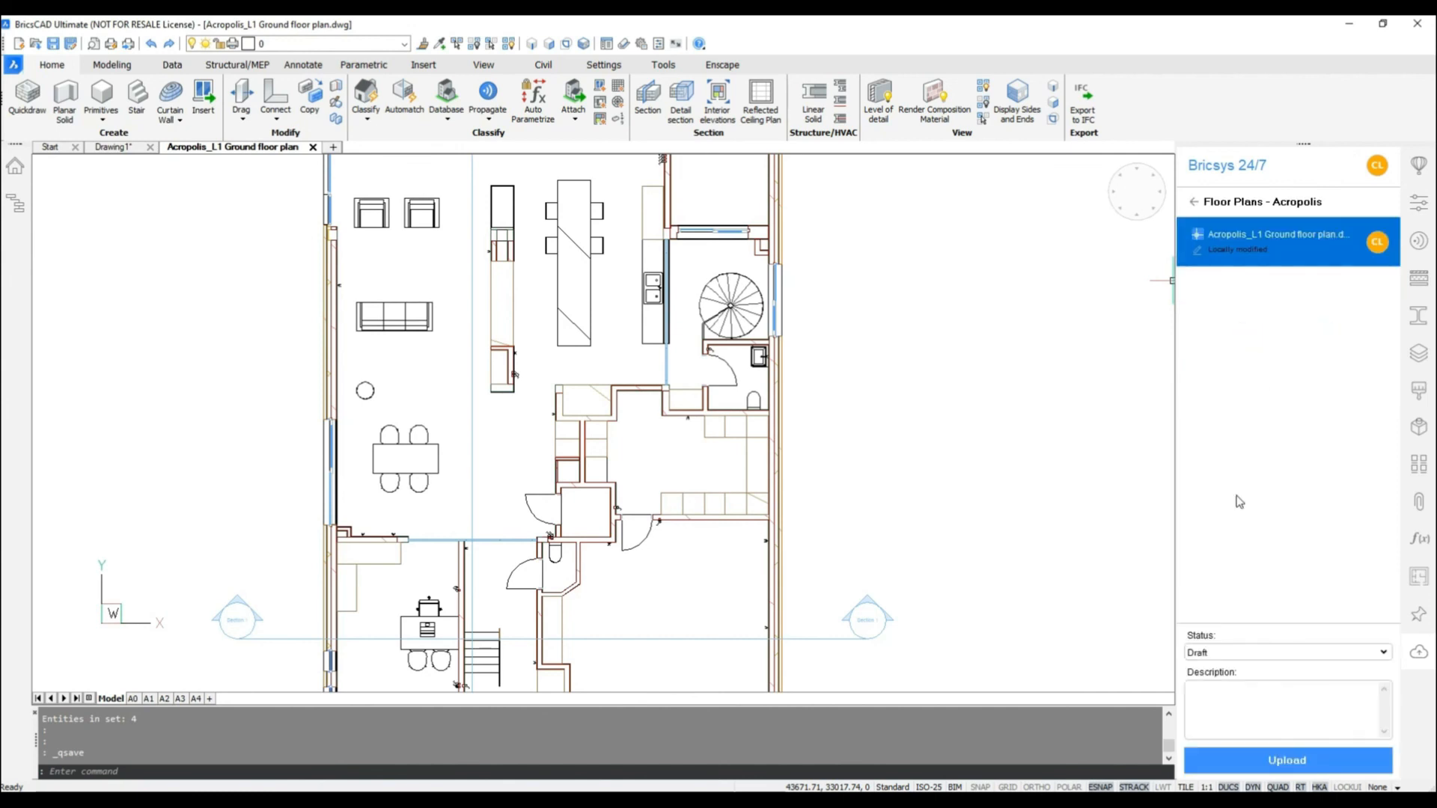
click(1216, 654)
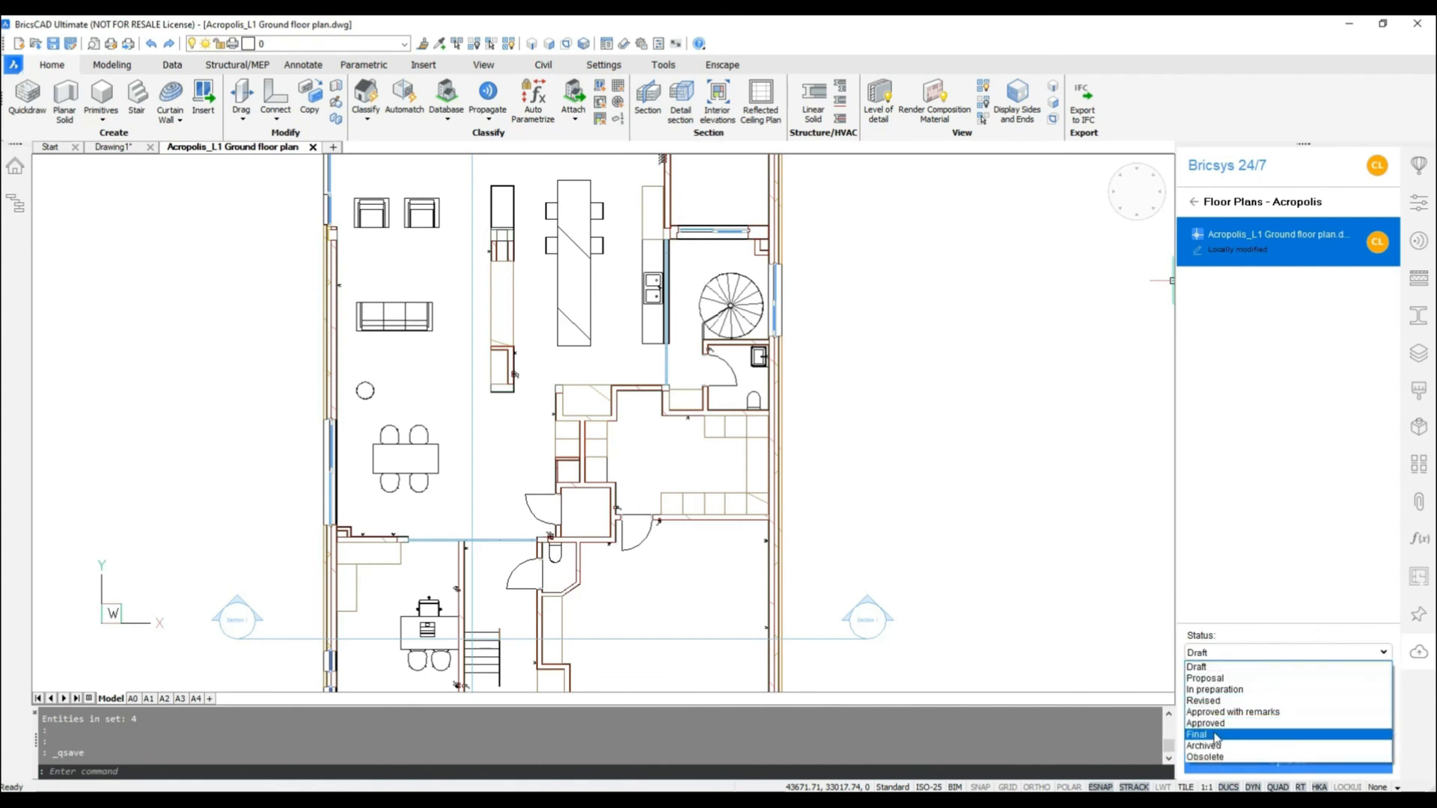
click(1222, 668)
click(1232, 694)
text(A)
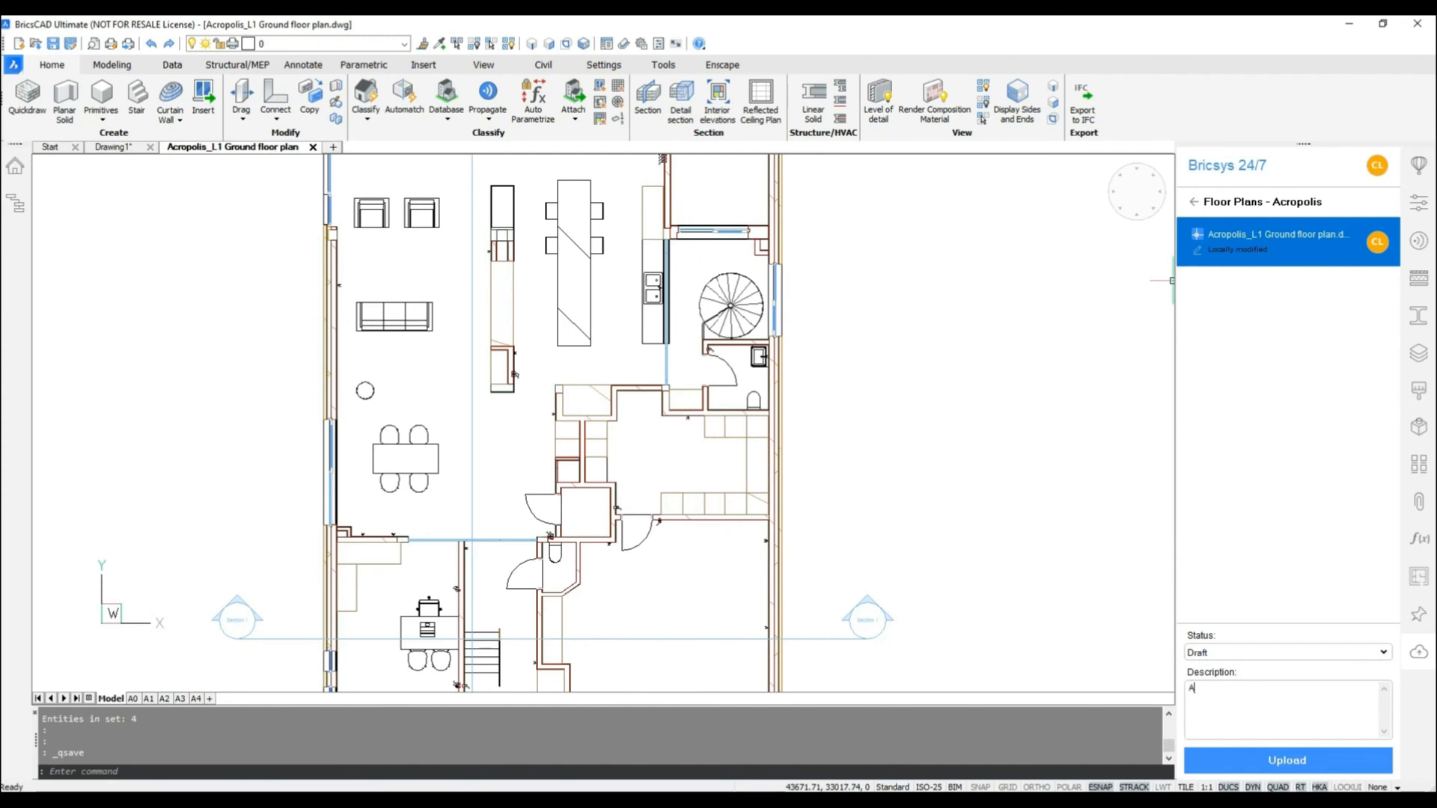
text(dded long storage)
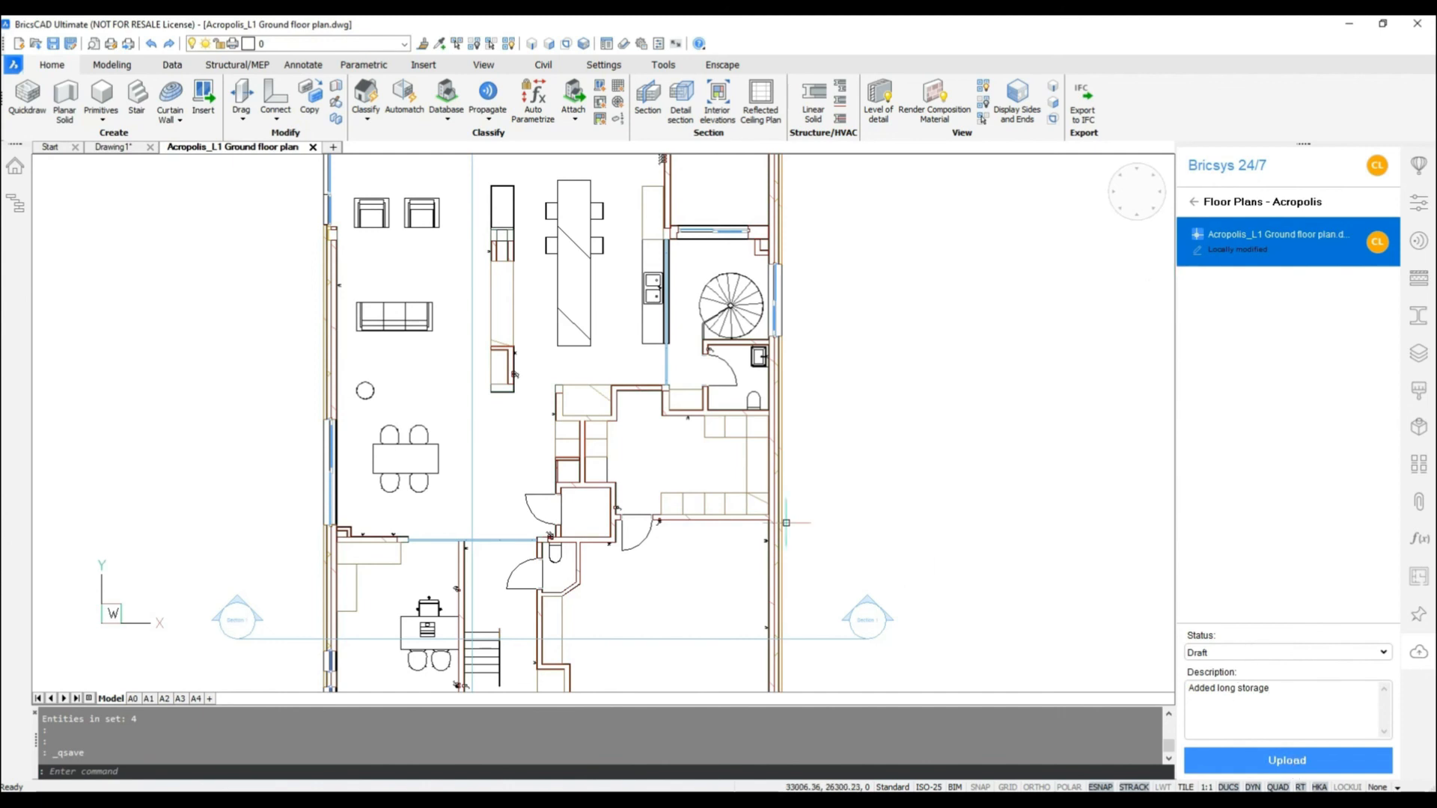
scroll(795, 520, down, 5)
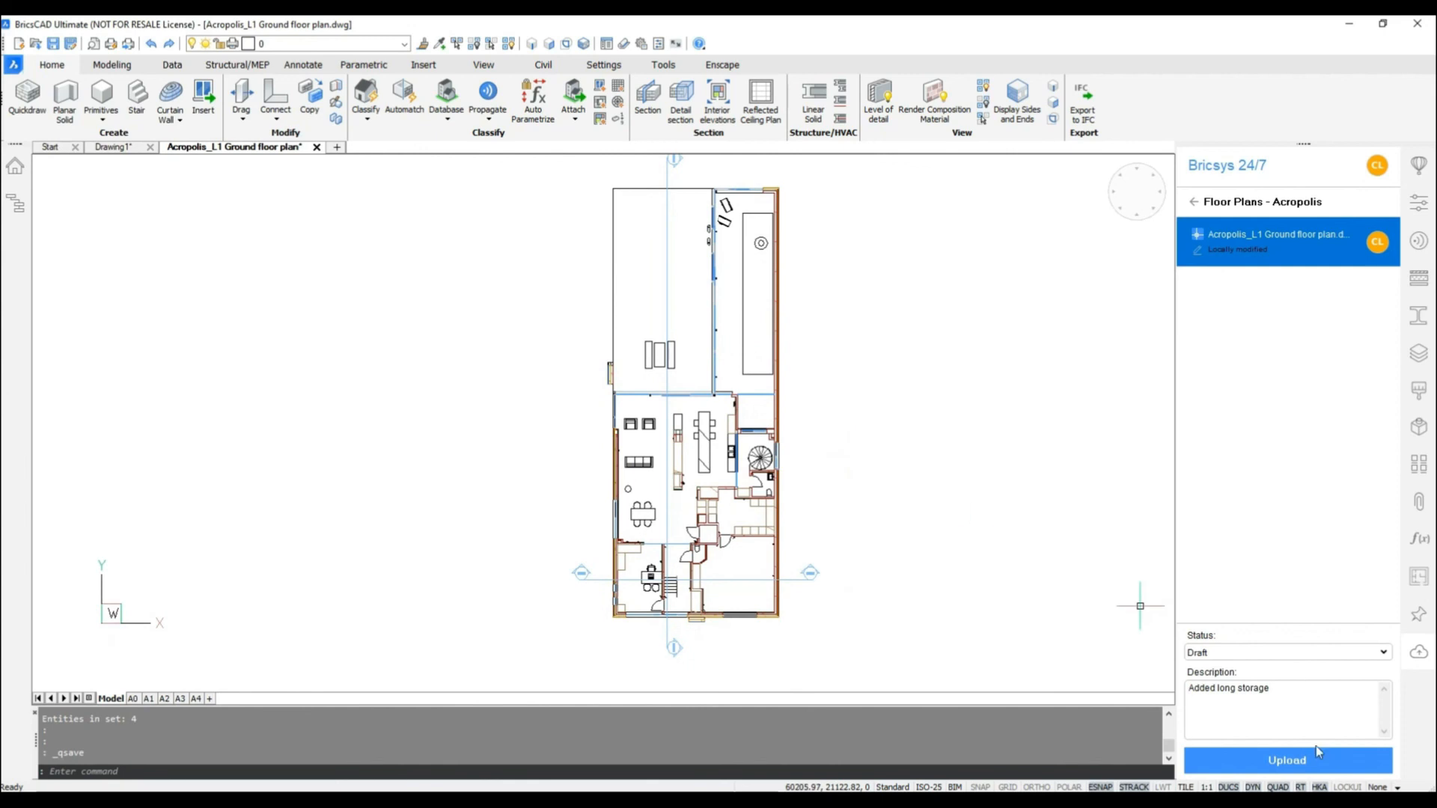
click(1311, 765)
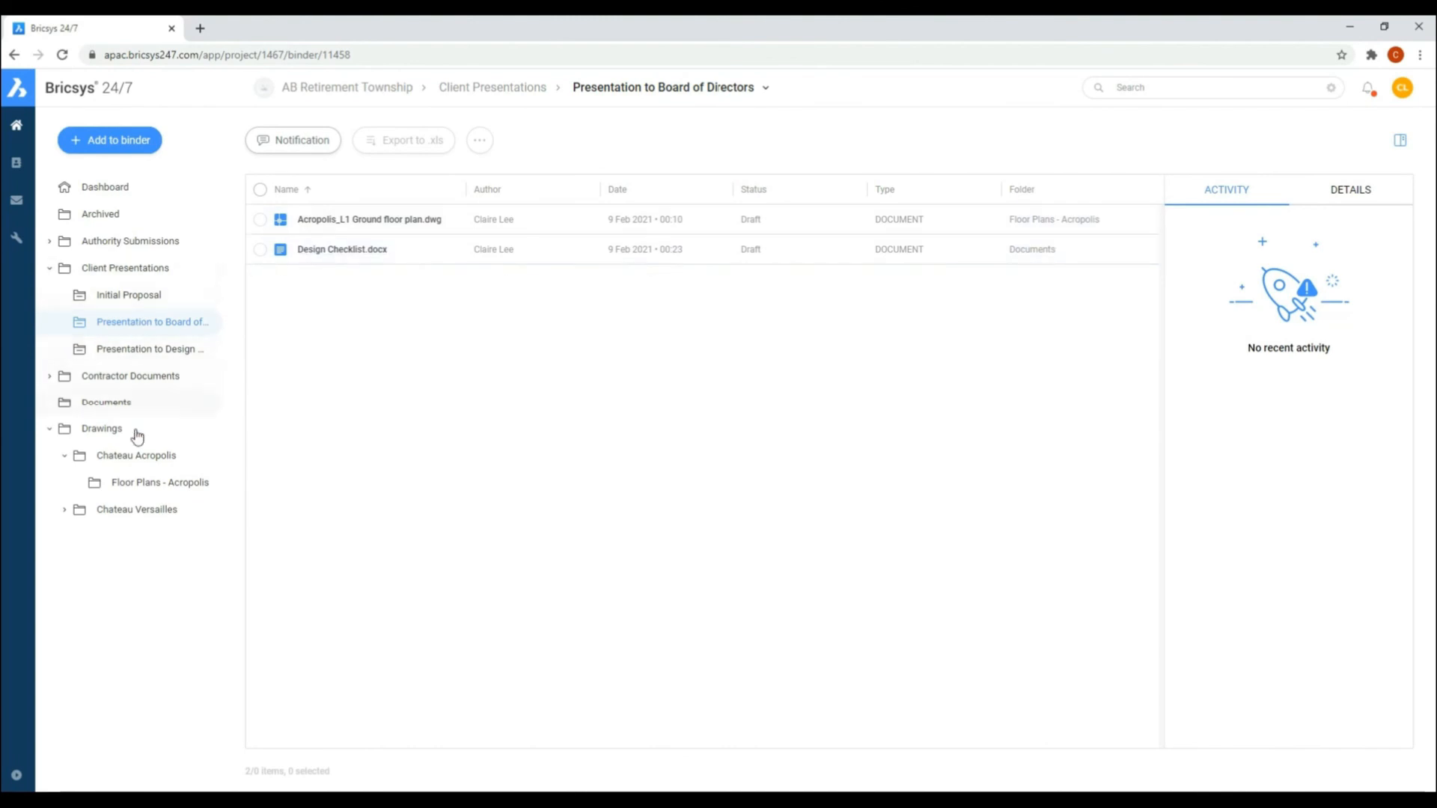
Step: Switch to Bricsys 24/7 in the browser and check the ground floor plan's version in Floor Plans - Acropolis and the Presentation to Board of Directors binder
click(145, 481)
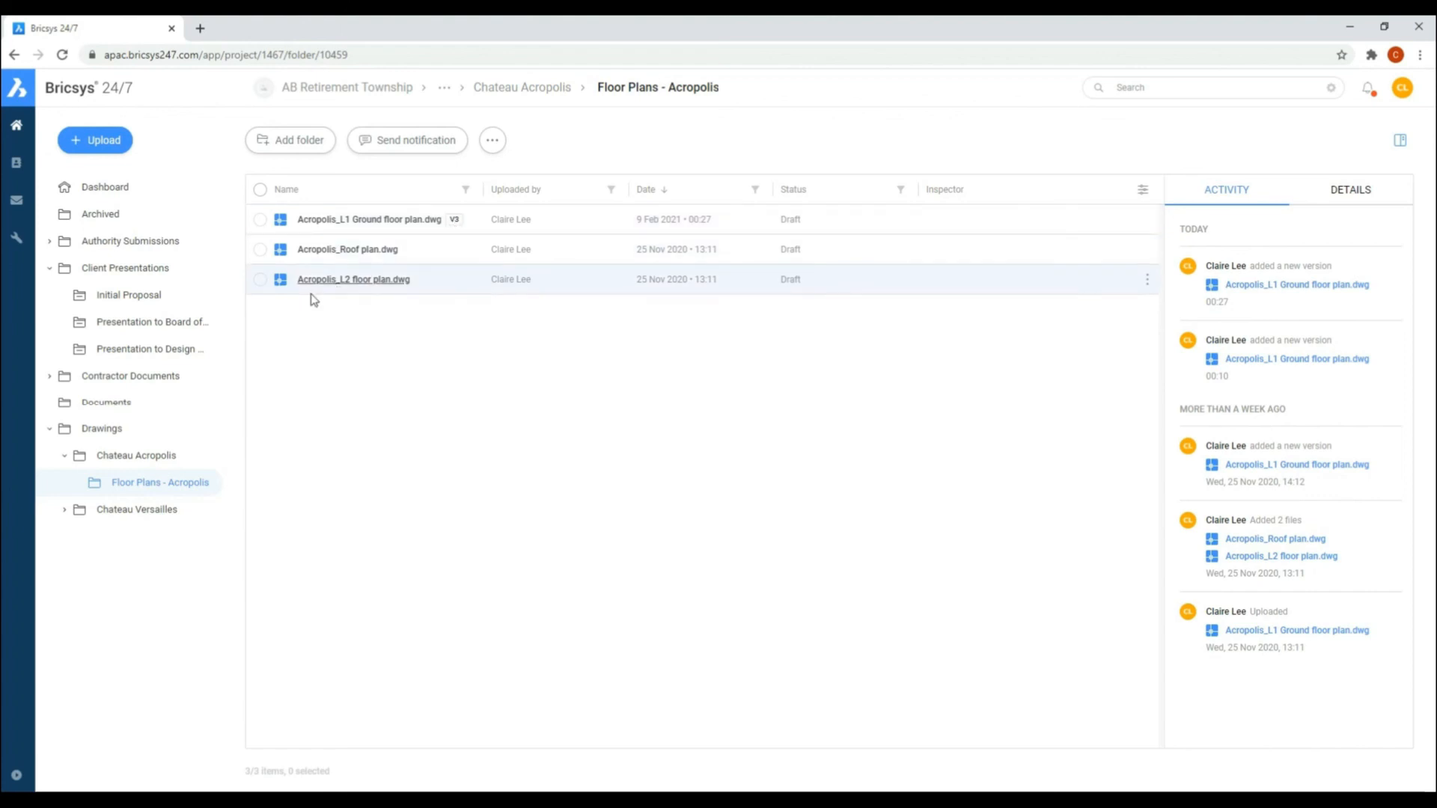
click(180, 323)
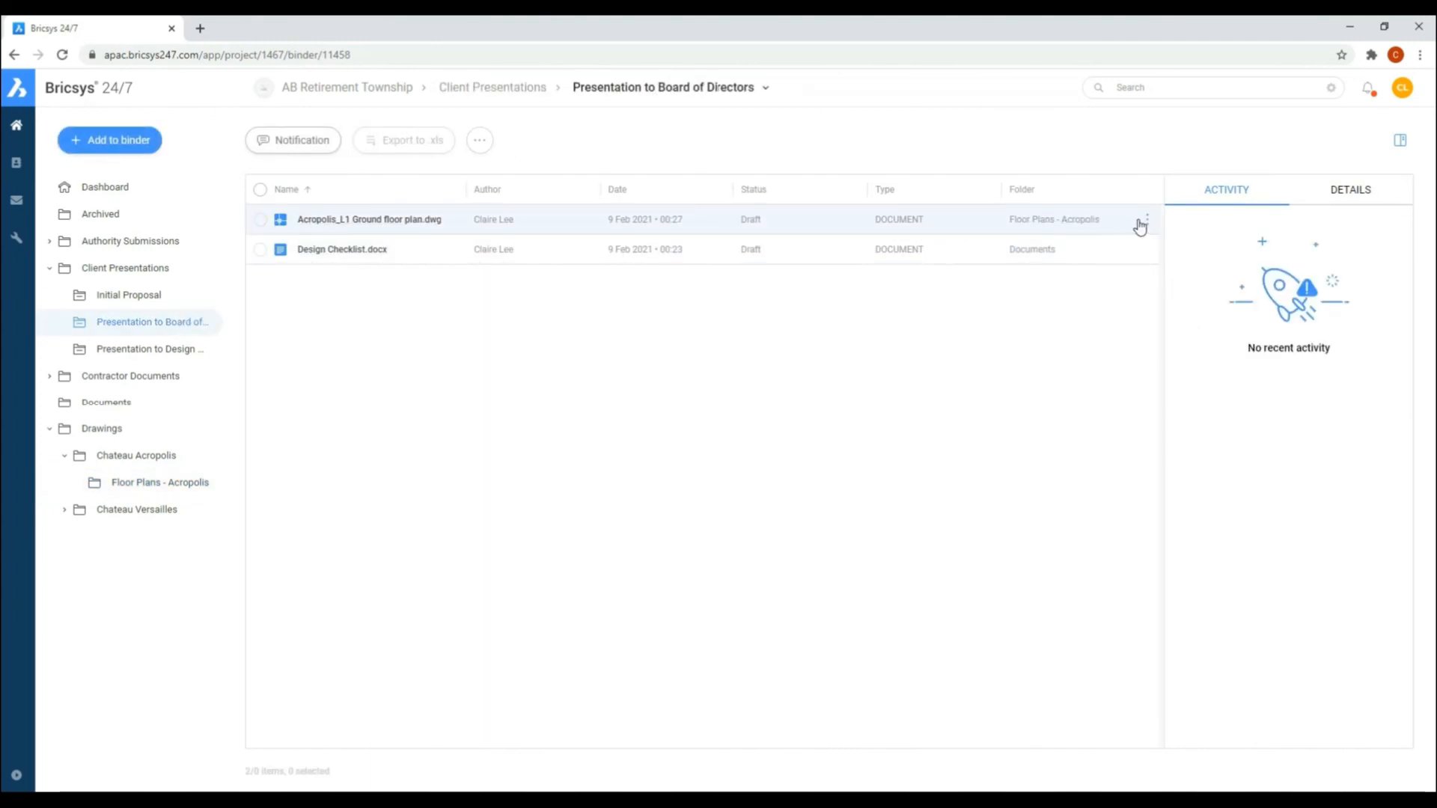
click(399, 221)
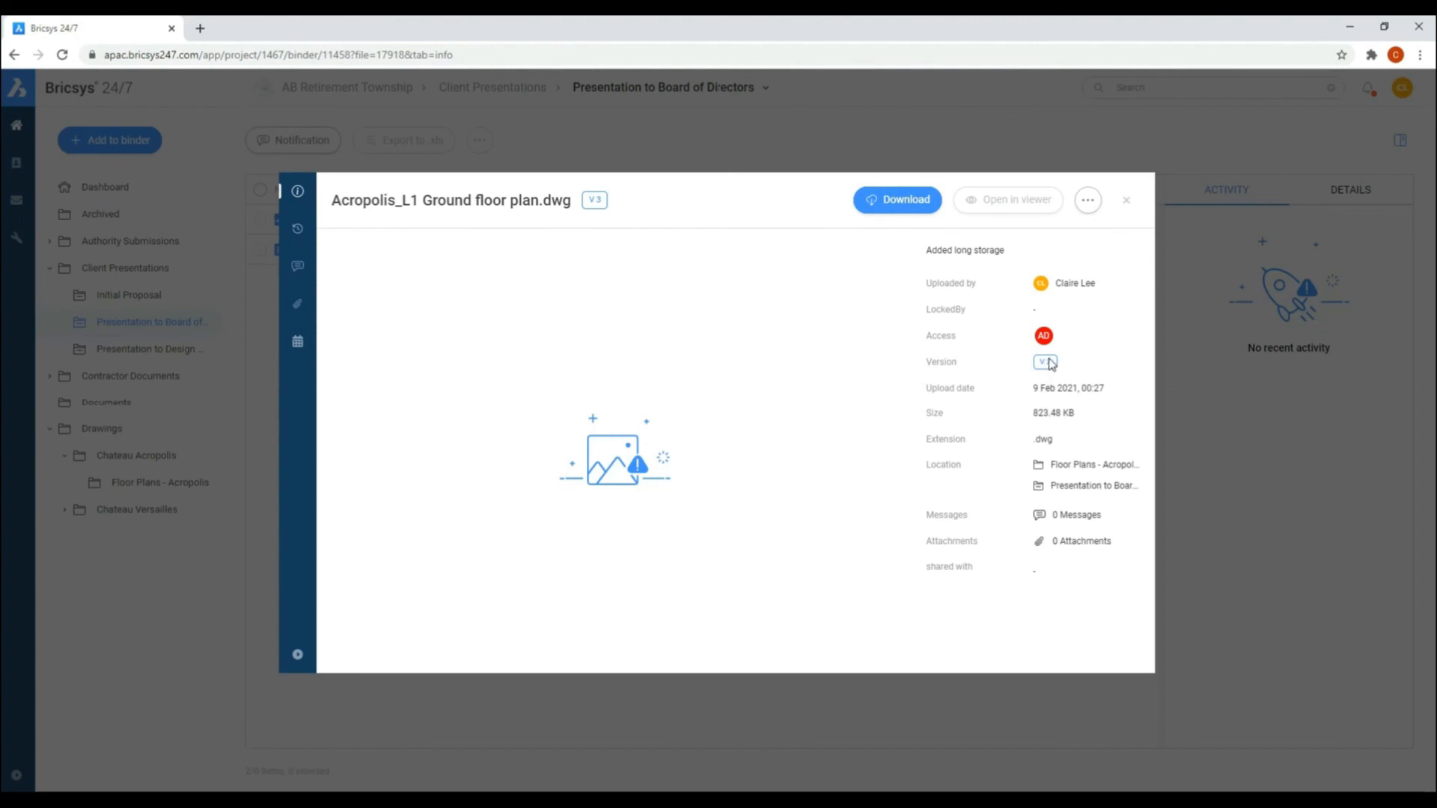
click(1127, 201)
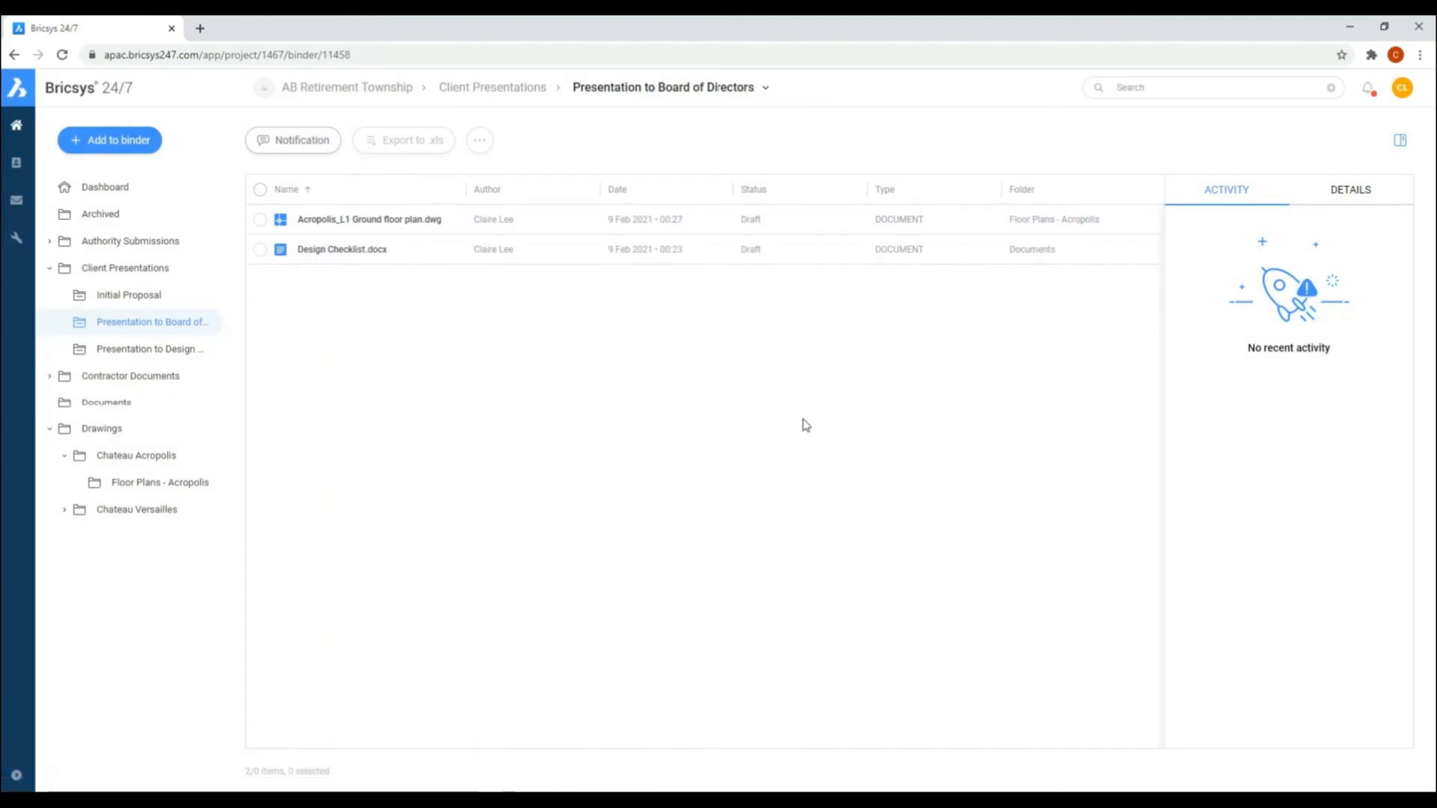